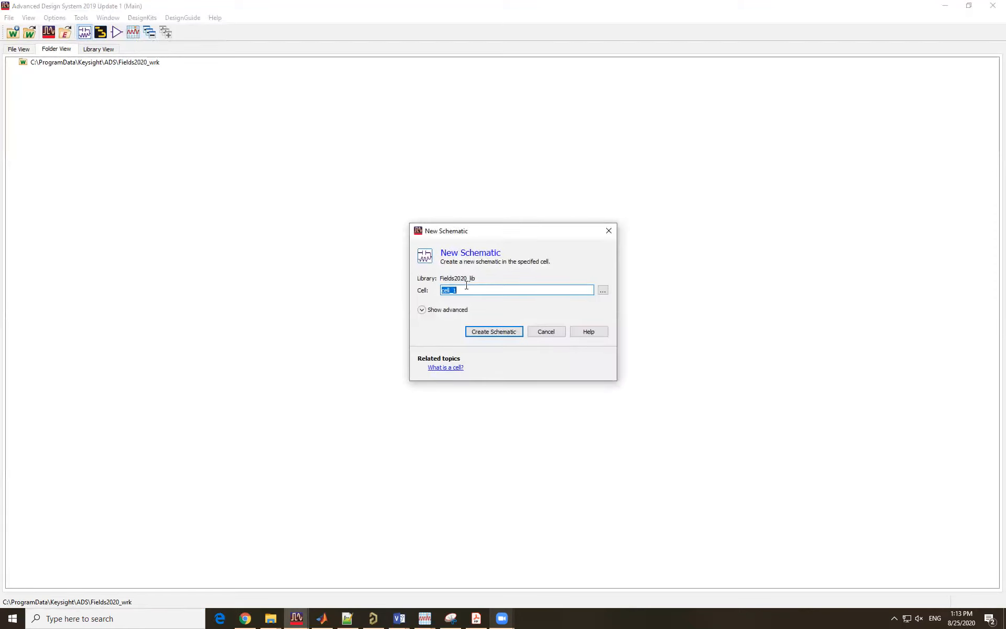
Create a new schematic in the Fields2020_lib library with the cell name cell_1
{"action": "left_click", "coordinate": [501, 332]}
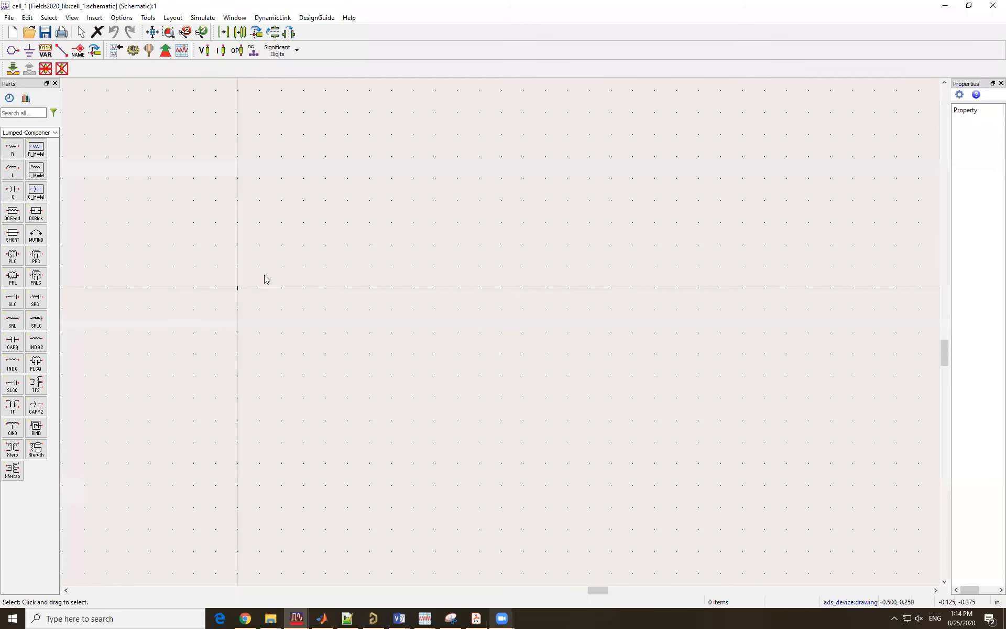
{"action": "scroll", "coordinate": [464, 343], "scroll_direction": "down", "scroll_amount": 2}
{"action": "scroll", "coordinate": [465, 333], "scroll_direction": "up", "scroll_amount": 1}
{"action": "scroll", "coordinate": [484, 331], "scroll_direction": "down", "scroll_amount": 1}
{"action": "scroll", "coordinate": [484, 328], "scroll_direction": "up", "scroll_amount": 1}
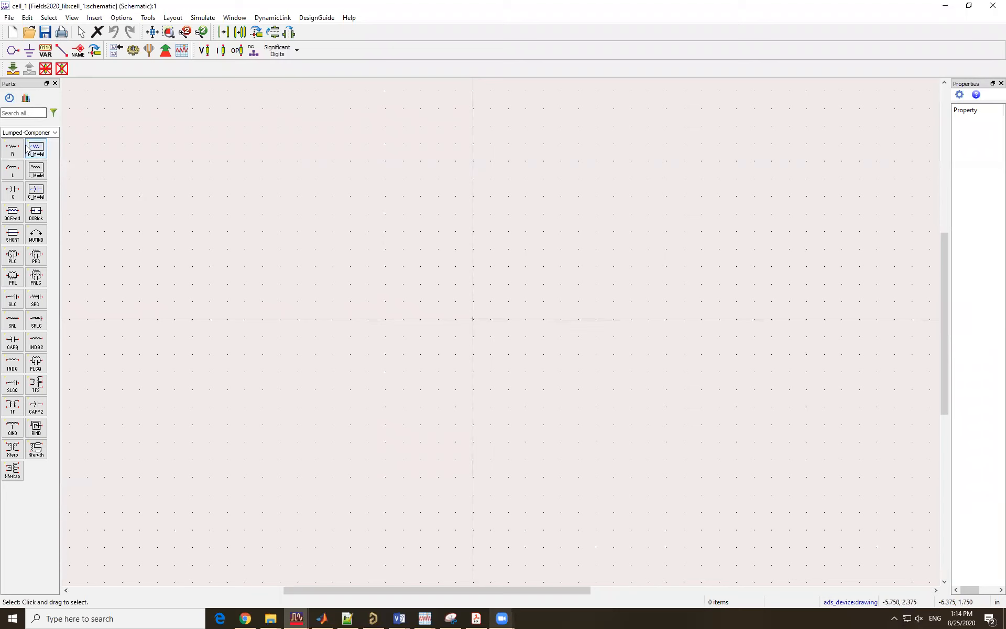
Browse the available component palettes and widen the parts pane until the palette name is fully readable
{"action": "left_click", "coordinate": [55, 133]}
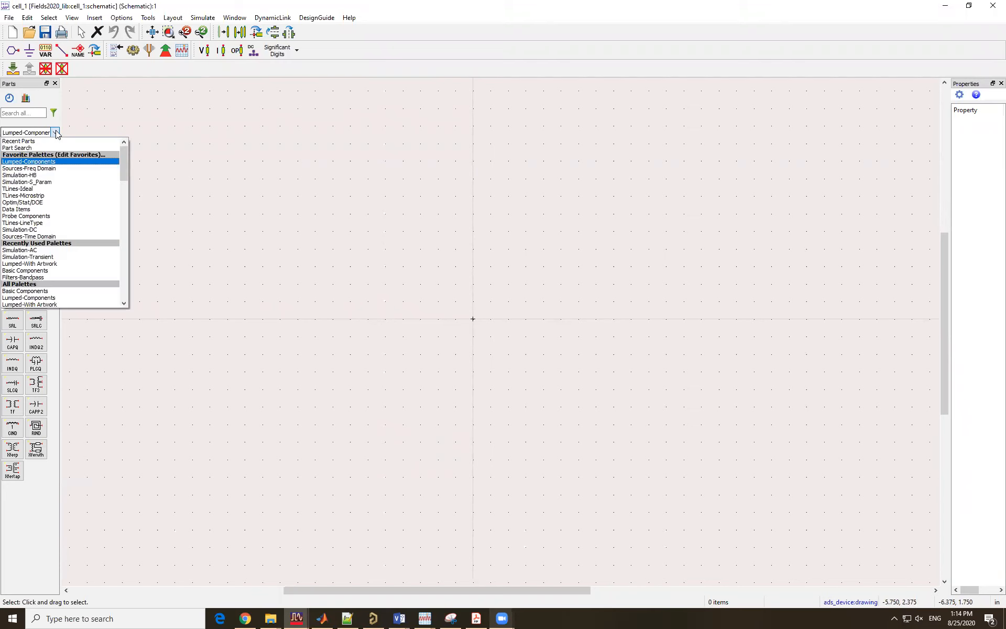
{"action": "scroll", "coordinate": [51, 236], "scroll_direction": "down", "scroll_amount": 10}
{"action": "scroll", "coordinate": [53, 236], "scroll_direction": "up", "scroll_amount": 10}
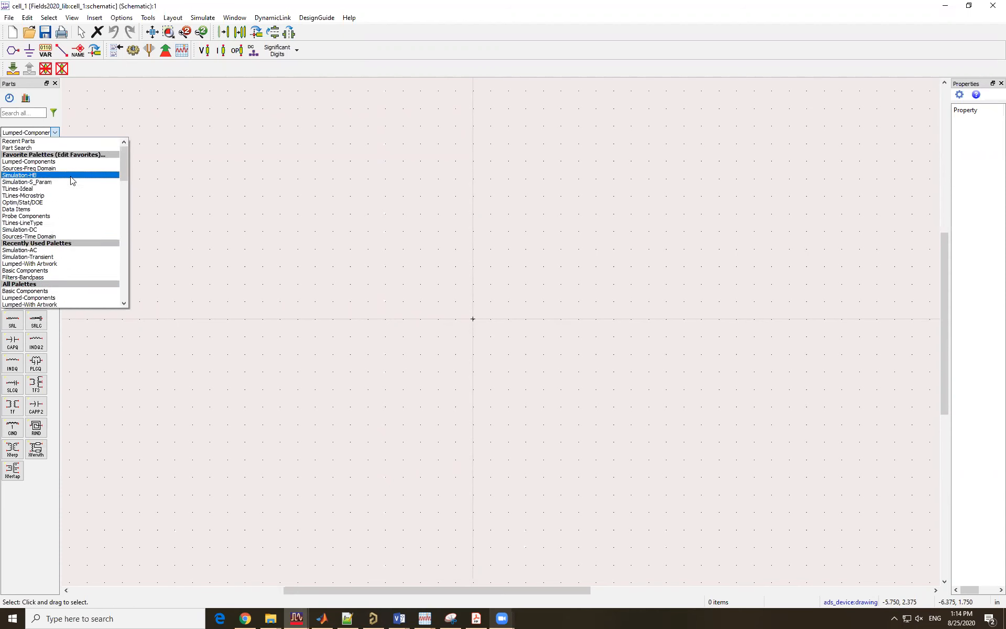
{"action": "left_click", "coordinate": [227, 152]}
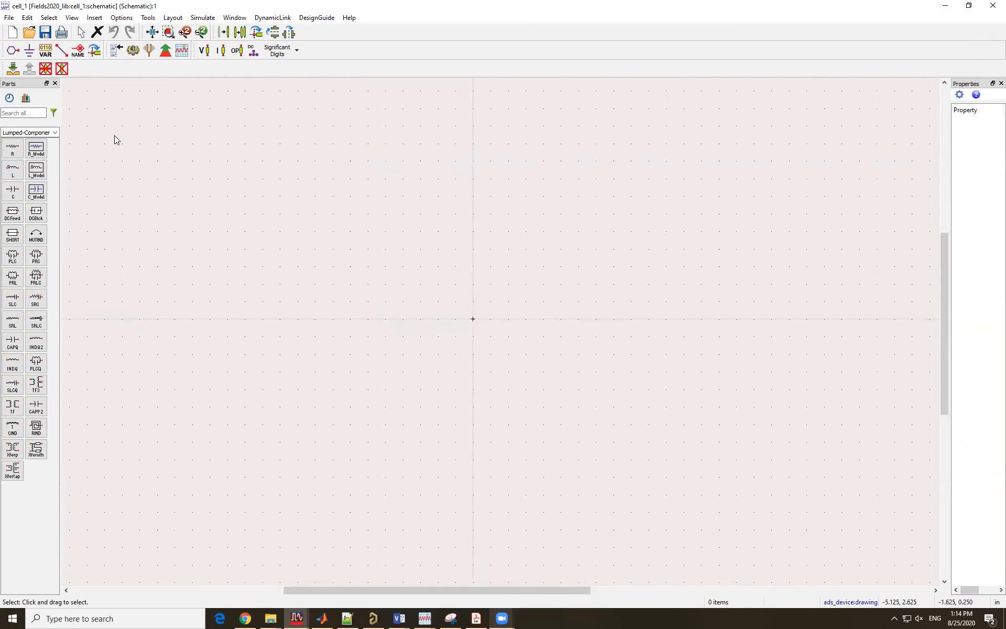
{"action": "left_click_drag", "start_coordinate": [61, 124], "coordinate": [76, 123]}
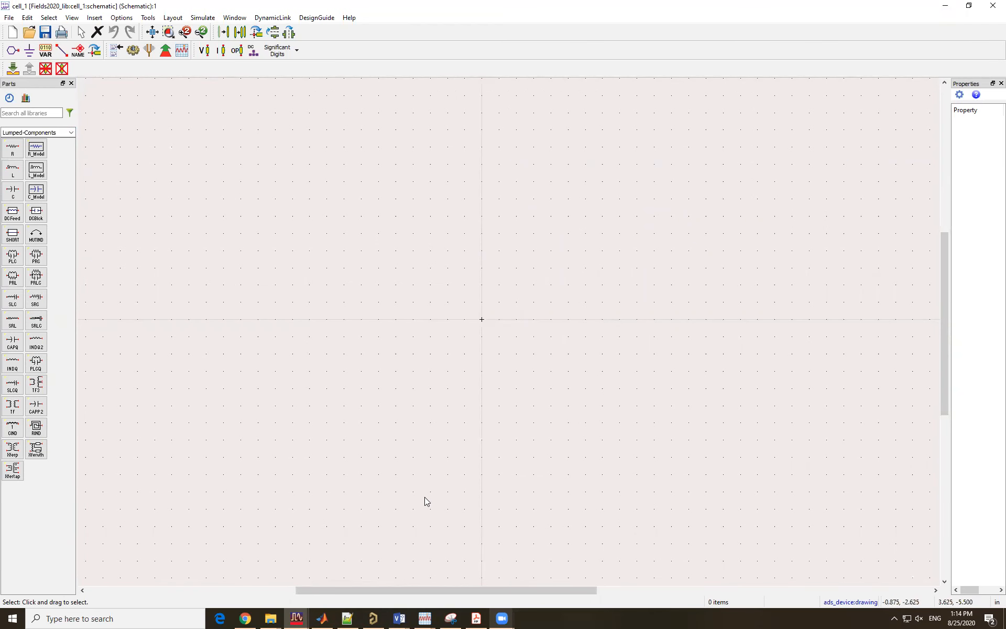
Switch to Chrome and review the LC project circuit and the ADS tutorial on building an LC network cell, then return to the schematic
{"action": "left_click", "coordinate": [244, 618]}
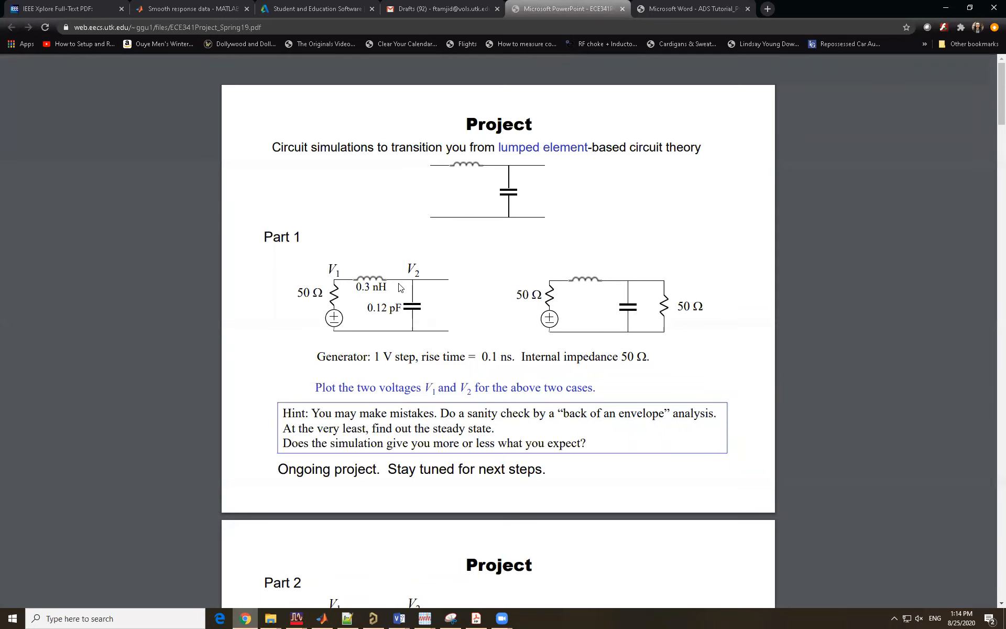
{"action": "left_click", "coordinate": [700, 13]}
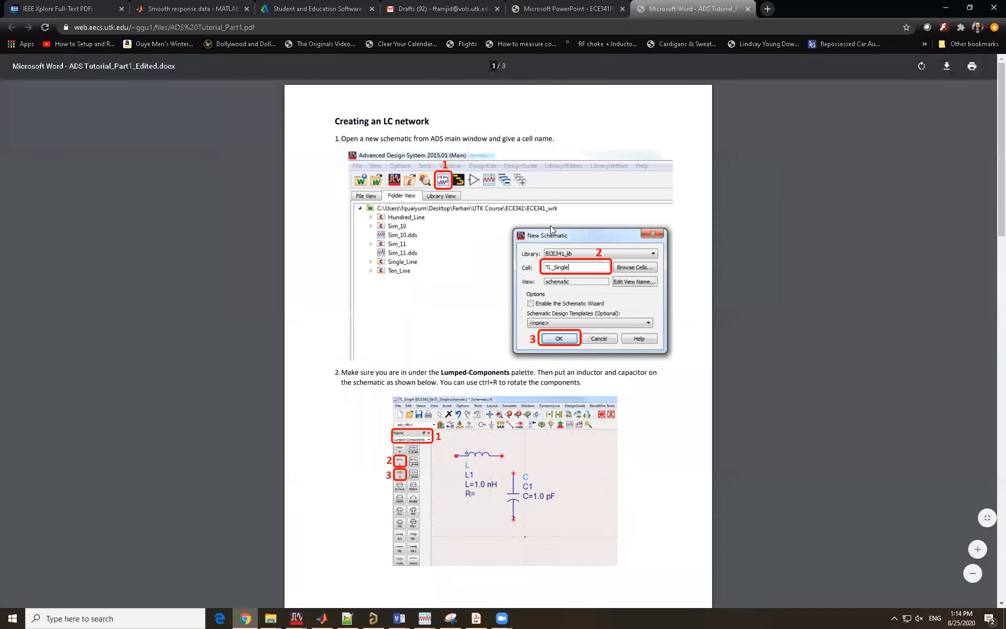
{"action": "scroll", "coordinate": [545, 247], "scroll_direction": "down", "scroll_amount": 3}
{"action": "scroll", "coordinate": [539, 282], "scroll_direction": "down", "scroll_amount": 5}
{"action": "scroll", "coordinate": [480, 325], "scroll_direction": "down", "scroll_amount": 14}
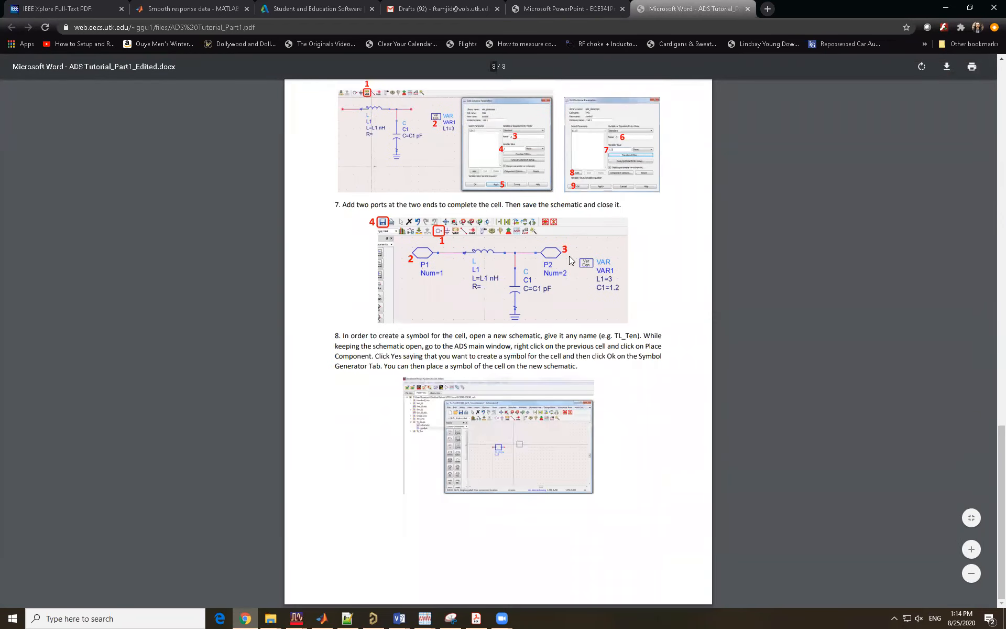
{"action": "scroll", "coordinate": [650, 200], "scroll_direction": "up", "scroll_amount": 3}
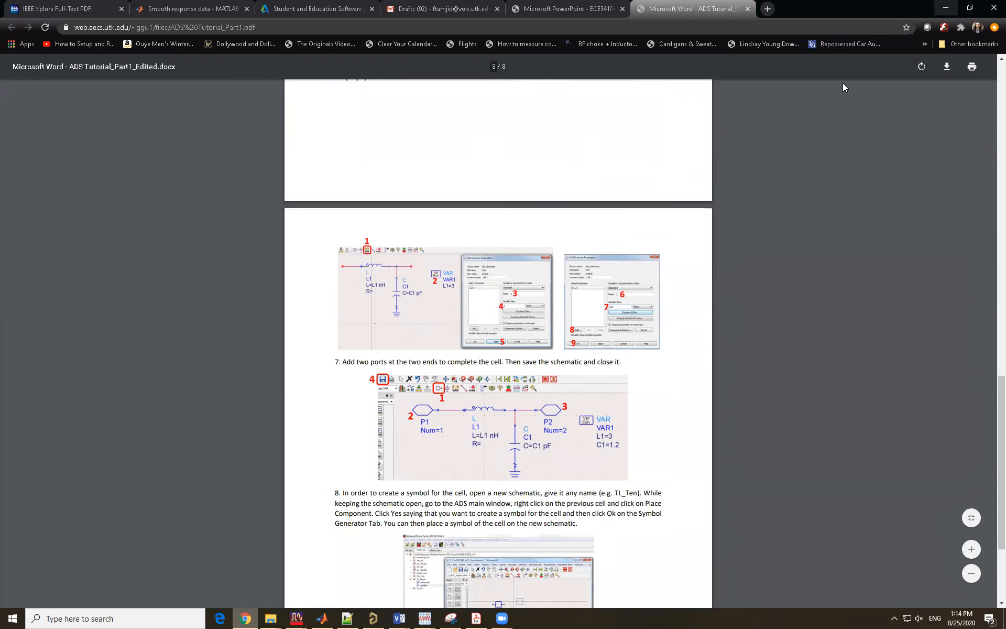
{"action": "scroll", "coordinate": [844, 87], "scroll_direction": "down", "scroll_amount": 3}
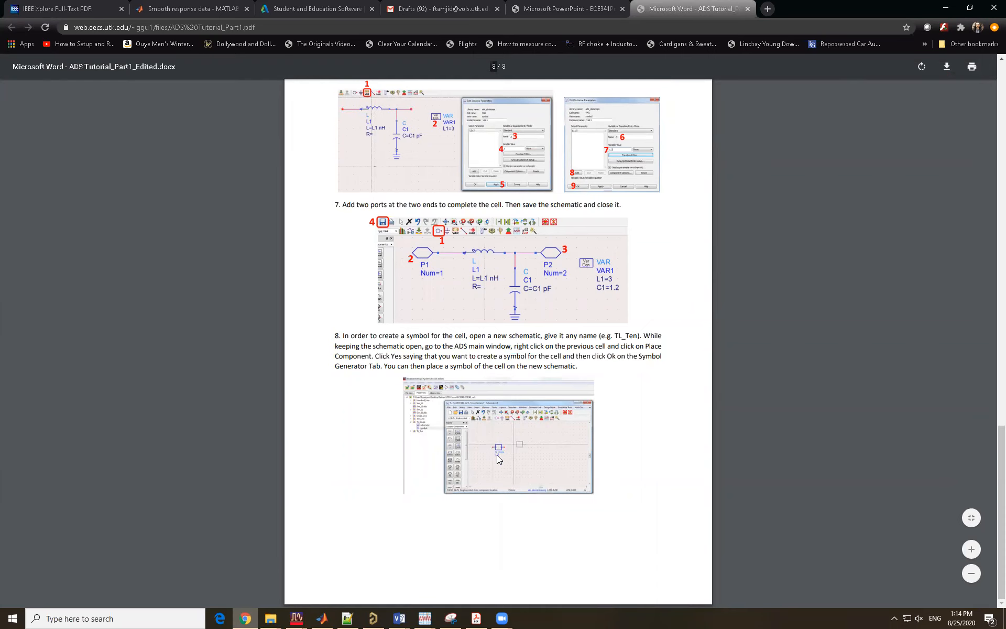
{"action": "left_click", "coordinate": [943, 9]}
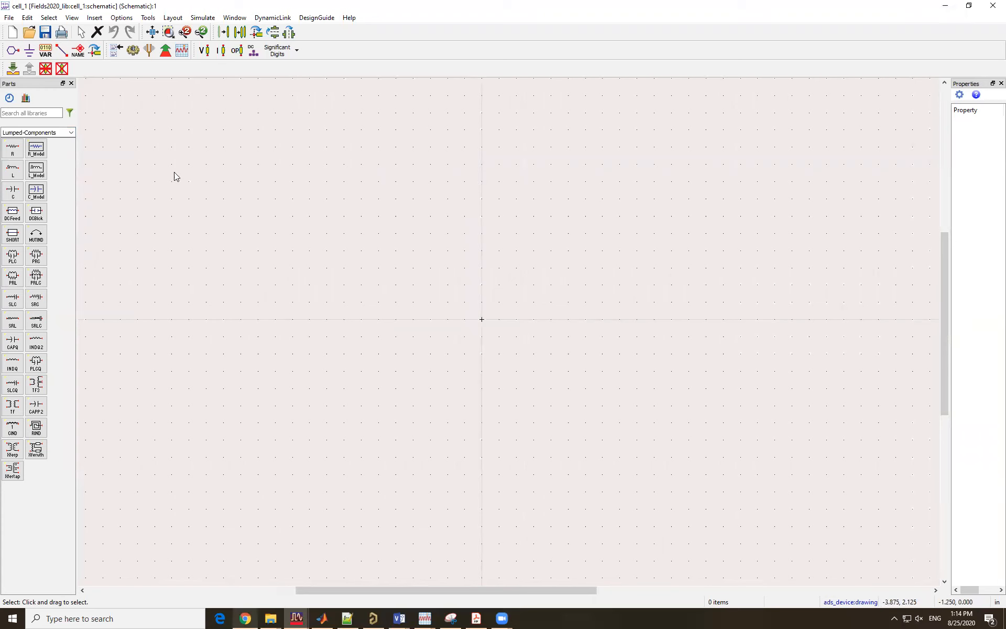
Choose the Lumped-Components palette from the list of all palettes
{"action": "left_click", "coordinate": [71, 133]}
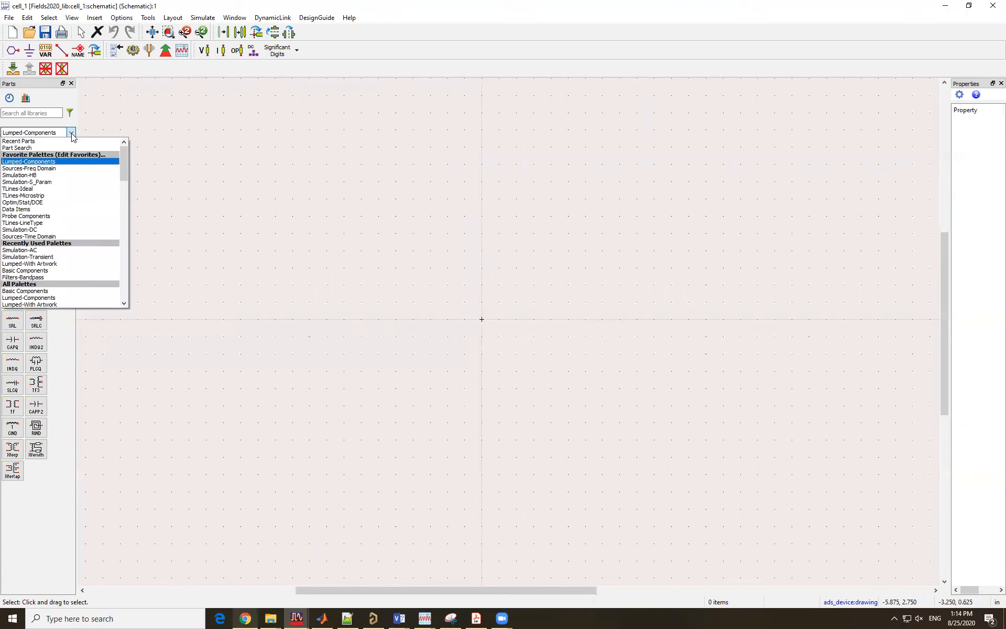
{"action": "scroll", "coordinate": [62, 246], "scroll_direction": "down", "scroll_amount": 5}
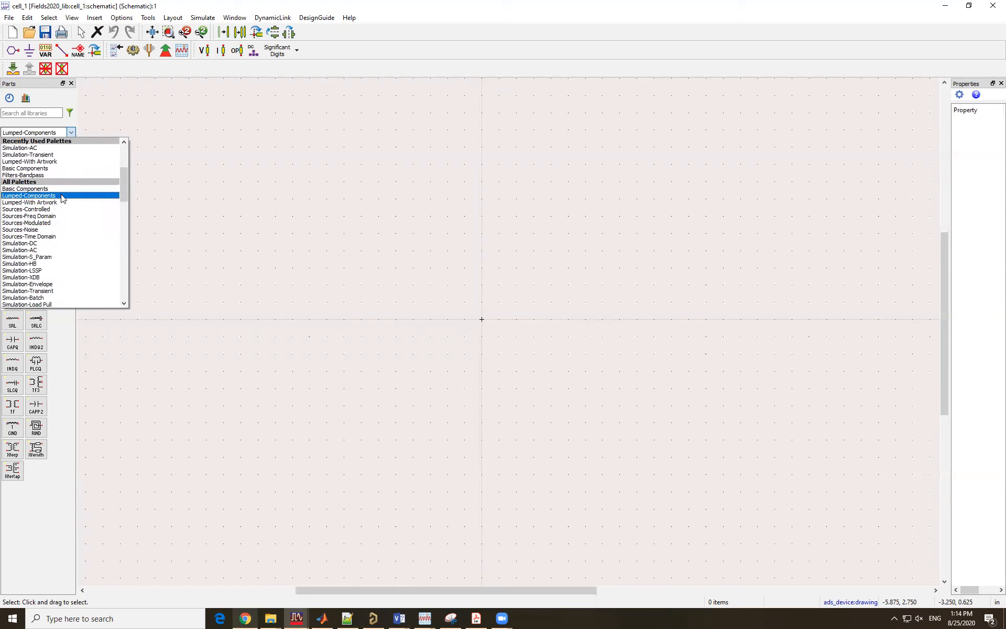
{"action": "left_click", "coordinate": [60, 197]}
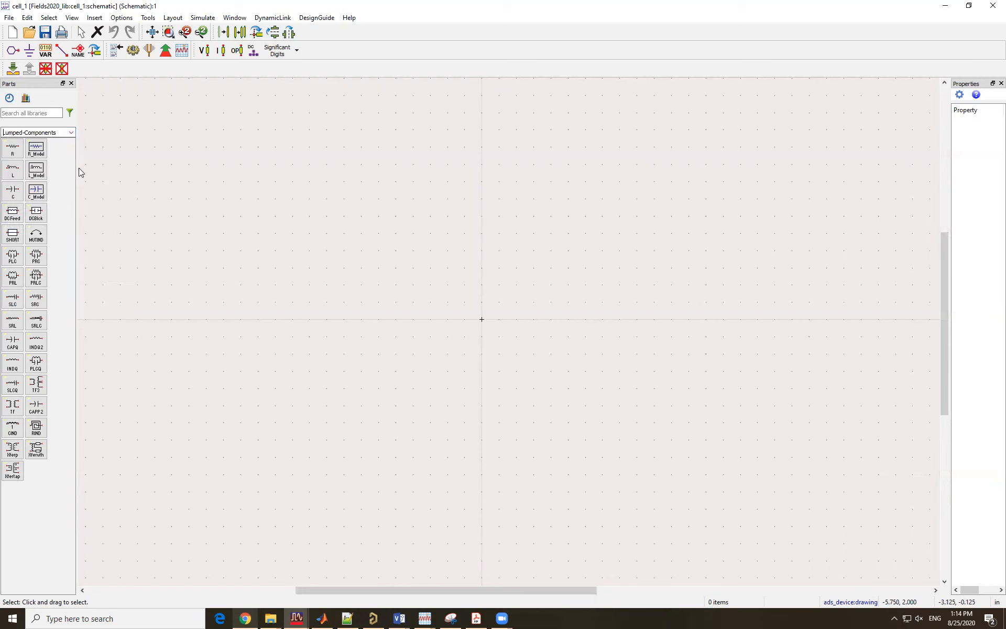
Search the part library for L and place one inductor on the schematic, up and to the left of the origin
{"action": "left_click", "coordinate": [41, 113]}
{"action": "type", "text": "L"}
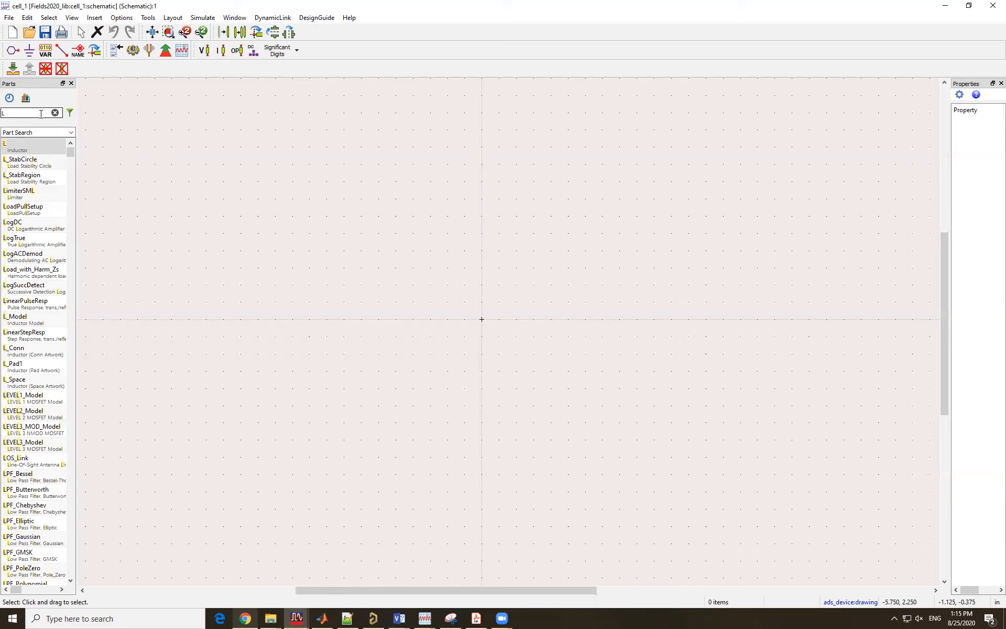
{"action": "key", "text": "Return"}
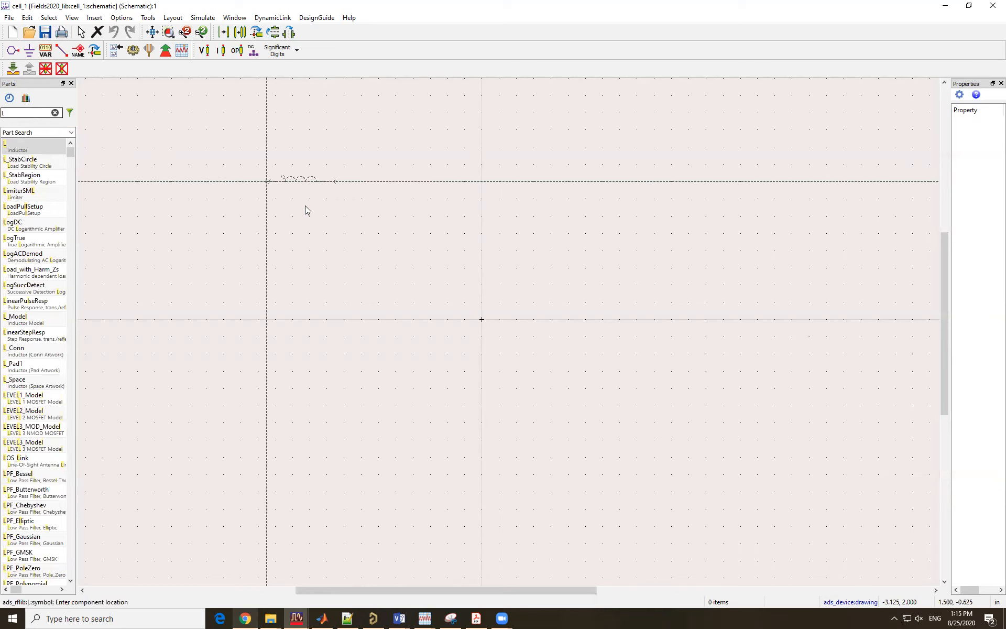
{"action": "left_click", "coordinate": [335, 233]}
{"action": "key", "text": "Escape"}
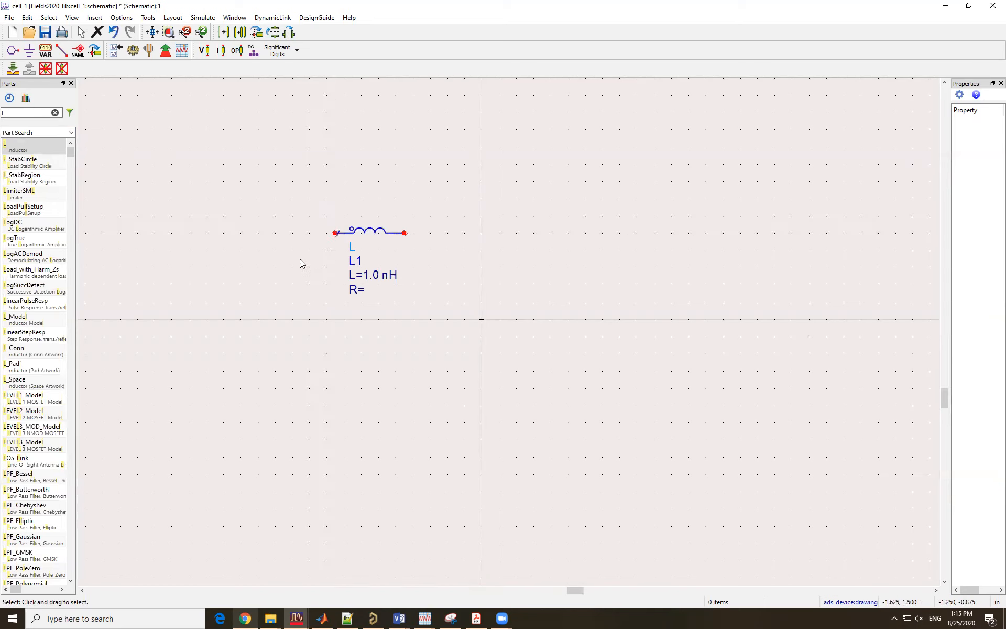
Search the part library for C and place one capacitor to the right of the inductor
{"action": "left_click", "coordinate": [15, 114]}
{"action": "left_click_drag", "start_coordinate": [14, 114], "coordinate": [1, 116]}
{"action": "type", "text": "C"}
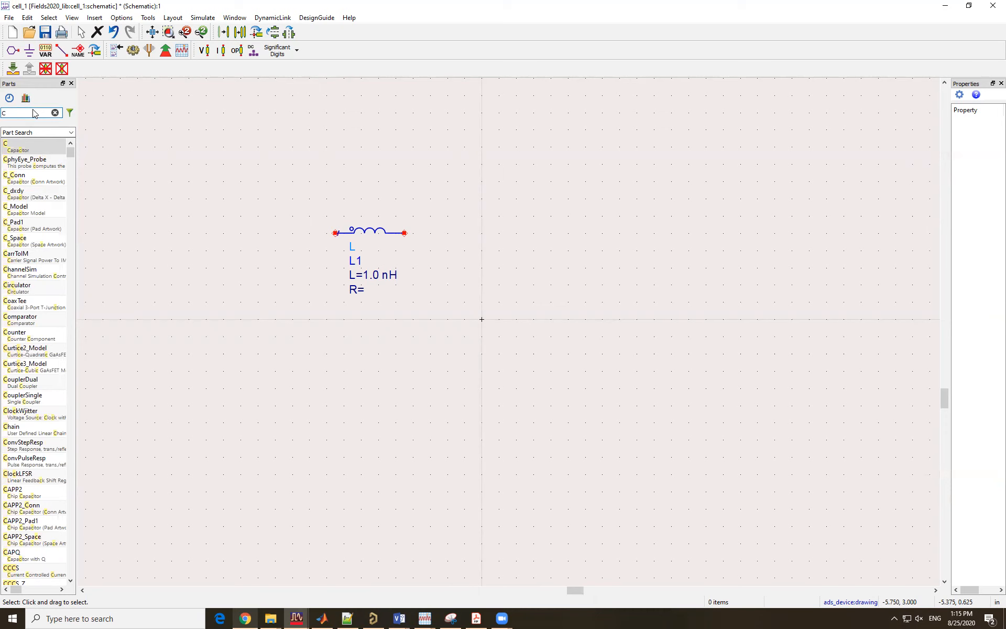
{"action": "key", "text": "Return"}
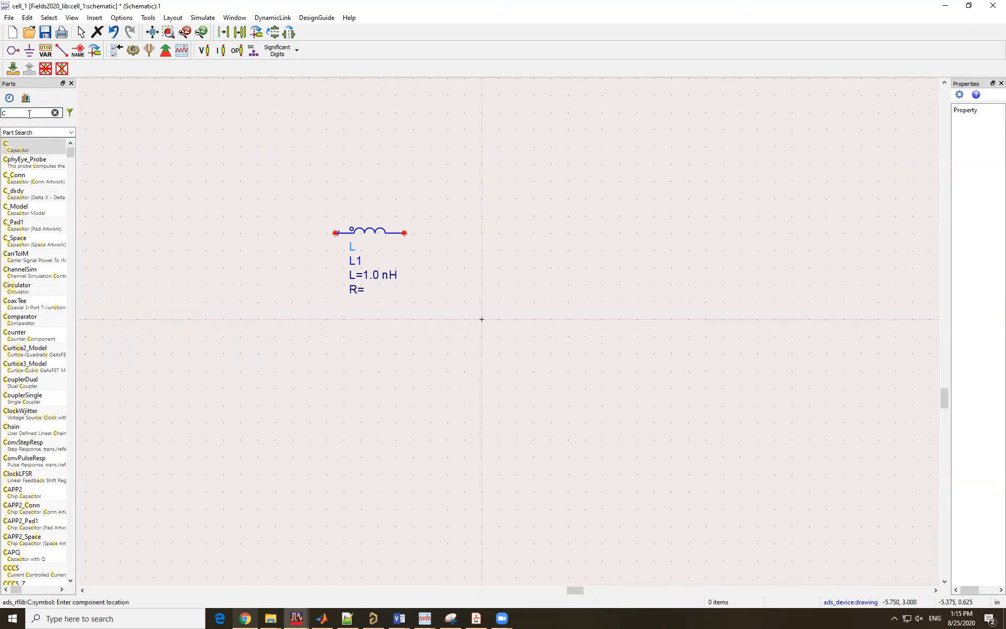
{"action": "left_click", "coordinate": [475, 259]}
{"action": "key", "text": "Escape"}
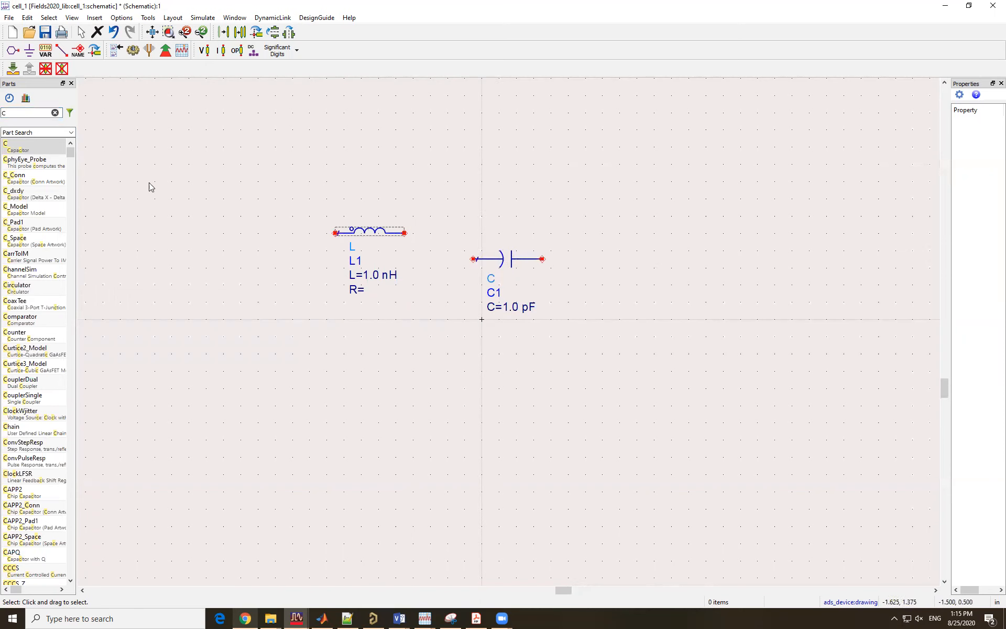
Place a trial second capacitor to the right of the first one and delete it
{"action": "left_click", "coordinate": [25, 114]}
{"action": "key", "text": "Return"}
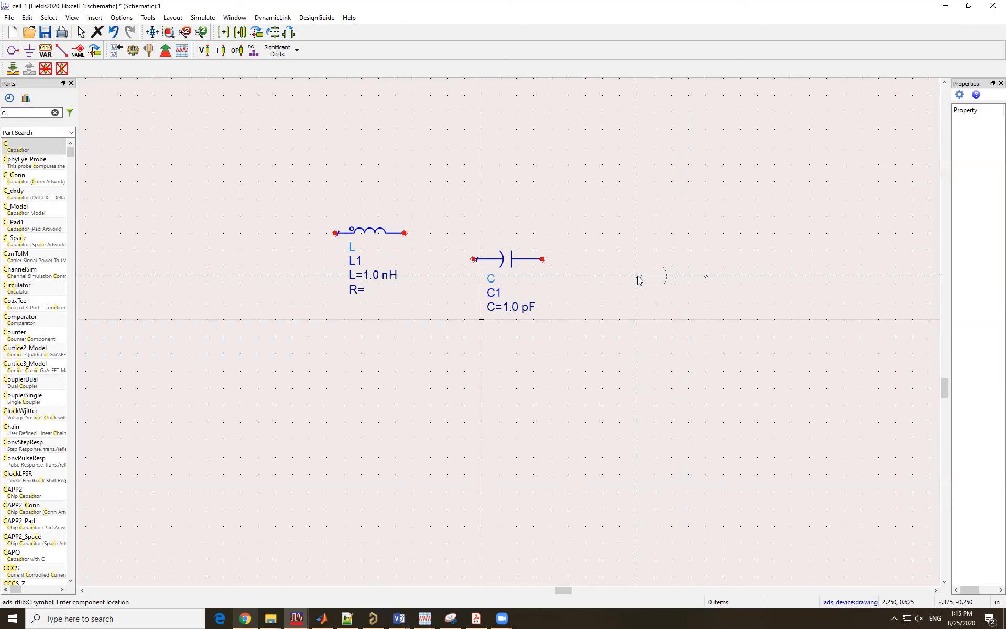
{"action": "left_click", "coordinate": [637, 276]}
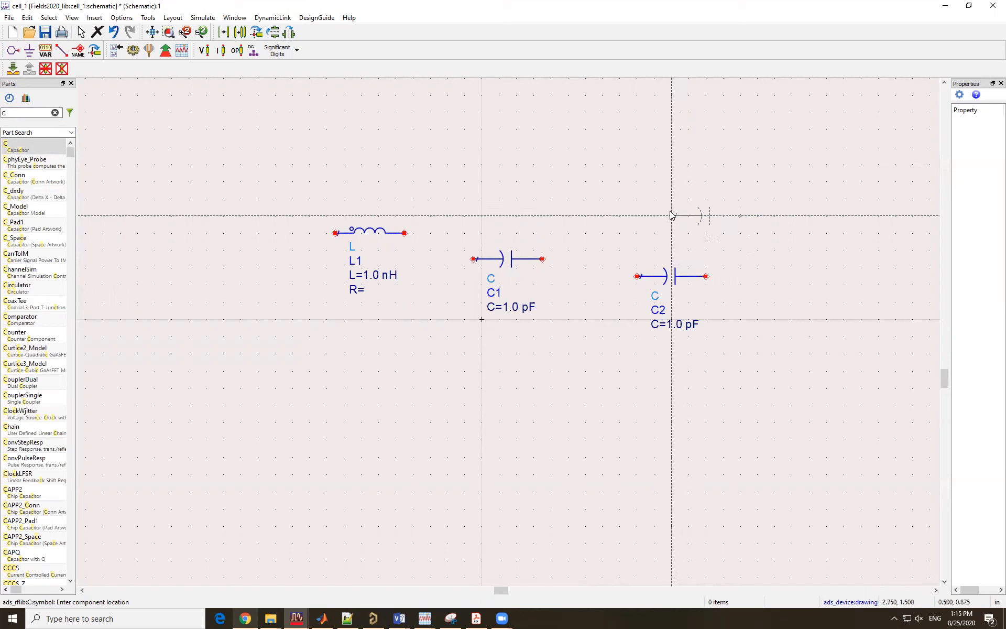
{"action": "key", "text": "Escape"}
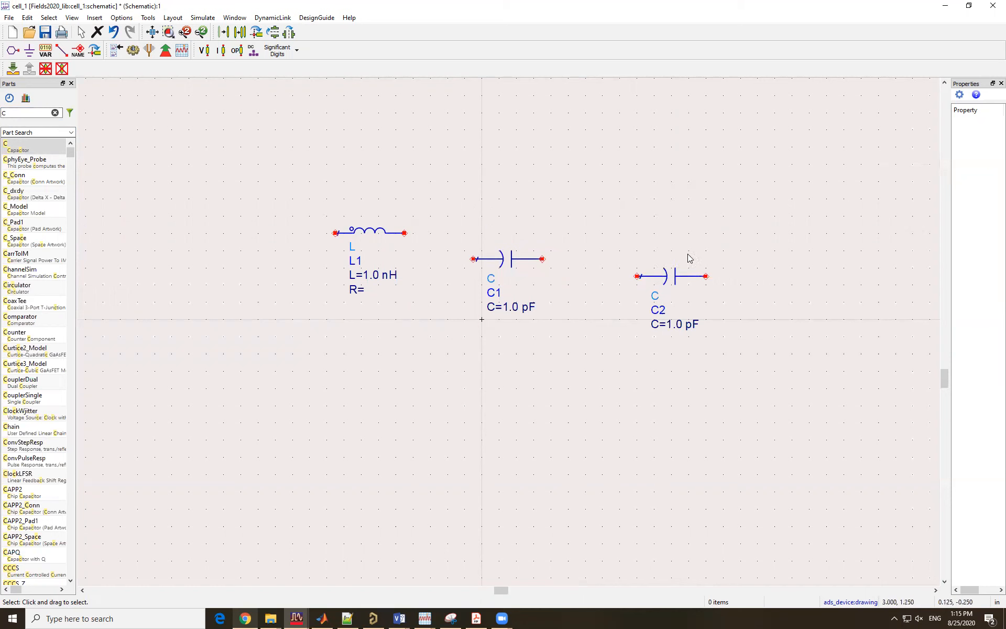
{"action": "left_click", "coordinate": [667, 281]}
{"action": "key", "text": "Delete"}
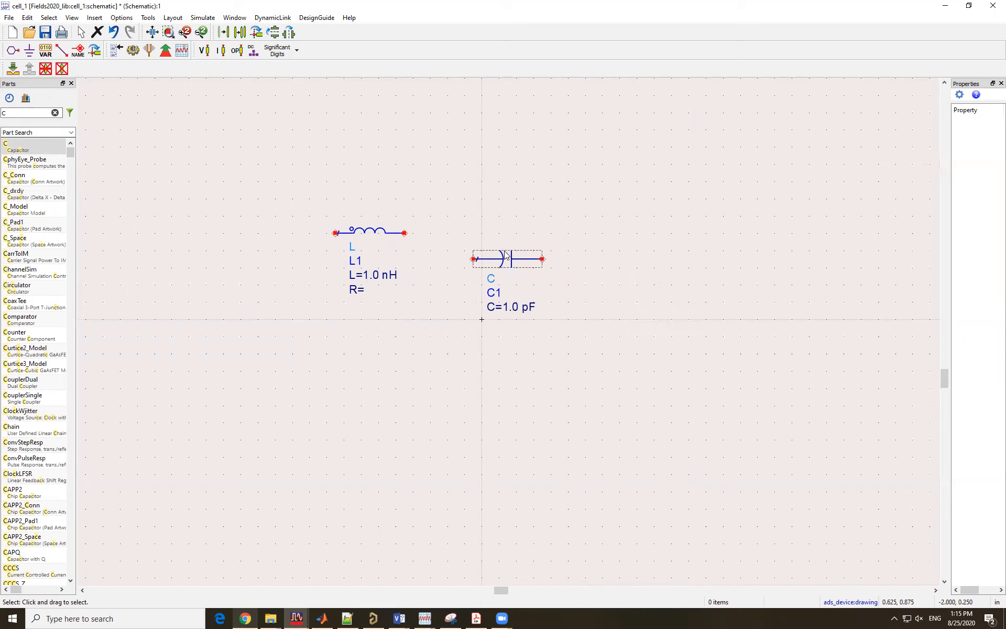
Rotate capacitor C1 to vertical, position it to the right of the inductor, and shift the inductor slightly closer to it
{"action": "left_click_drag", "start_coordinate": [521, 269], "coordinate": [501, 268]}
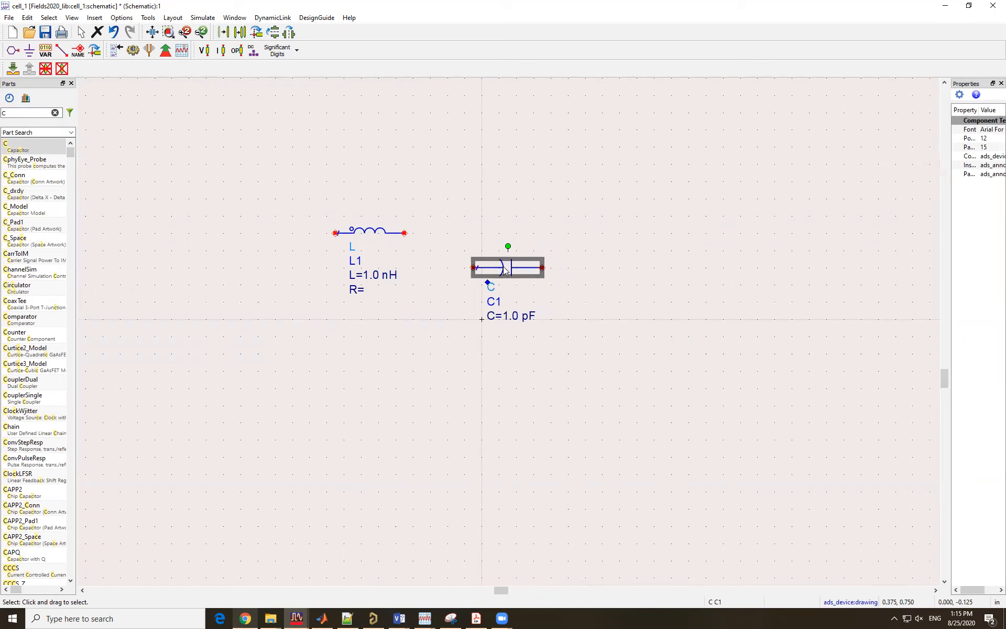
{"action": "key", "text": "ctrl+r"}
{"action": "key", "text": "ctrl+r"}
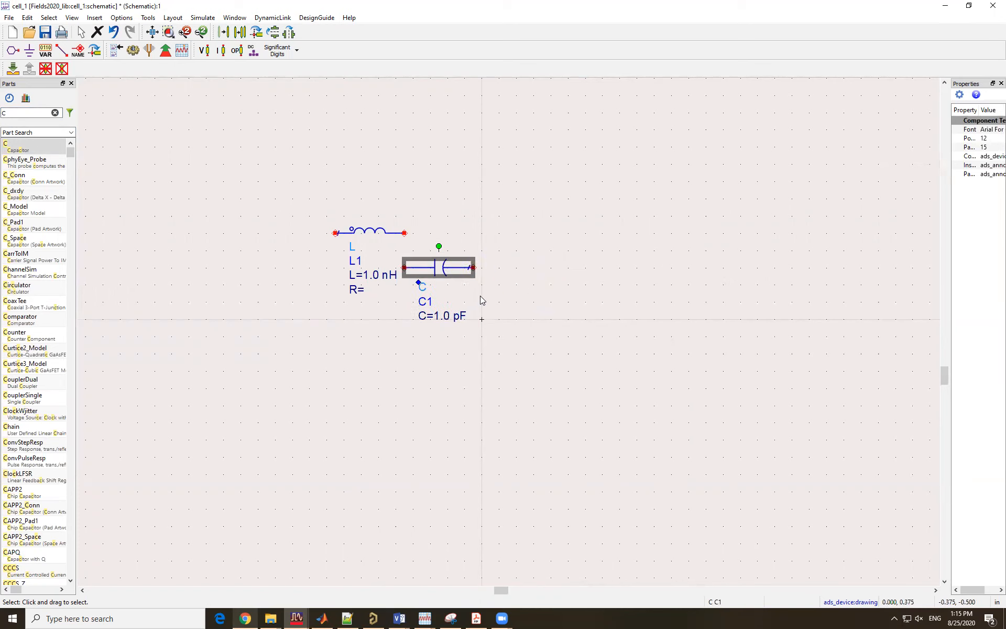
{"action": "key", "text": "ctrl+r"}
{"action": "left_click_drag", "start_coordinate": [473, 235], "coordinate": [516, 281]}
{"action": "left_click_drag", "start_coordinate": [369, 234], "coordinate": [395, 234]}
{"action": "left_click", "coordinate": [497, 241]}
{"action": "scroll", "coordinate": [497, 242], "scroll_direction": "up", "scroll_amount": 1}
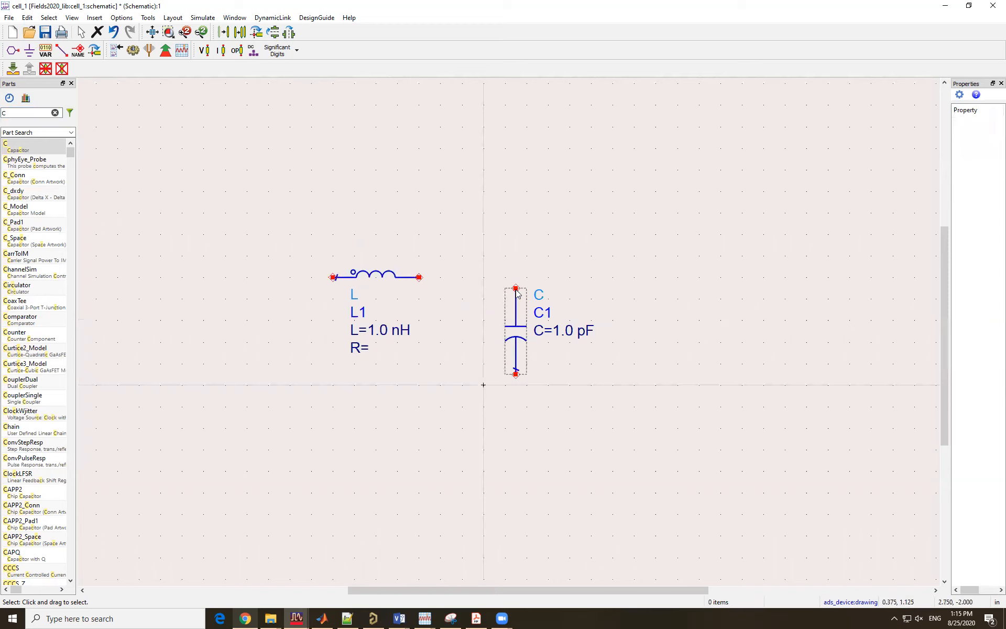
Wire the inductor's right terminal to the capacitor's upper terminal
{"action": "left_click", "coordinate": [62, 53]}
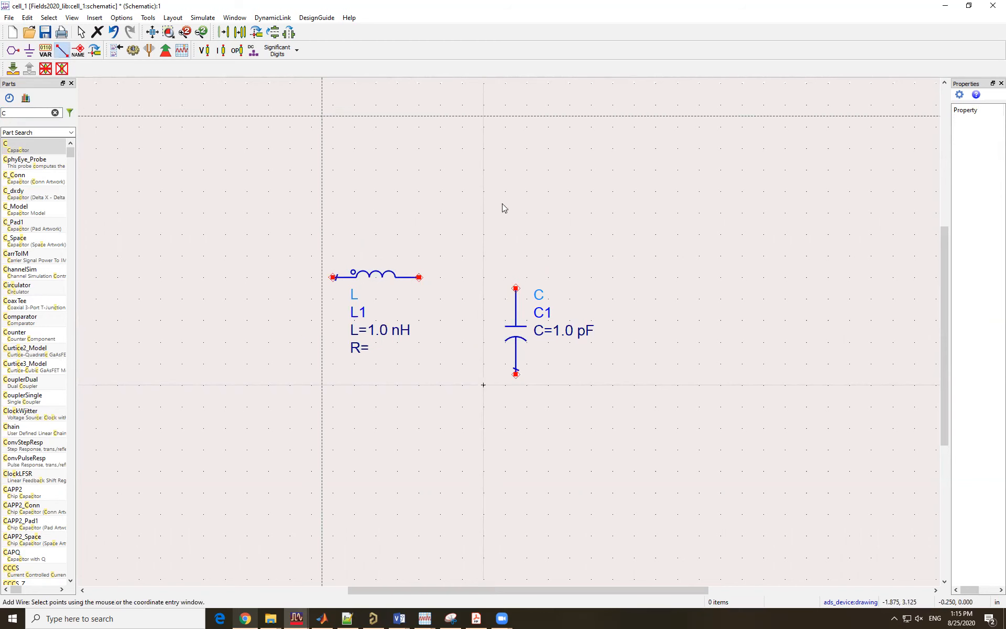
{"action": "left_click", "coordinate": [419, 278]}
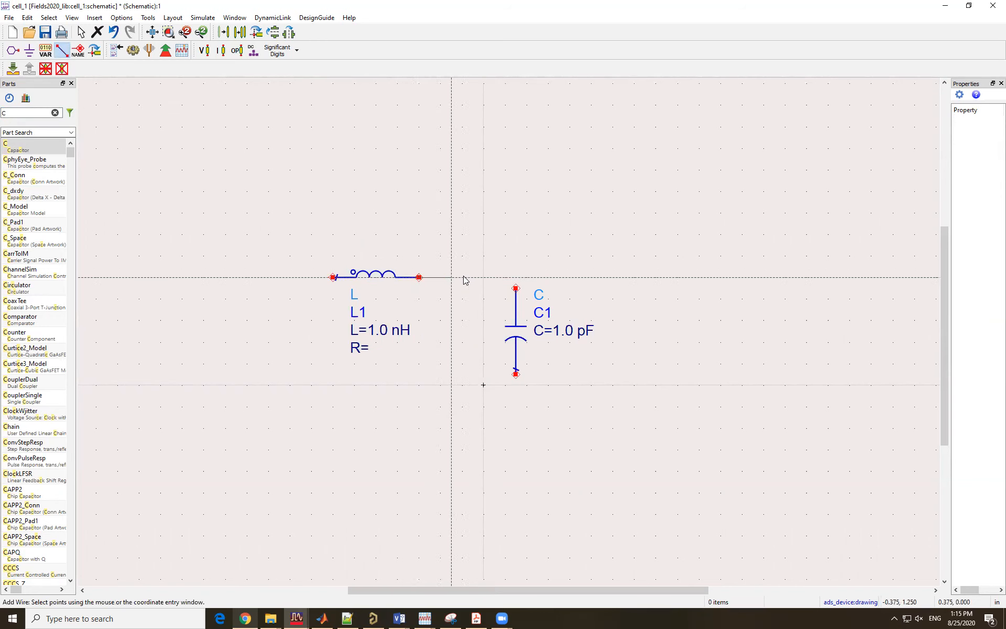
{"action": "left_click", "coordinate": [517, 292]}
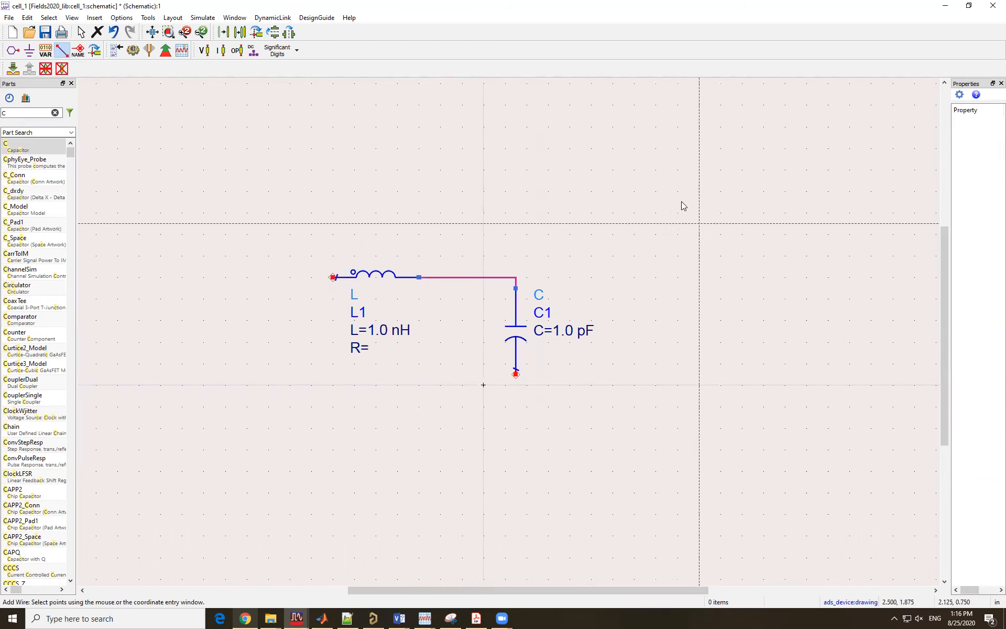
{"action": "key", "text": "Escape"}
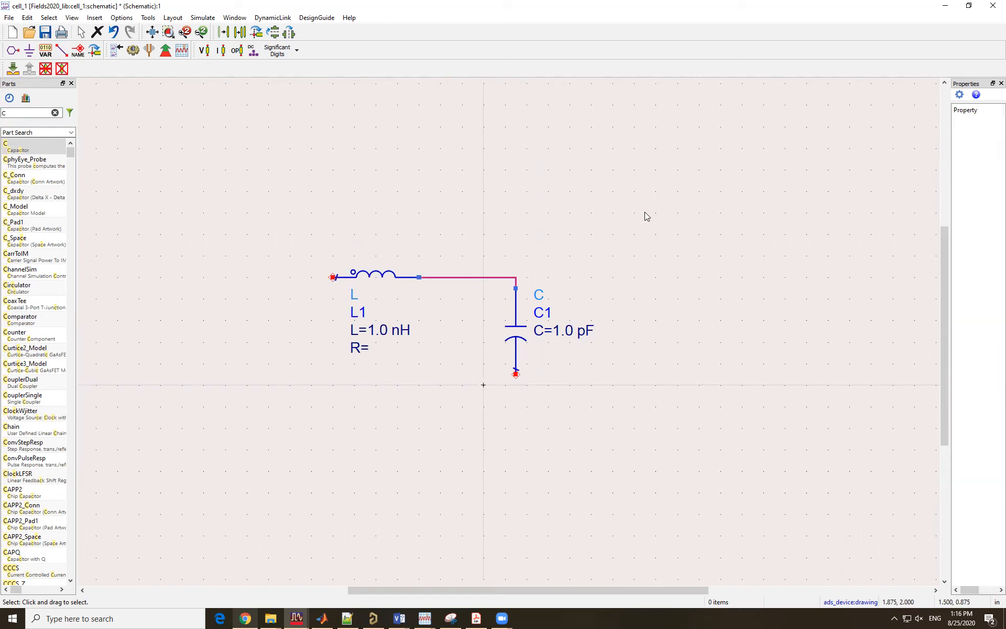
Place a ground symbol below capacitor C1, connected to the capacitor's lower terminal
{"action": "scroll", "coordinate": [492, 325], "scroll_direction": "down", "scroll_amount": 1}
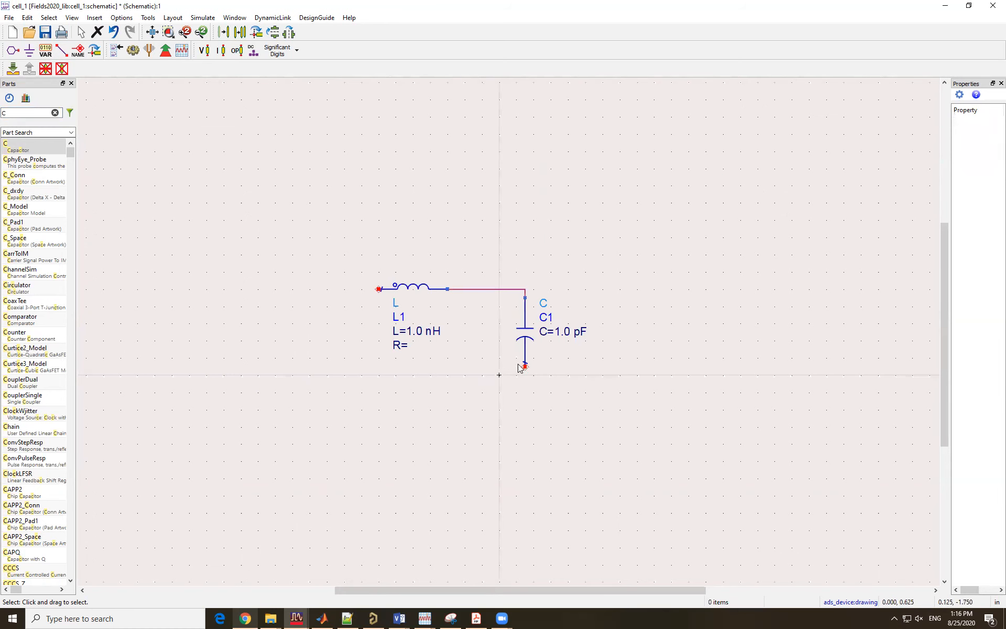
{"action": "scroll", "coordinate": [516, 355], "scroll_direction": "up", "scroll_amount": 1}
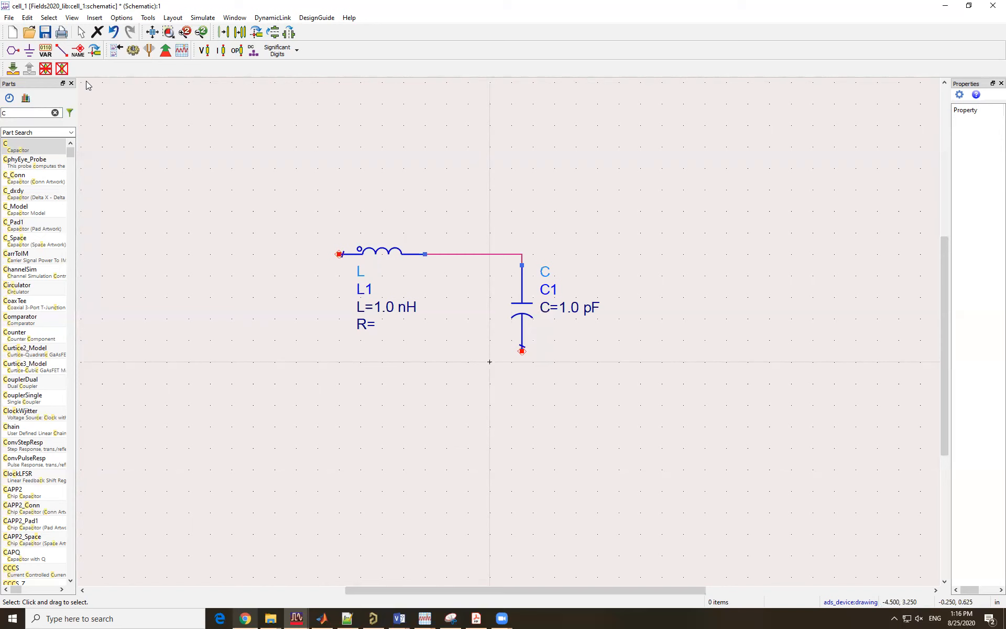
{"action": "left_click", "coordinate": [29, 51]}
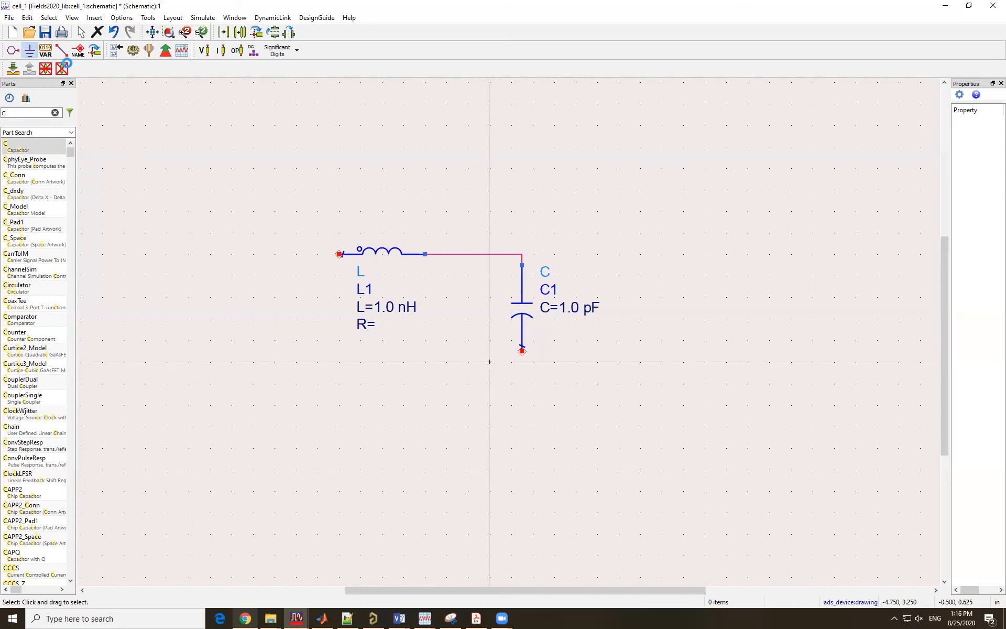
{"action": "left_click", "coordinate": [522, 356]}
{"action": "key", "text": "Escape"}
{"action": "left_click", "coordinate": [624, 342]}
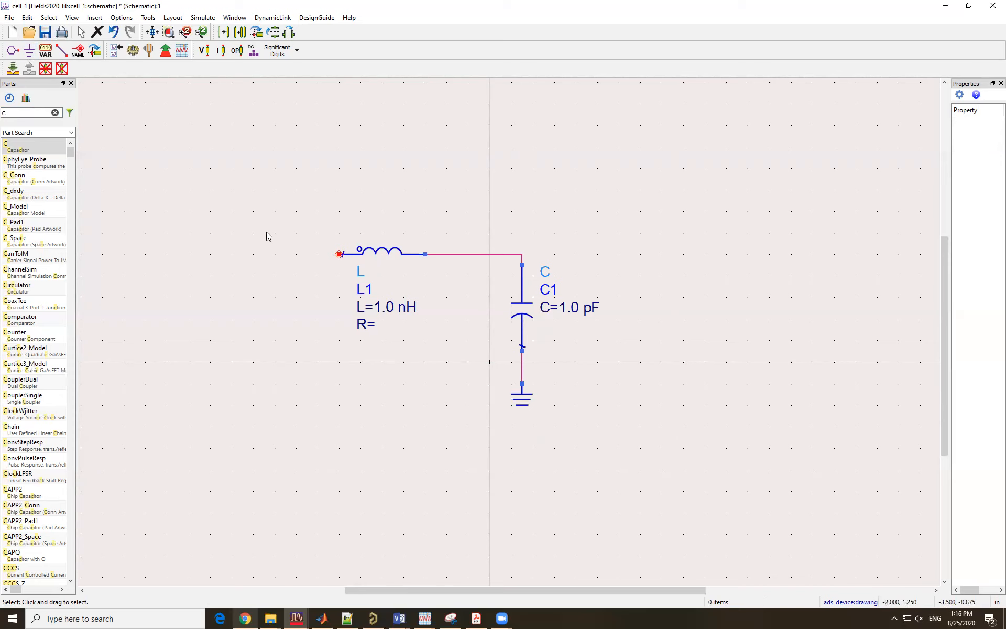
Draw a short horizontal wire outward to the left from the inductor's left terminal
{"action": "left_click", "coordinate": [61, 50]}
{"action": "left_click", "coordinate": [339, 255]}
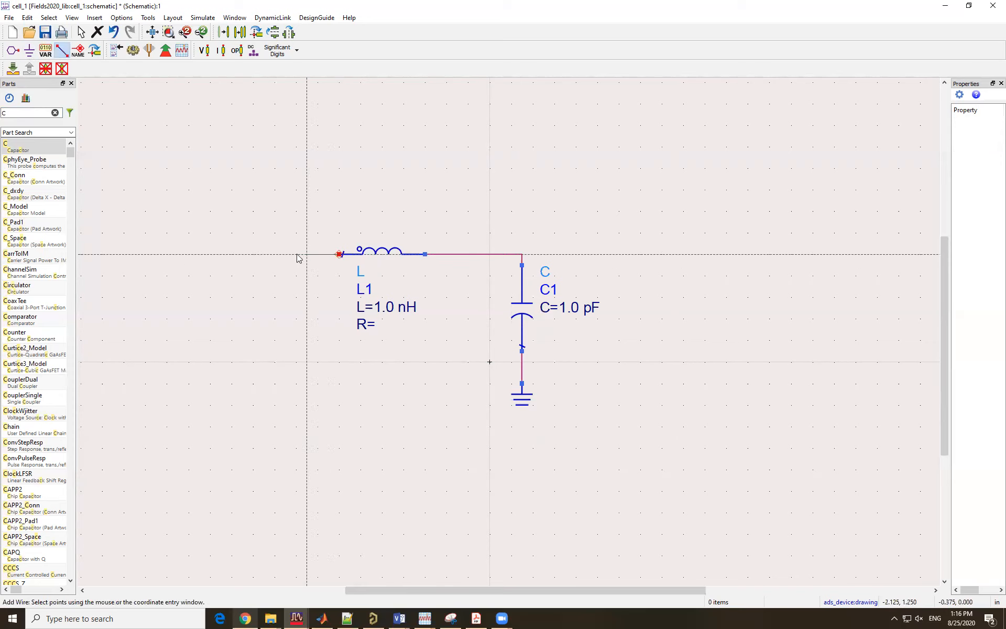
{"action": "left_click", "coordinate": [285, 254]}
{"action": "key", "text": "Escape"}
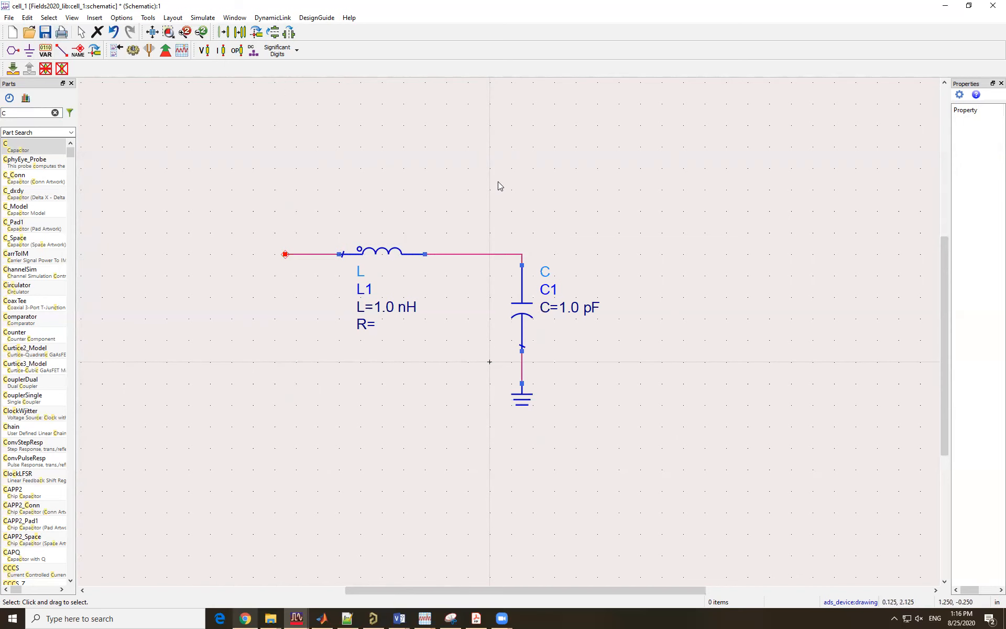
Draw a horizontal wire to the right from the junction above the capacitor, ending in a free end
{"action": "left_click", "coordinate": [60, 52]}
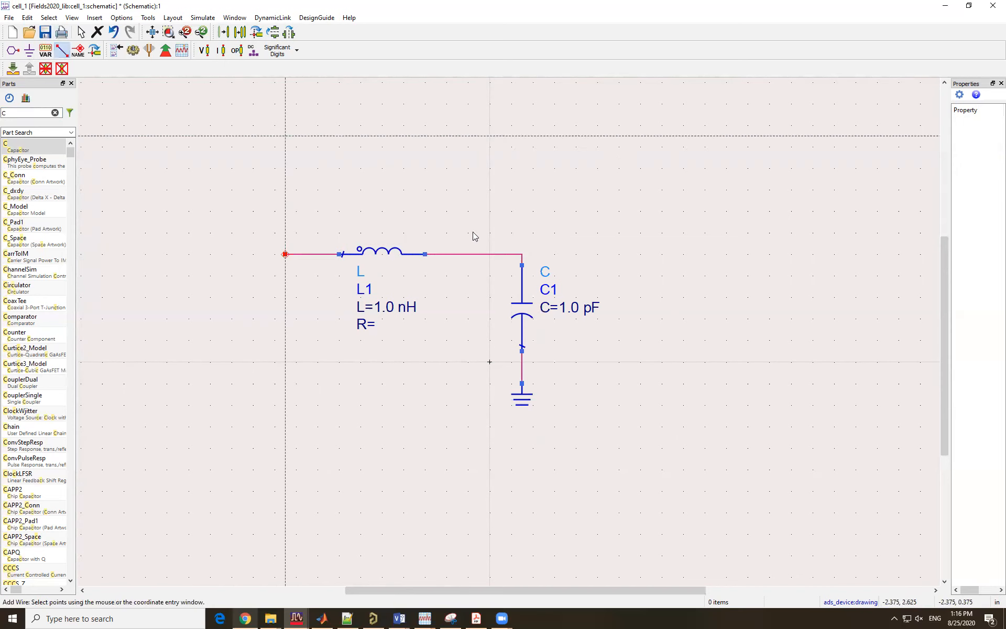
{"action": "left_click", "coordinate": [662, 254]}
{"action": "key", "text": "Escape"}
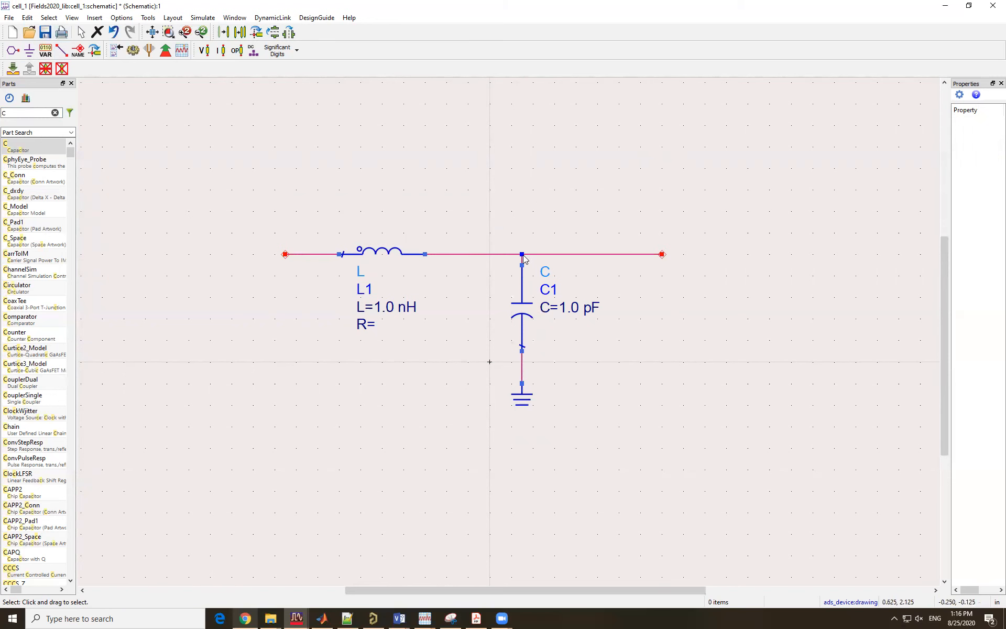
{"action": "scroll", "coordinate": [522, 272], "scroll_direction": "down", "scroll_amount": 1}
{"action": "scroll", "coordinate": [517, 359], "scroll_direction": "down", "scroll_amount": 1}
{"action": "scroll", "coordinate": [512, 338], "scroll_direction": "up", "scroll_amount": 3}
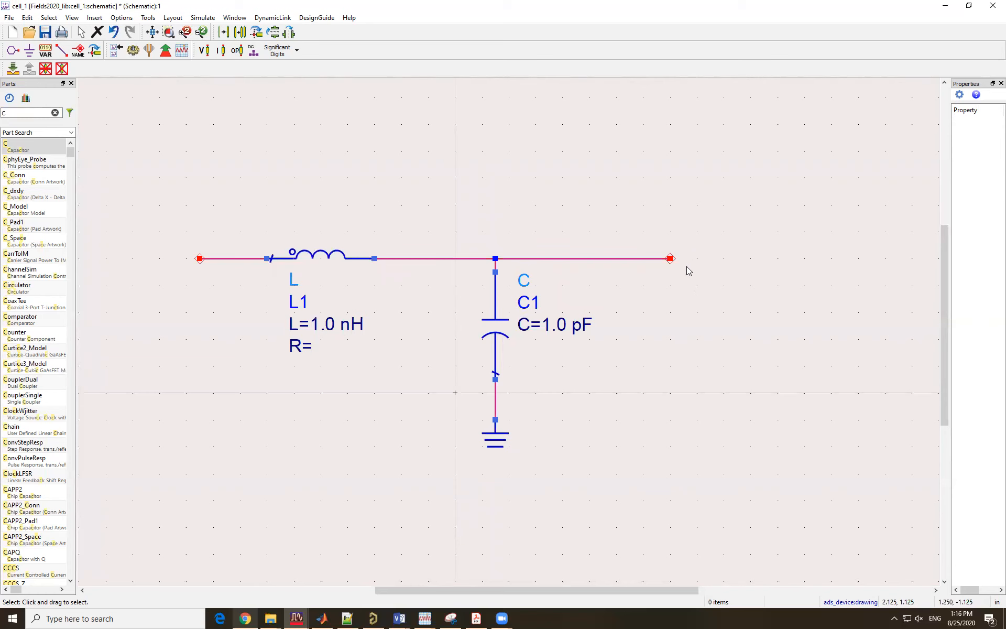
Consult the ADS tutorial PDF in Chrome, and place ports on both free wire ends of the schematic, the right one rotated 180 degrees
{"action": "left_click", "coordinate": [478, 618]}
{"action": "left_click", "coordinate": [478, 618]}
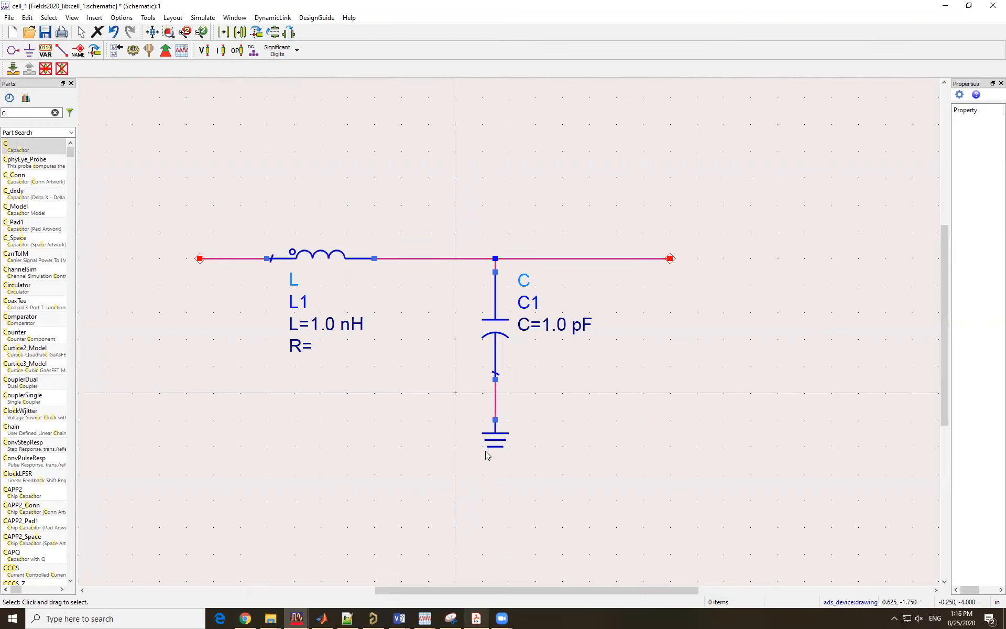
{"action": "left_click", "coordinate": [244, 618]}
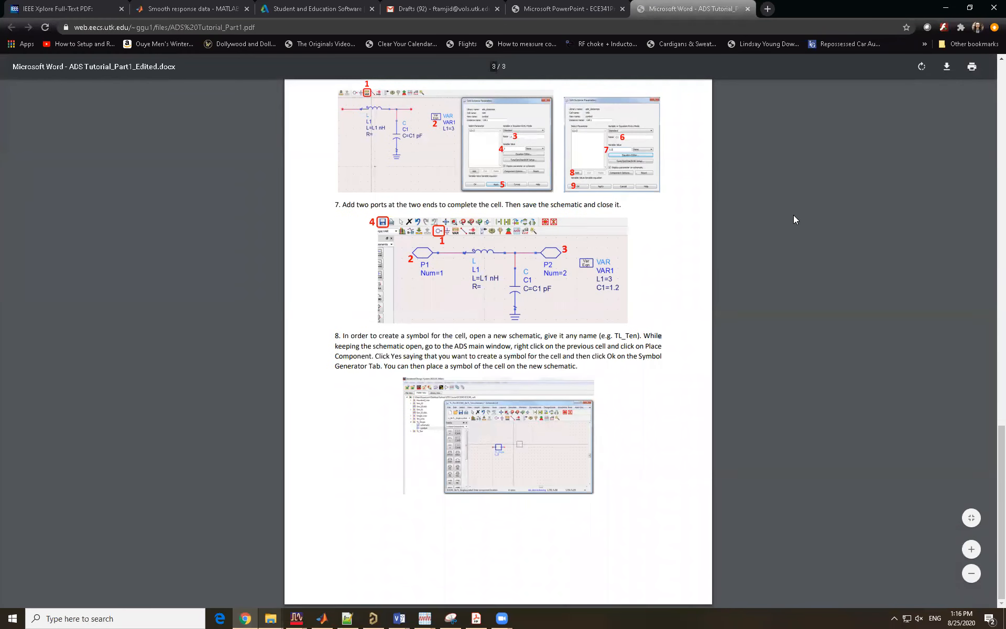
{"action": "left_click", "coordinate": [946, 8]}
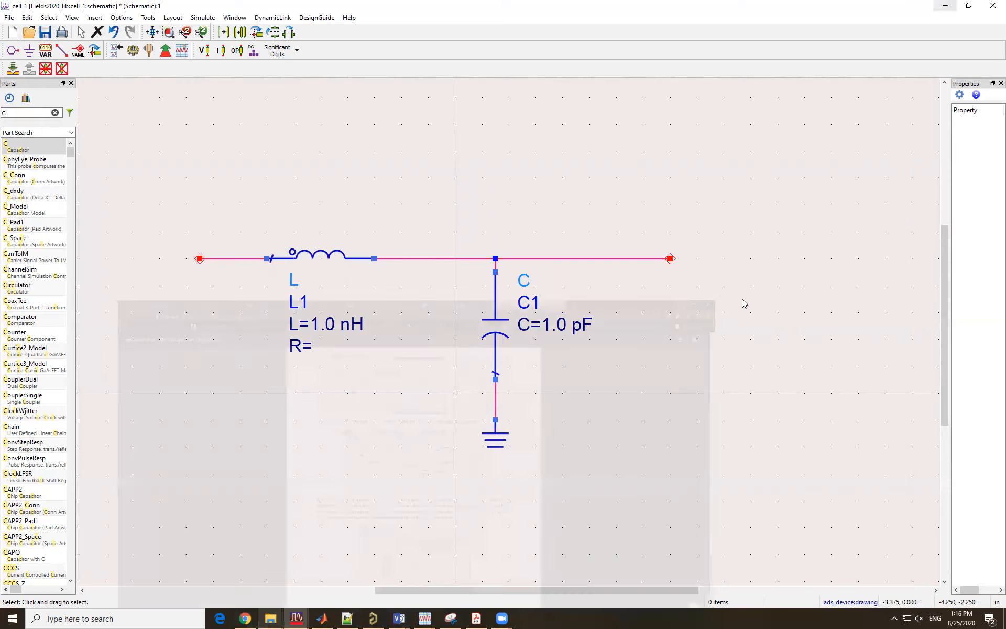
{"action": "scroll", "coordinate": [533, 360], "scroll_direction": "down", "scroll_amount": 2}
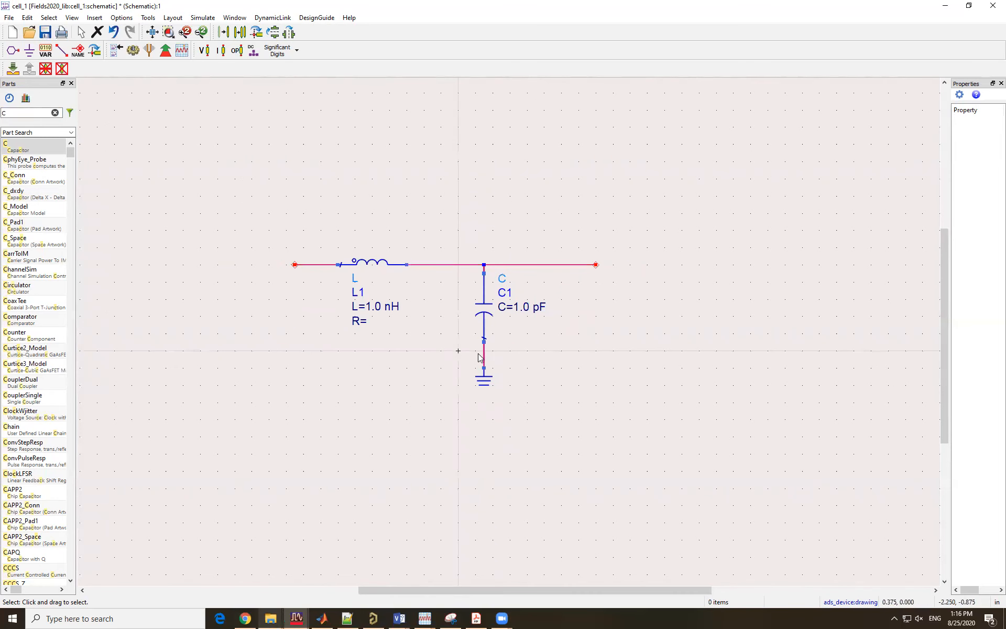
{"action": "left_click", "coordinate": [11, 52]}
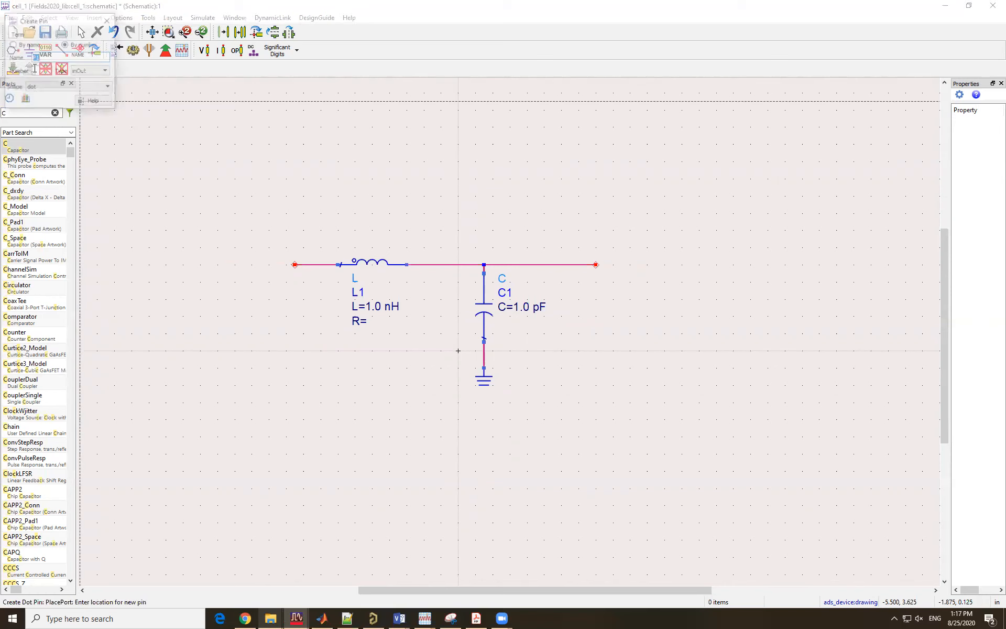
{"action": "left_click", "coordinate": [294, 266]}
{"action": "key", "text": "ctrl+r"}
{"action": "key", "text": "ctrl+r"}
{"action": "left_click", "coordinate": [599, 265]}
{"action": "key", "text": "Escape"}
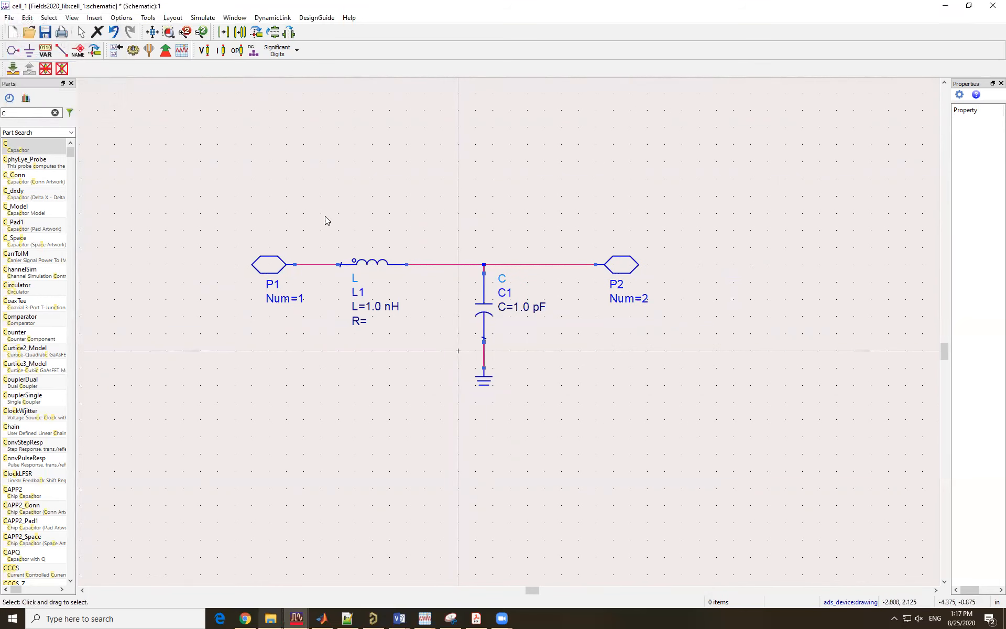
Shift port P1 slightly to the left, away from the inductor, keeping it wired
{"action": "scroll", "coordinate": [491, 330], "scroll_direction": "down", "scroll_amount": 1}
{"action": "scroll", "coordinate": [485, 305], "scroll_direction": "up", "scroll_amount": 1}
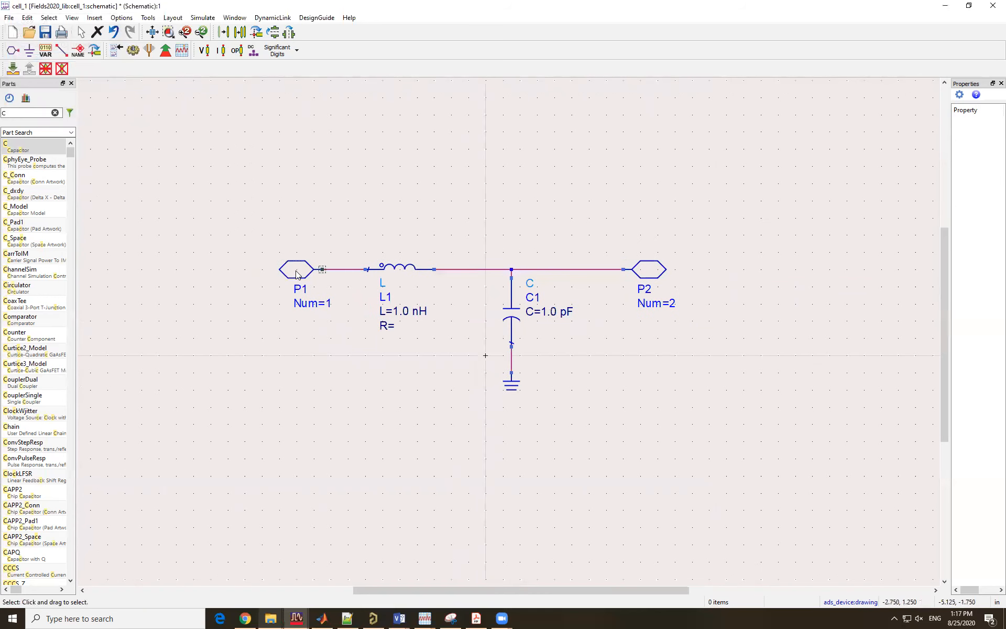
{"action": "left_click_drag", "start_coordinate": [296, 273], "coordinate": [279, 274]}
{"action": "left_click", "coordinate": [531, 194]}
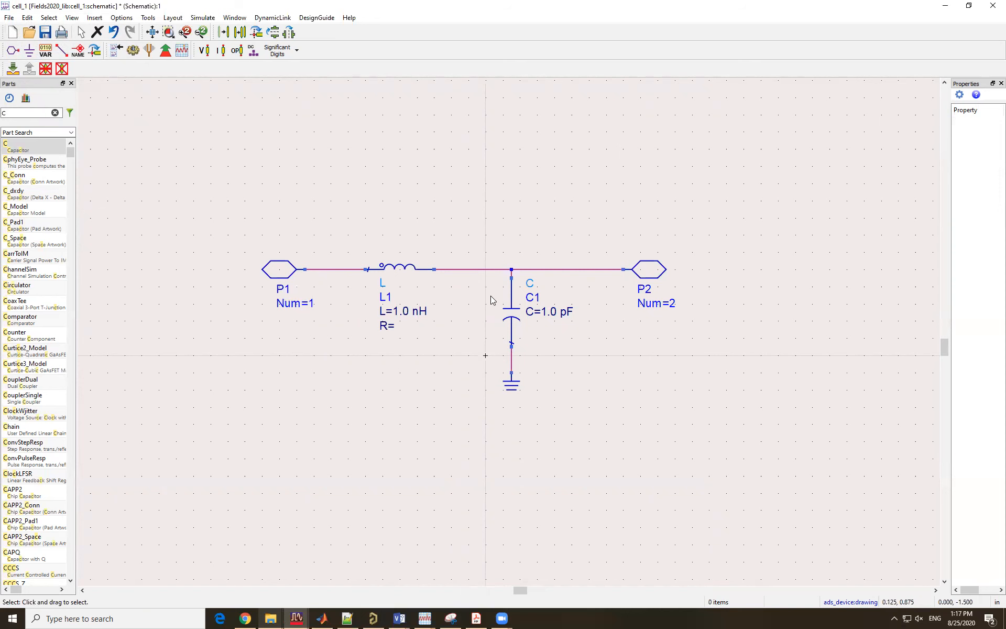
Place one variable equation (VAR) block in the empty area below the inductor
{"action": "scroll", "coordinate": [470, 308], "scroll_direction": "up", "scroll_amount": 1}
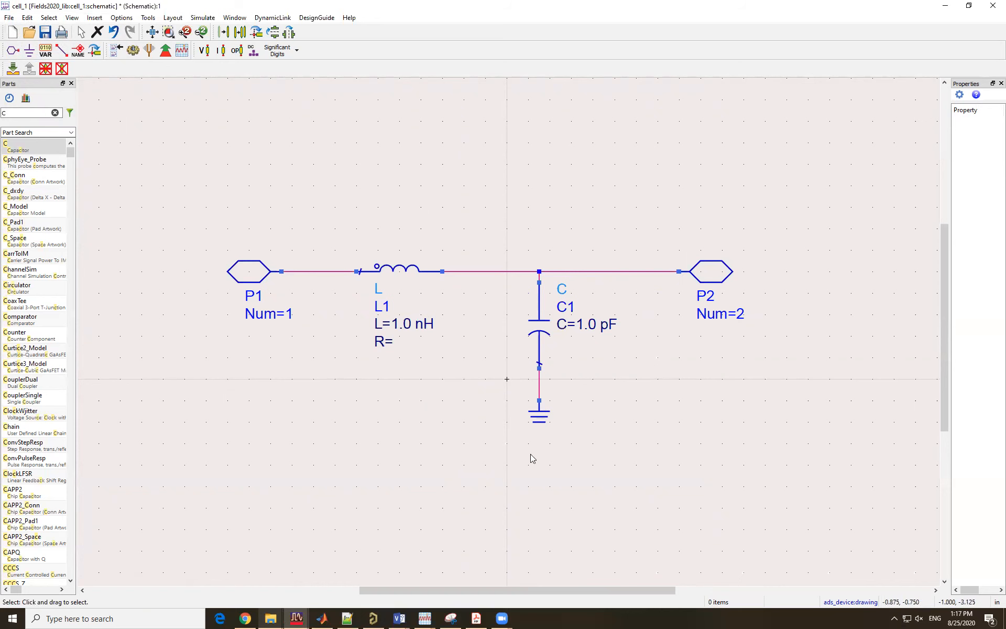
{"action": "scroll", "coordinate": [602, 404], "scroll_direction": "down", "scroll_amount": 1}
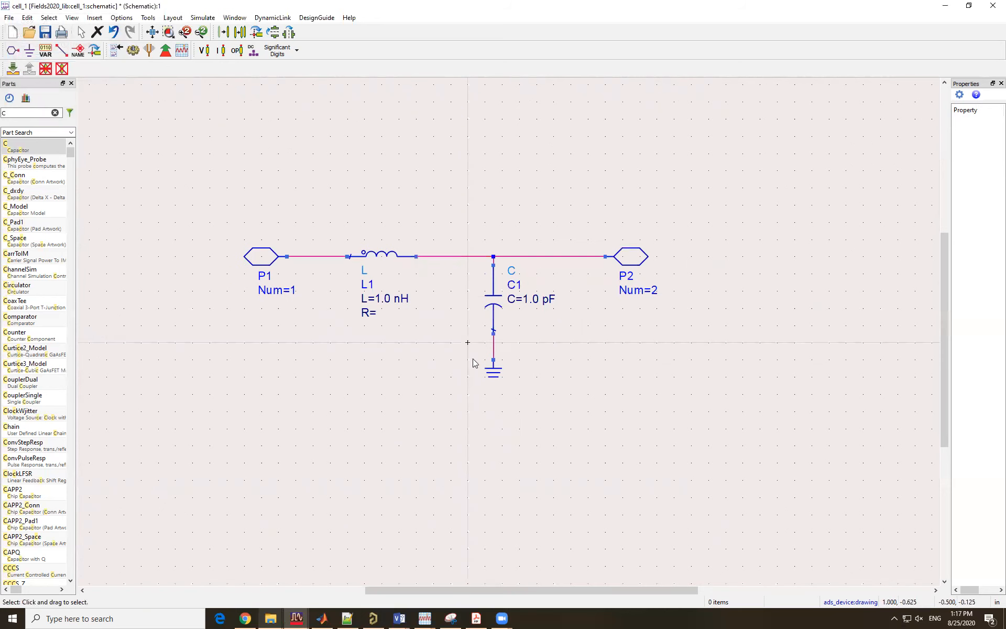
{"action": "scroll", "coordinate": [473, 363], "scroll_direction": "up", "scroll_amount": 1}
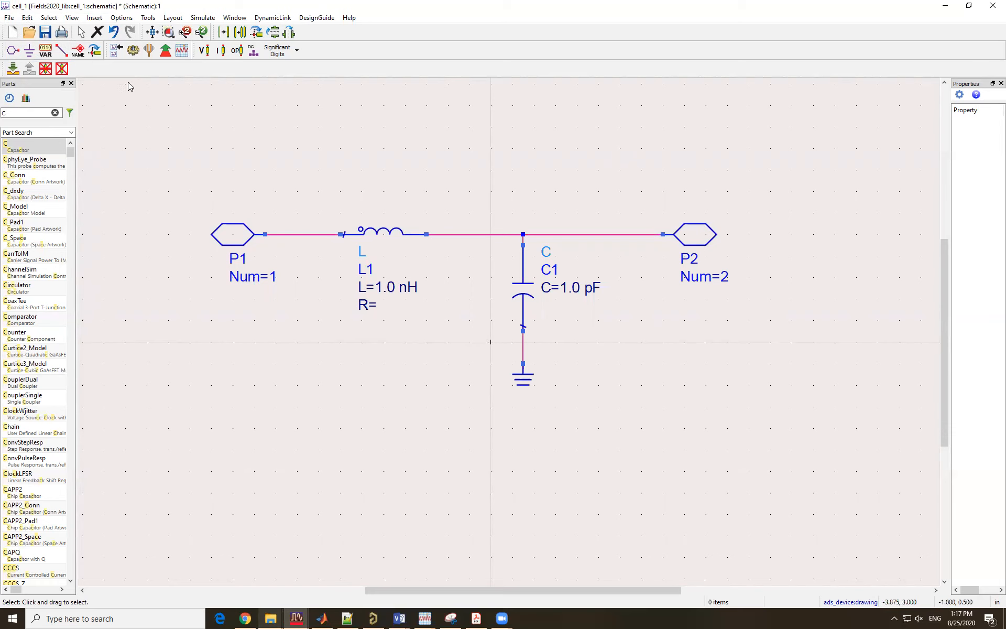
{"action": "left_click", "coordinate": [46, 51]}
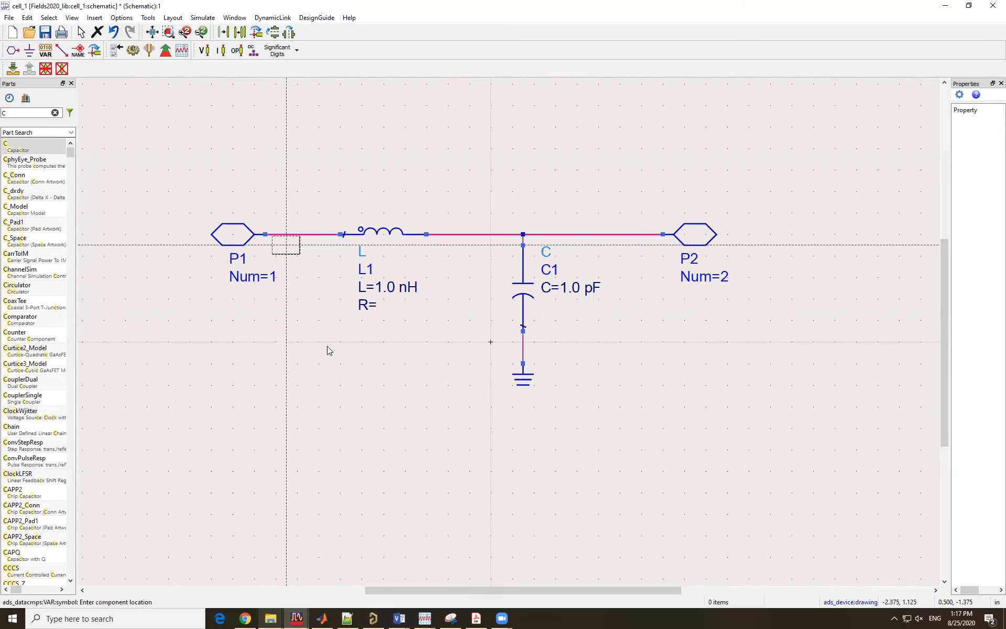
{"action": "left_click", "coordinate": [371, 393]}
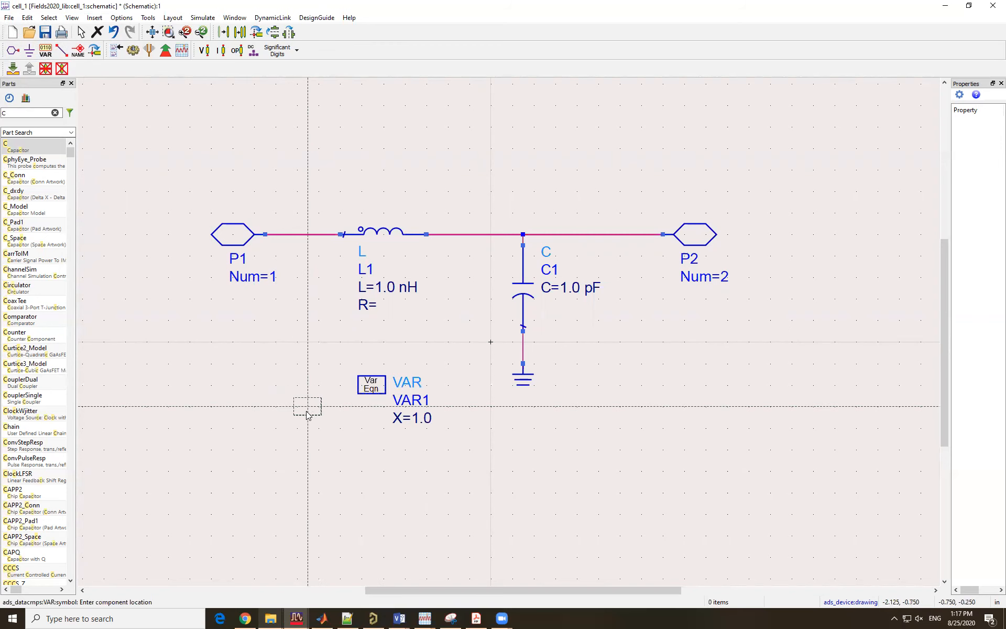
{"action": "key", "text": "Escape"}
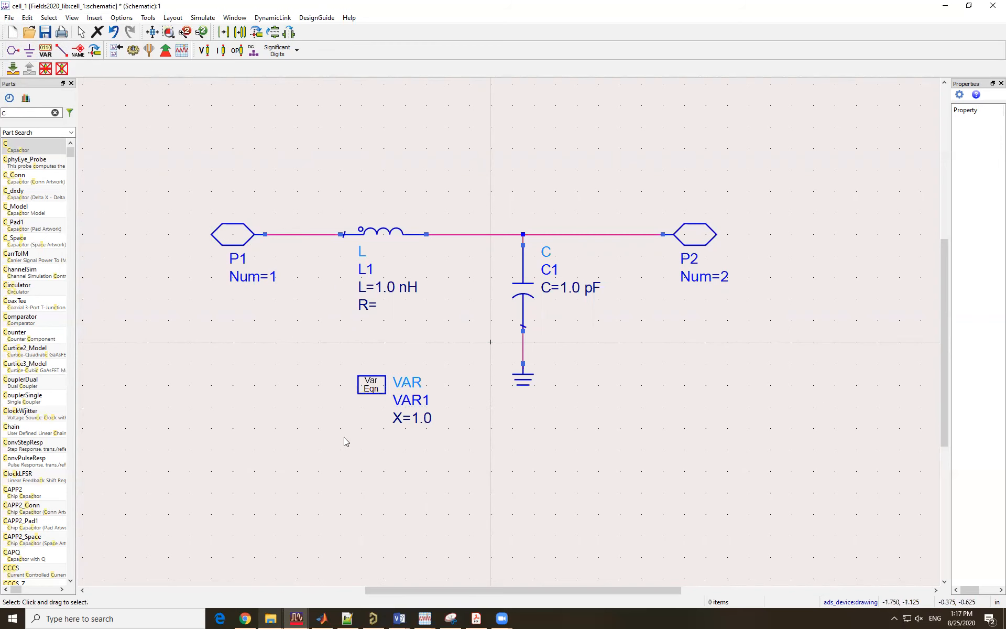
{"action": "scroll", "coordinate": [476, 355], "scroll_direction": "up", "scroll_amount": 1}
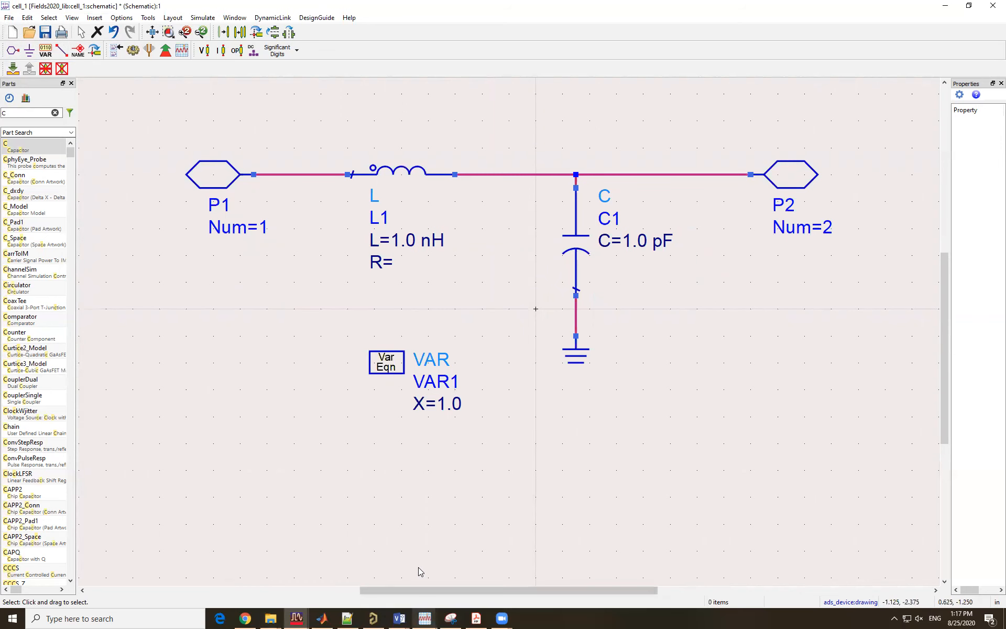
Look up the component values in the project PDF in Chrome, and set the schematic inductor's inductance to L1 nH
{"action": "left_click", "coordinate": [476, 617]}
{"action": "left_click", "coordinate": [477, 617]}
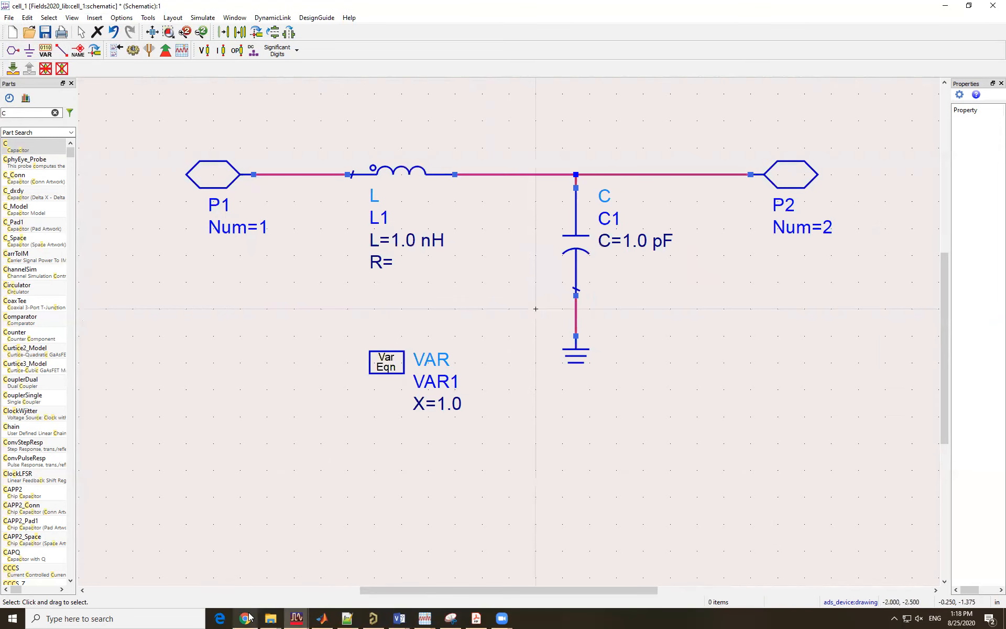
{"action": "left_click", "coordinate": [247, 617]}
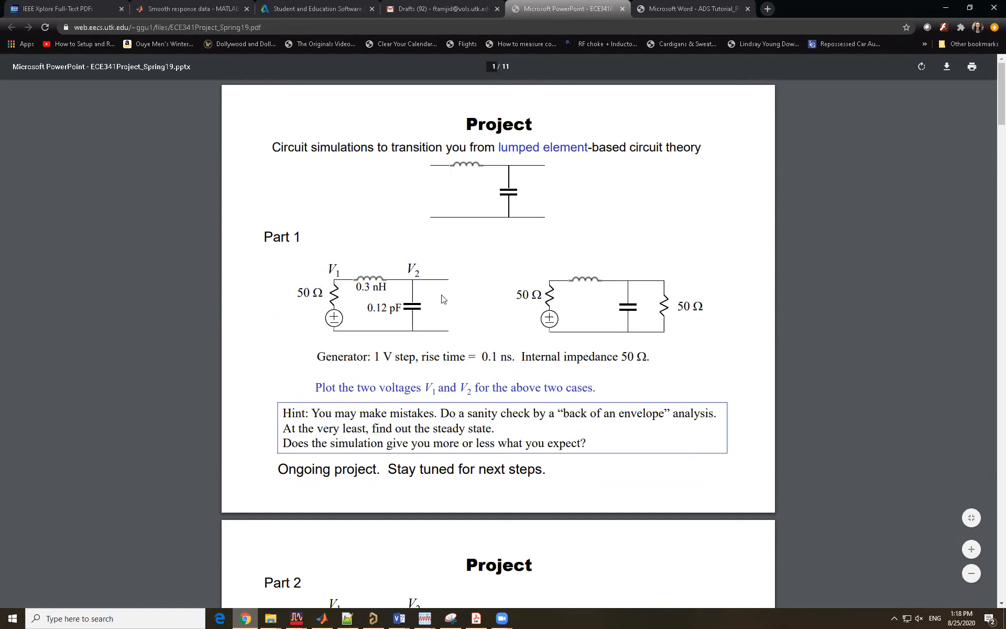
{"action": "left_click", "coordinate": [946, 9]}
{"action": "double_click", "coordinate": [409, 242]}
{"action": "left_click", "coordinate": [419, 265]}
{"action": "double_click", "coordinate": [404, 240]}
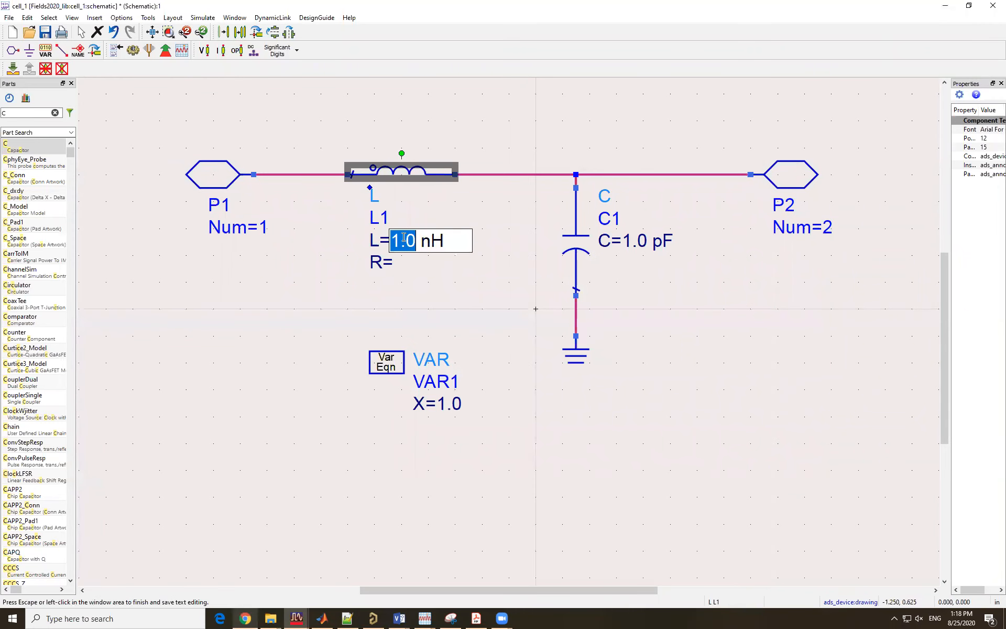
{"action": "type", "text": "L1"}
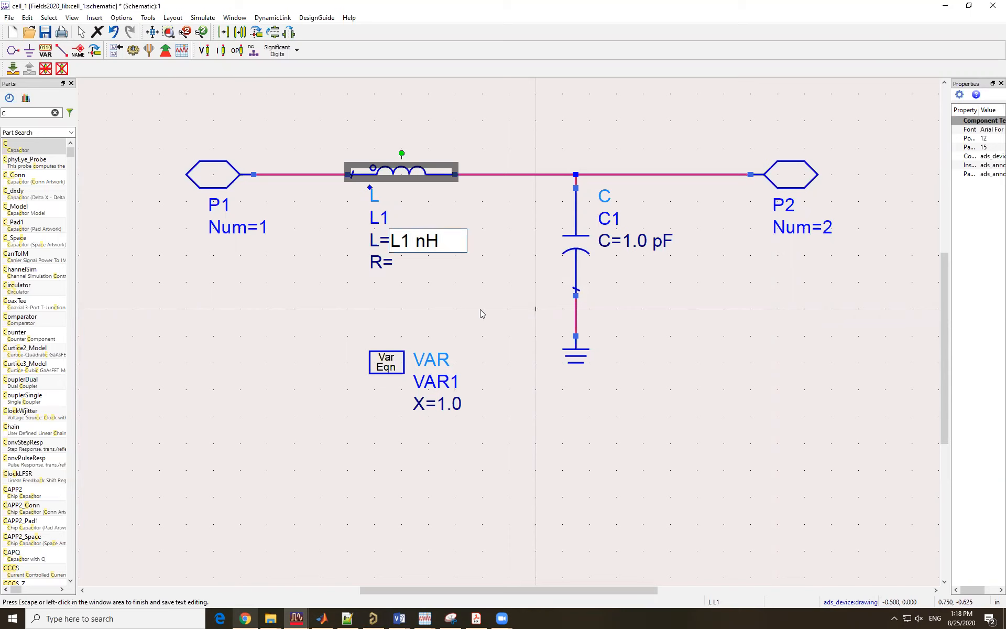
{"action": "left_click", "coordinate": [441, 280]}
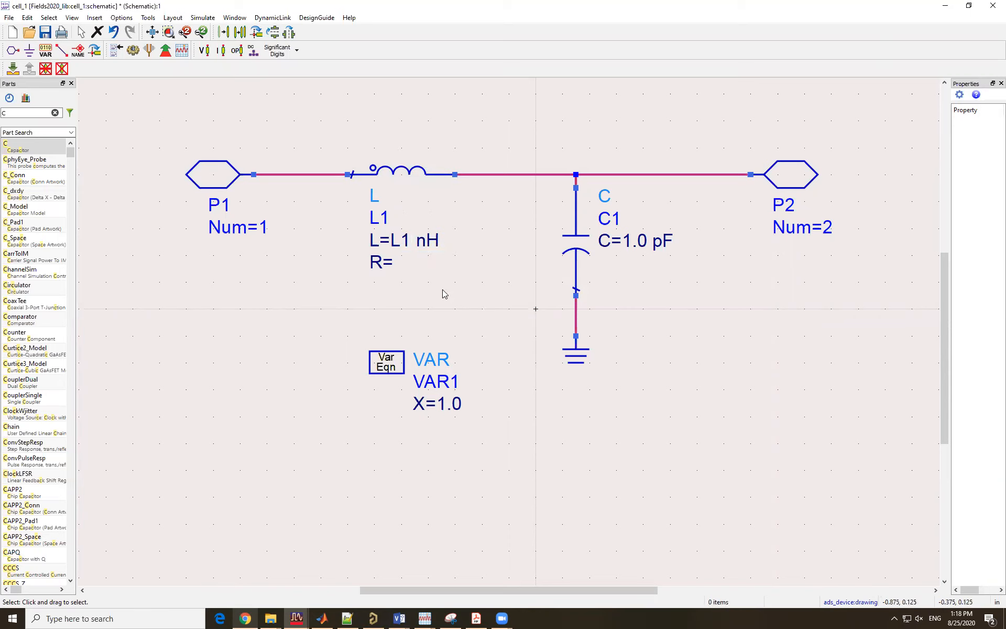
Rename the VAR block's variable X to L1 and set its value to 0.3
{"action": "double_click", "coordinate": [425, 408]}
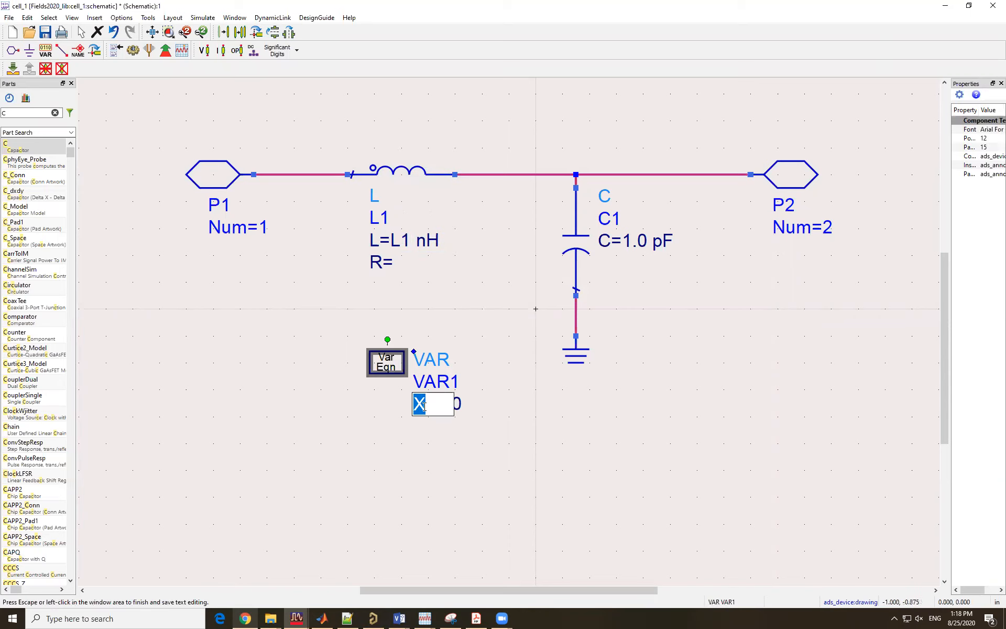
{"action": "type", "text": "L1"}
{"action": "left_click", "coordinate": [551, 449]}
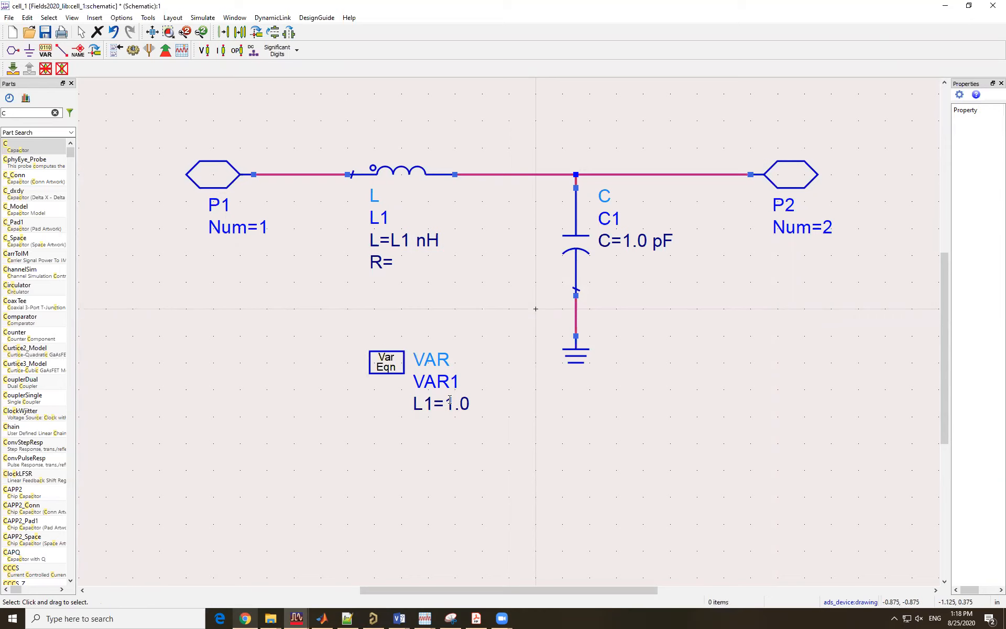
{"action": "double_click", "coordinate": [456, 404]}
{"action": "type", "text": "0.3"}
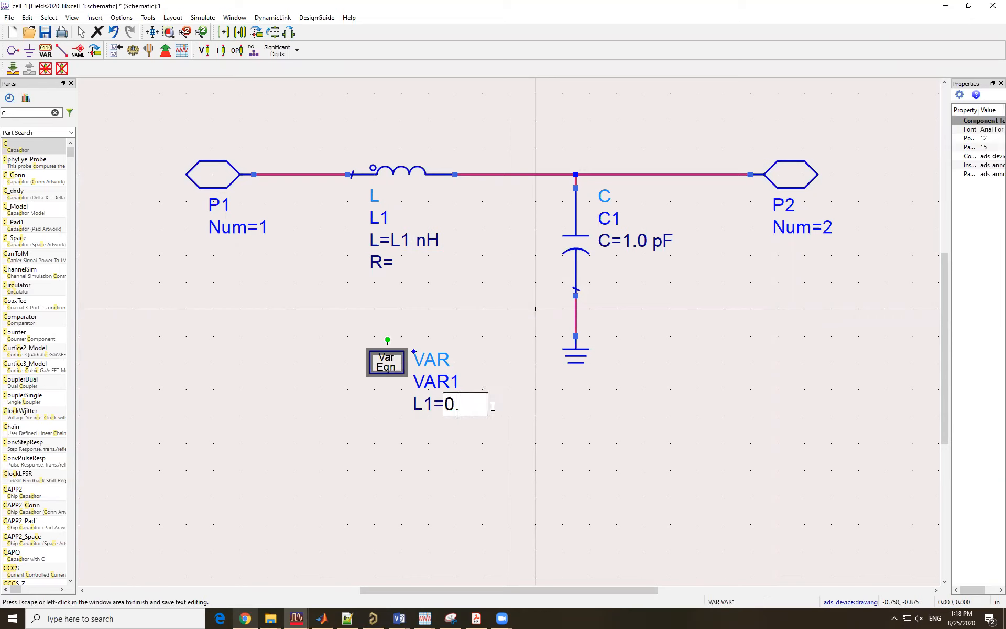
{"action": "left_click", "coordinate": [520, 427]}
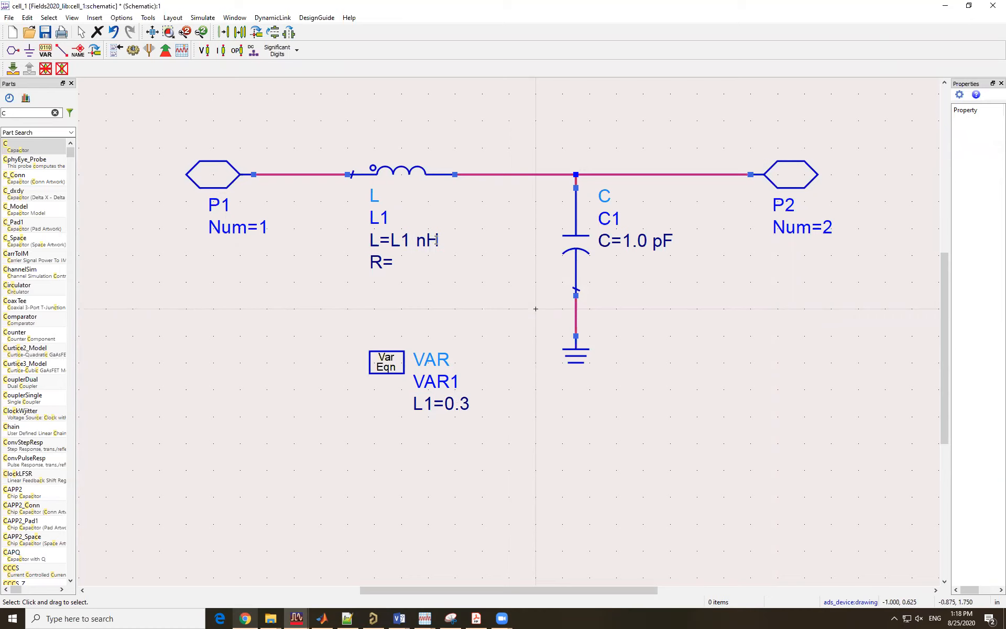
{"action": "scroll", "coordinate": [498, 290], "scroll_direction": "up", "scroll_amount": 1}
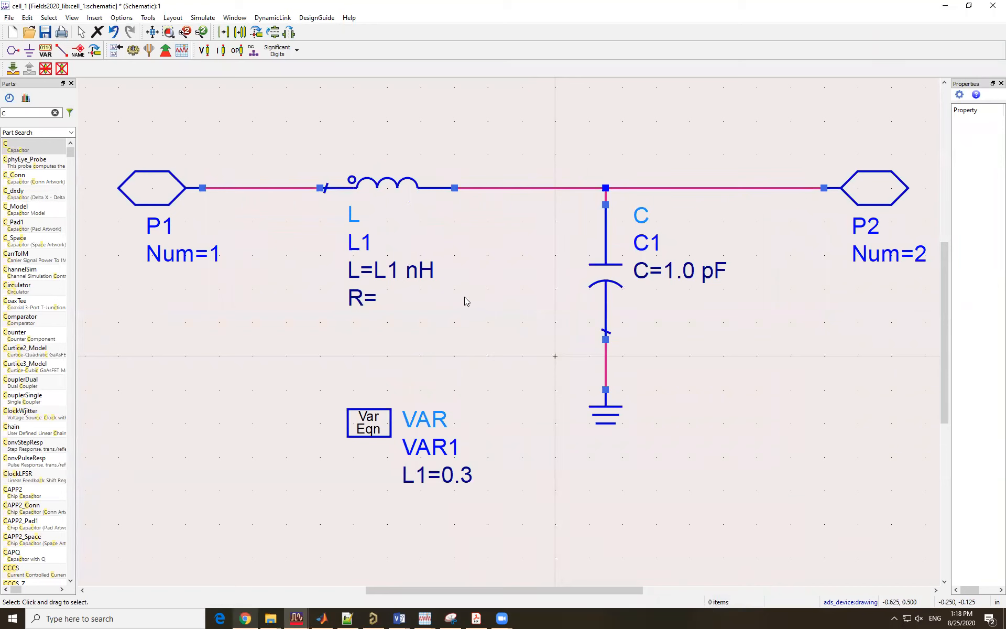
{"action": "double_click", "coordinate": [406, 275]}
{"action": "left_click", "coordinate": [388, 268]}
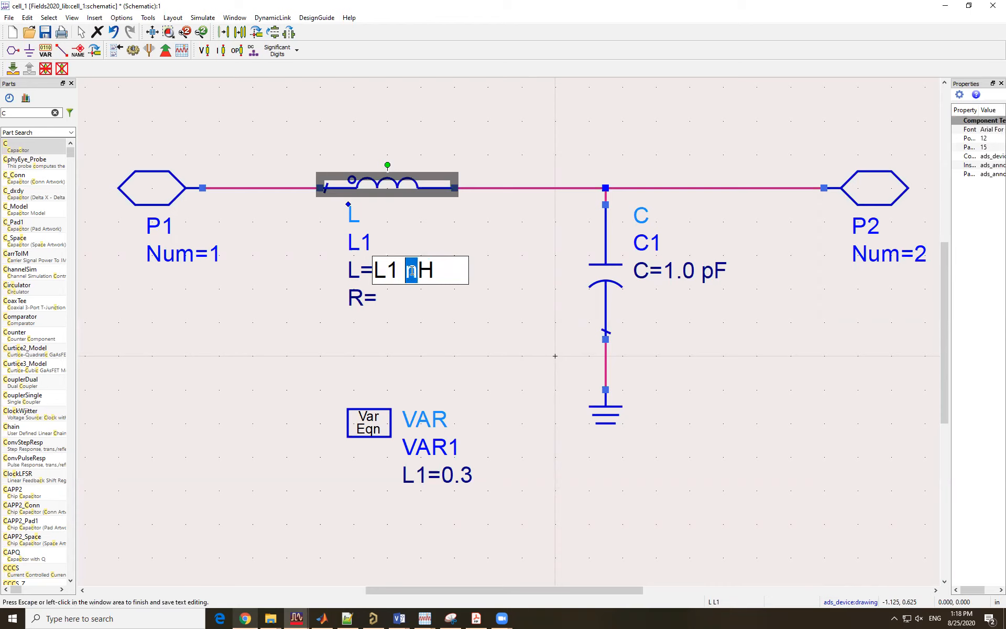
{"action": "left_click", "coordinate": [448, 303]}
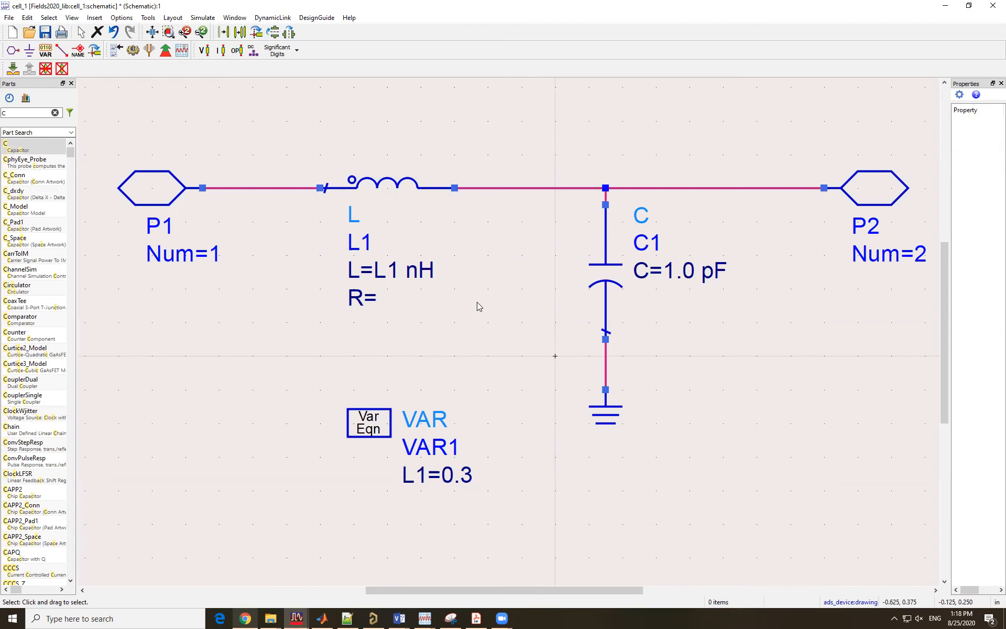
Set the shunt capacitor's capacitance to the variable C1, keeping the pF unit
{"action": "scroll", "coordinate": [510, 318], "scroll_direction": "down", "scroll_amount": 1}
{"action": "scroll", "coordinate": [553, 341], "scroll_direction": "up", "scroll_amount": 1}
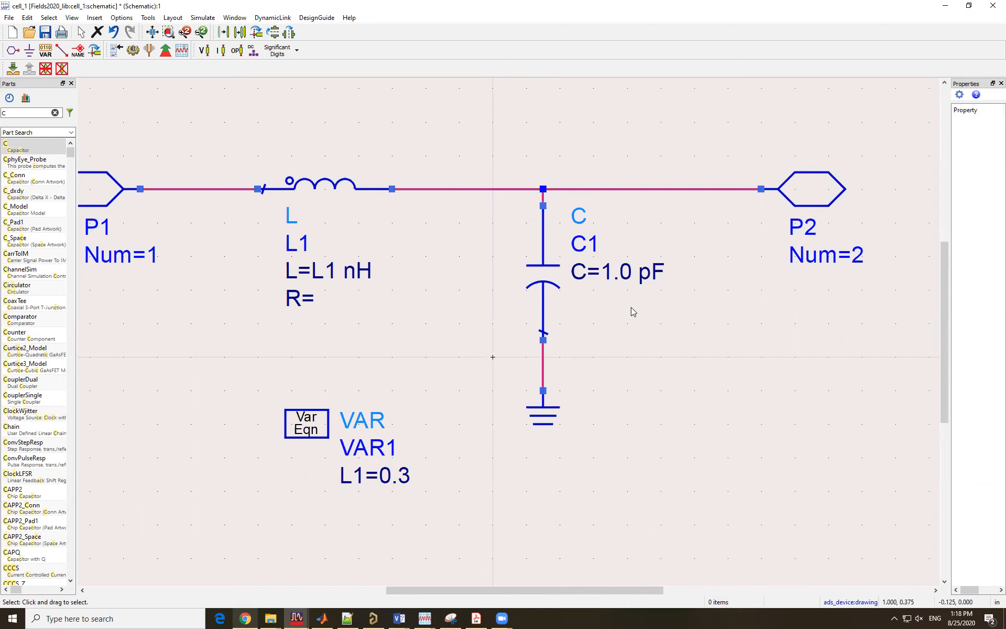
{"action": "scroll", "coordinate": [570, 321], "scroll_direction": "up", "scroll_amount": 1}
{"action": "double_click", "coordinate": [549, 279]}
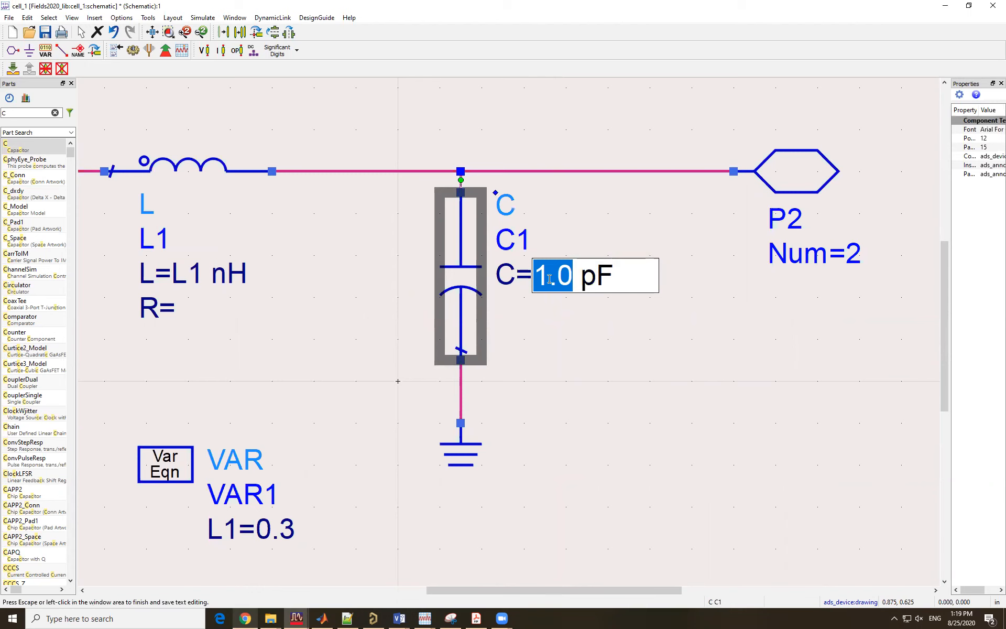
{"action": "type", "text": "C1"}
{"action": "left_click", "coordinate": [505, 368]}
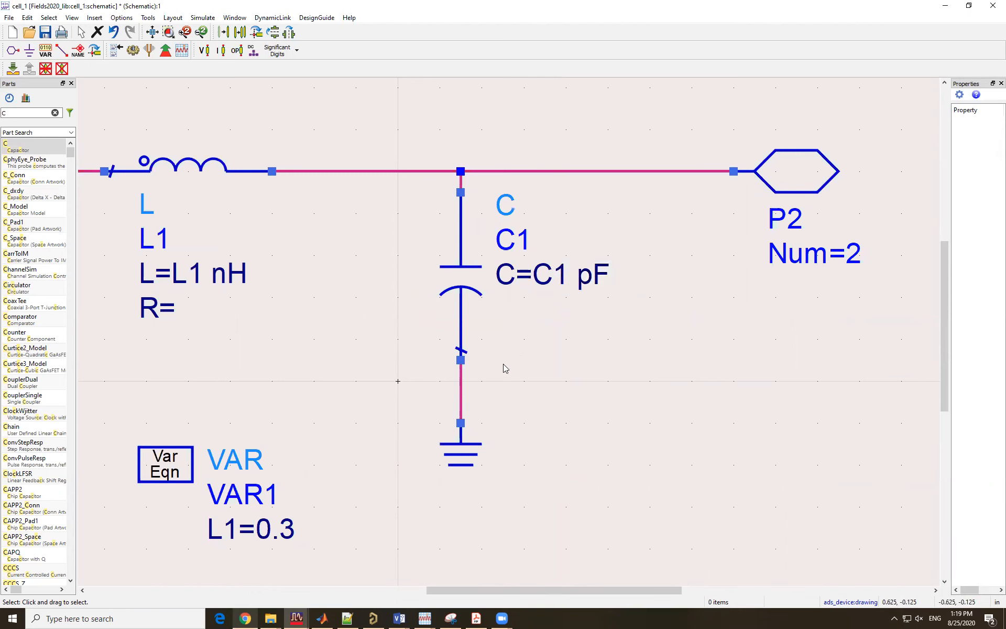
Add a second variable C1 with value 0.12 to the VAR block, keeping the L1 entry
{"action": "scroll", "coordinate": [505, 368], "scroll_direction": "down", "scroll_amount": 2}
{"action": "scroll", "coordinate": [401, 394], "scroll_direction": "up", "scroll_amount": 1}
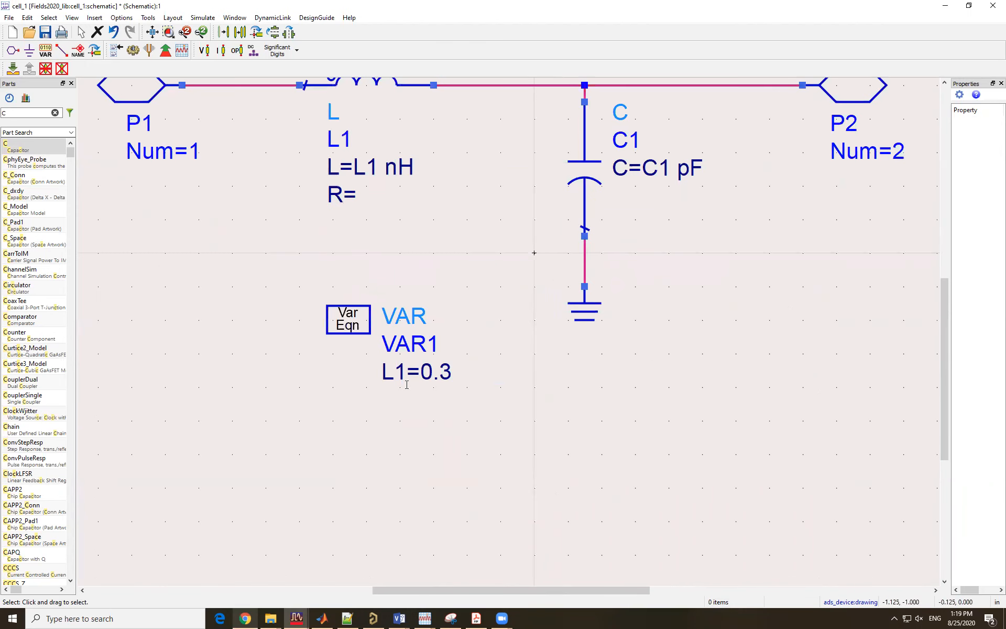
{"action": "double_click", "coordinate": [350, 320]}
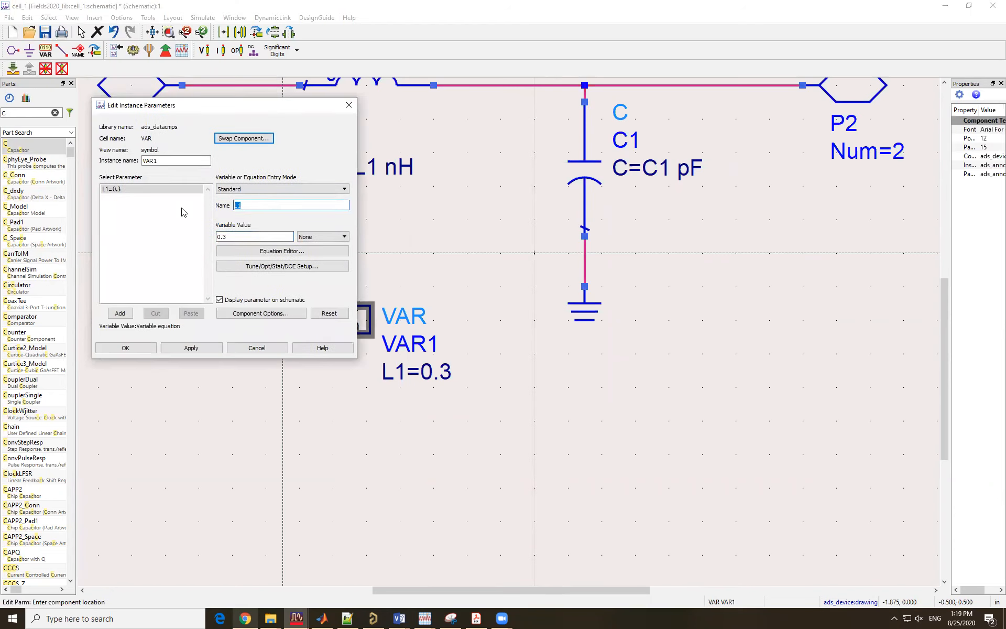
{"action": "double_click", "coordinate": [220, 236]}
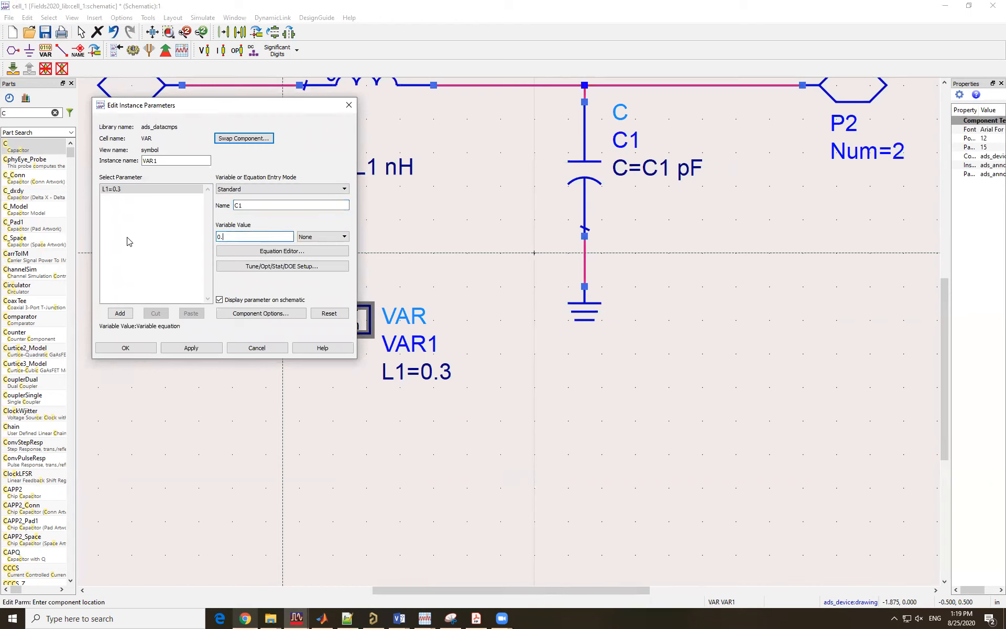
{"action": "left_click", "coordinate": [243, 618]}
{"action": "left_click", "coordinate": [243, 618]}
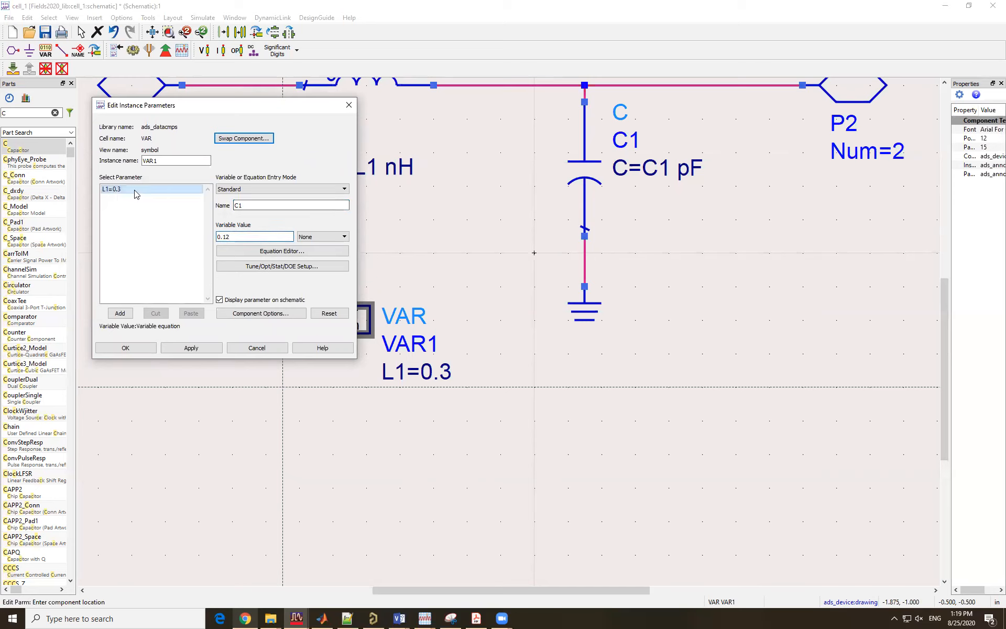
{"action": "left_click", "coordinate": [120, 313]}
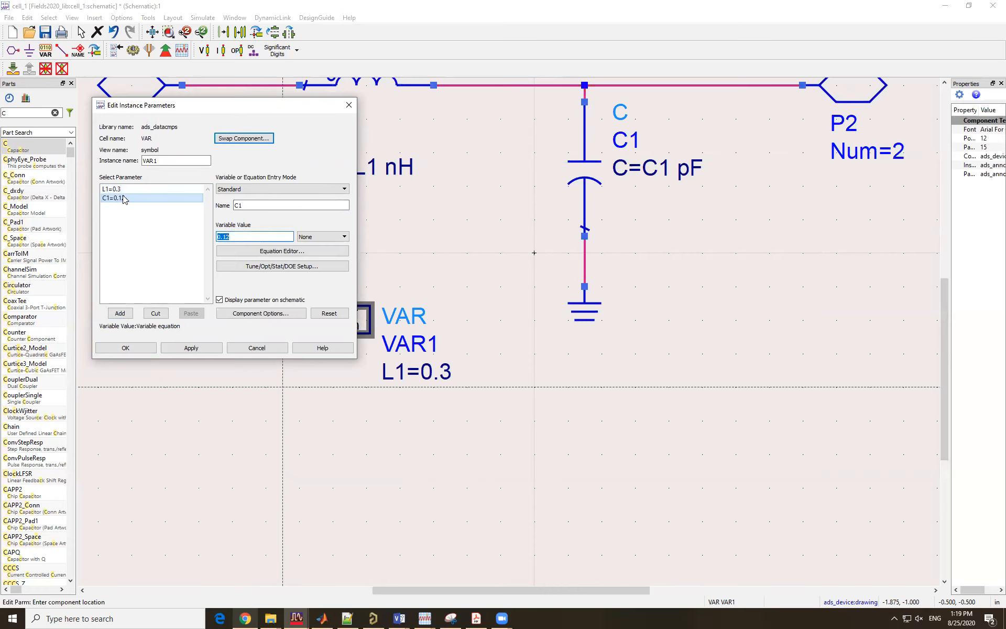
{"action": "left_click", "coordinate": [126, 349]}
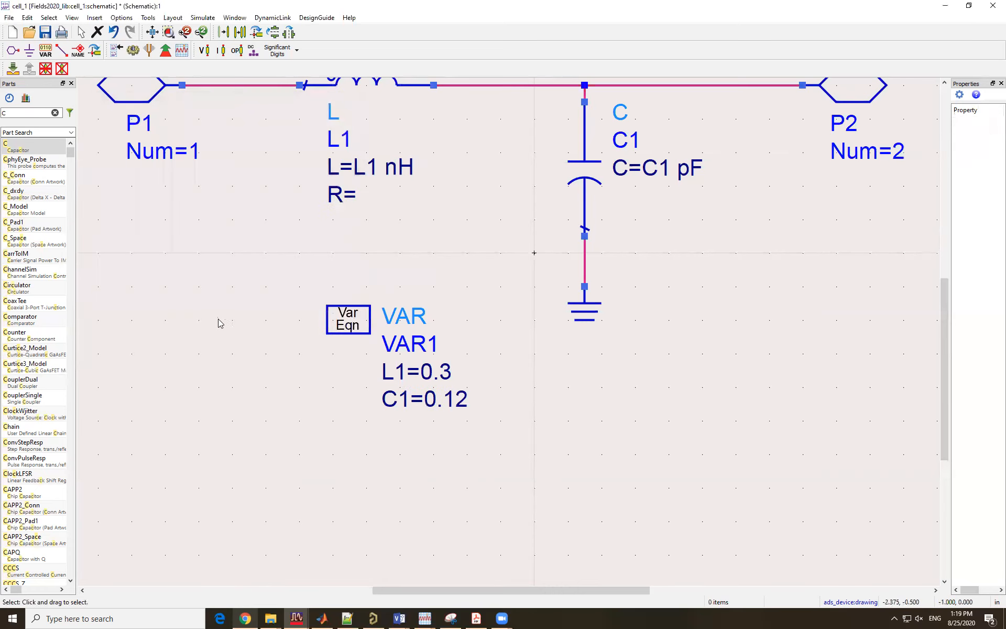
Reposition the VAR block in the empty area below the inductor and save the cell_1 schematic
{"action": "left_click_drag", "start_coordinate": [360, 326], "coordinate": [344, 360]}
{"action": "left_click", "coordinate": [470, 260]}
{"action": "scroll", "coordinate": [479, 283], "scroll_direction": "down", "scroll_amount": 2}
{"action": "left_click_drag", "start_coordinate": [410, 385], "coordinate": [432, 396]}
{"action": "left_click", "coordinate": [476, 334]}
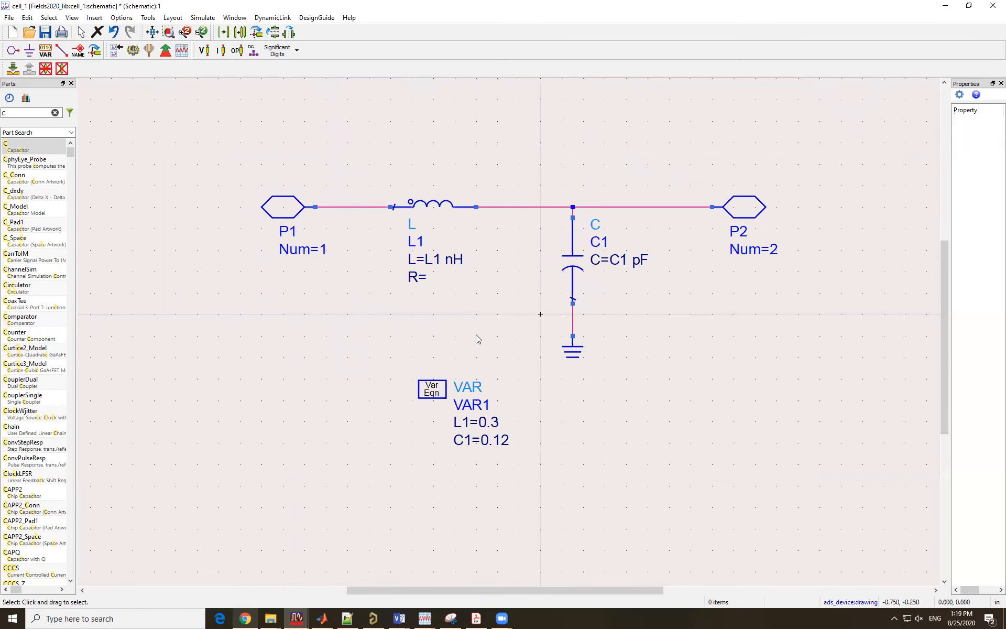
{"action": "key", "text": "ctrl+s"}
Switch to Chrome and review the Part 1 circuits and generator specifications in the project PDF
{"action": "left_click", "coordinate": [244, 618]}
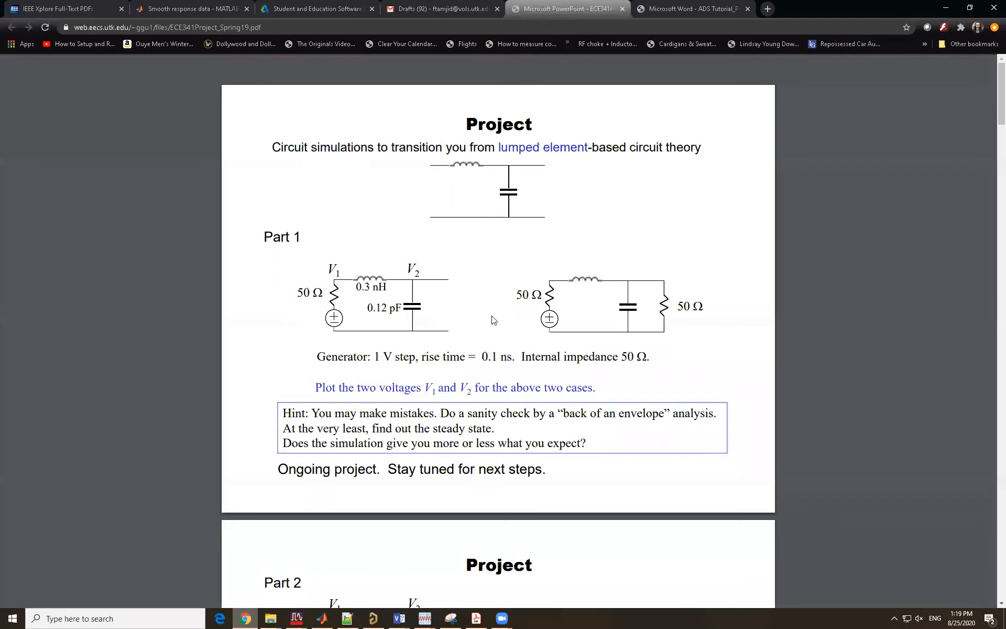
{"action": "scroll", "coordinate": [473, 302], "scroll_direction": "down", "scroll_amount": 6}
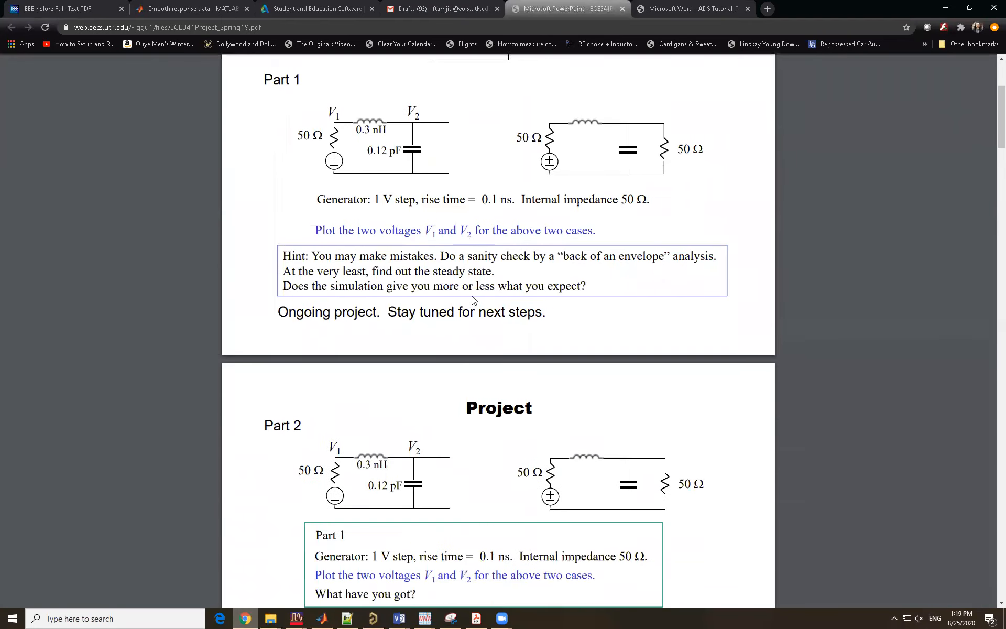
{"action": "scroll", "coordinate": [373, 309], "scroll_direction": "up", "scroll_amount": 6}
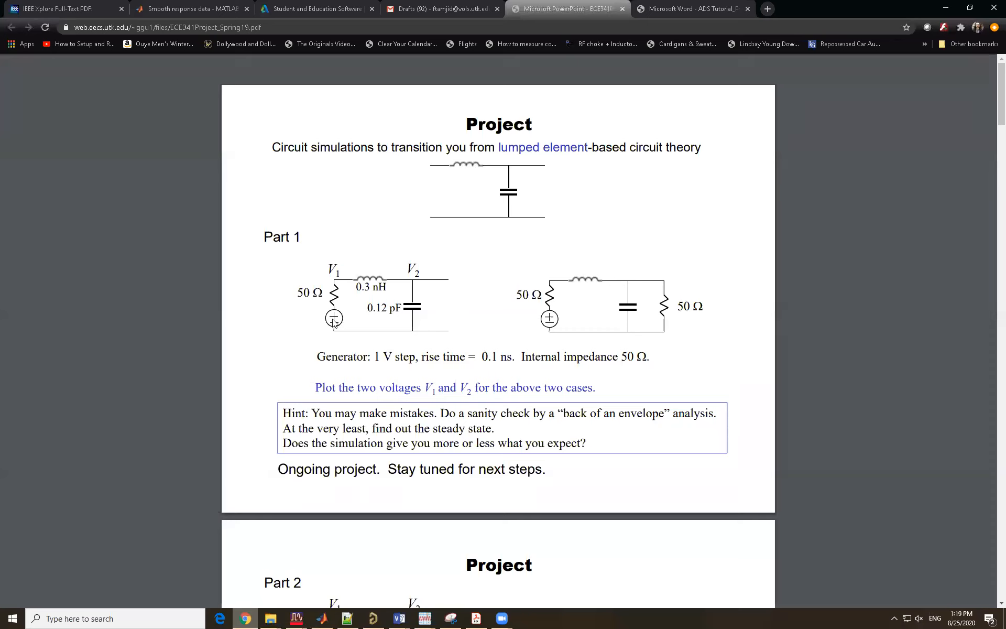
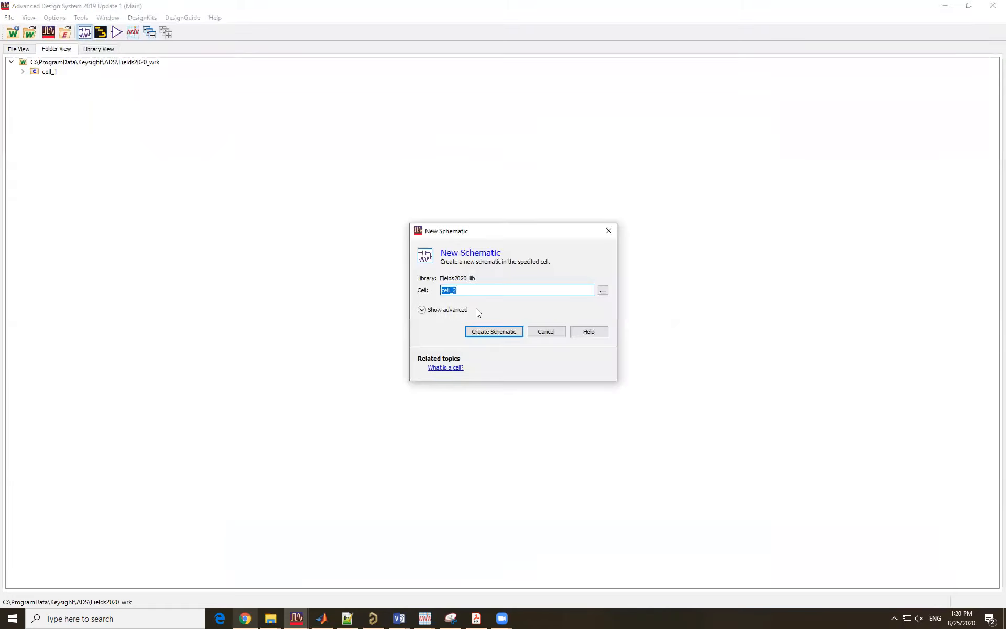
Create the new schematic cell_2 and arrange its reduced window so the workspace's cell tree stays accessible
{"action": "left_click", "coordinate": [493, 332]}
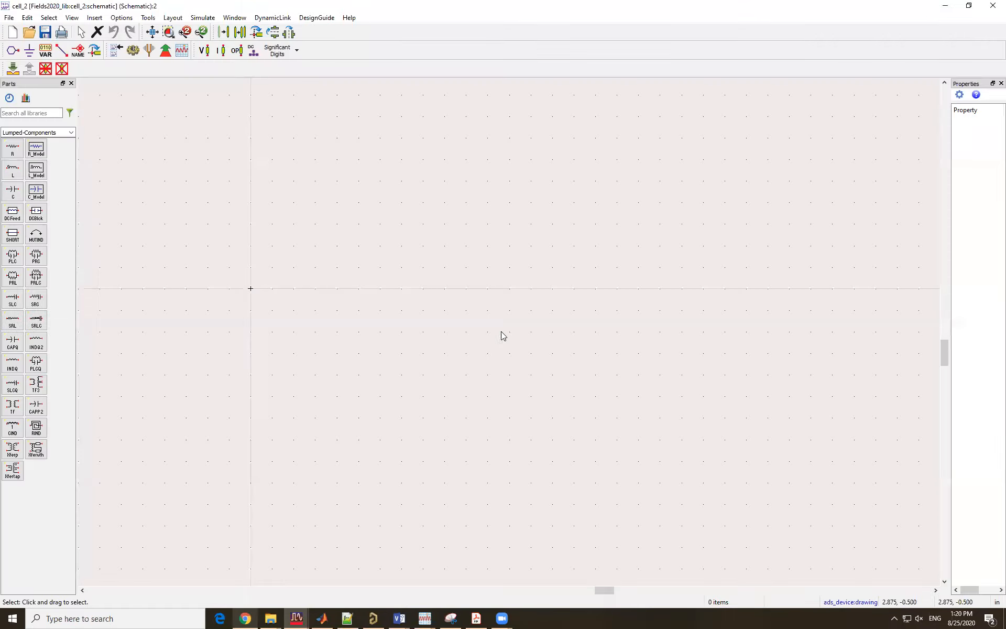
{"action": "double_click", "coordinate": [599, 9]}
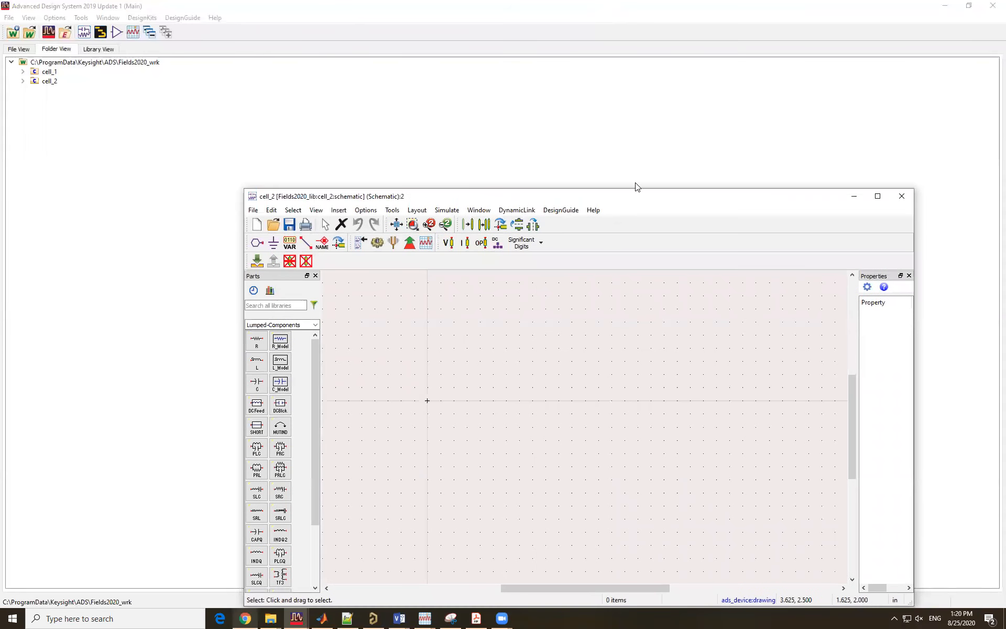
{"action": "left_click_drag", "start_coordinate": [635, 193], "coordinate": [717, 62]}
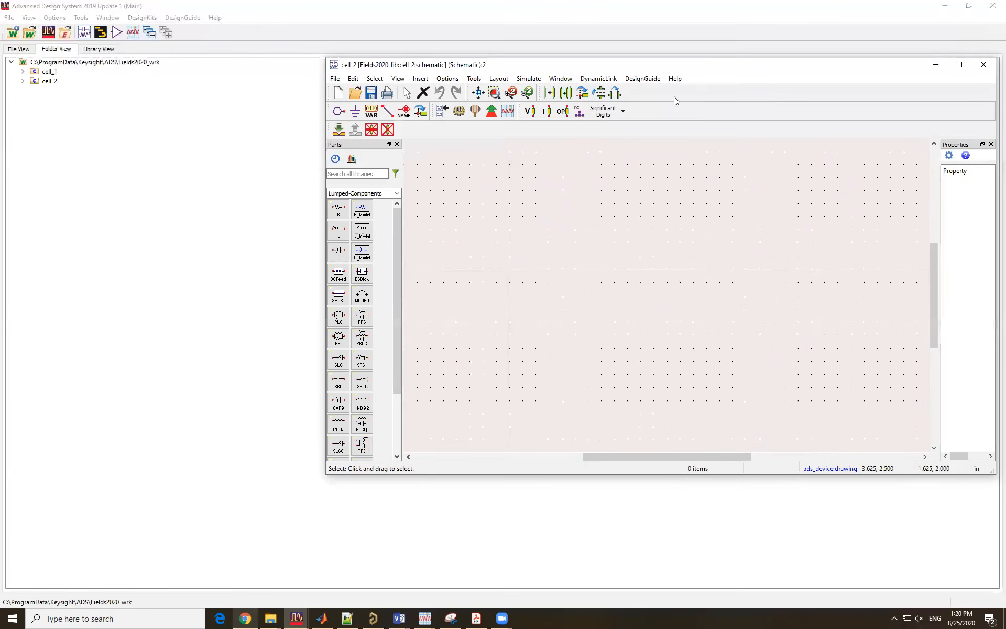
Bring the cell_1 schematic into cell_2 and generate its symbol as Dual type with pins ordered by orientation/angle
{"action": "left_click", "coordinate": [22, 71]}
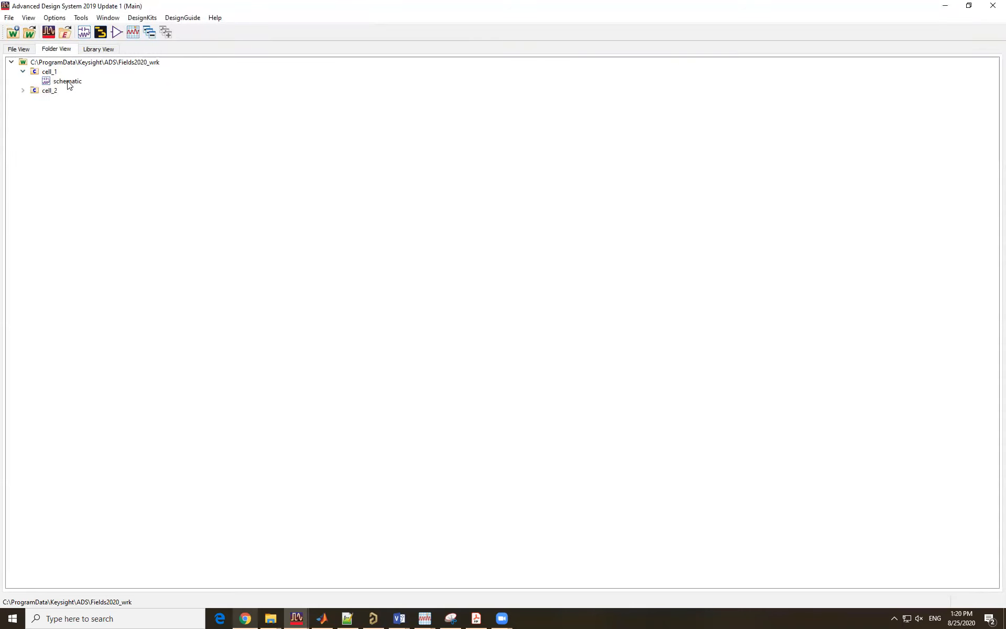
{"action": "left_click", "coordinate": [63, 83]}
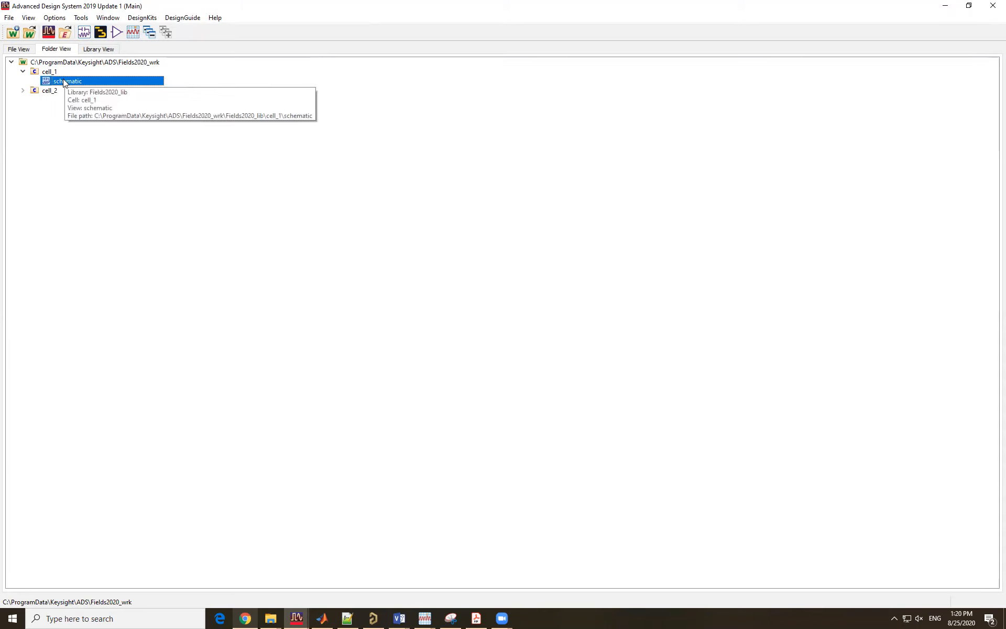
{"action": "mouse_move", "coordinate": [295, 615]}
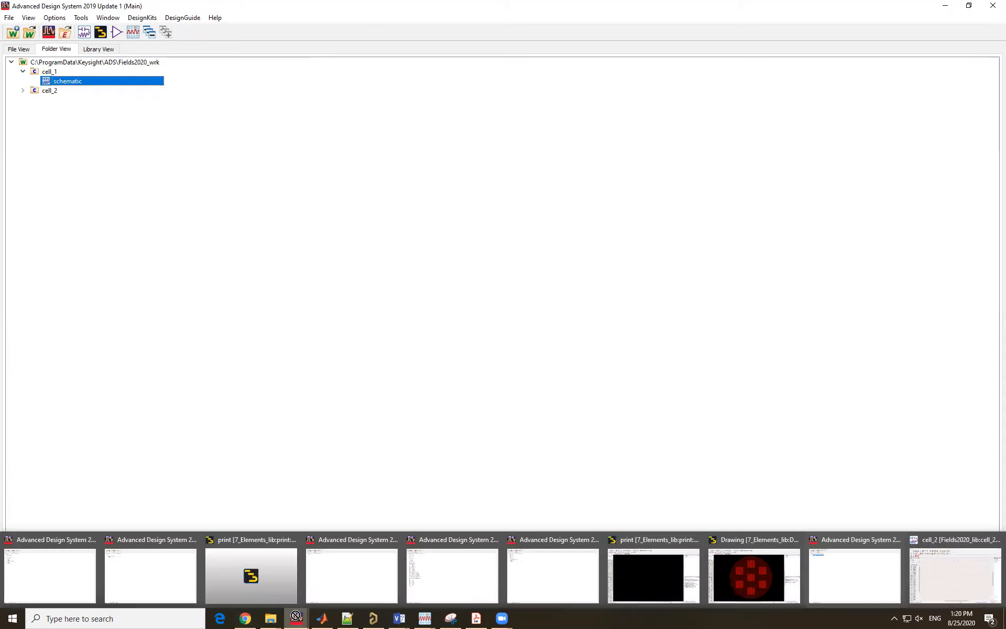
{"action": "left_click", "coordinate": [950, 587]}
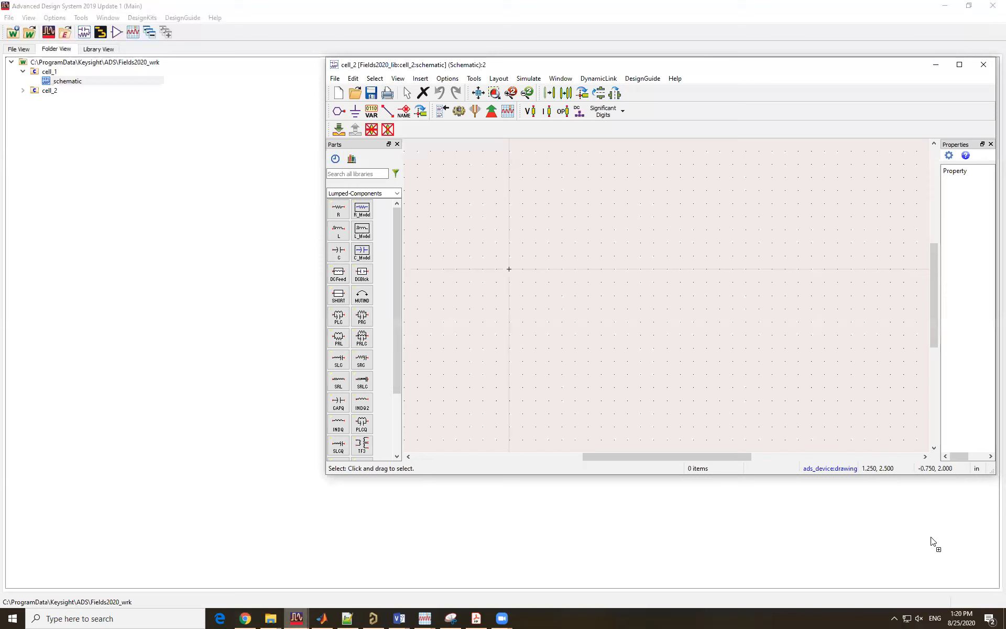
{"action": "left_click_drag", "start_coordinate": [658, 283], "coordinate": [661, 285]}
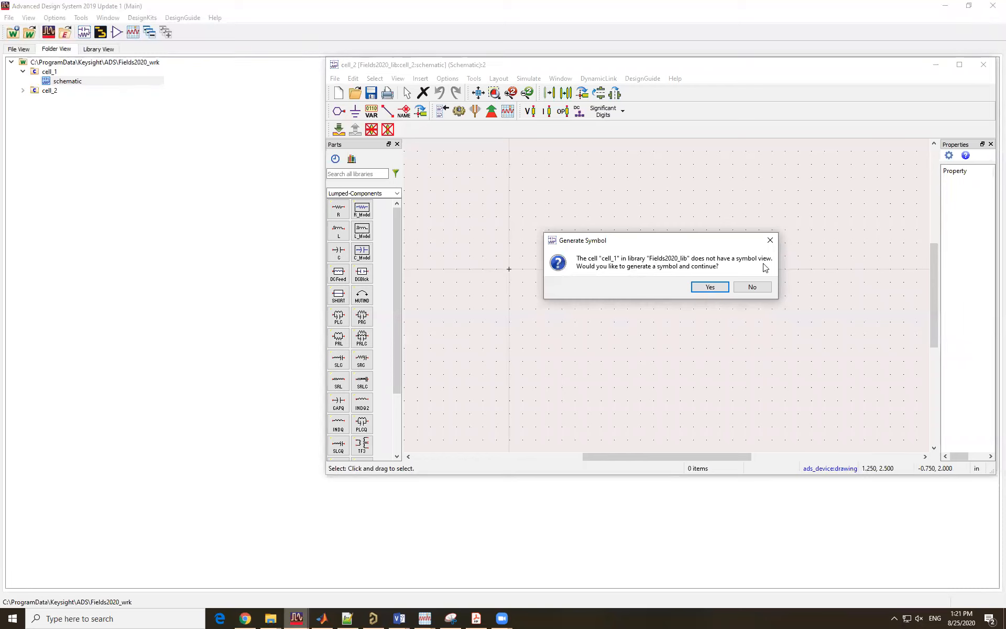
{"action": "left_click", "coordinate": [710, 287]}
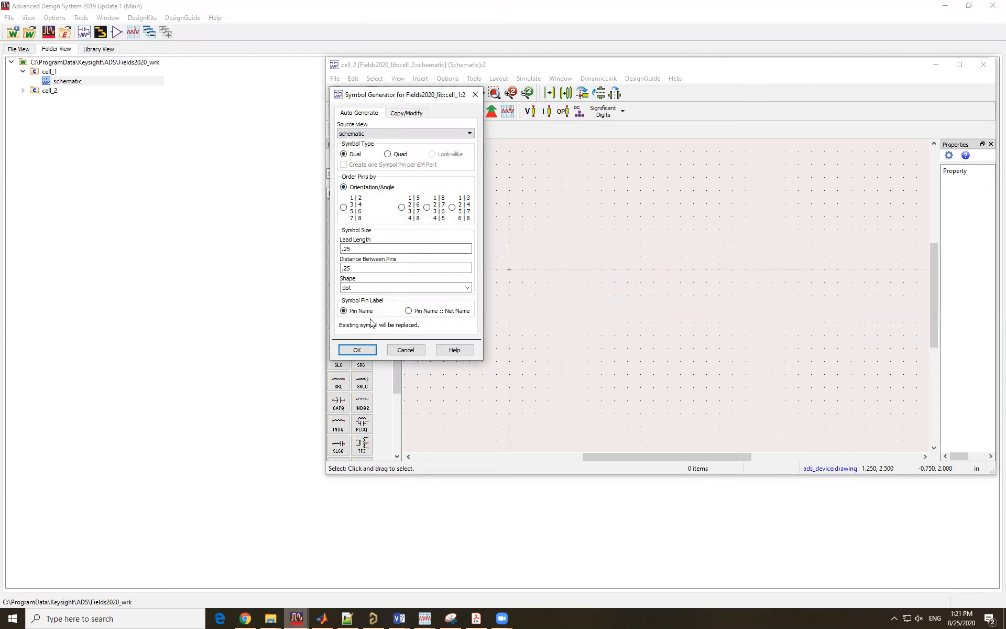
{"action": "left_click", "coordinate": [369, 355]}
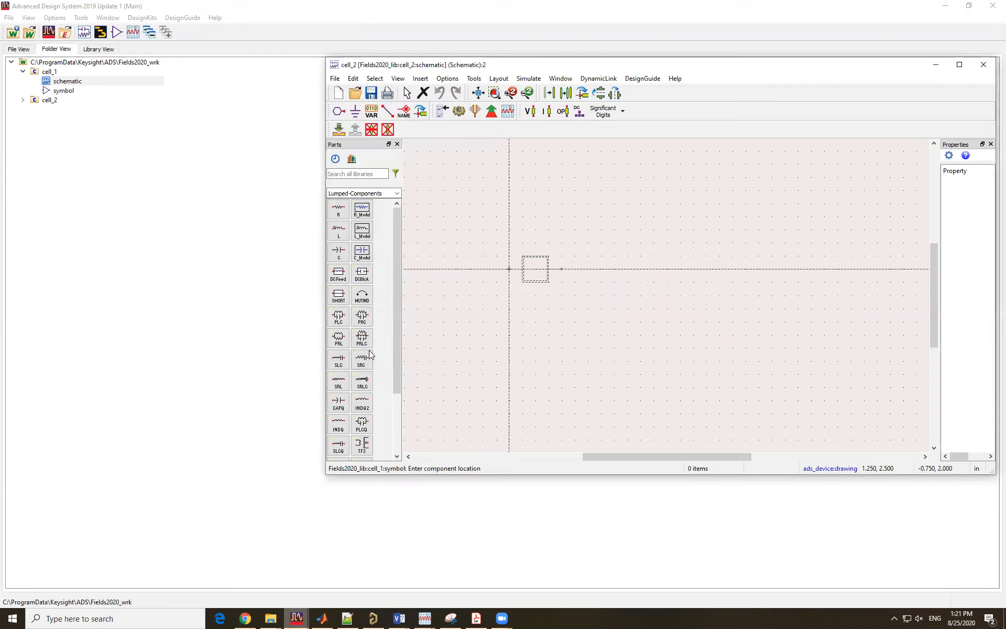
Place one cell_1 symbol instance in the cell_2 schematic and maximize the schematic window
{"action": "left_click", "coordinate": [634, 248]}
{"action": "key", "text": "Escape"}
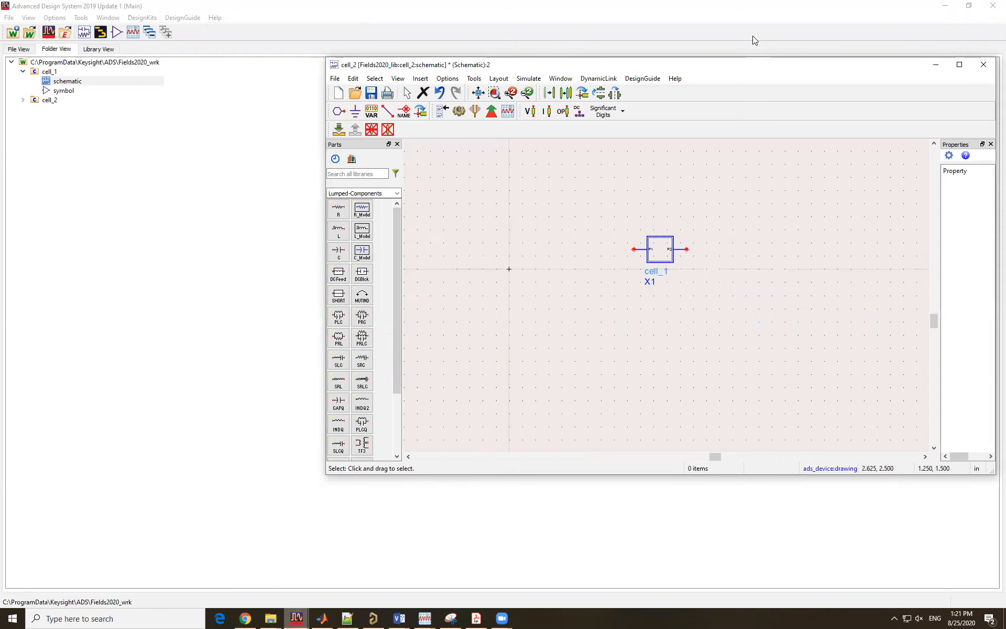
{"action": "double_click", "coordinate": [736, 65]}
Push into the placed cell_1 instance to inspect its underlying circuit and return to the cell_2 schematic
{"action": "scroll", "coordinate": [493, 271], "scroll_direction": "up", "scroll_amount": 2}
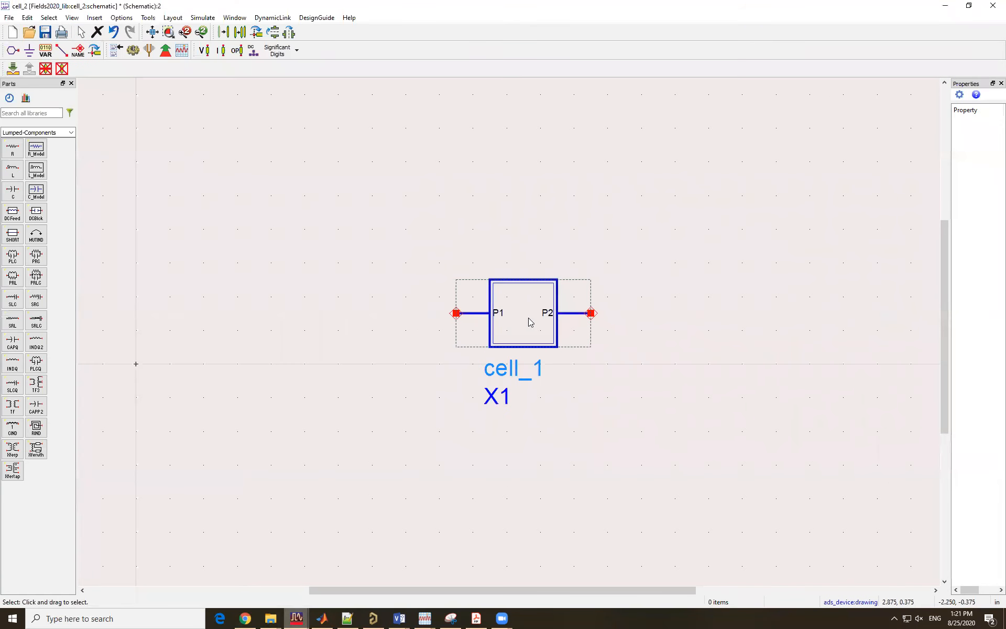
{"action": "scroll", "coordinate": [499, 326], "scroll_direction": "down", "scroll_amount": 2}
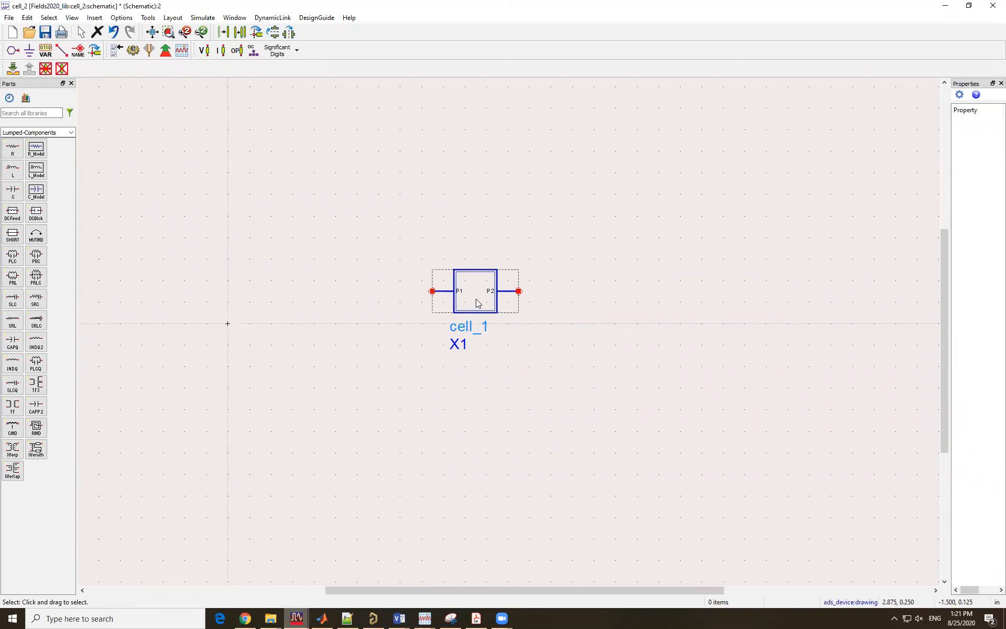
{"action": "scroll", "coordinate": [497, 320], "scroll_direction": "up", "scroll_amount": 1}
{"action": "scroll", "coordinate": [503, 331], "scroll_direction": "up", "scroll_amount": 1}
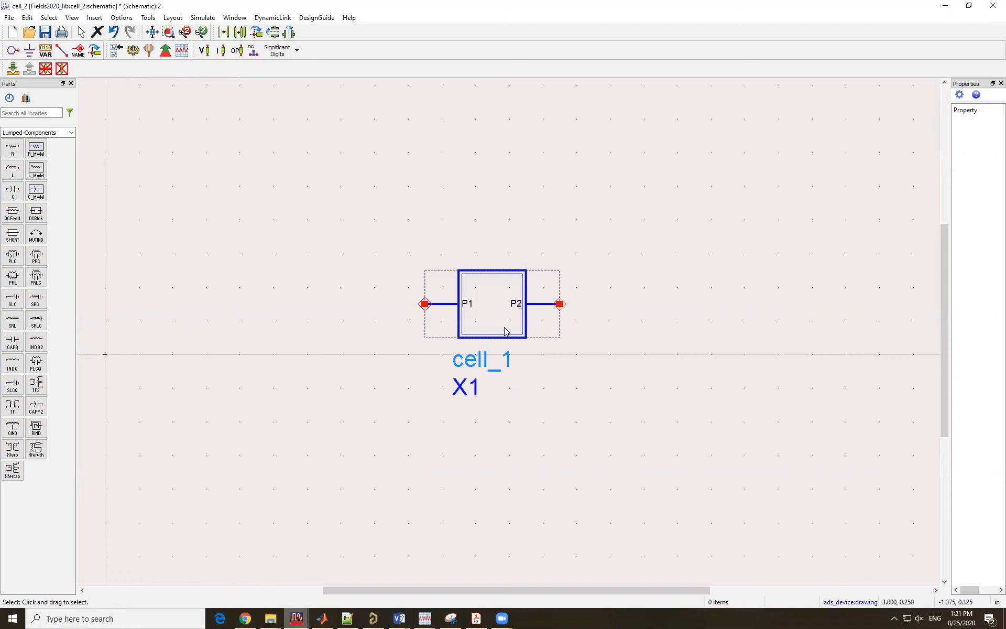
{"action": "left_click", "coordinate": [498, 299]}
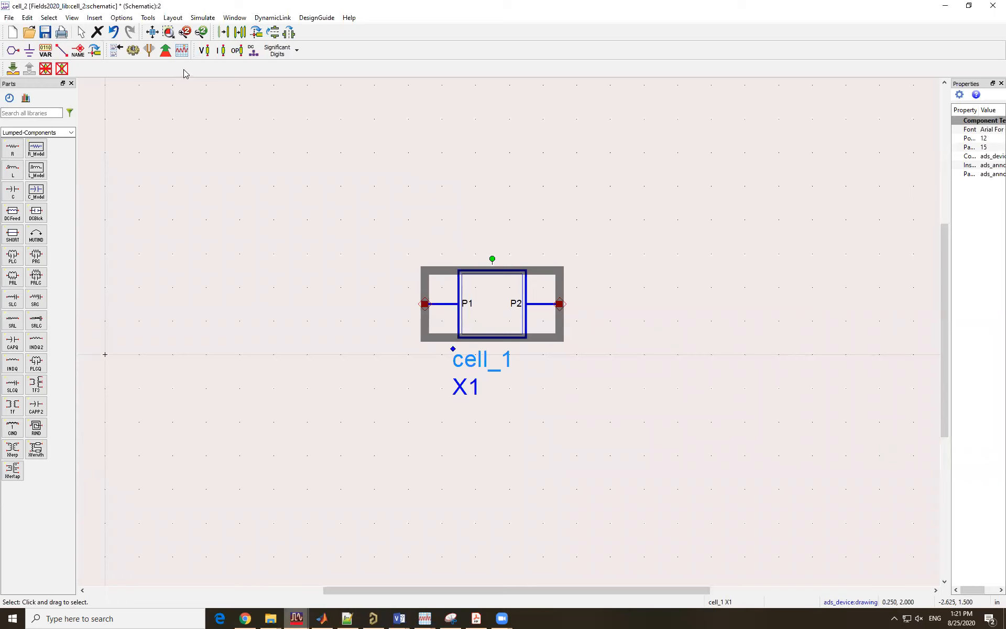
{"action": "left_click", "coordinate": [13, 68]}
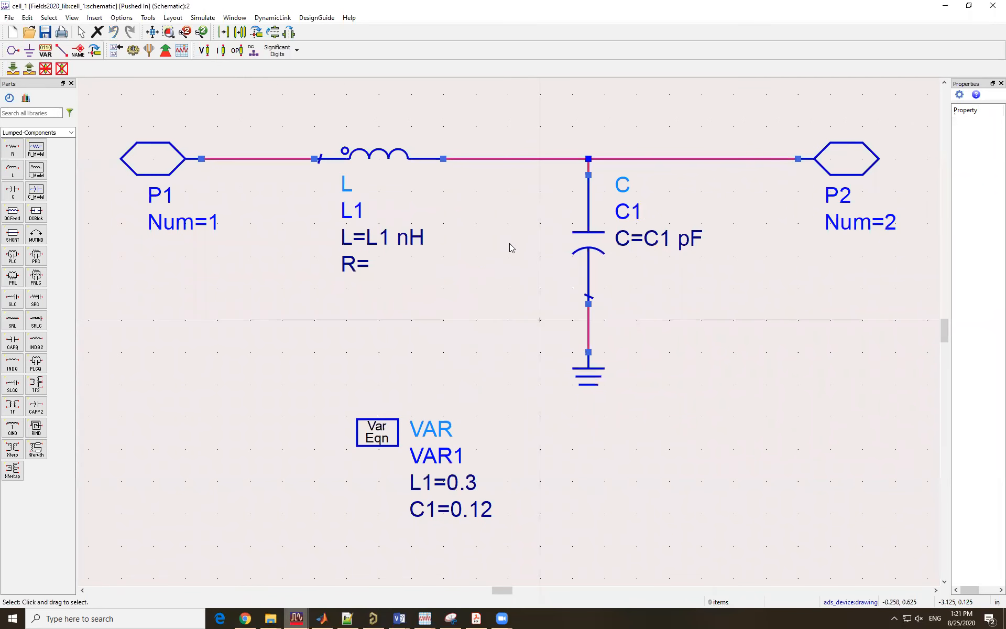
{"action": "scroll", "coordinate": [512, 248], "scroll_direction": "down", "scroll_amount": 2}
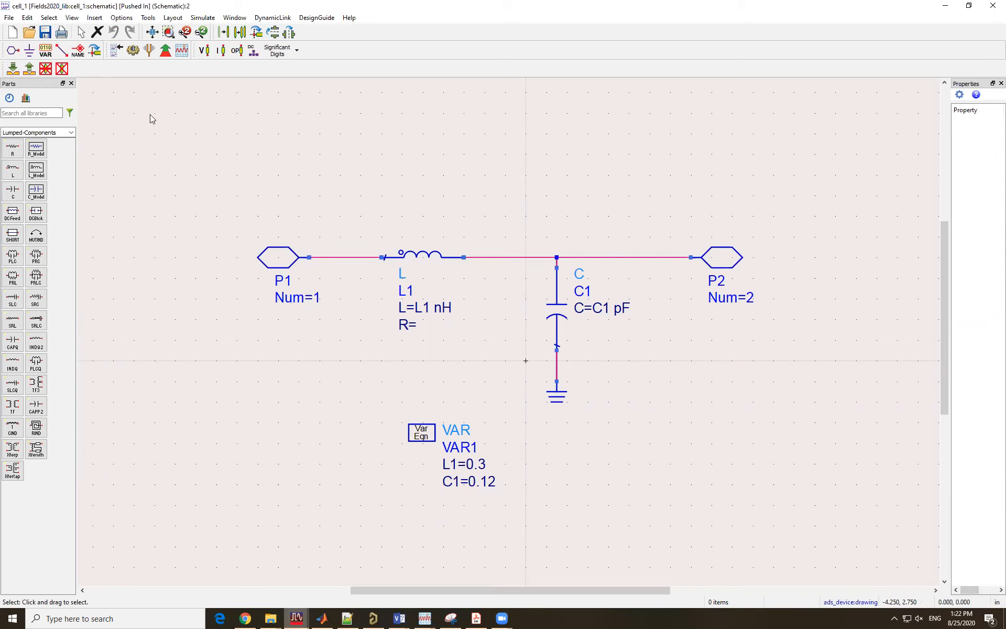
{"action": "left_click", "coordinate": [29, 70]}
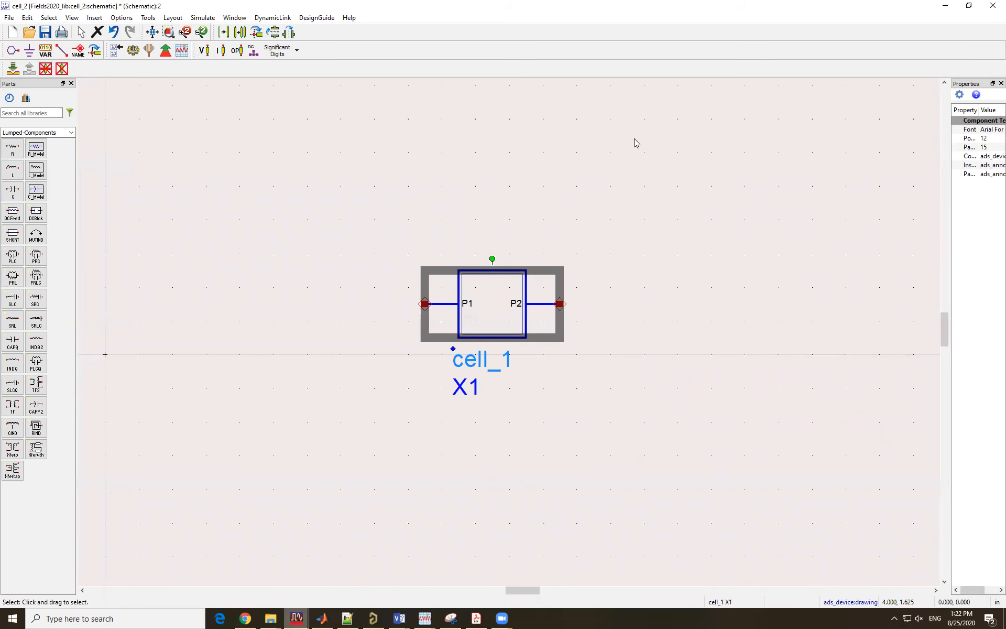
Move the cell_1 instance slightly up and to the right in the cell_2 schematic
{"action": "scroll", "coordinate": [503, 322], "scroll_direction": "down", "scroll_amount": 2}
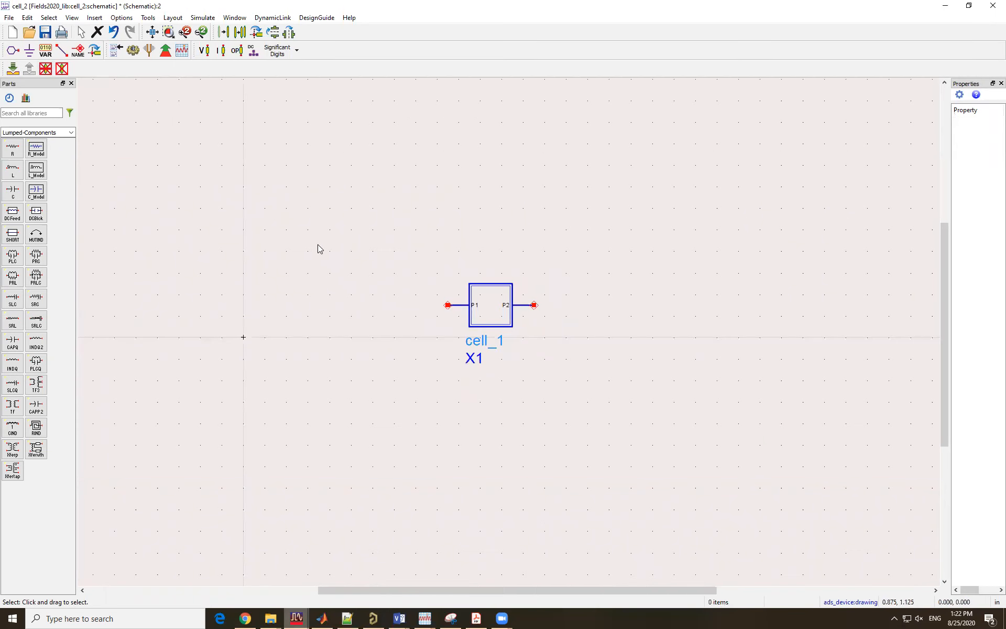
{"action": "left_click_drag", "start_coordinate": [505, 319], "coordinate": [515, 286]}
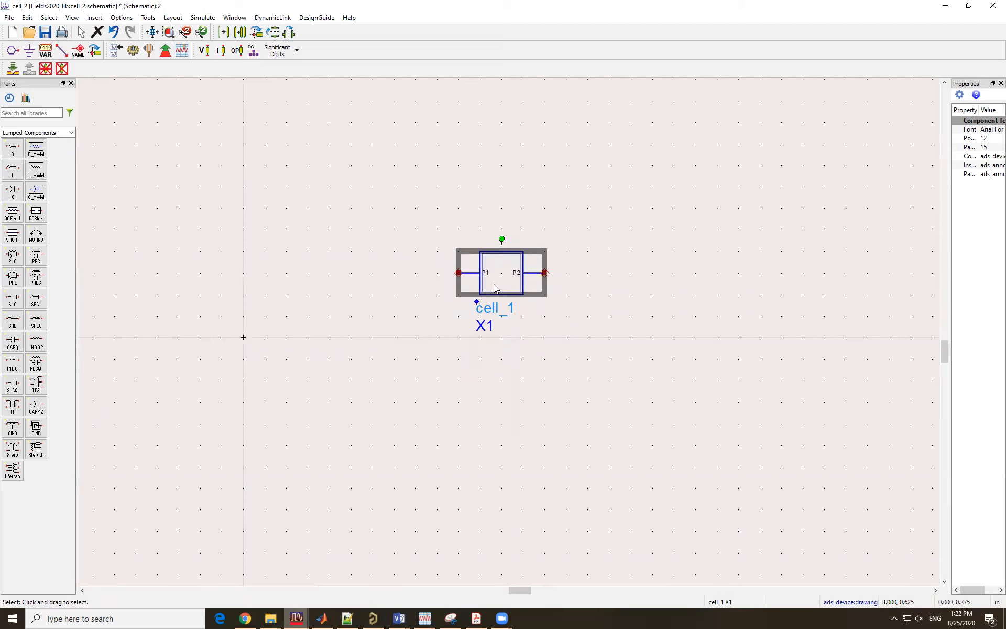
{"action": "left_click", "coordinate": [426, 279]}
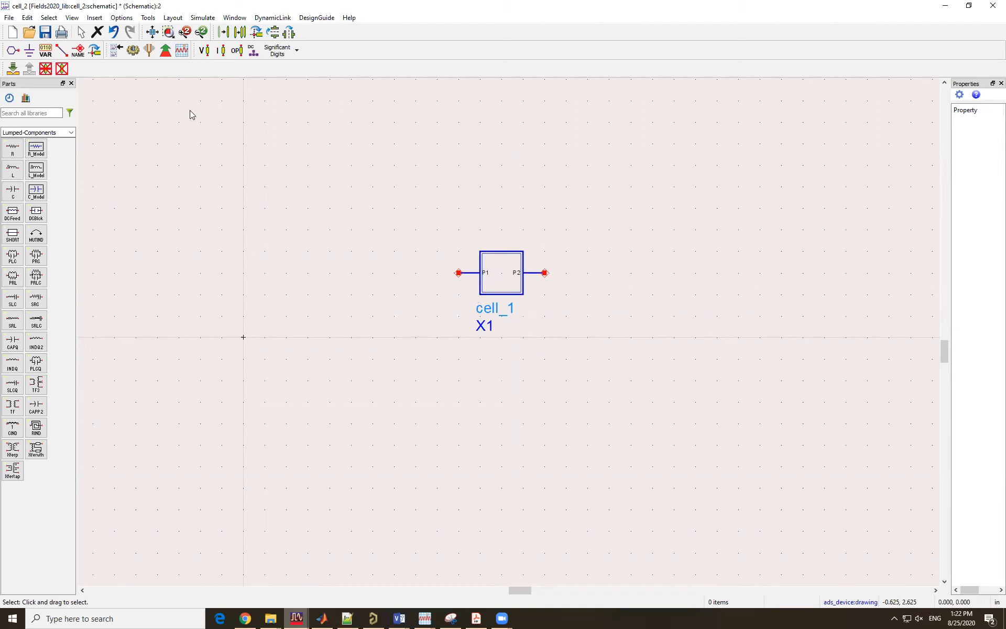
Check the Part 1 source requirements in the project PDF in Chrome and return to the cell_2 schematic
{"action": "left_click", "coordinate": [72, 133]}
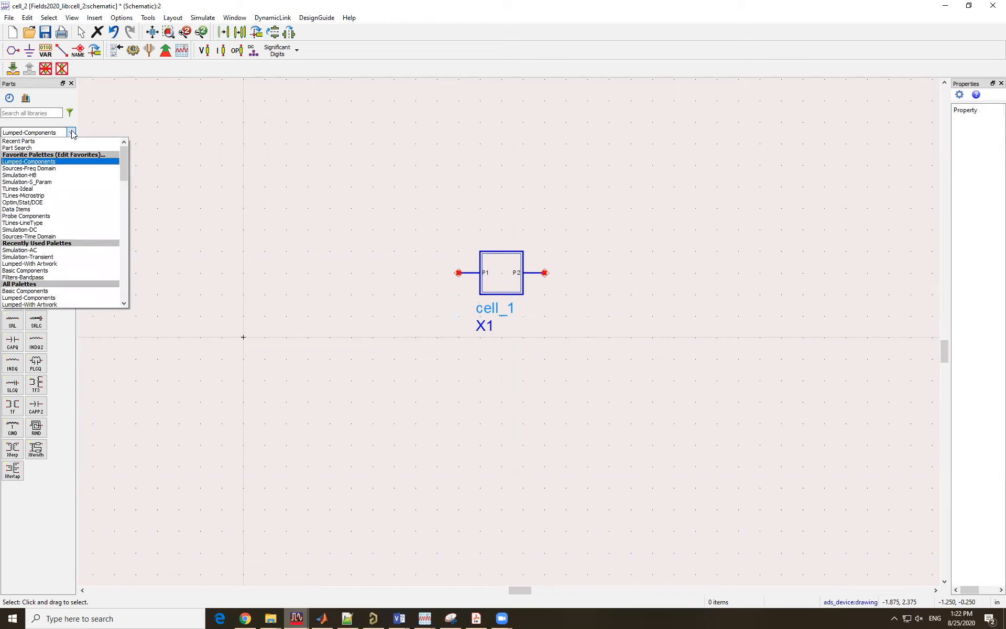
{"action": "left_click", "coordinate": [283, 215]}
{"action": "left_click", "coordinate": [245, 619]}
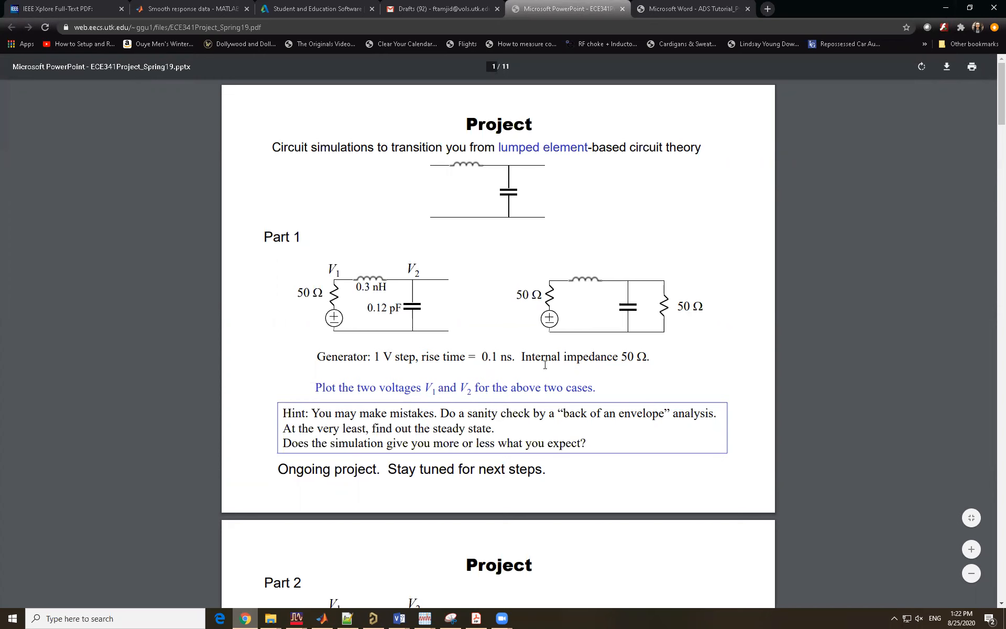
{"action": "left_click", "coordinate": [947, 9]}
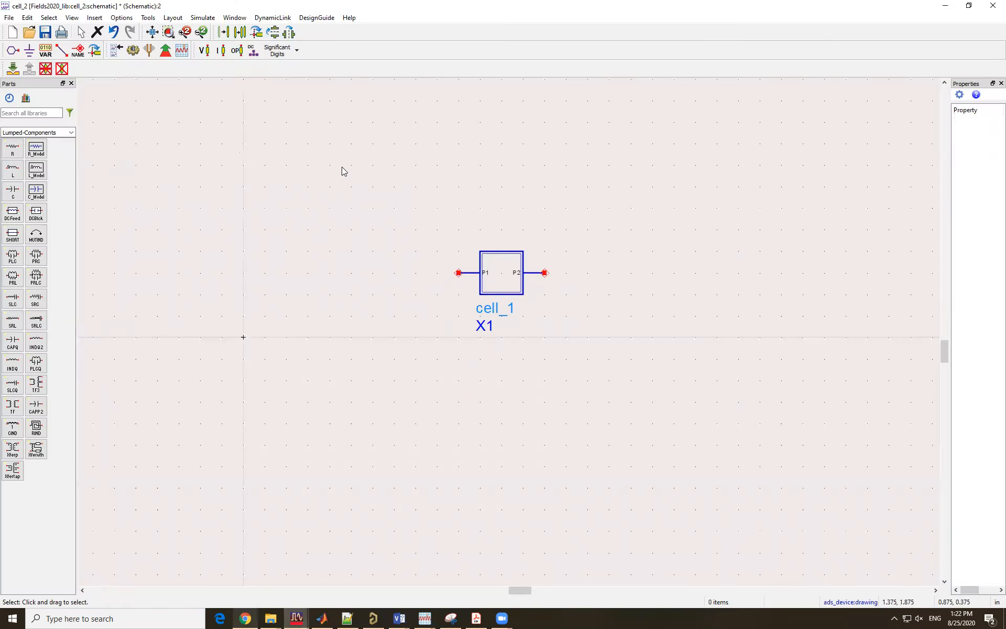
Place a VtStep voltage source from the Sources-Time Domain palette below and to the left of the cell_1 instance
{"action": "left_click", "coordinate": [72, 134]}
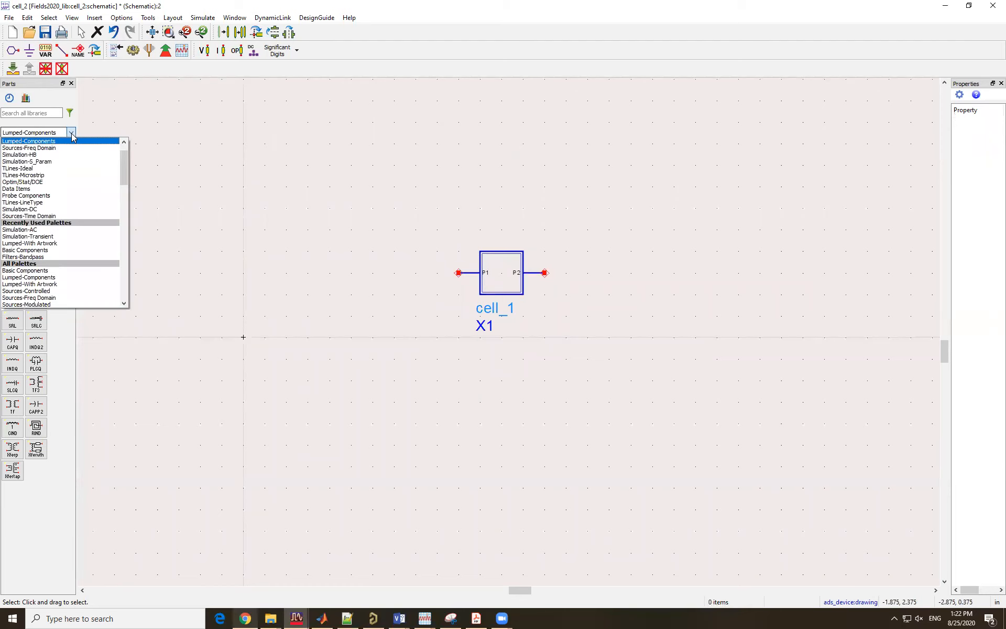
{"action": "scroll", "coordinate": [63, 225], "scroll_direction": "down", "scroll_amount": 2}
{"action": "scroll", "coordinate": [63, 225], "scroll_direction": "down", "scroll_amount": 1}
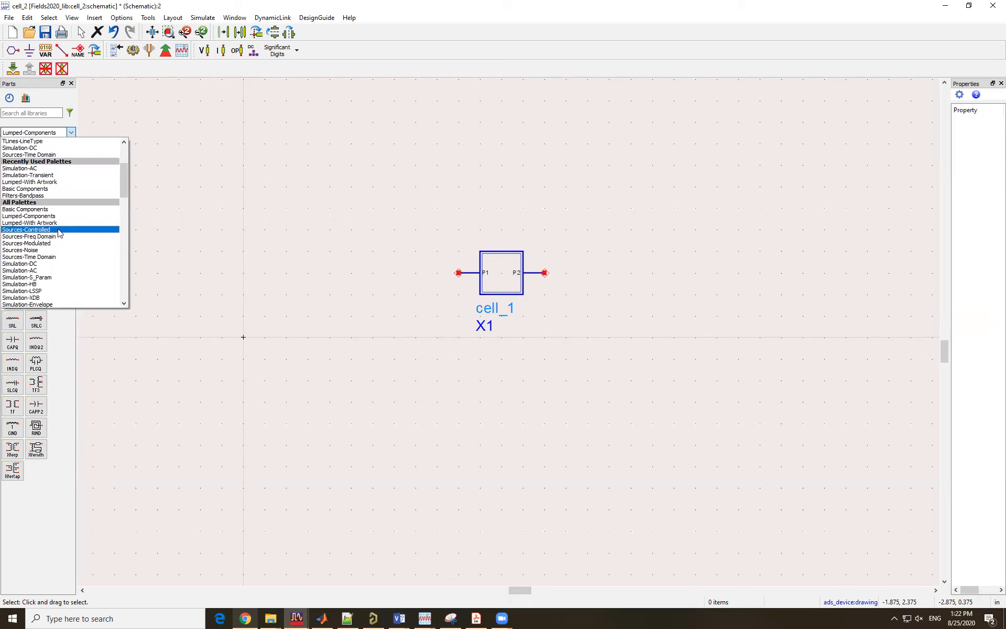
{"action": "left_click", "coordinate": [67, 258]}
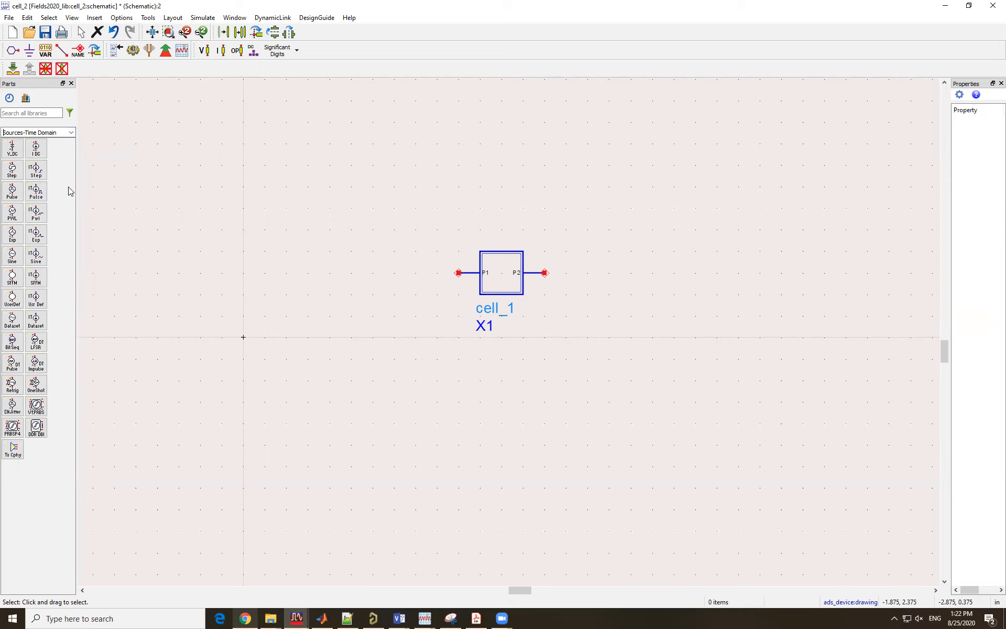
{"action": "left_click", "coordinate": [15, 174]}
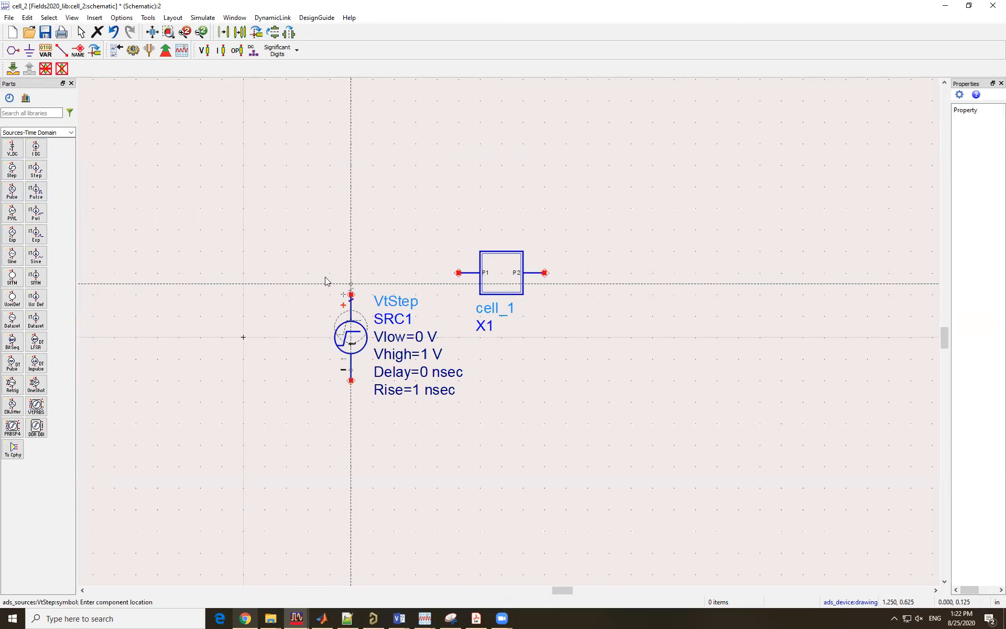
{"action": "key", "text": "Escape"}
{"action": "left_click_drag", "start_coordinate": [345, 332], "coordinate": [286, 372]}
{"action": "left_click", "coordinate": [267, 169]}
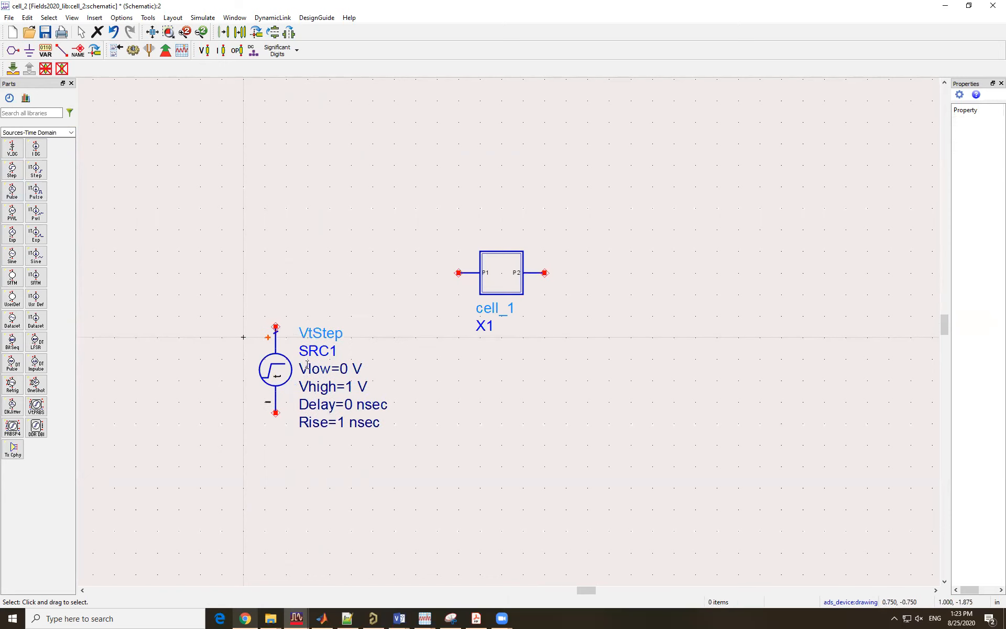
Search the parts for "r" and place one resistor R above the VtStep source
{"action": "left_click", "coordinate": [52, 112]}
{"action": "type", "text": "r"}
{"action": "left_click", "coordinate": [16, 146]}
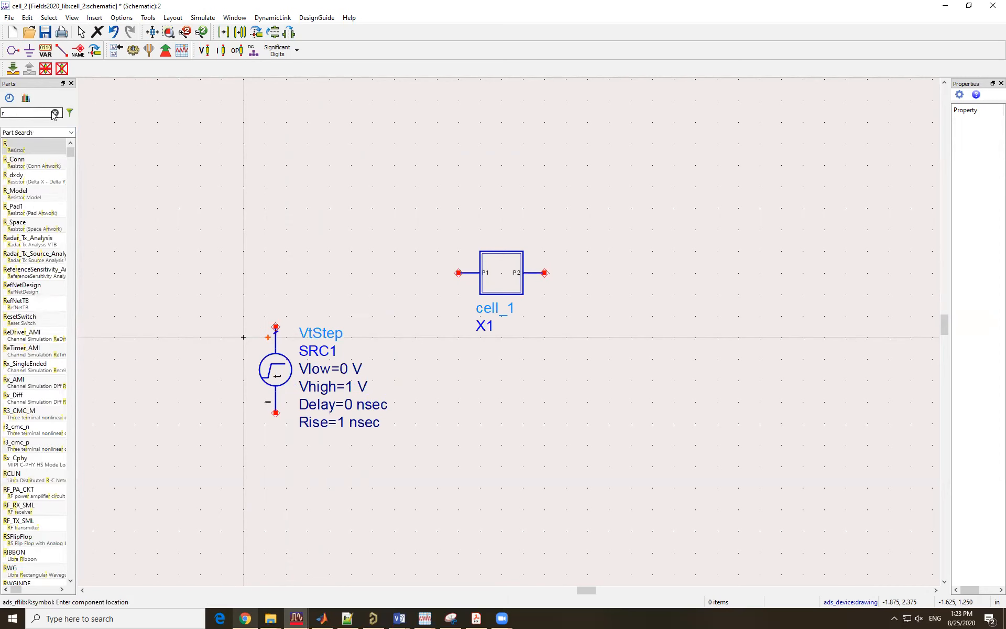
{"action": "left_click", "coordinate": [248, 244]}
{"action": "key", "text": "Escape"}
{"action": "left_click_drag", "start_coordinate": [297, 239], "coordinate": [277, 237]}
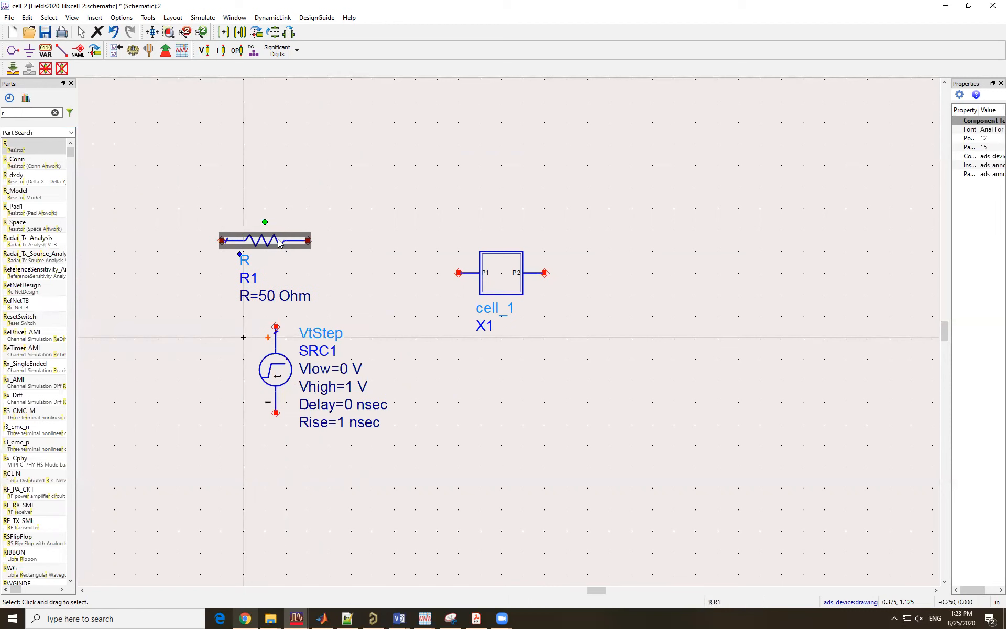
Rotate the resistor to vertical and line it up in series above the lowered VtStep source so their terminals connect
{"action": "key", "text": "ctrl+r"}
{"action": "left_click", "coordinate": [351, 207]}
{"action": "left_click_drag", "start_coordinate": [276, 403], "coordinate": [264, 446]}
{"action": "left_click_drag", "start_coordinate": [218, 286], "coordinate": [265, 317]}
{"action": "left_click", "coordinate": [374, 303]}
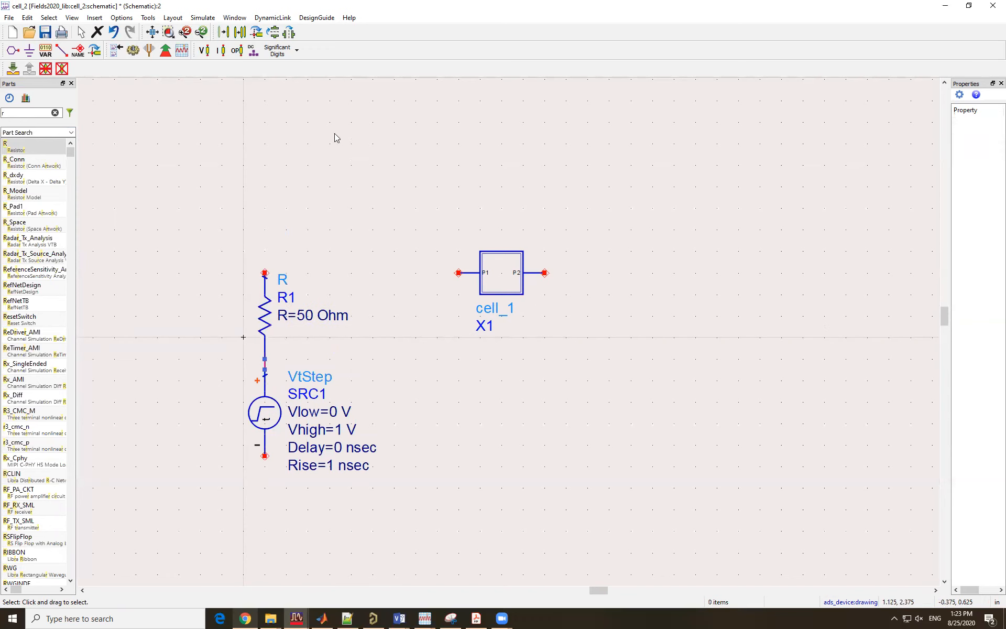
Wire pin P1 of the cell_1 instance to the upper end of resistor R1
{"action": "left_click", "coordinate": [61, 50]}
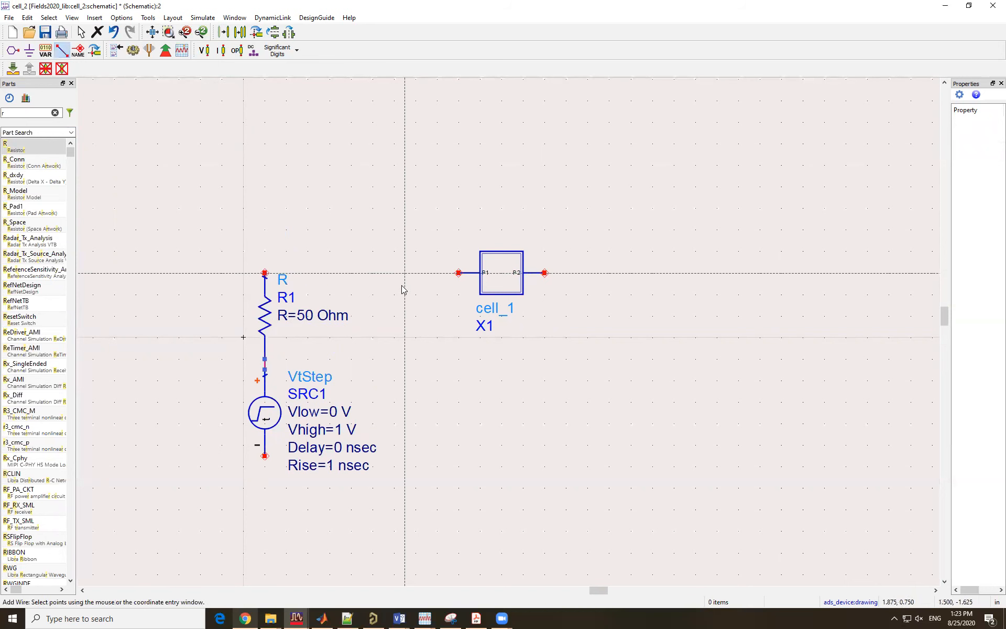
{"action": "left_click", "coordinate": [459, 273]}
{"action": "left_click", "coordinate": [265, 272]}
{"action": "key", "text": "Escape"}
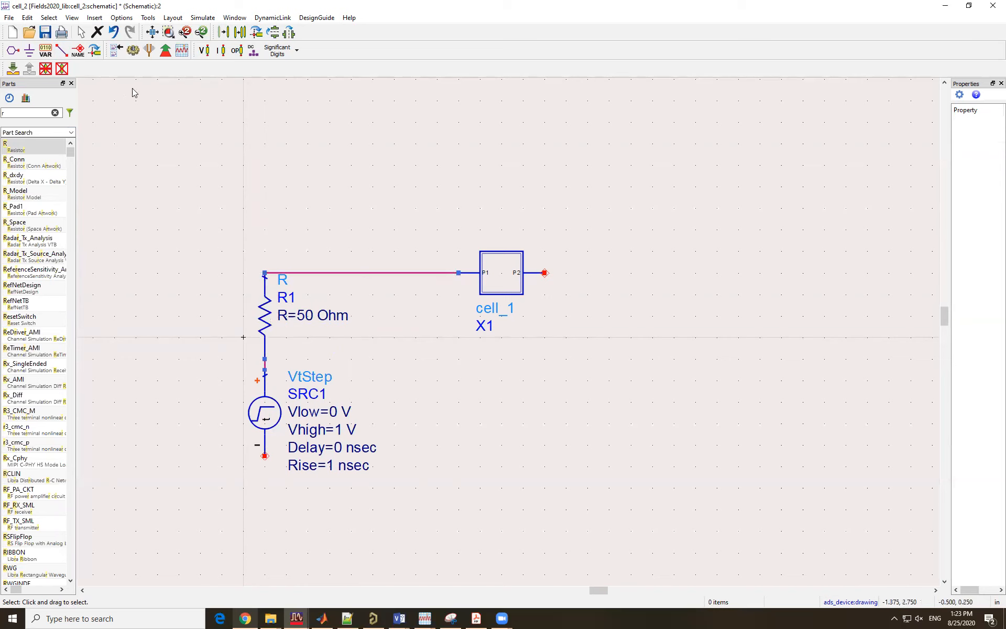
Attach a ground to the negative terminal of the VtStep source with a short connection and save the schematic
{"action": "left_click", "coordinate": [29, 51]}
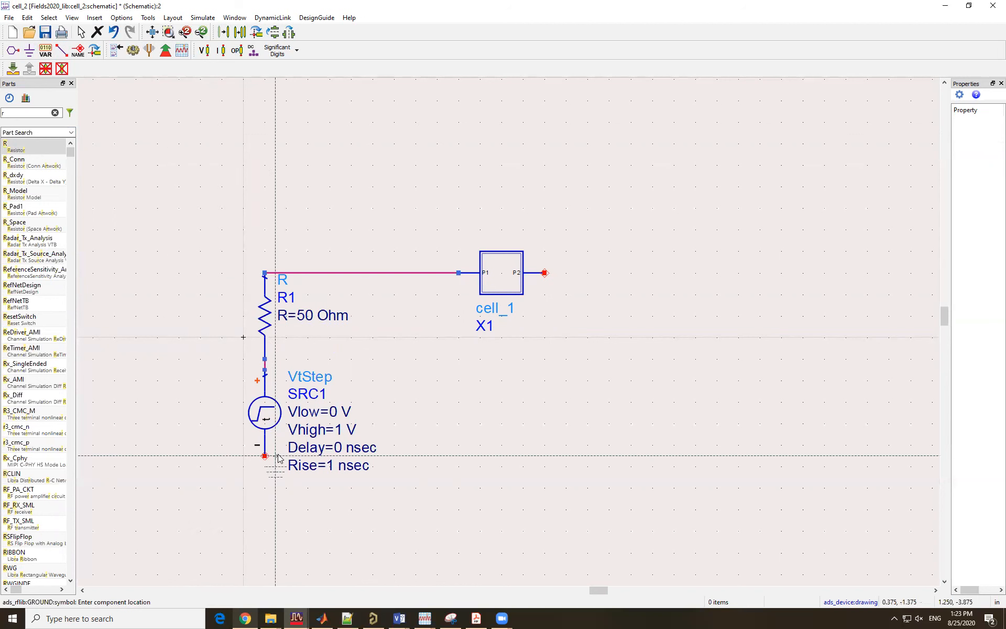
{"action": "left_click", "coordinate": [265, 455]}
{"action": "key", "text": "Escape"}
{"action": "left_click_drag", "start_coordinate": [265, 469], "coordinate": [265, 481]}
{"action": "left_click", "coordinate": [191, 464]}
{"action": "left_click", "coordinate": [45, 32]}
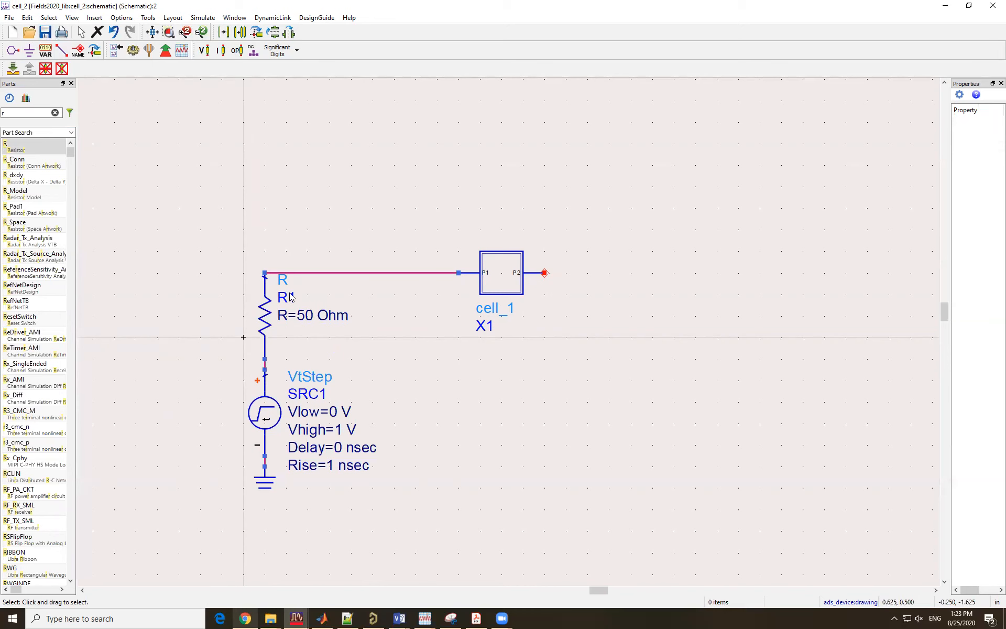
Check the generator's step voltage and rise time in the project PDF in Chrome and return to the maximized cell_2 schematic
{"action": "double_click", "coordinate": [466, 11]}
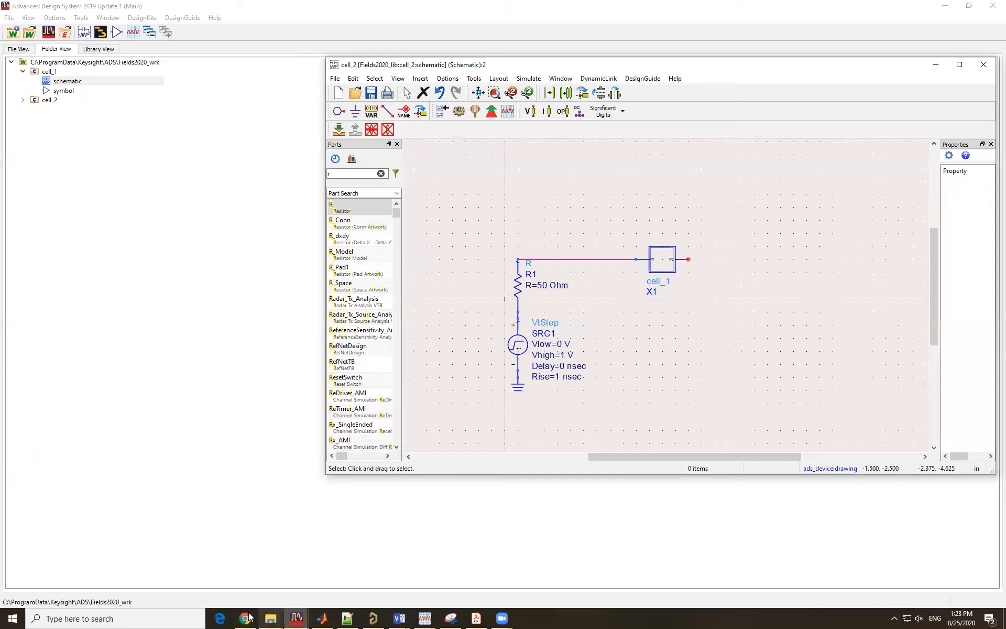
{"action": "left_click", "coordinate": [243, 617]}
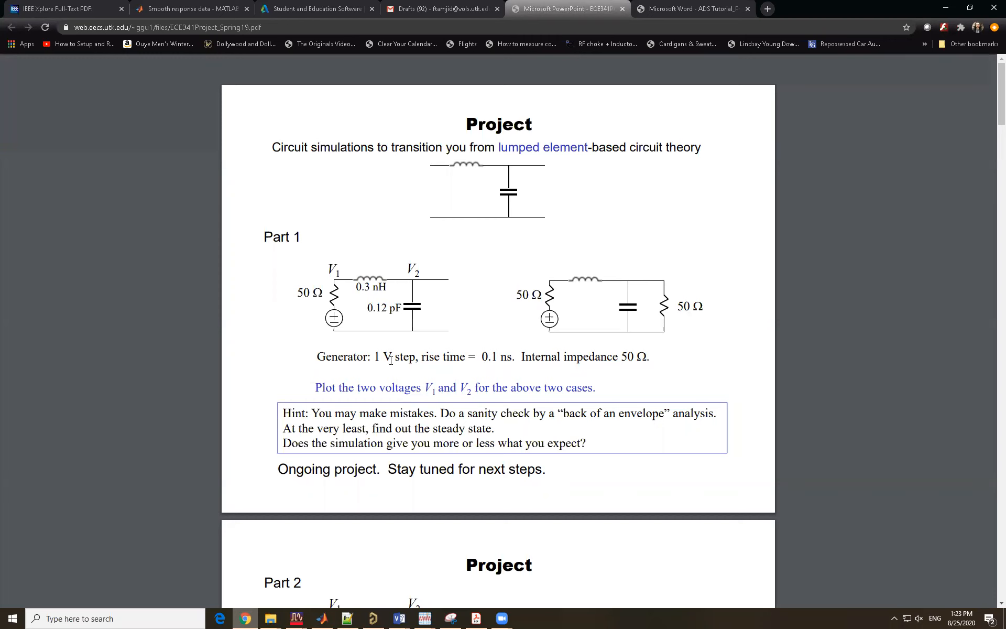
{"action": "left_click", "coordinate": [945, 7]}
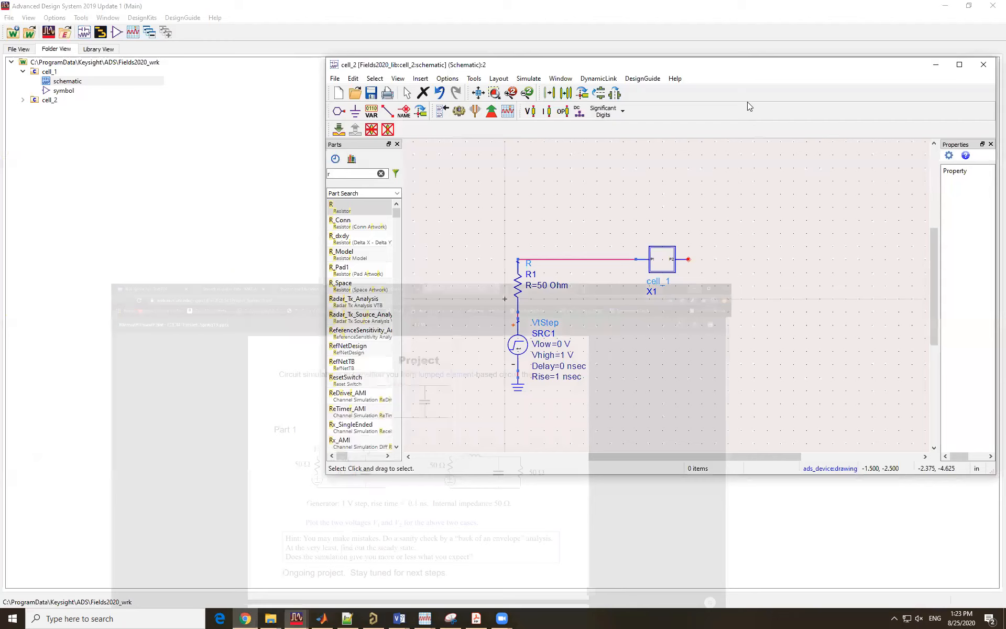
{"action": "double_click", "coordinate": [750, 70]}
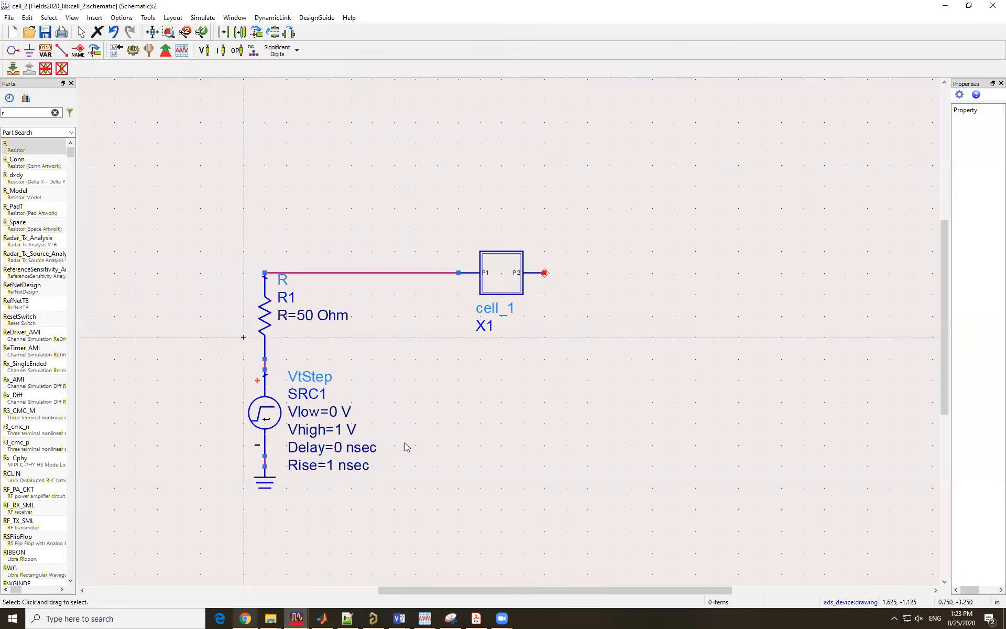
{"action": "double_click", "coordinate": [336, 465]}
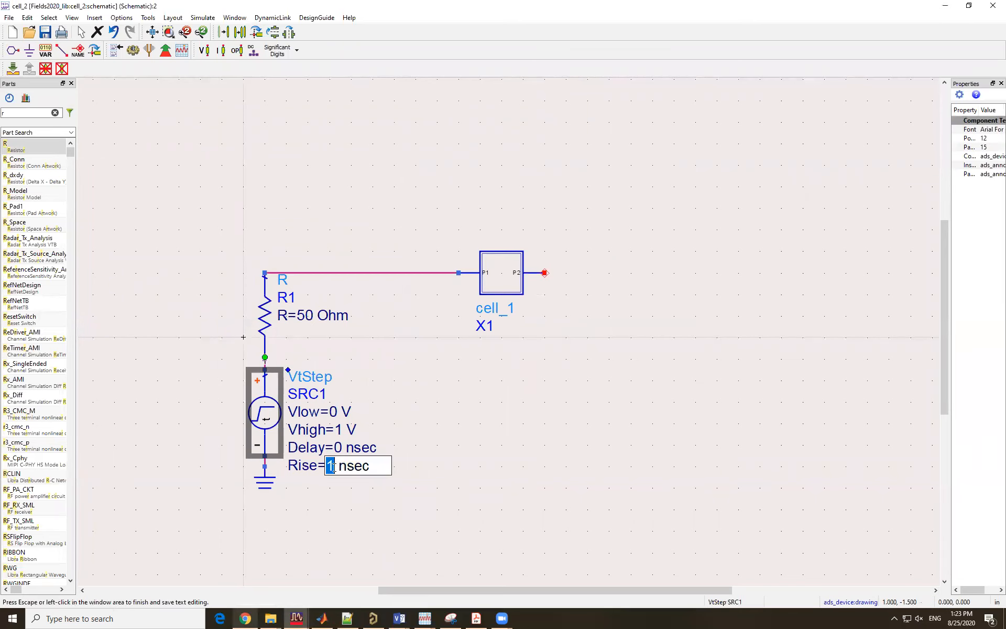
{"action": "key", "text": "Escape"}
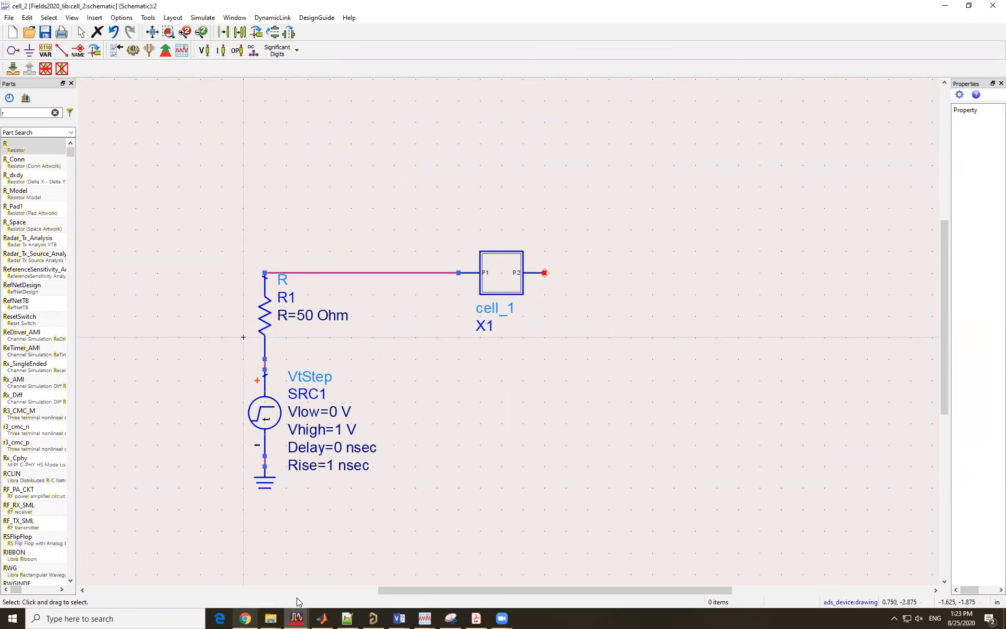
{"action": "left_click", "coordinate": [245, 618]}
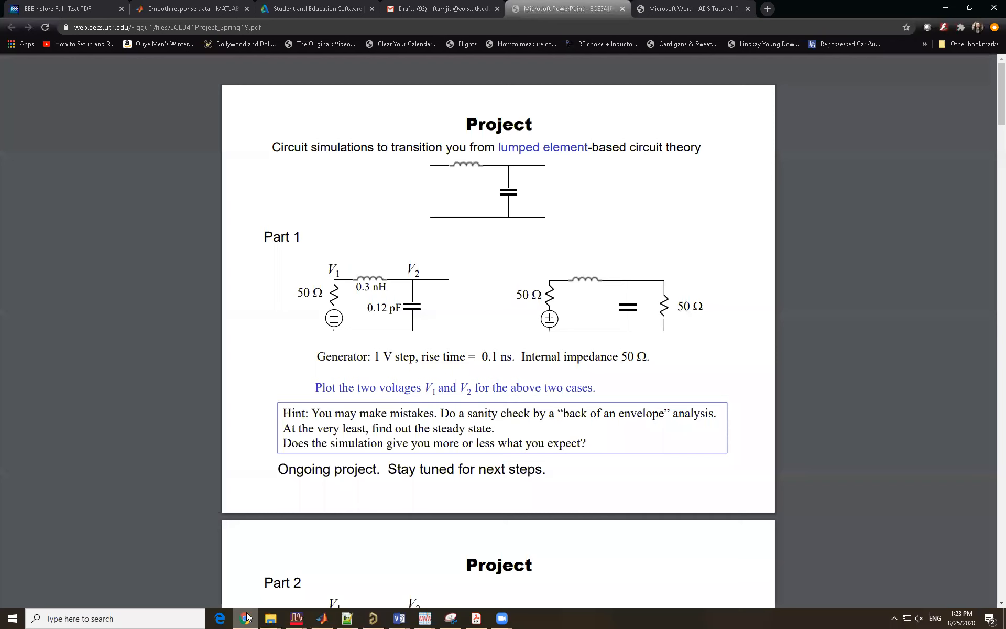
{"action": "left_click", "coordinate": [248, 618]}
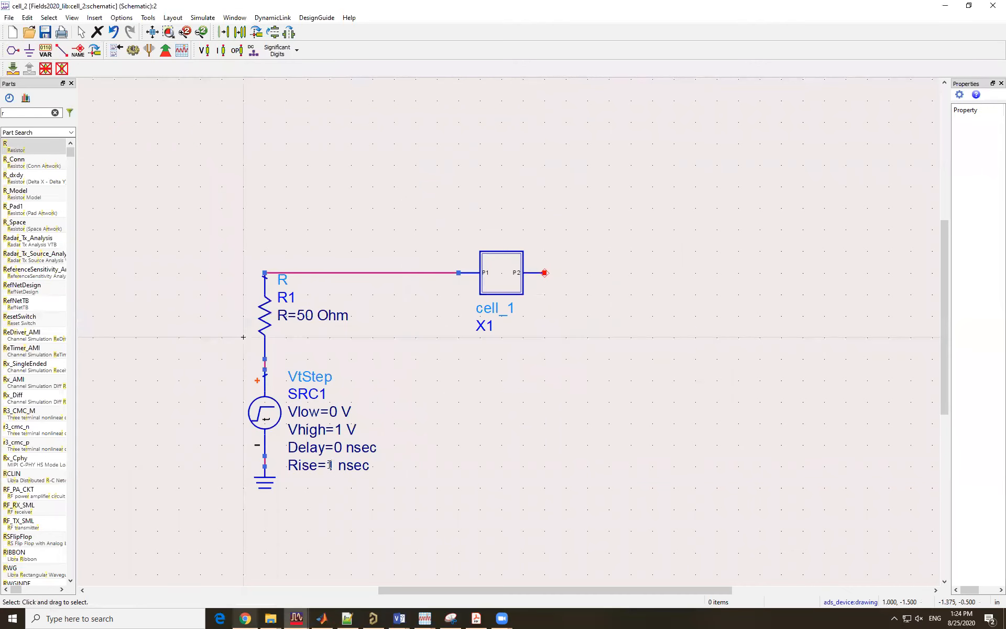
Set the VtStep source's rise time to 0.1 nsec and its delay to 0.5 nsec
{"action": "left_click", "coordinate": [330, 465]}
{"action": "type", "text": "0.1"}
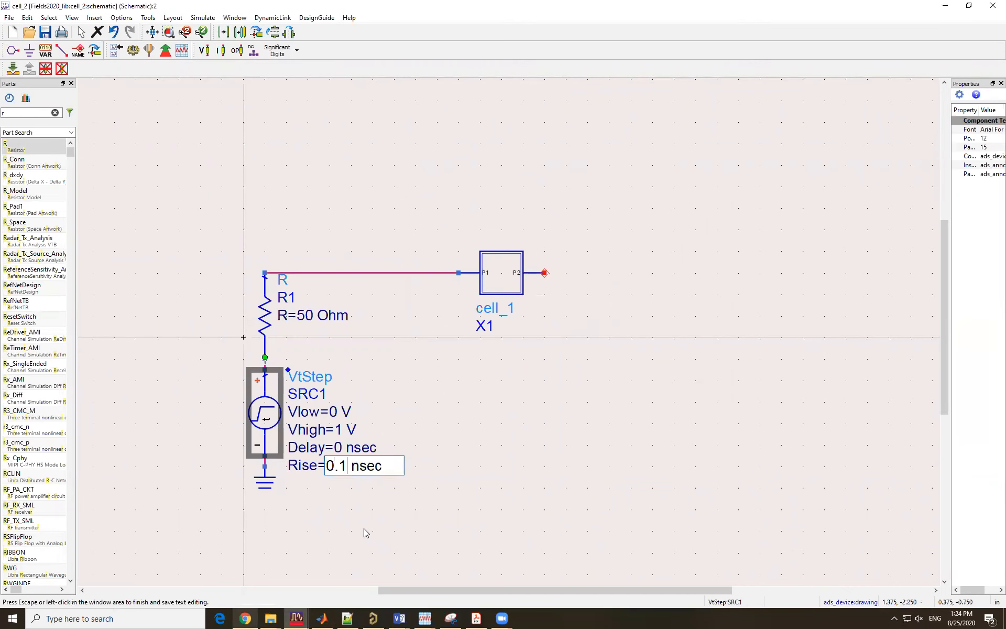
{"action": "left_click", "coordinate": [467, 465]}
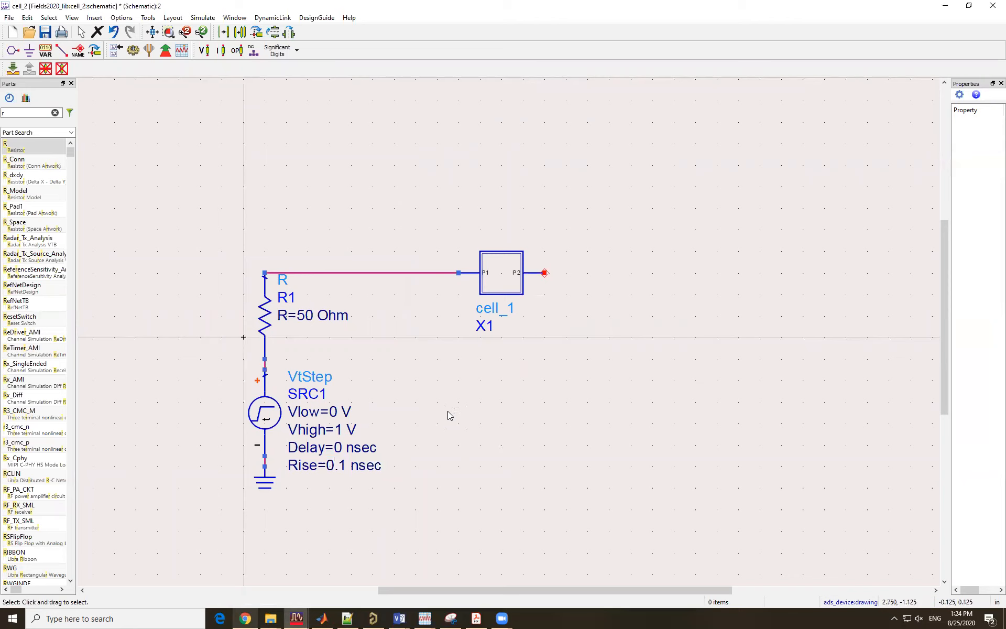
{"action": "left_click", "coordinate": [337, 447]}
{"action": "type", "text": "0.5"}
{"action": "left_click", "coordinate": [486, 395]}
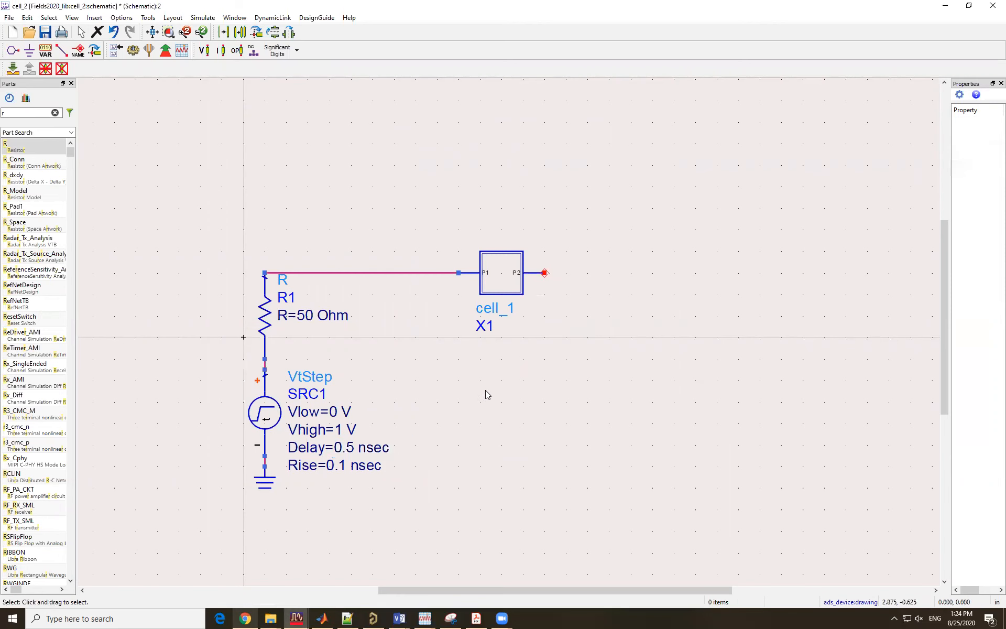
Draw an open-ended horizontal wire outward from pin P2 of the cell_1 instance
{"action": "scroll", "coordinate": [498, 293], "scroll_direction": "down", "scroll_amount": 2}
{"action": "scroll", "coordinate": [498, 295], "scroll_direction": "up", "scroll_amount": 1}
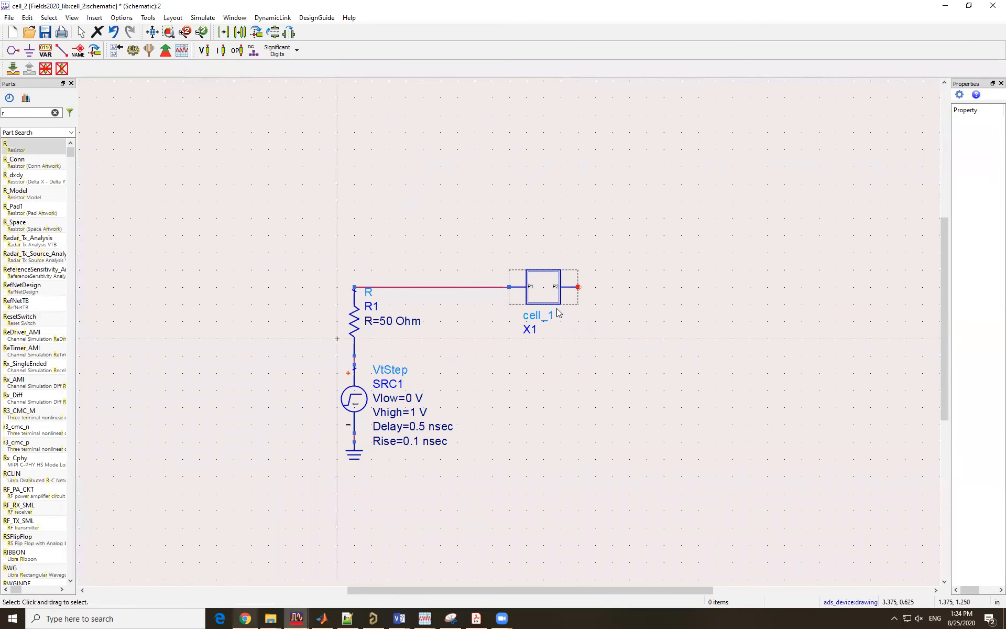
{"action": "scroll", "coordinate": [579, 296], "scroll_direction": "up", "scroll_amount": 1}
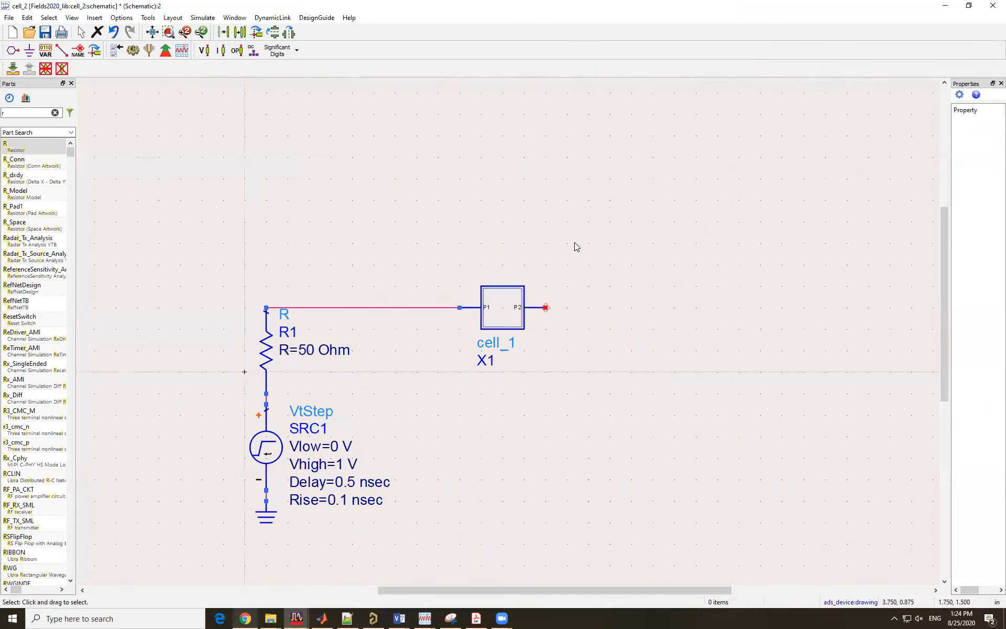
{"action": "left_click", "coordinate": [61, 50]}
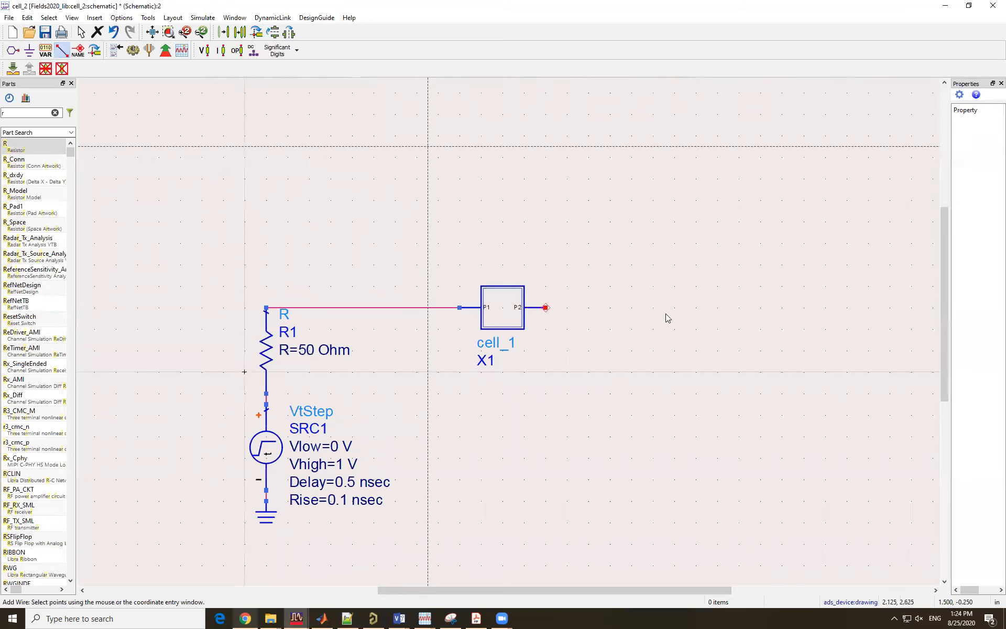
{"action": "left_click", "coordinate": [545, 307]}
{"action": "left_click", "coordinate": [697, 308]}
{"action": "key", "text": "Escape"}
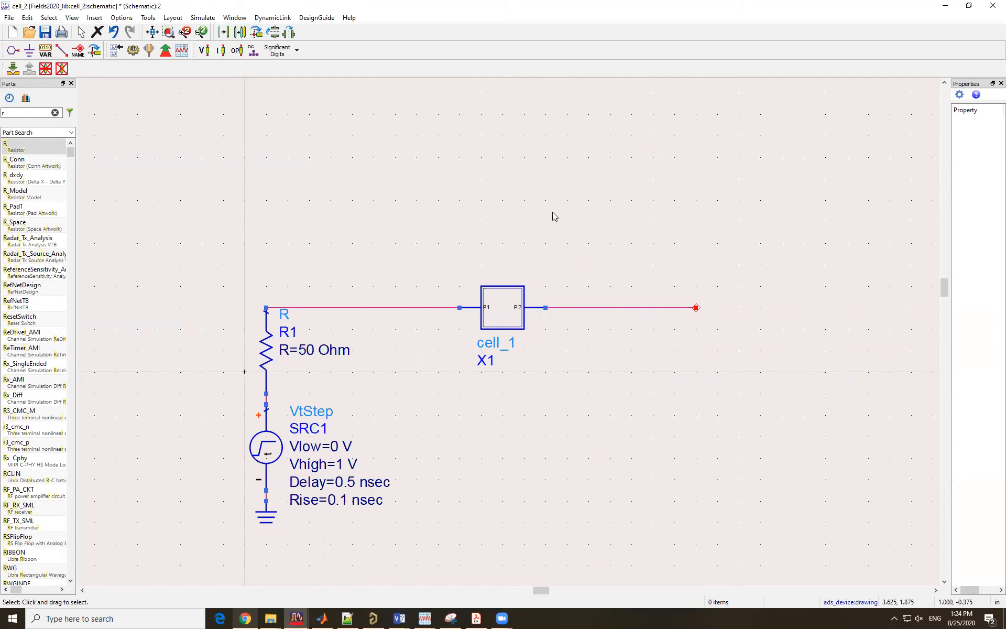
{"action": "scroll", "coordinate": [472, 299], "scroll_direction": "down", "scroll_amount": 1}
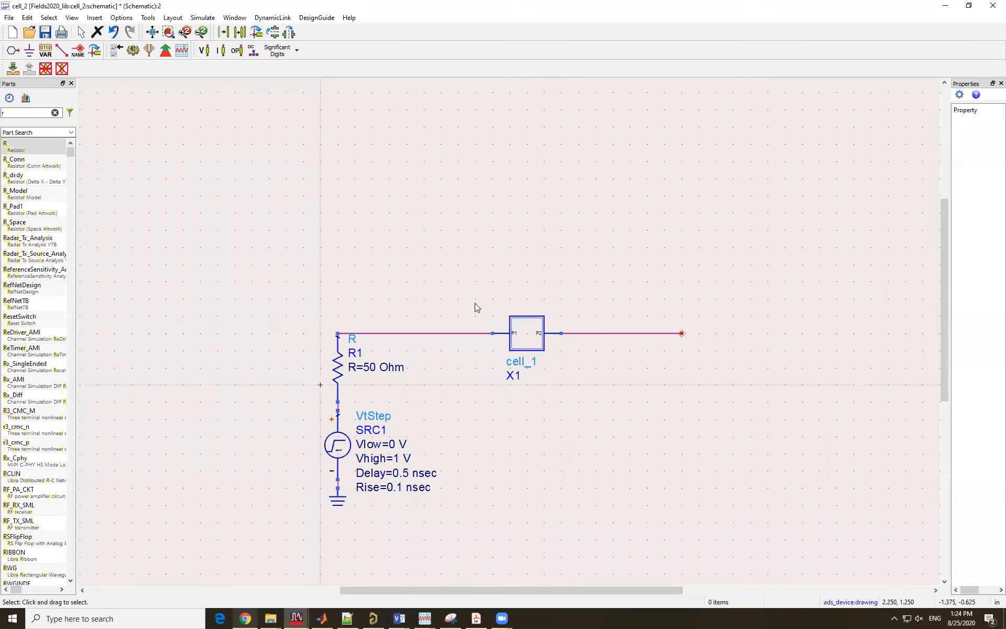
{"action": "scroll", "coordinate": [475, 303], "scroll_direction": "up", "scroll_amount": 1}
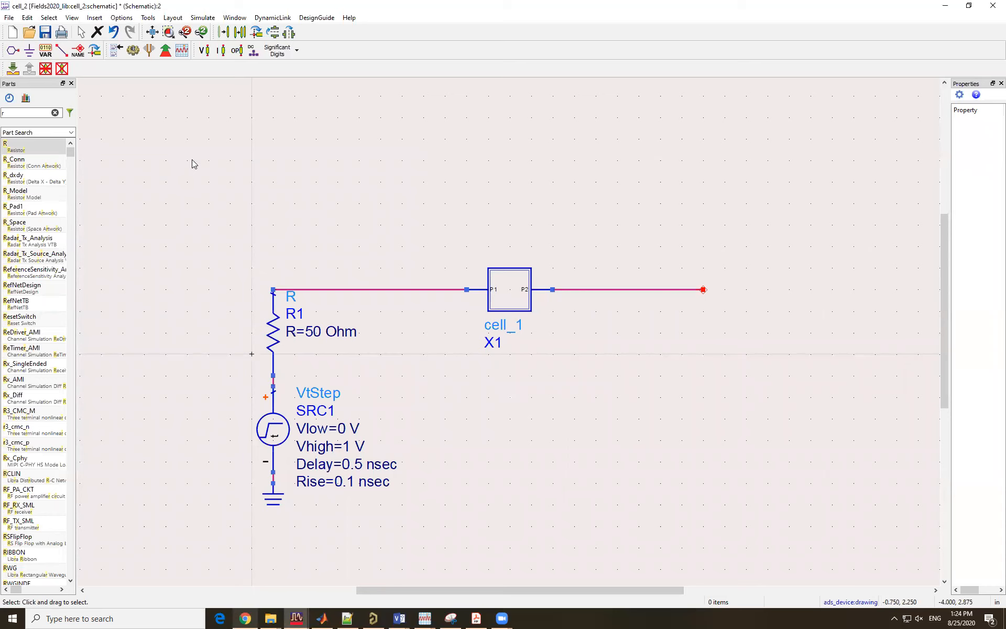
Place a Transient simulation controller from the Simulation-Transient palette in the empty area above the circuit
{"action": "left_click", "coordinate": [72, 132]}
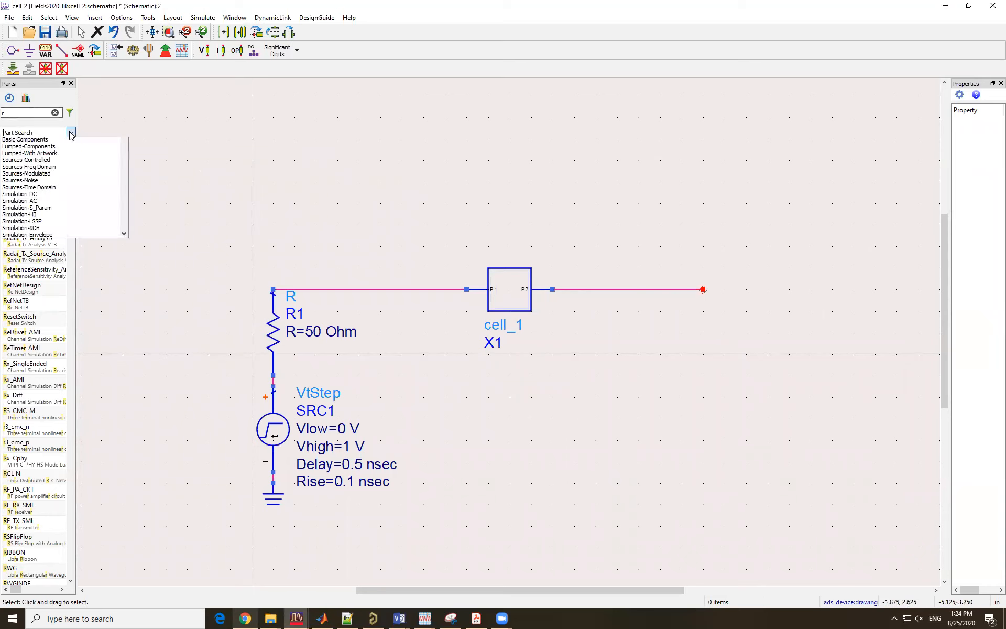
{"action": "scroll", "coordinate": [48, 241], "scroll_direction": "down", "scroll_amount": 4}
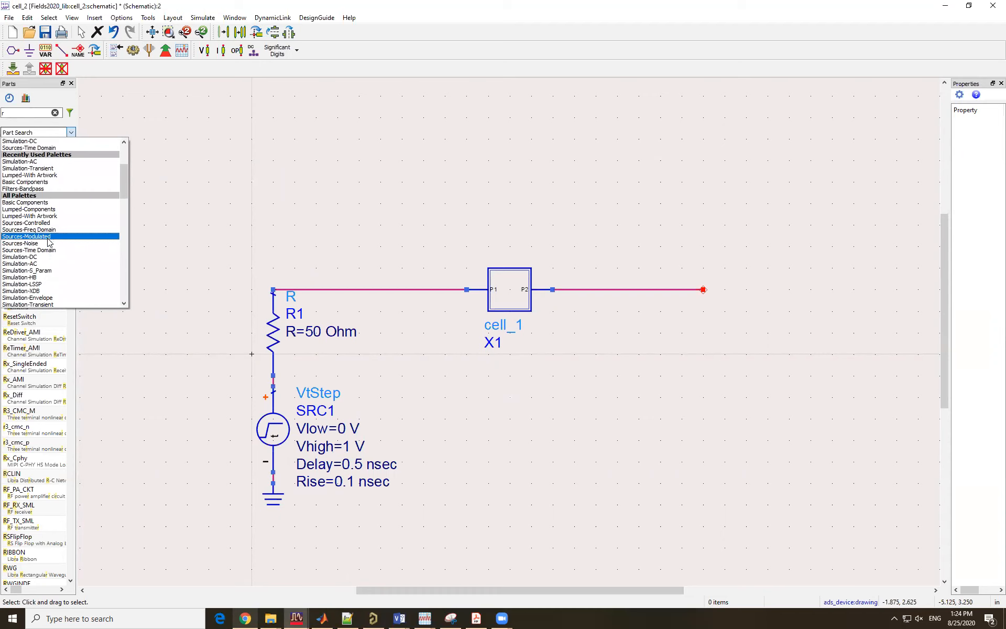
{"action": "scroll", "coordinate": [50, 251], "scroll_direction": "down", "scroll_amount": 2}
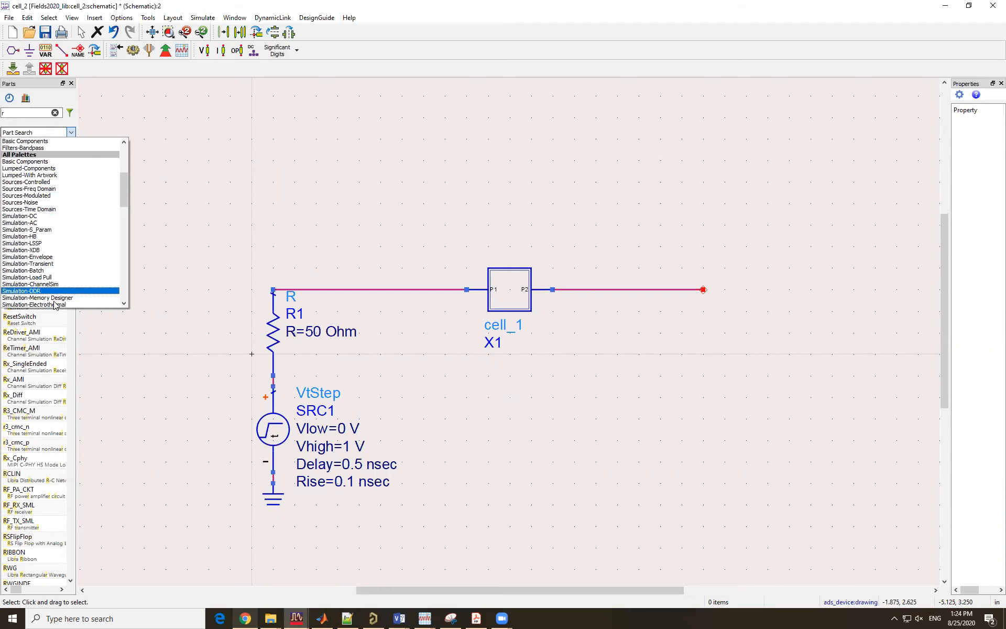
{"action": "scroll", "coordinate": [55, 301], "scroll_direction": "down", "scroll_amount": 2}
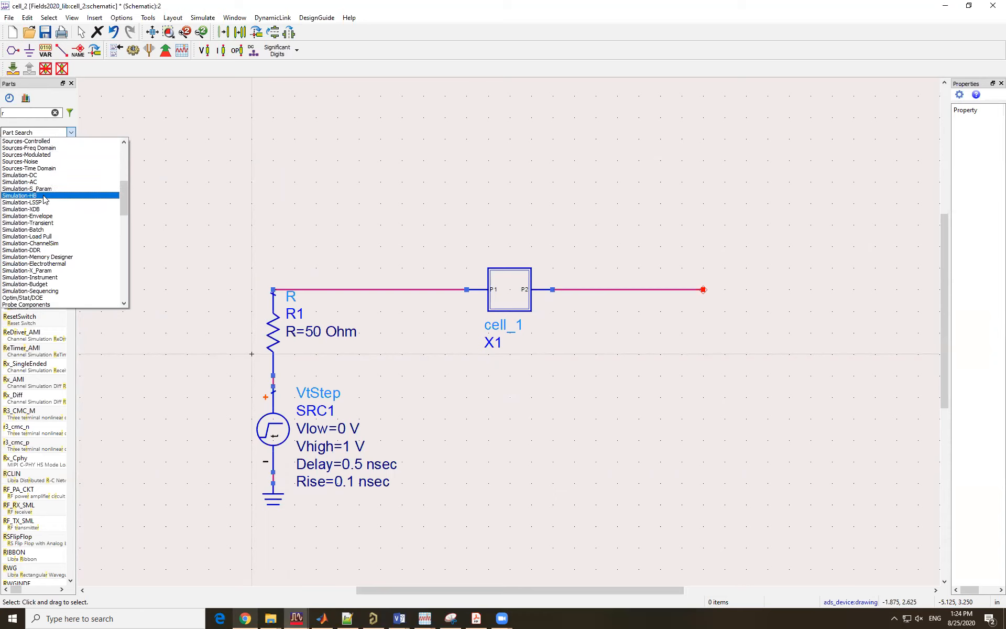
{"action": "left_click", "coordinate": [51, 225]}
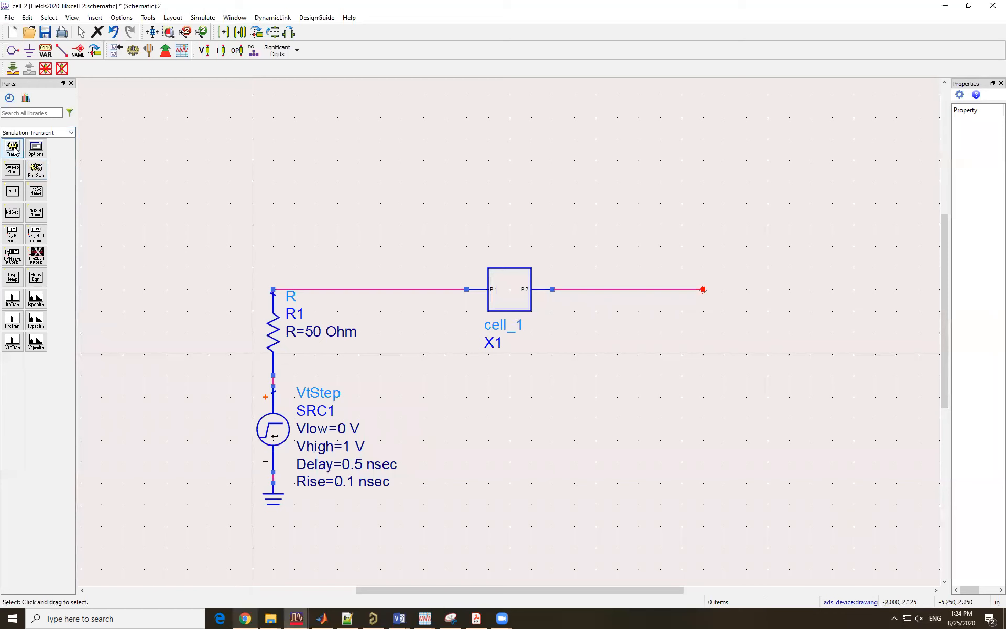
{"action": "left_click", "coordinate": [13, 147]}
{"action": "left_click", "coordinate": [220, 108]}
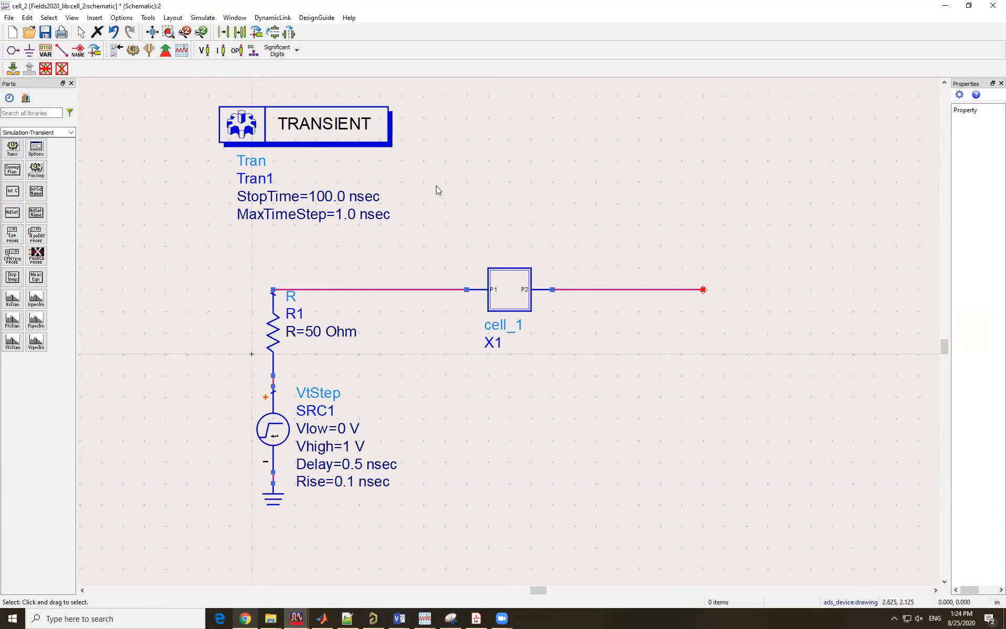
Set the Transient controller's stop time to 5 nsec
{"action": "double_click", "coordinate": [331, 195]}
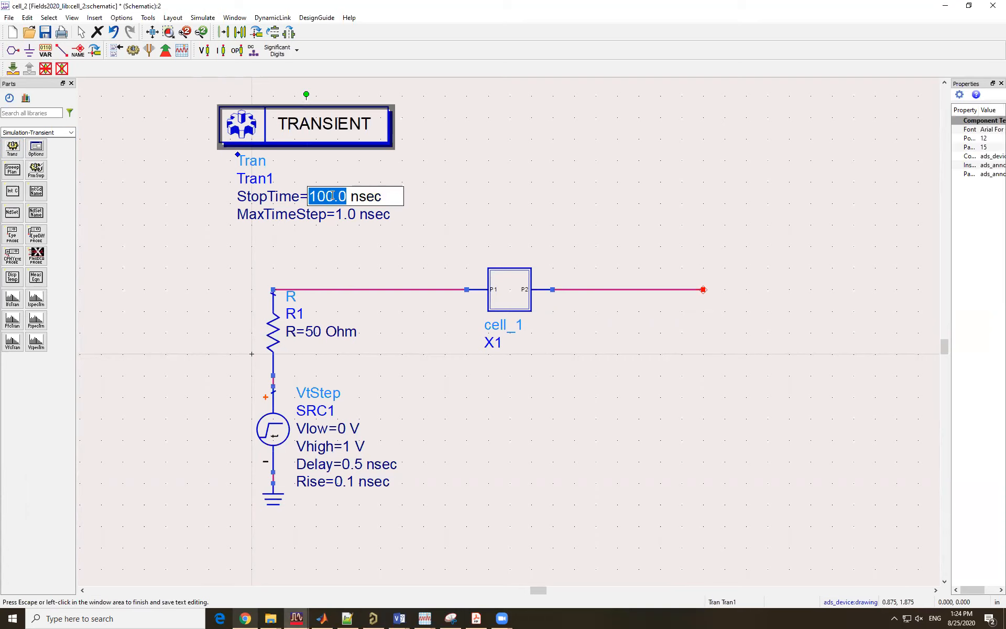
{"action": "type", "text": "5"}
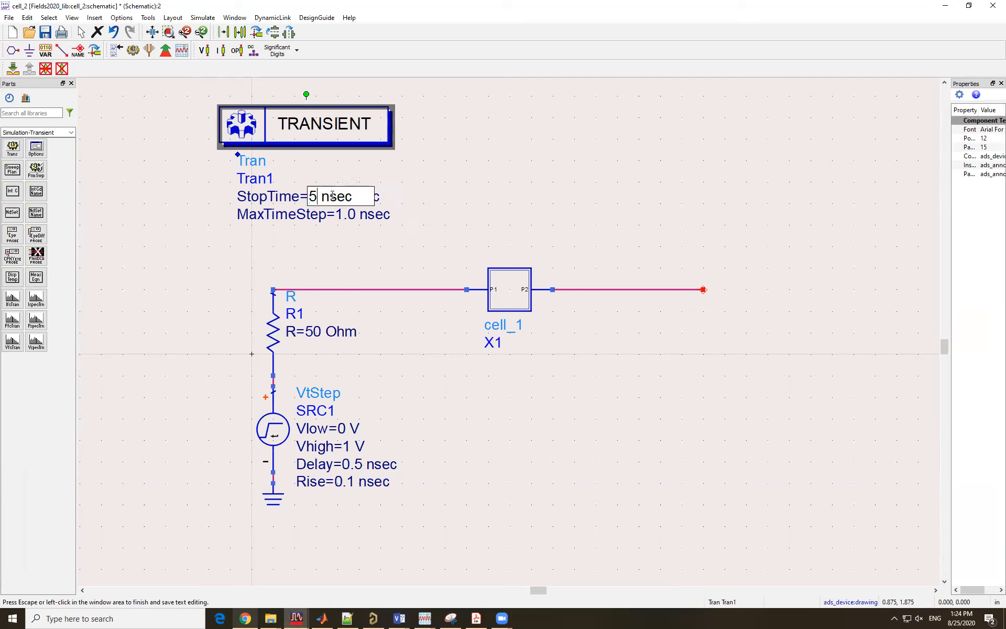
{"action": "left_click", "coordinate": [455, 162]}
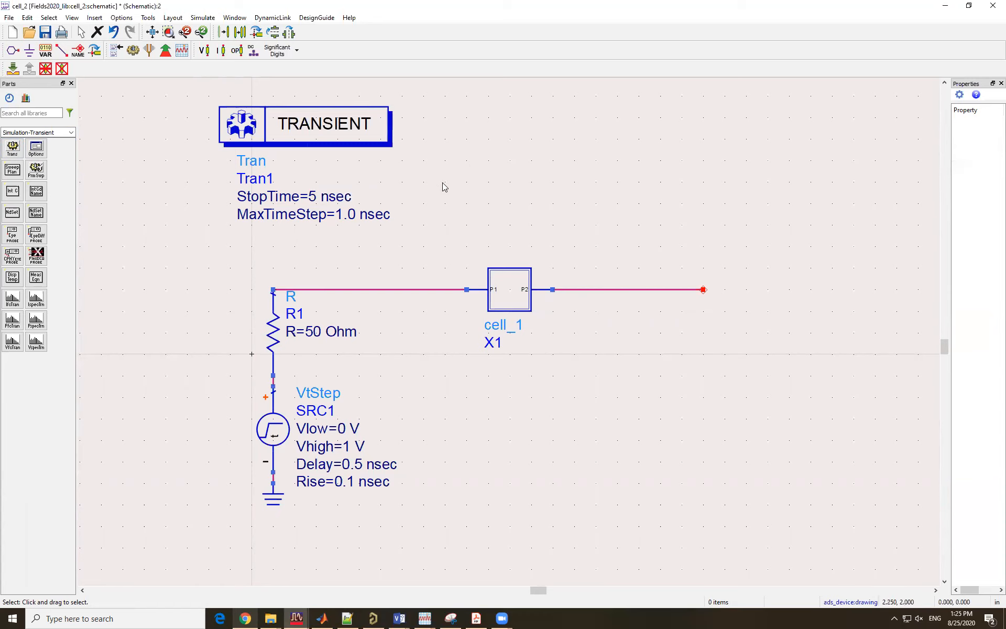
Move the Transient controller farther up and to the left, clear of the circuit wiring
{"action": "left_click_drag", "start_coordinate": [374, 130], "coordinate": [331, 130]}
{"action": "left_click", "coordinate": [551, 138]}
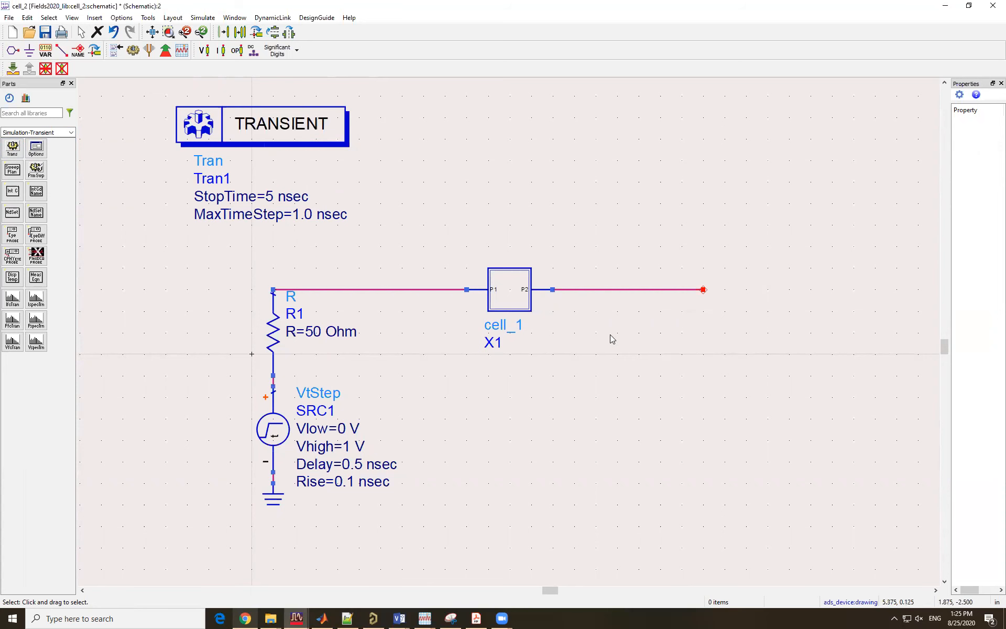
{"action": "scroll", "coordinate": [610, 336], "scroll_direction": "down", "scroll_amount": 1}
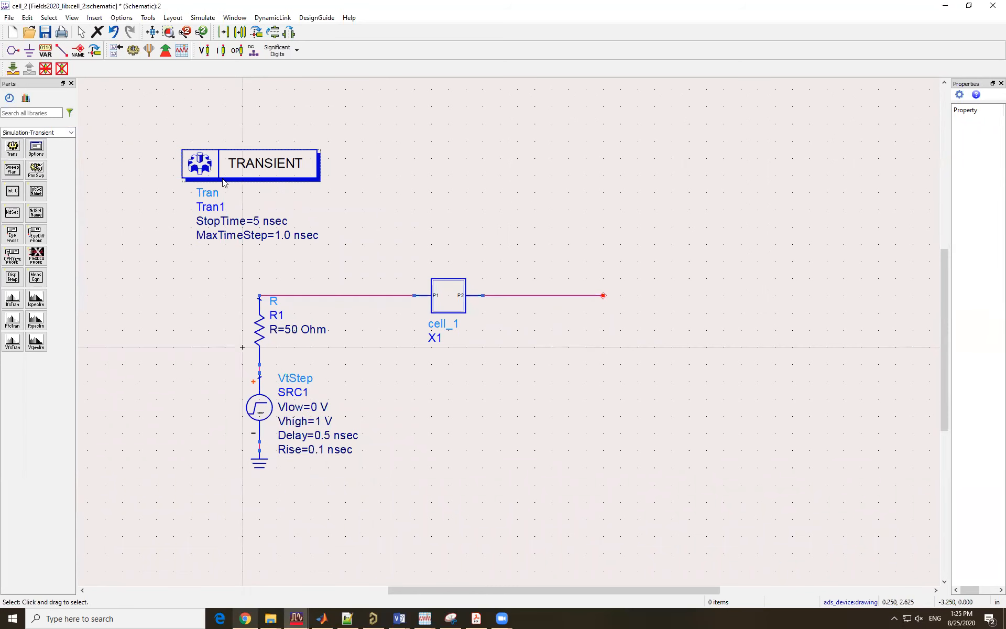
{"action": "left_click_drag", "start_coordinate": [283, 173], "coordinate": [265, 147]}
{"action": "left_click", "coordinate": [471, 191]}
{"action": "scroll", "coordinate": [472, 332], "scroll_direction": "up", "scroll_amount": 1}
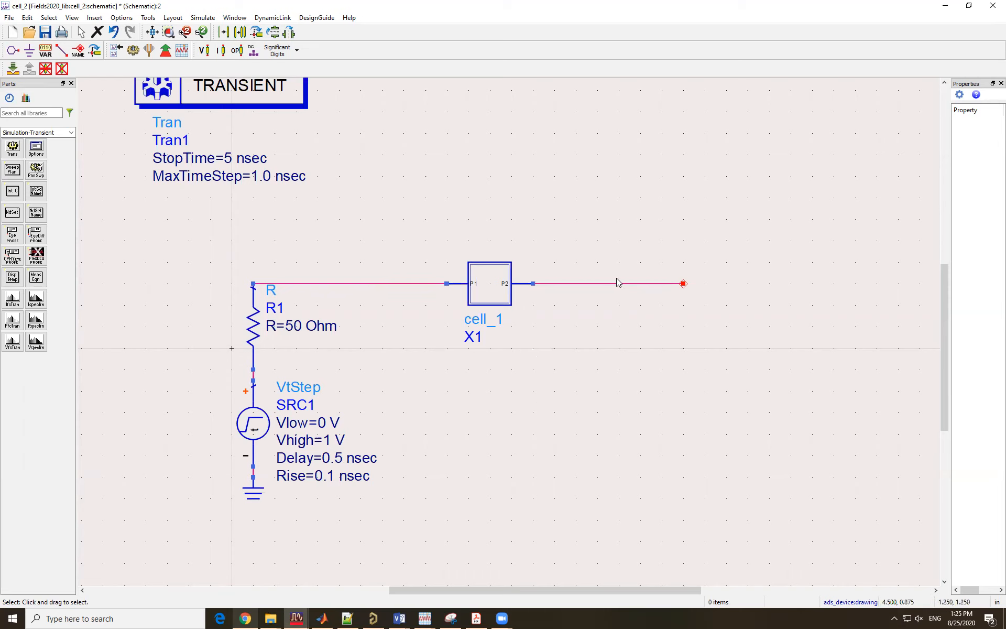
Label the wire between the 50-ohm resistor and pin P1 of the cell_1 instance as V1
{"action": "left_click", "coordinate": [80, 51]}
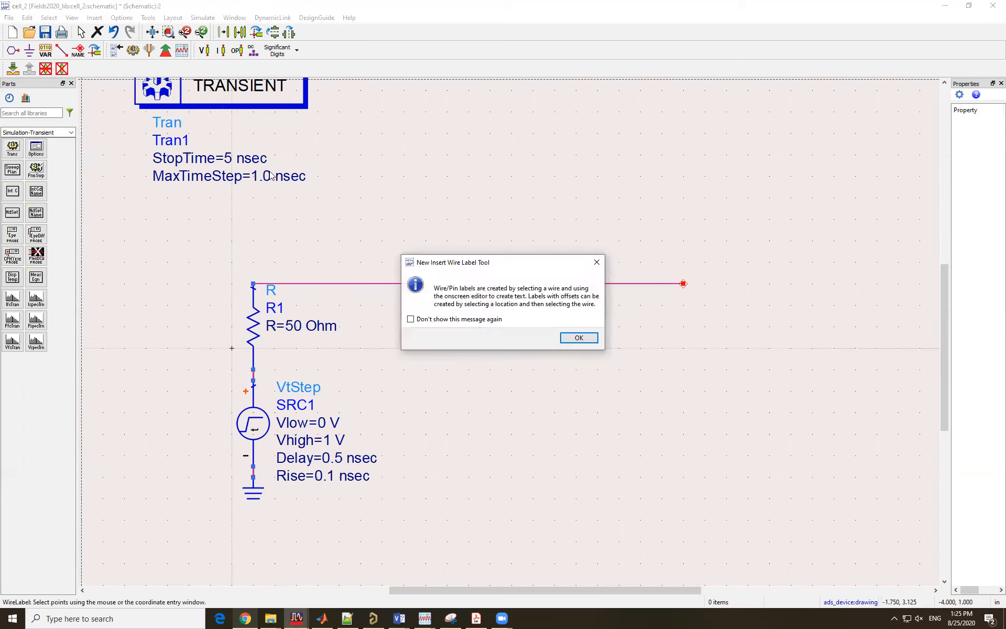
{"action": "left_click", "coordinate": [579, 338]}
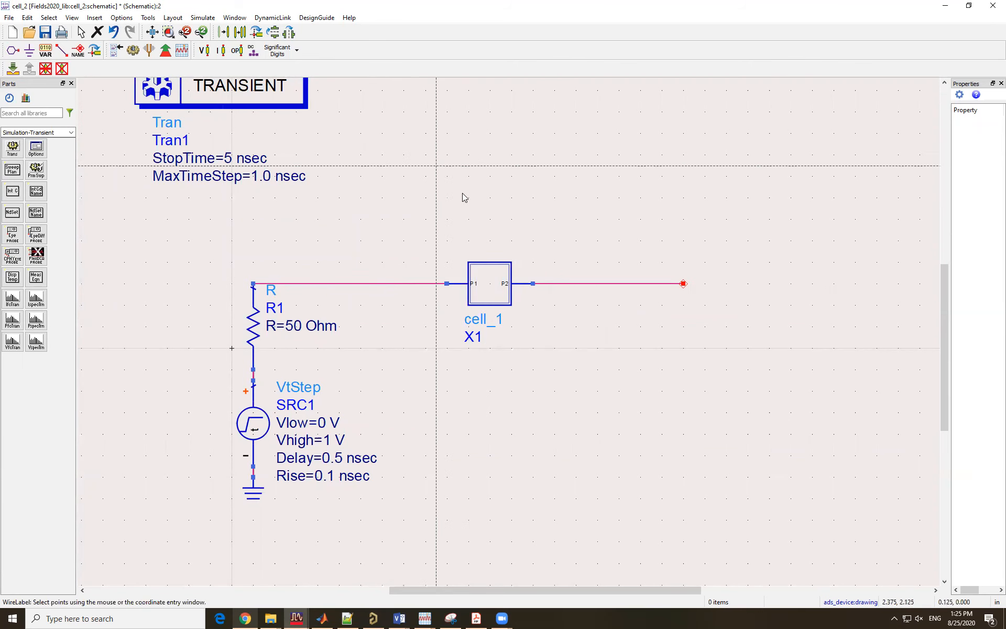
{"action": "left_click", "coordinate": [393, 285]}
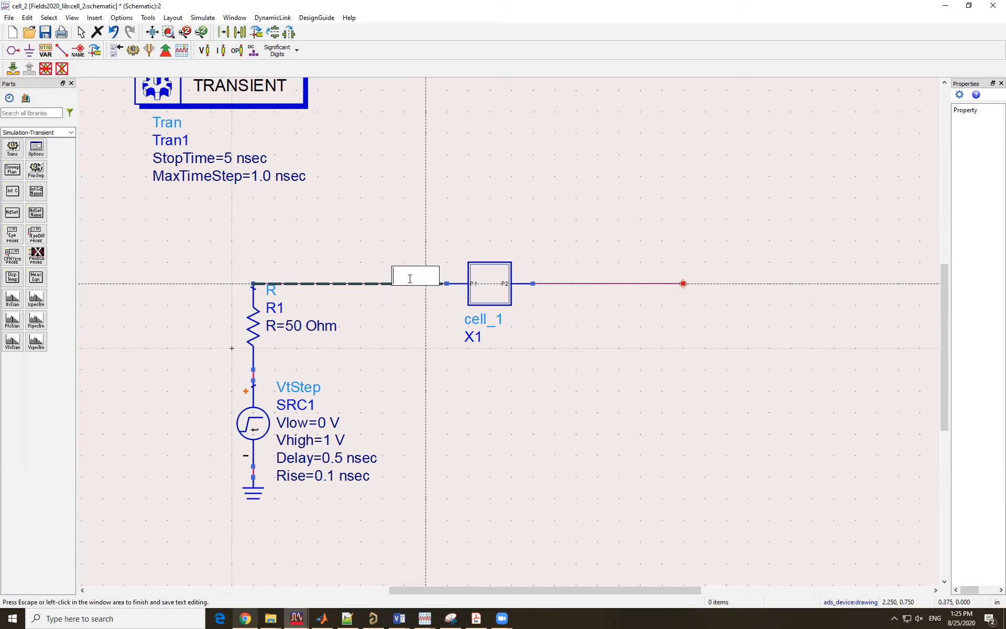
{"action": "type", "text": "V1"}
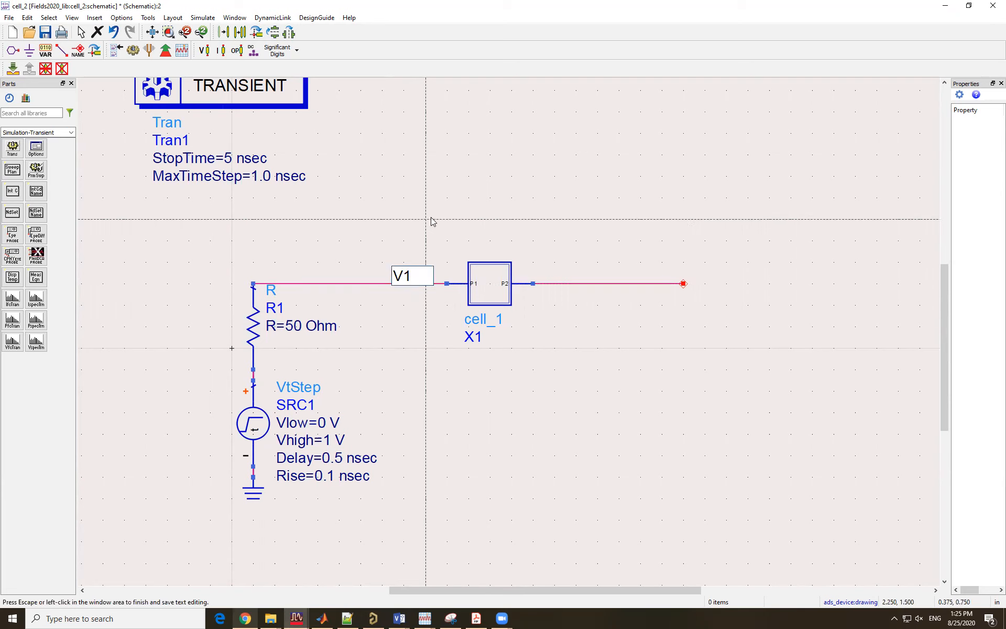
{"action": "left_click", "coordinate": [455, 198]}
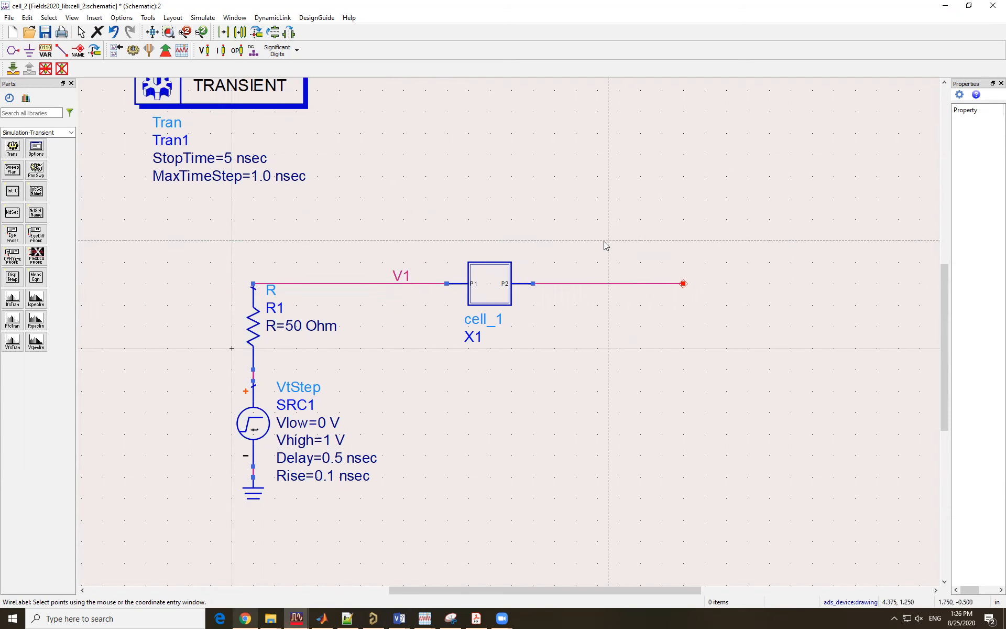
Label the open-ended wire at pin P2 of the cell_1 instance as V2 and end wire labelling
{"action": "left_click", "coordinate": [595, 287]}
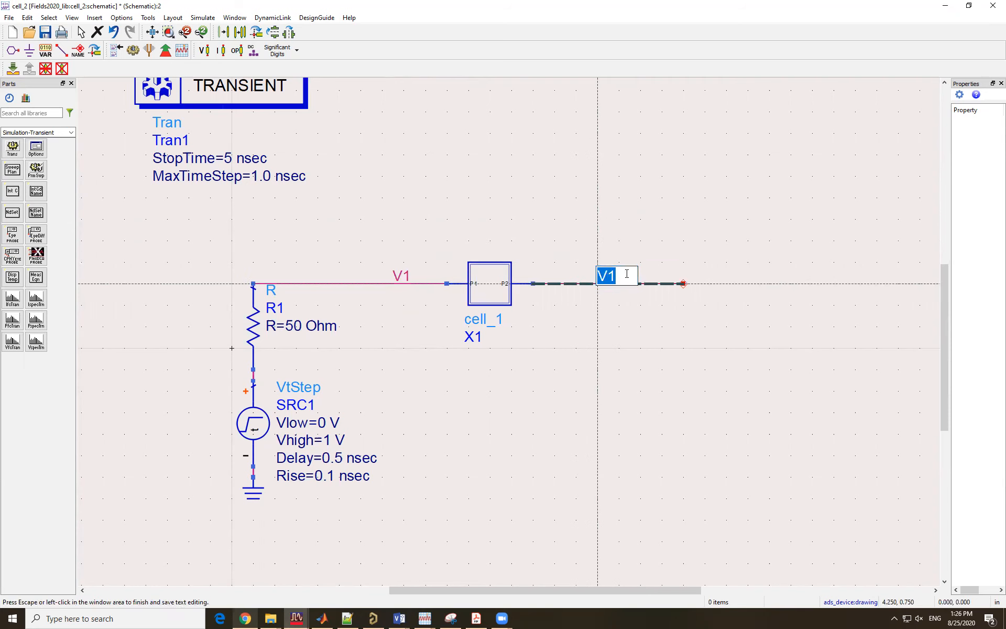
{"action": "left_click_drag", "start_coordinate": [627, 273], "coordinate": [607, 276]}
{"action": "type", "text": "2"}
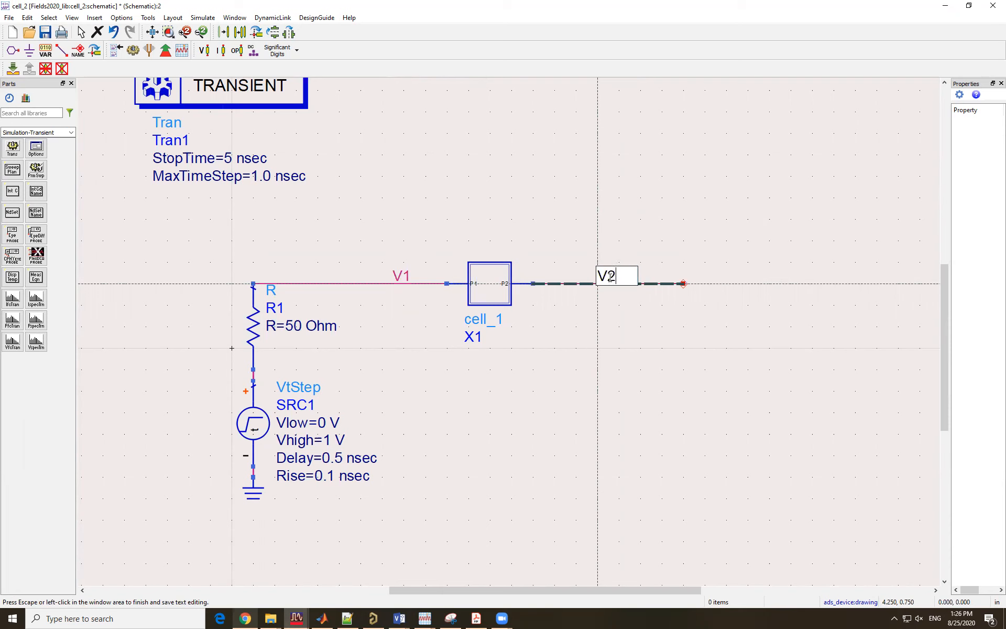
{"action": "left_click", "coordinate": [653, 184]}
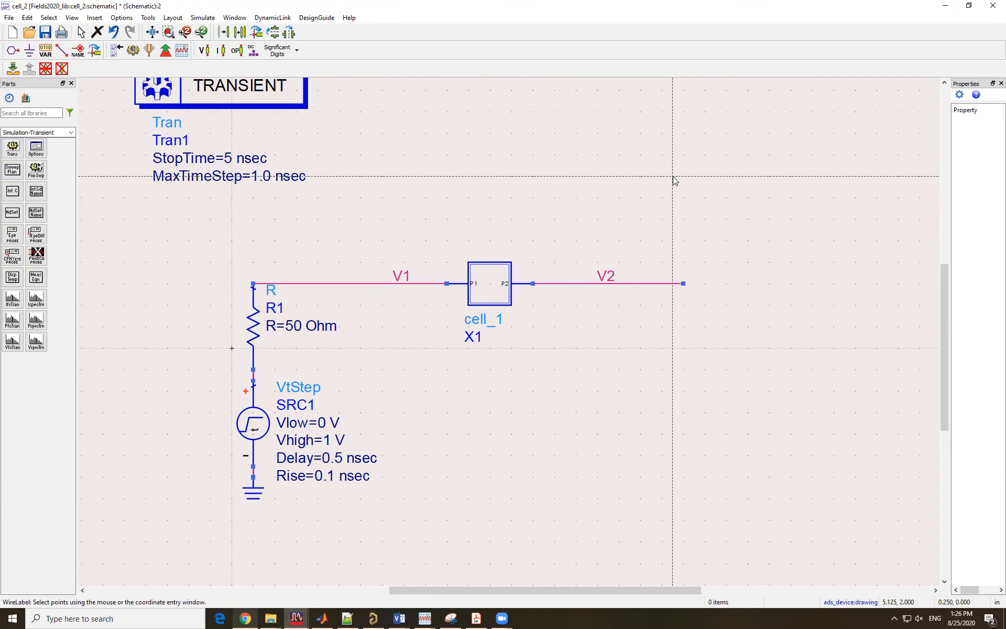
{"action": "key", "text": "Escape"}
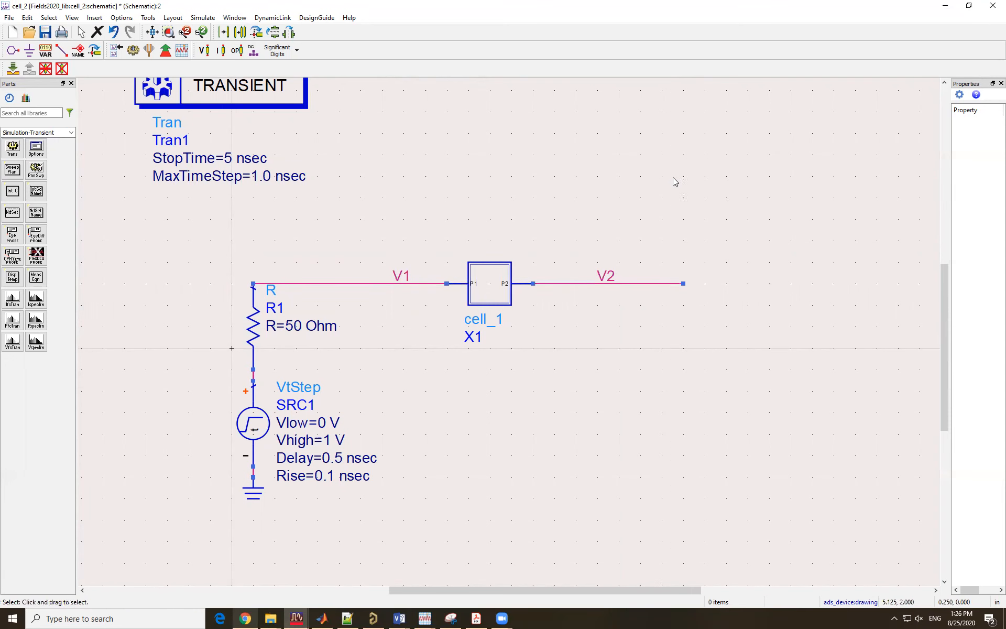
Save the cell_2 schematic and run its transient simulation, then return from the simulation status window to the schematic
{"action": "scroll", "coordinate": [531, 267], "scroll_direction": "down", "scroll_amount": 2}
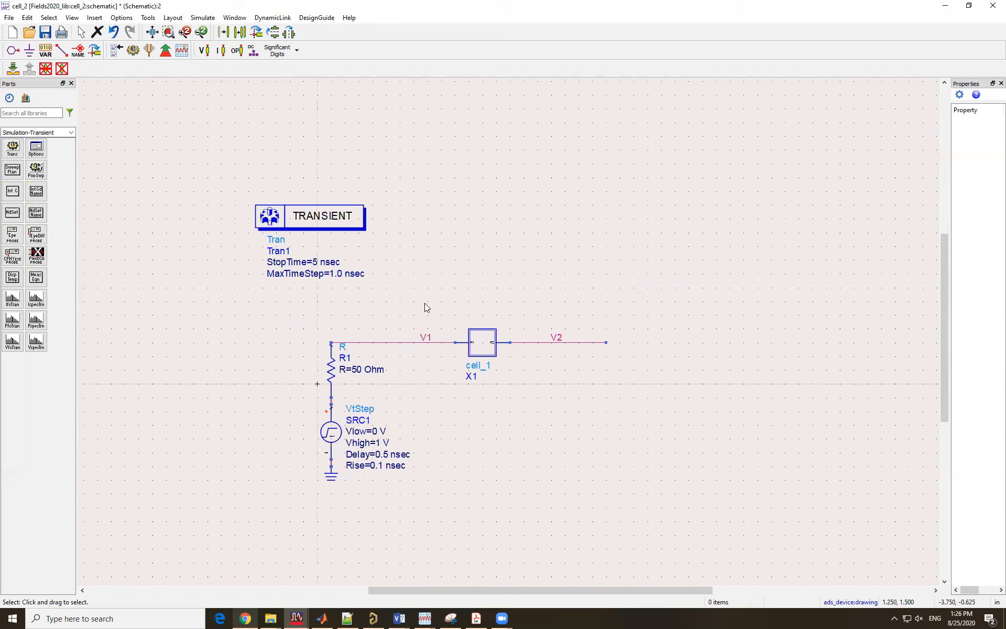
{"action": "scroll", "coordinate": [470, 341], "scroll_direction": "up", "scroll_amount": 1}
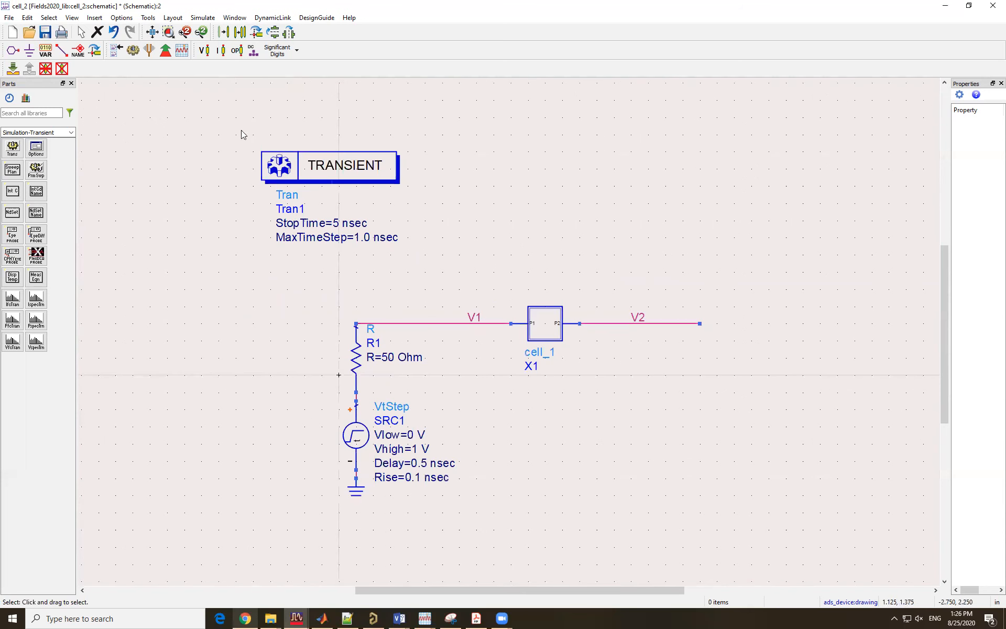
{"action": "left_click", "coordinate": [46, 33]}
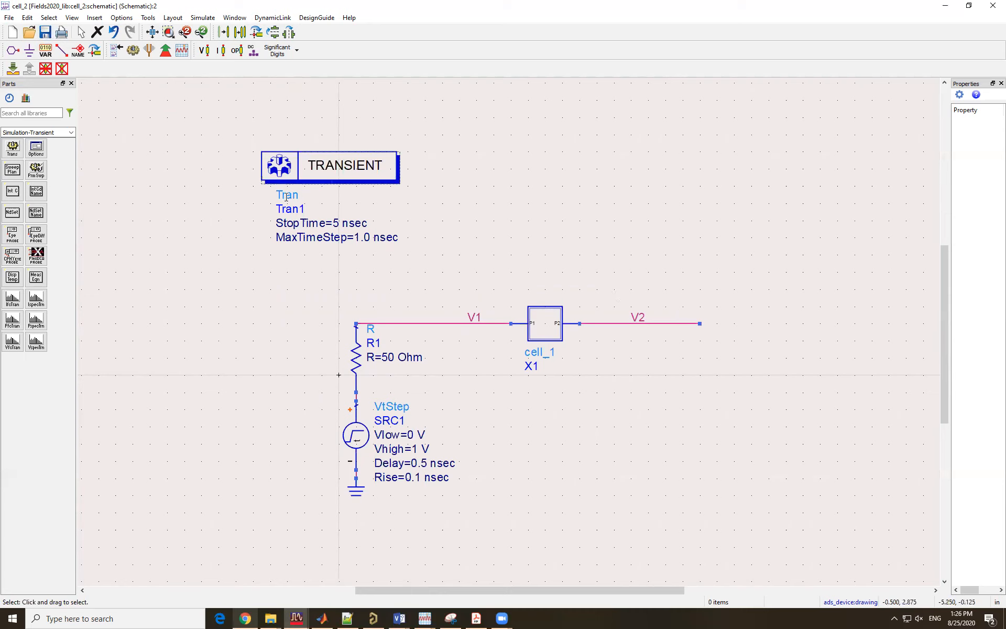
{"action": "left_click", "coordinate": [133, 51]}
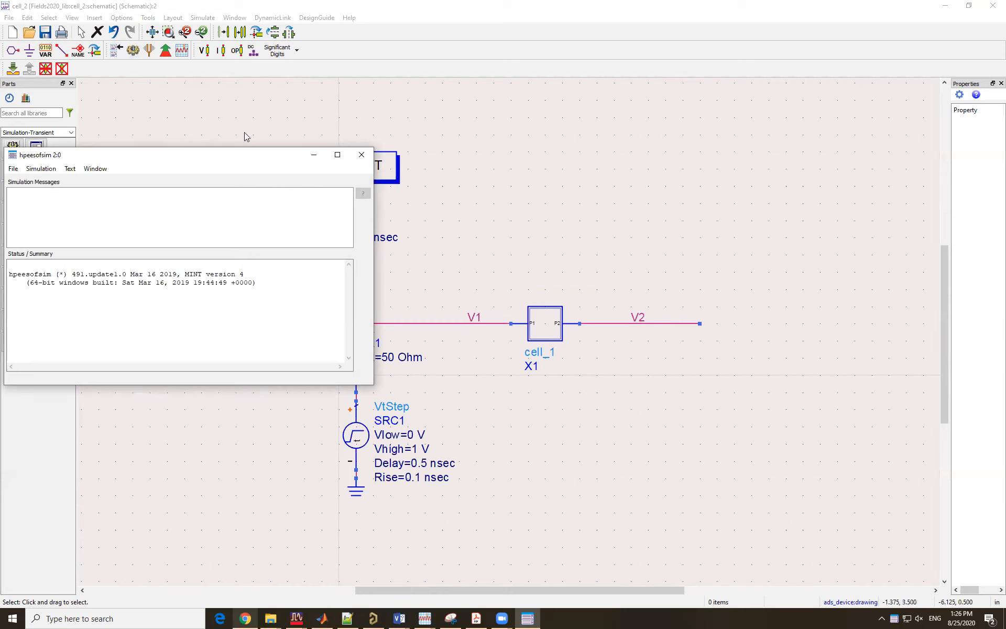
{"action": "left_click_drag", "start_coordinate": [221, 154], "coordinate": [239, 210]}
{"action": "left_click", "coordinate": [425, 618]}
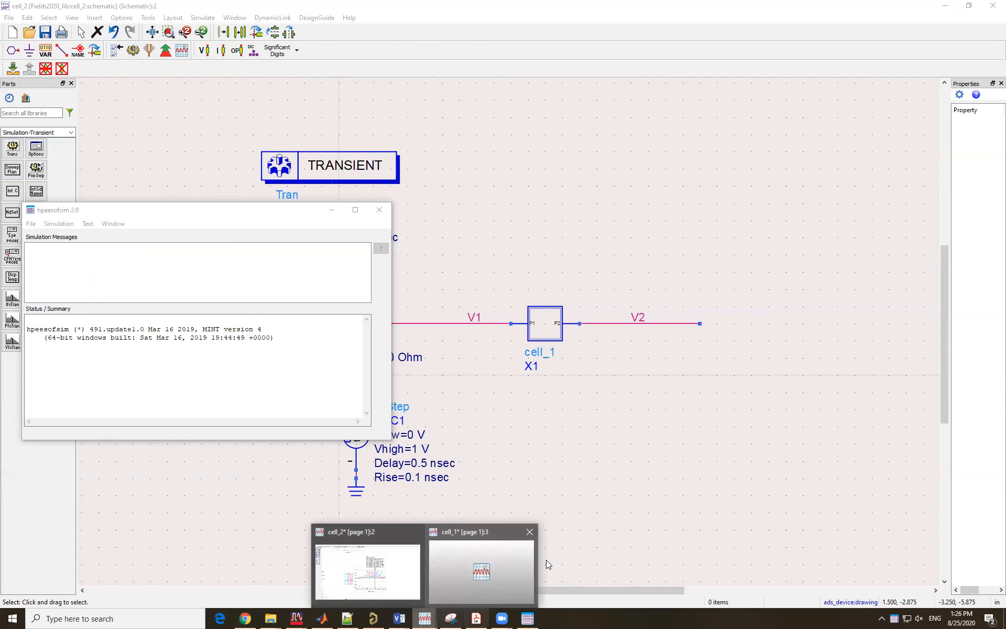
{"action": "left_click", "coordinate": [635, 455]}
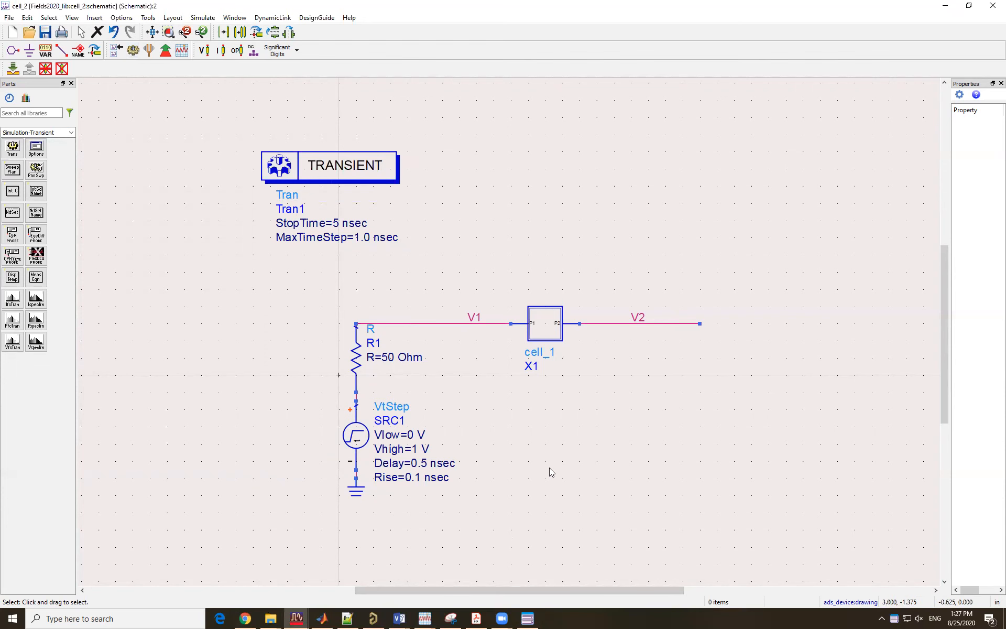
Push into the cell_1 instance to inspect its LC circuit and variables, and return to the cell_2 schematic
{"action": "scroll", "coordinate": [541, 449], "scroll_direction": "down", "scroll_amount": 2}
{"action": "scroll", "coordinate": [545, 330], "scroll_direction": "up", "scroll_amount": 2}
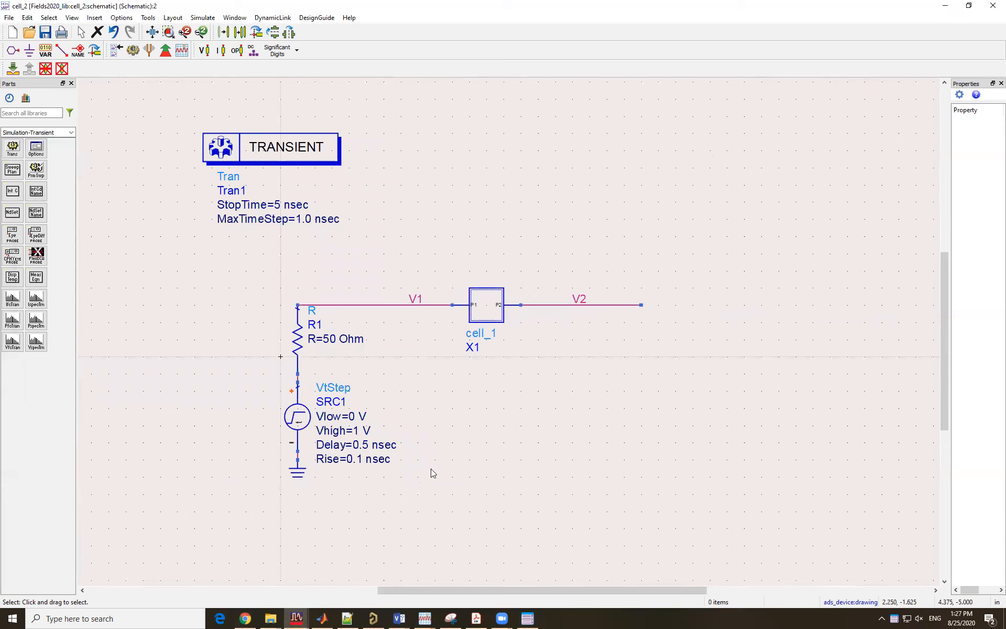
{"action": "left_click", "coordinate": [425, 618]}
{"action": "left_click", "coordinate": [133, 50]}
{"action": "left_click", "coordinate": [150, 115]}
{"action": "left_click", "coordinate": [486, 312]}
{"action": "left_click", "coordinate": [13, 69]}
{"action": "scroll", "coordinate": [521, 264], "scroll_direction": "down", "scroll_amount": 1}
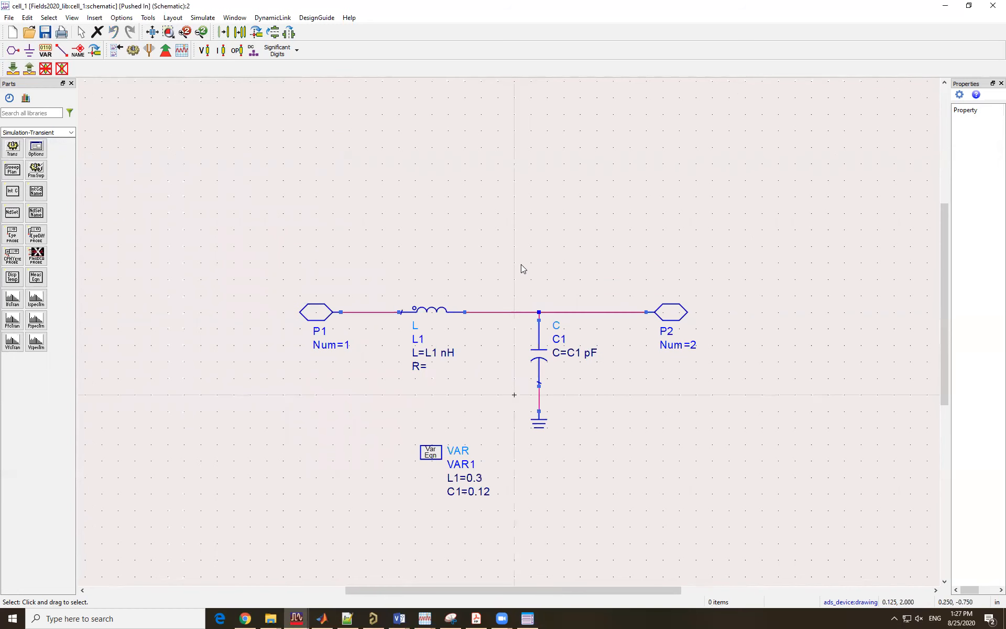
{"action": "key", "text": "F7"}
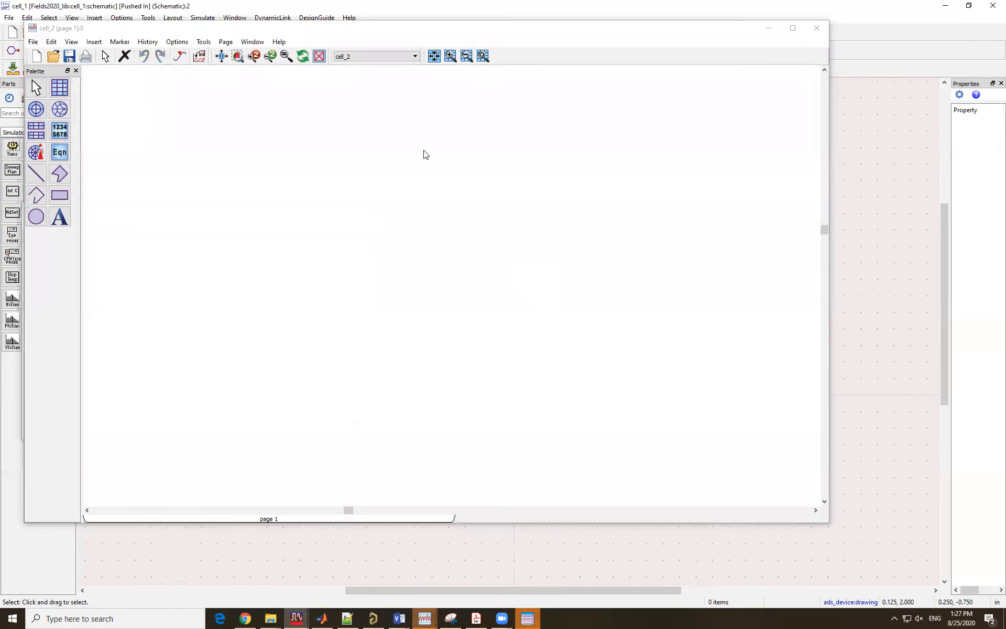
{"action": "left_click", "coordinate": [768, 28]}
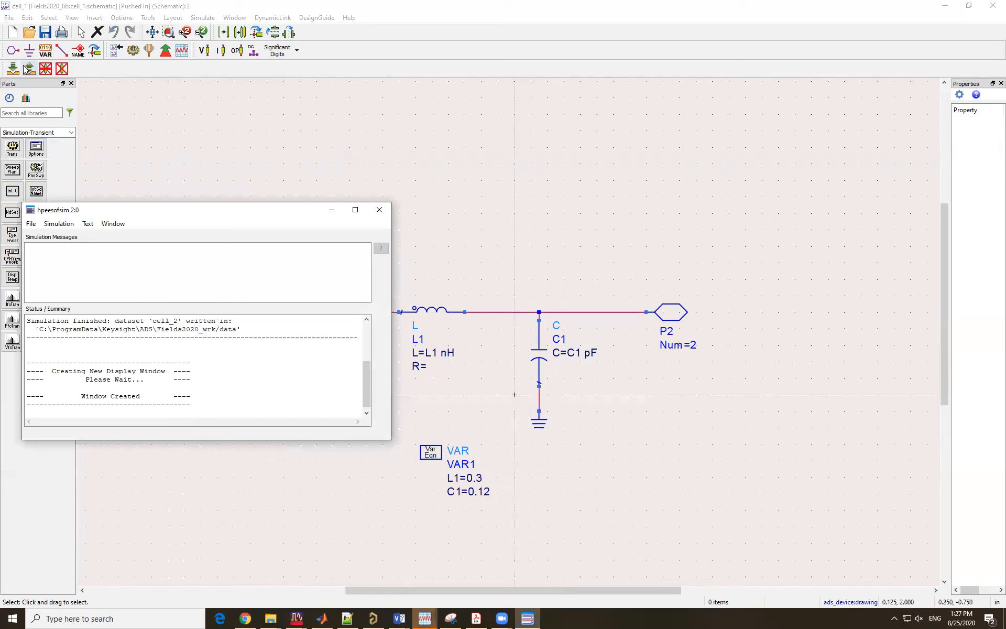
Bring up the new blank cell_2 data display and place its window below the V1 and V2 wires of the schematic
{"action": "left_click", "coordinate": [424, 619]}
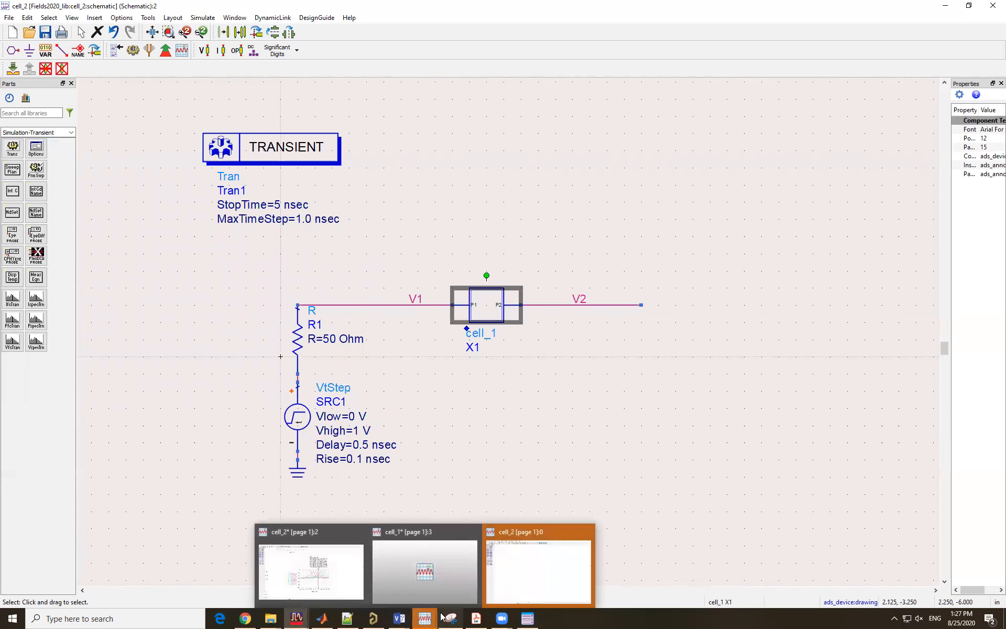
{"action": "left_click", "coordinate": [535, 566]}
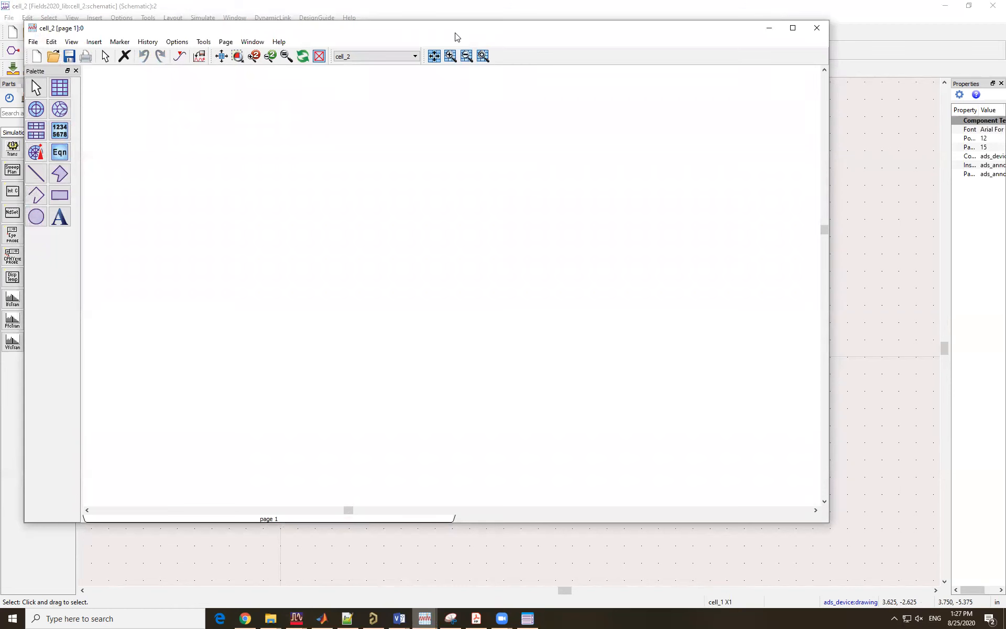
{"action": "left_click_drag", "start_coordinate": [455, 37], "coordinate": [581, 379]}
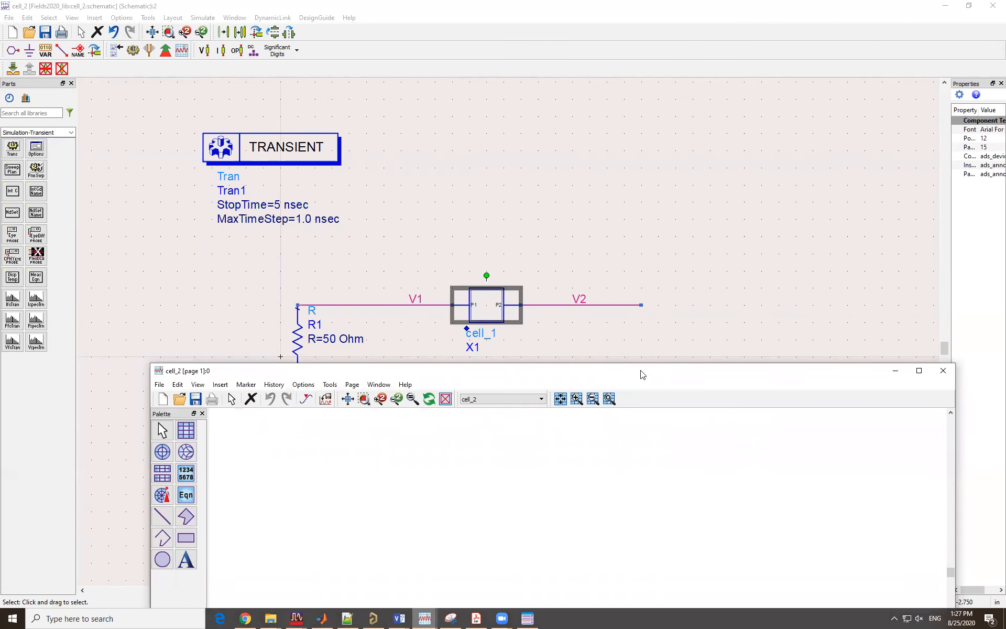
{"action": "left_click_drag", "start_coordinate": [643, 378], "coordinate": [645, 361]}
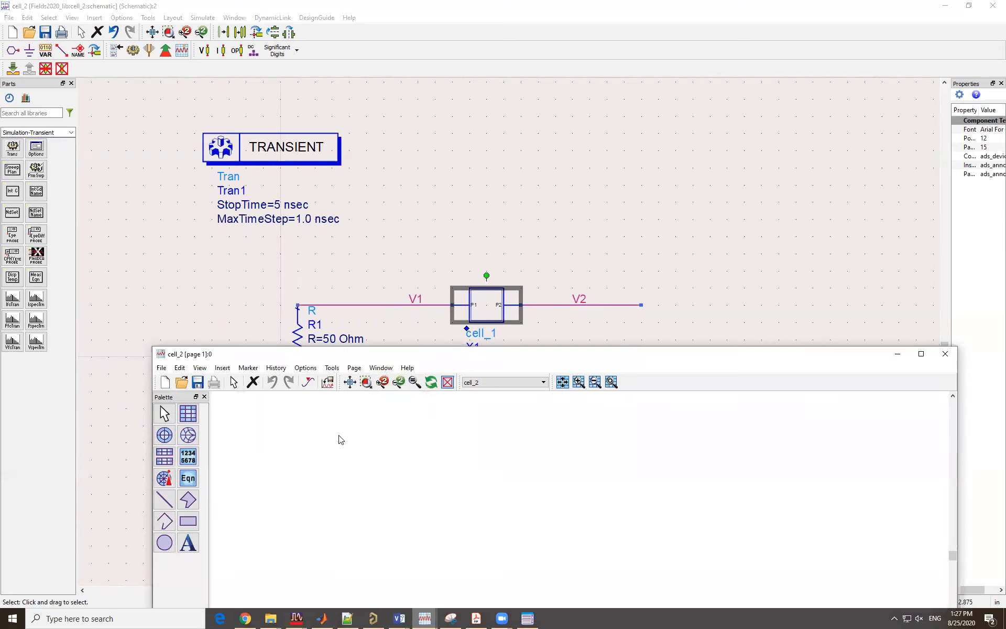
Place a rectangular plot on the blank cell_2 data display with V1 and V2 as its traces
{"action": "left_click", "coordinate": [192, 415]}
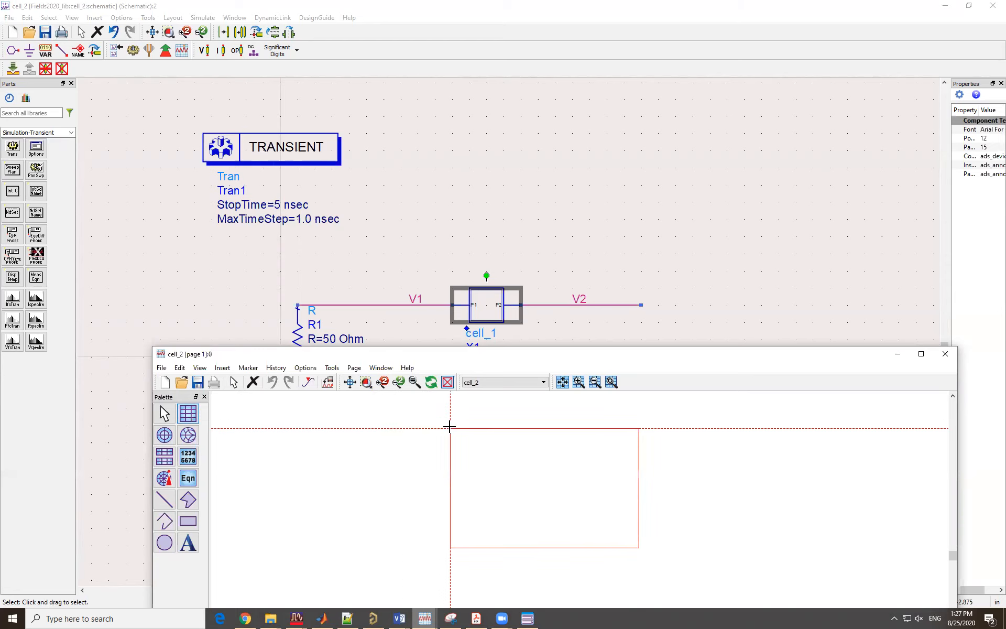
{"action": "left_click", "coordinate": [449, 427]}
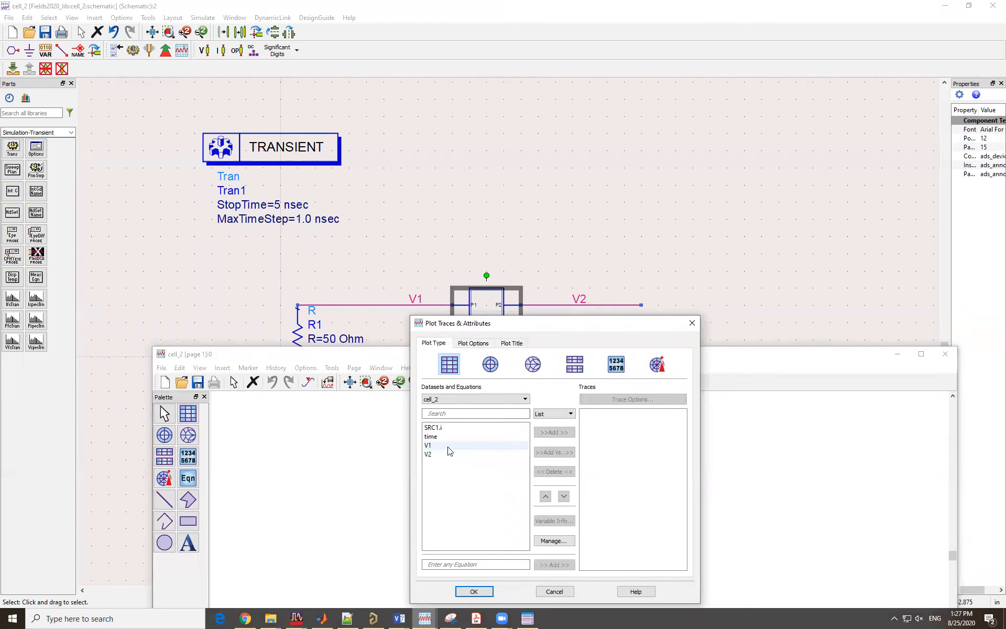
{"action": "left_click", "coordinate": [446, 445]}
{"action": "left_click", "coordinate": [550, 433]}
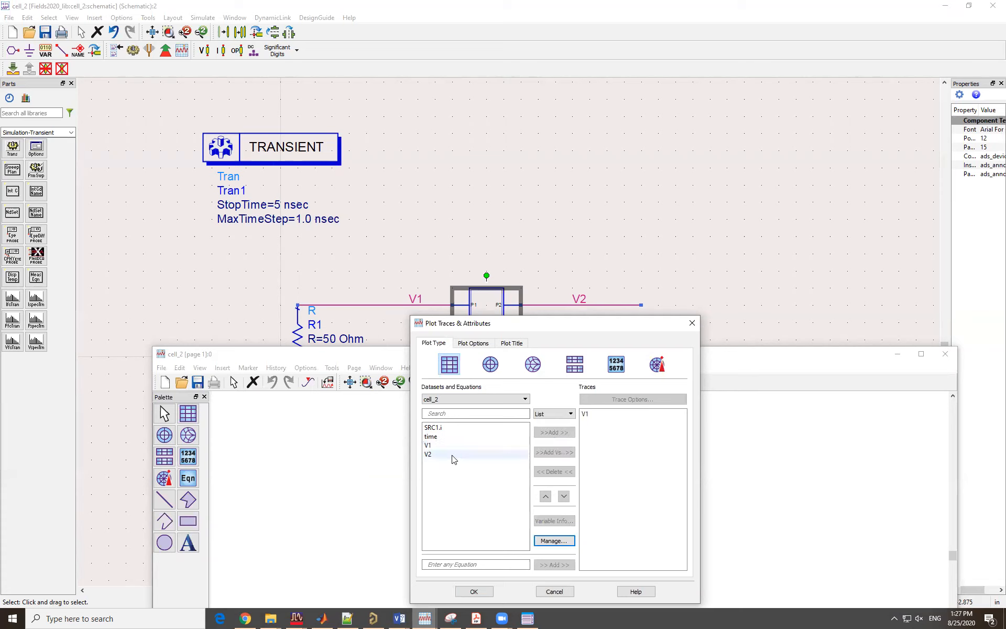
{"action": "left_click", "coordinate": [453, 454]}
{"action": "left_click", "coordinate": [554, 433]}
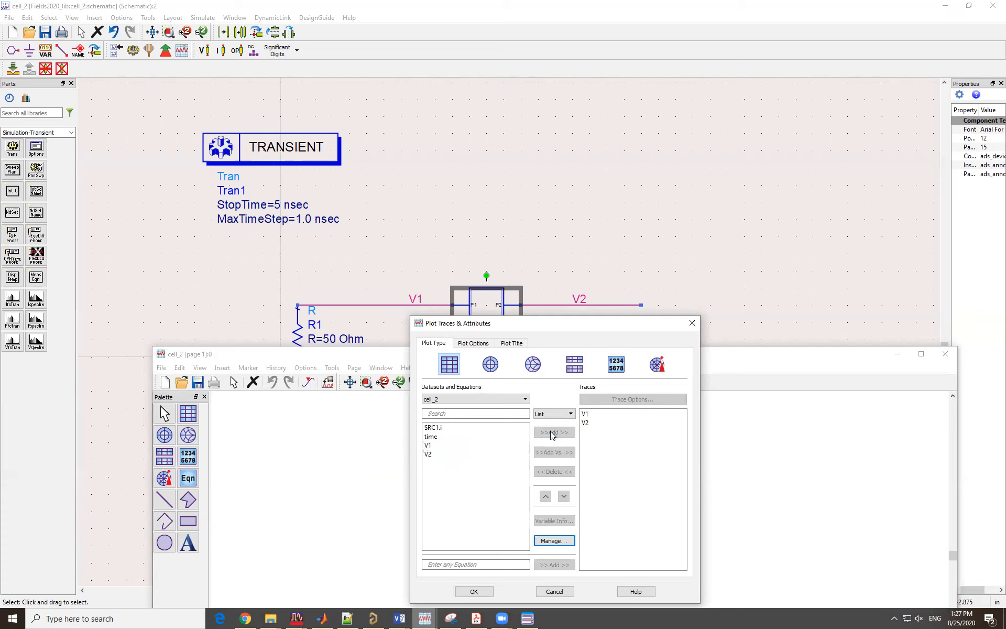
{"action": "left_click", "coordinate": [474, 592]}
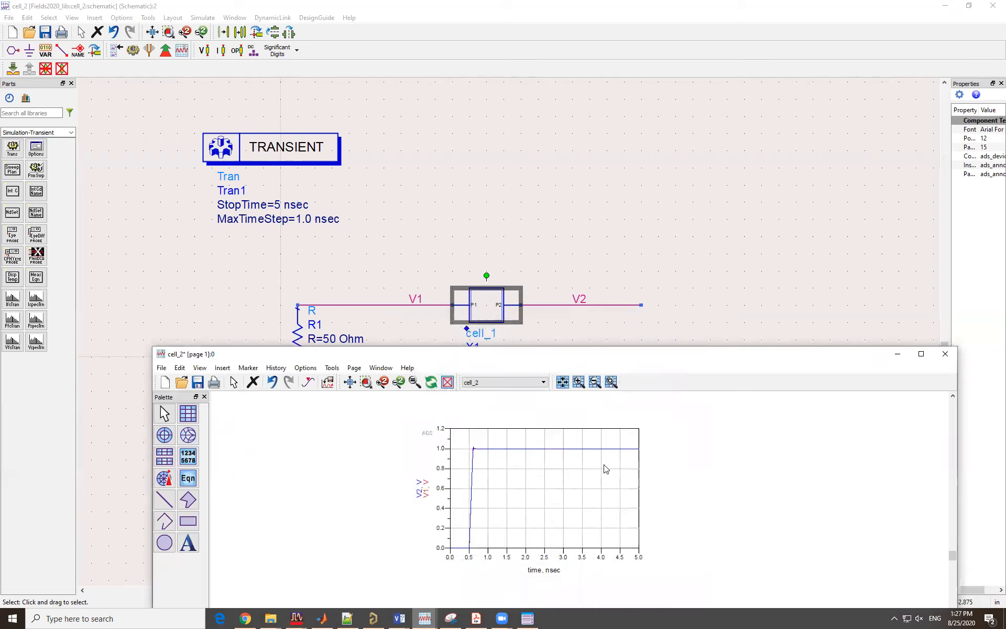
Maximize the data display, examine the V1 and V2 curves closely at the step's rising edge, and return to the cell_2 schematic
{"action": "scroll", "coordinate": [576, 598], "scroll_direction": "up", "scroll_amount": 5}
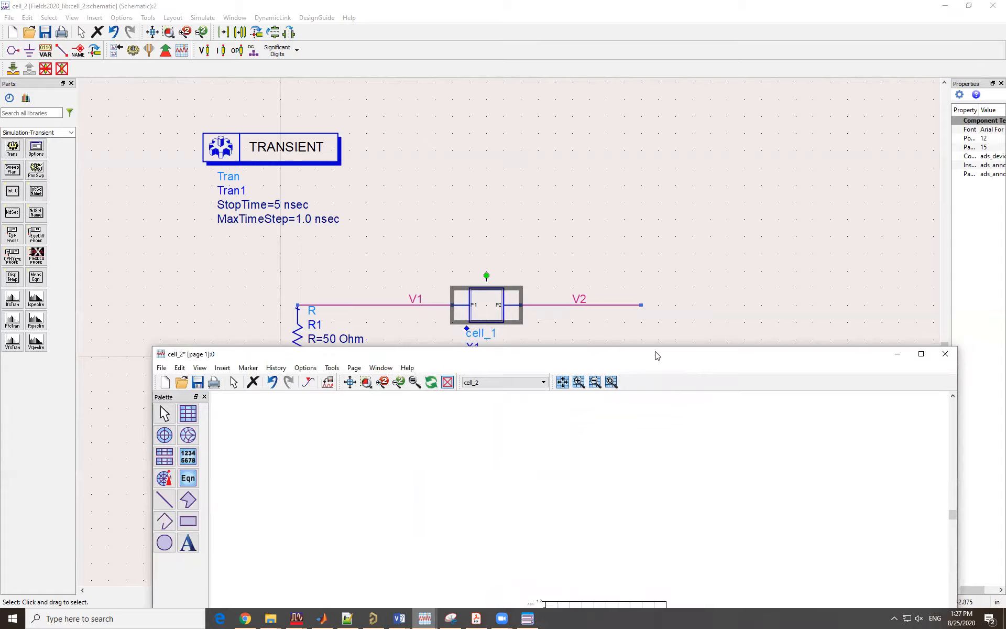
{"action": "double_click", "coordinate": [657, 356]}
{"action": "scroll", "coordinate": [532, 326], "scroll_direction": "up", "scroll_amount": 3}
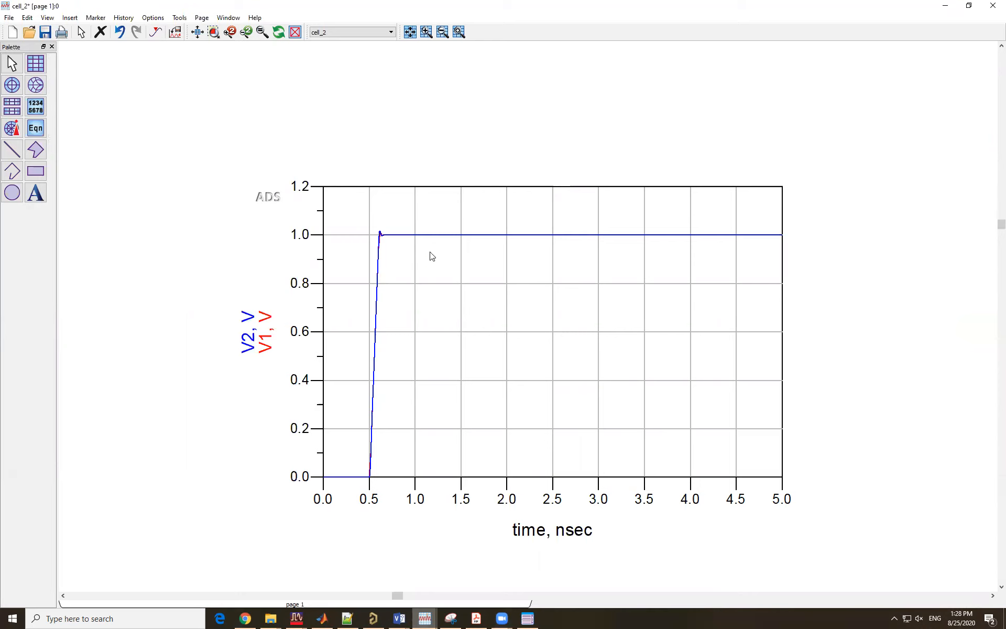
{"action": "scroll", "coordinate": [457, 274], "scroll_direction": "up", "scroll_amount": 5}
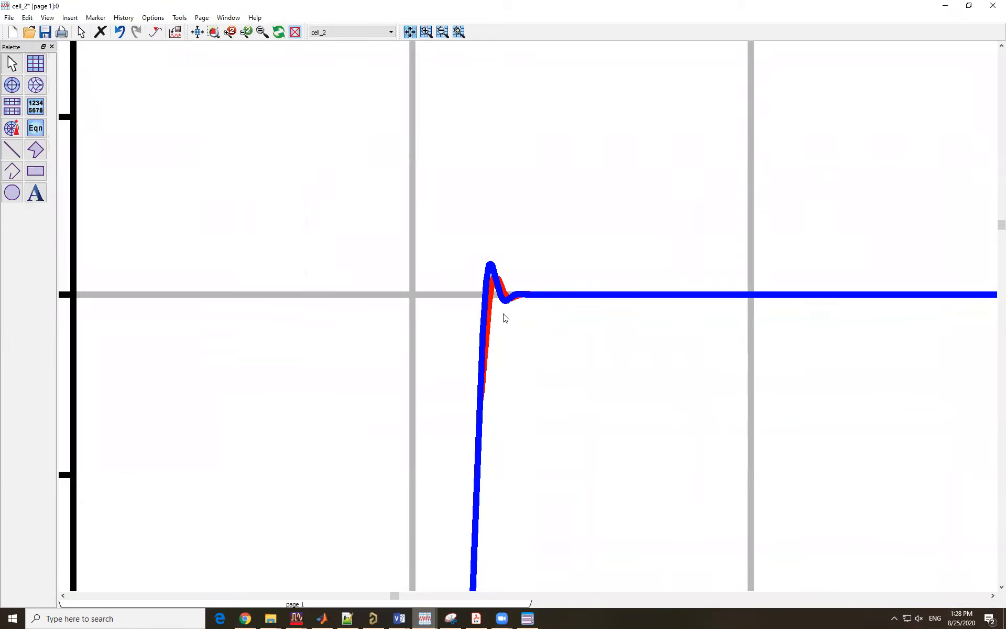
{"action": "scroll", "coordinate": [529, 321], "scroll_direction": "down", "scroll_amount": 5}
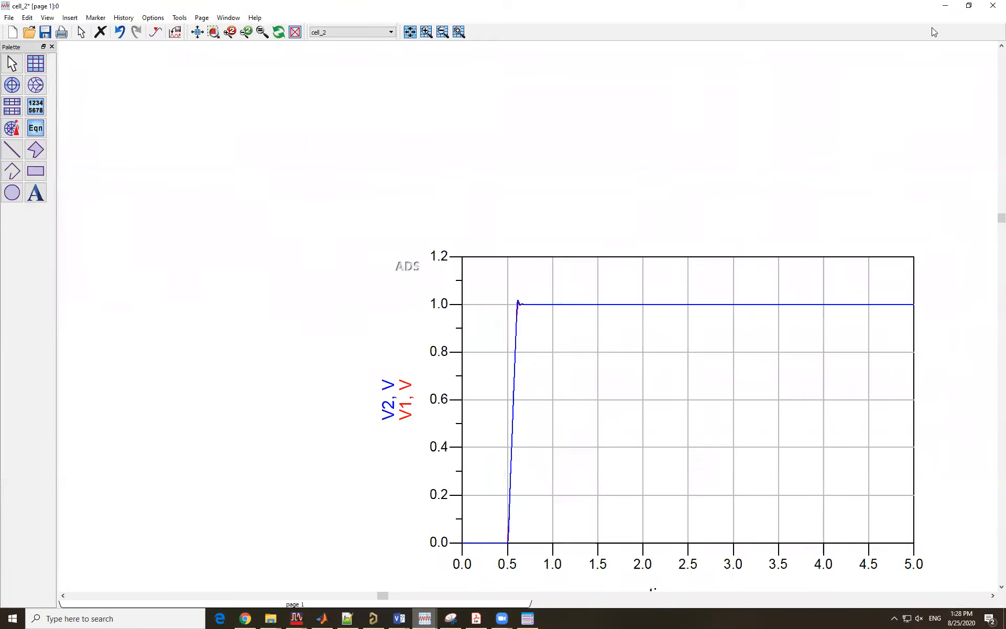
{"action": "left_click", "coordinate": [945, 5]}
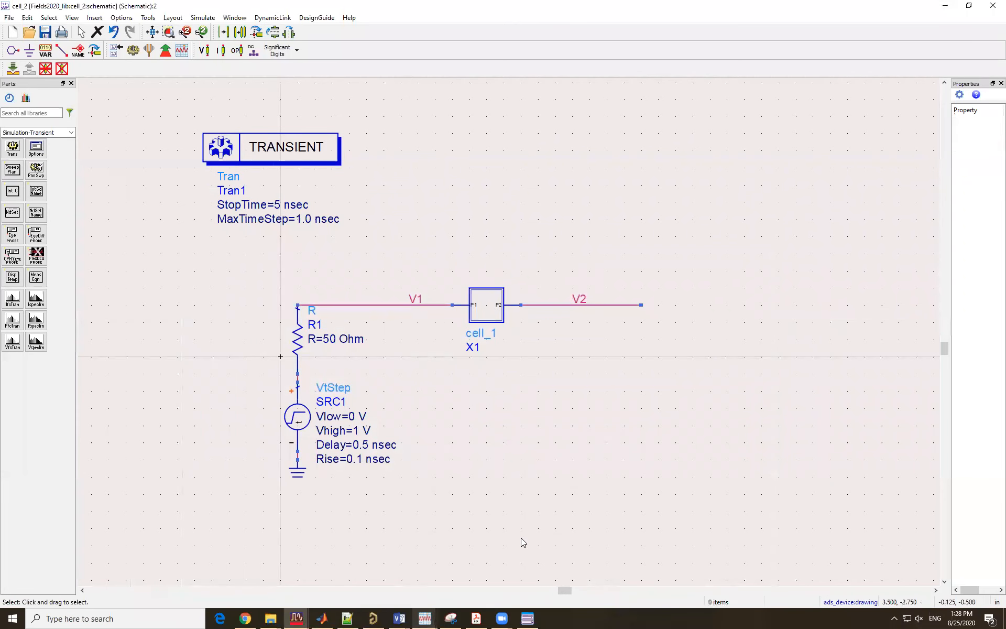
Push into the cell_1 instance to check the open-circuited capacitor, pop back out to cell_2 and clear the selection
{"action": "left_click", "coordinate": [486, 309]}
{"action": "left_click", "coordinate": [18, 70]}
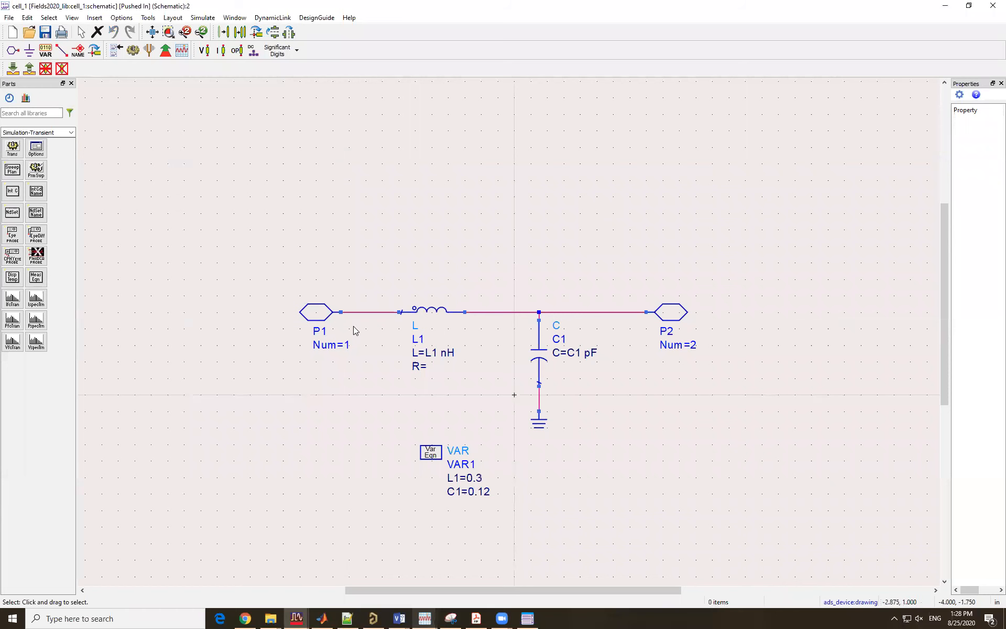
{"action": "left_click", "coordinate": [29, 68]}
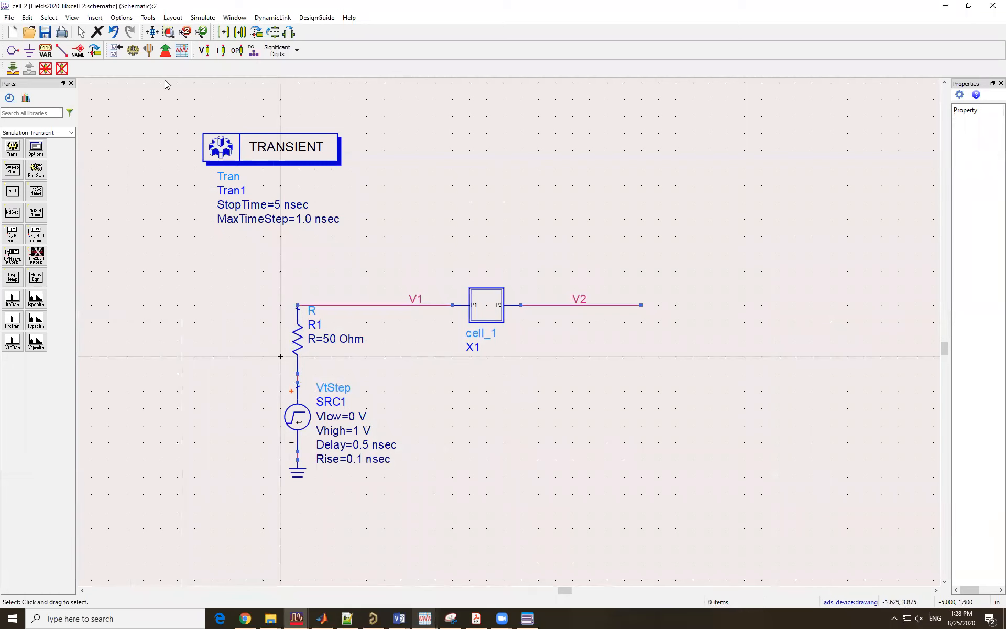
{"action": "left_click", "coordinate": [485, 301]}
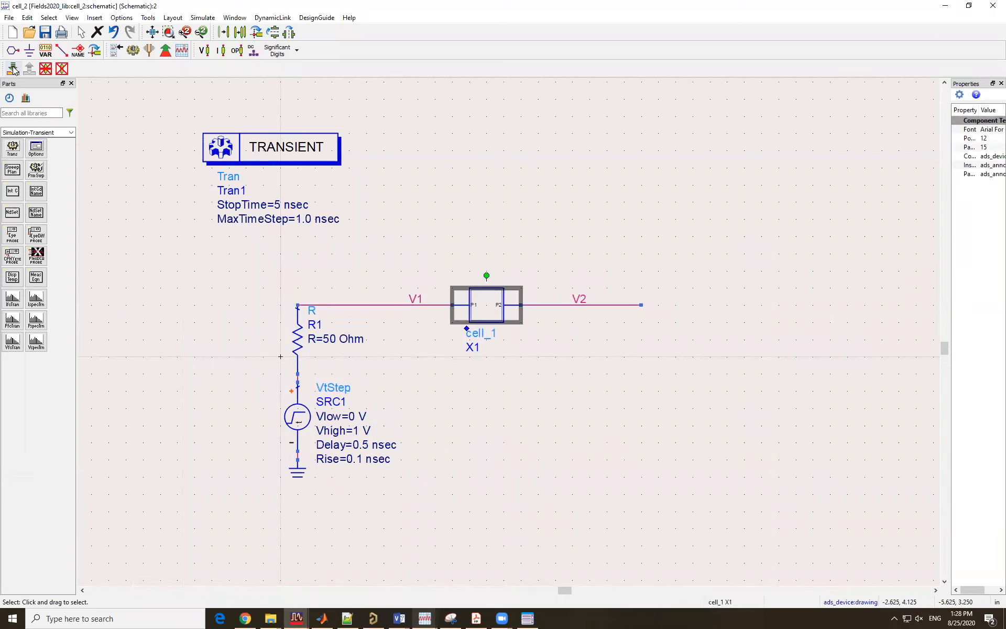
{"action": "left_click", "coordinate": [649, 296]}
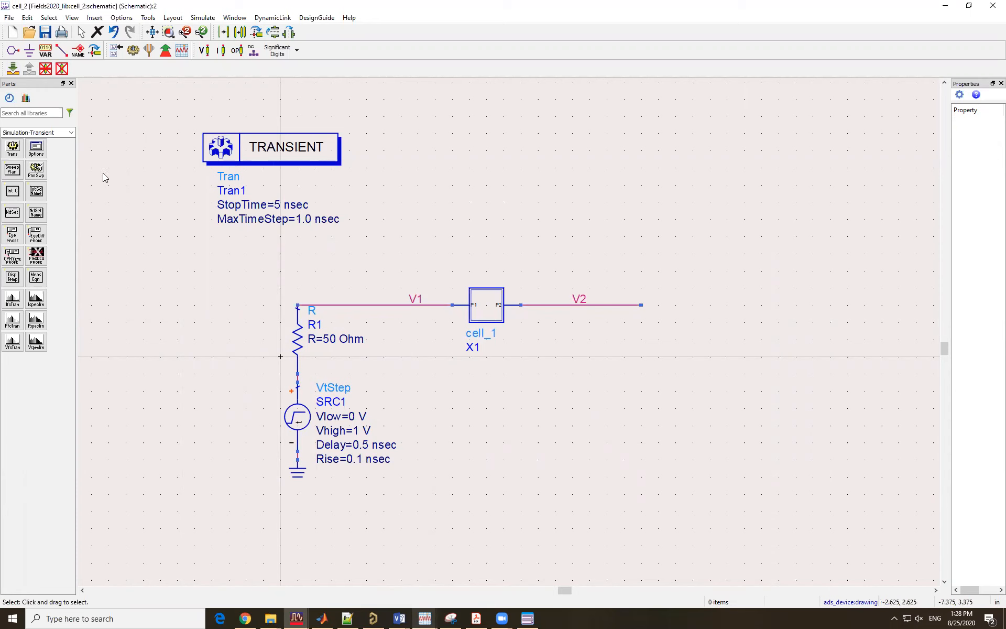
Find the resistor R in the parts library and connect a vertical 50 Ohm resistor to the open end of the V2 wire
{"action": "left_click", "coordinate": [48, 114]}
{"action": "type", "text": "r"}
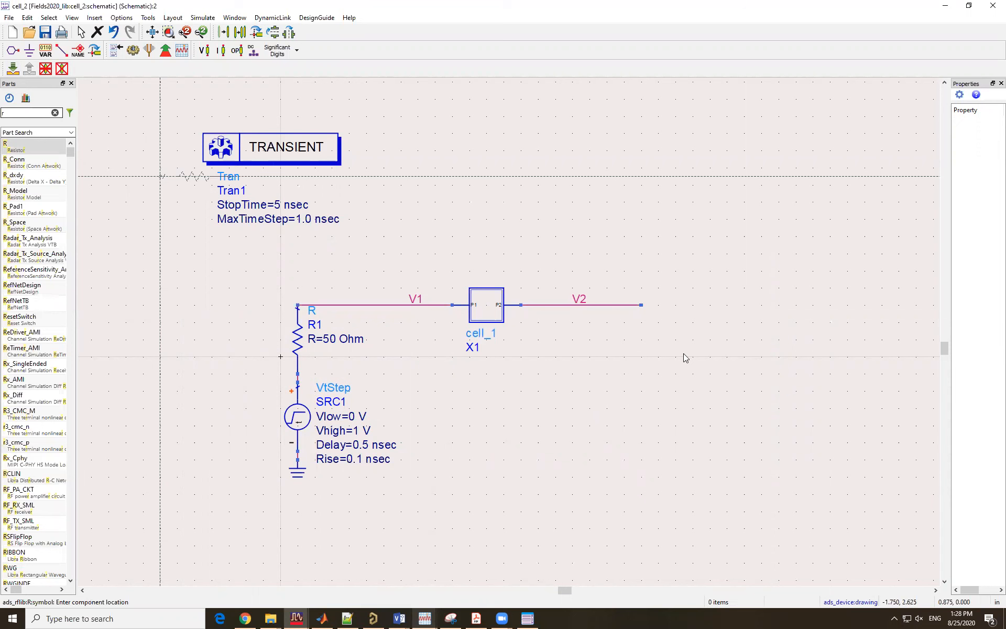
{"action": "left_click", "coordinate": [650, 357]}
{"action": "key", "text": "Escape"}
{"action": "left_click_drag", "start_coordinate": [649, 400], "coordinate": [642, 346]}
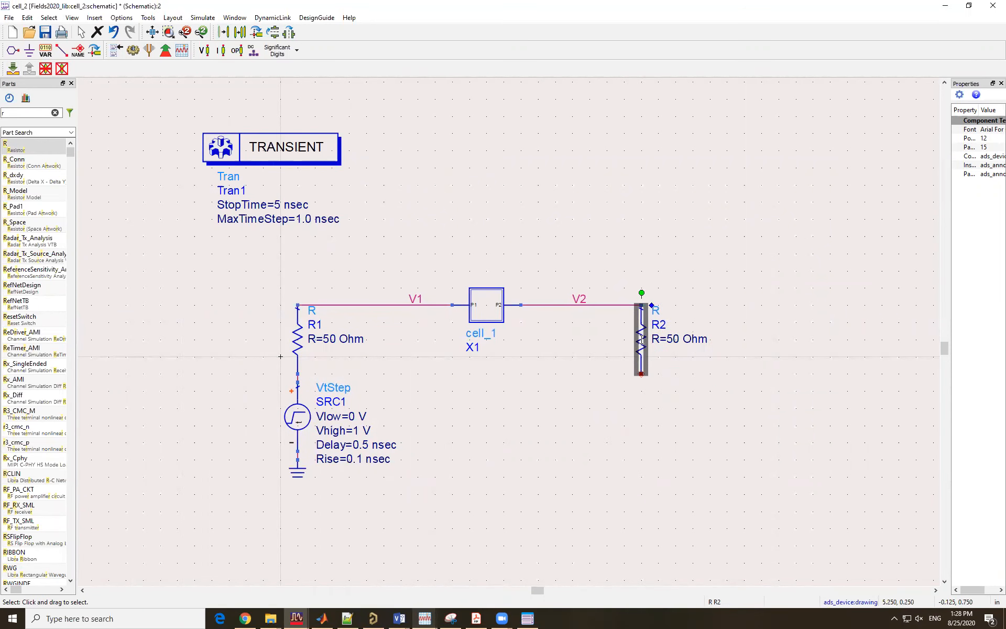
{"action": "left_click", "coordinate": [702, 279]}
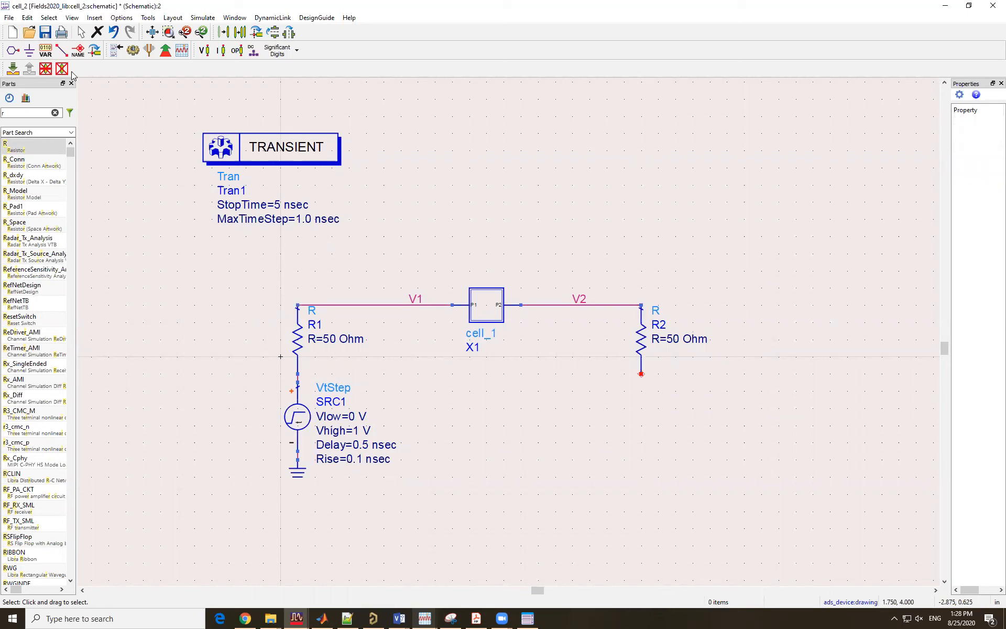
Ground the lower end of load resistor R2, and lower the ground and resistor so short wires join them to the circuit
{"action": "left_click", "coordinate": [29, 50]}
{"action": "left_click", "coordinate": [641, 373]}
{"action": "key", "text": "Escape"}
{"action": "left_click_drag", "start_coordinate": [642, 388], "coordinate": [644, 444]}
{"action": "left_click", "coordinate": [668, 398]}
{"action": "left_click_drag", "start_coordinate": [646, 334], "coordinate": [647, 366]}
{"action": "left_click", "coordinate": [708, 325]}
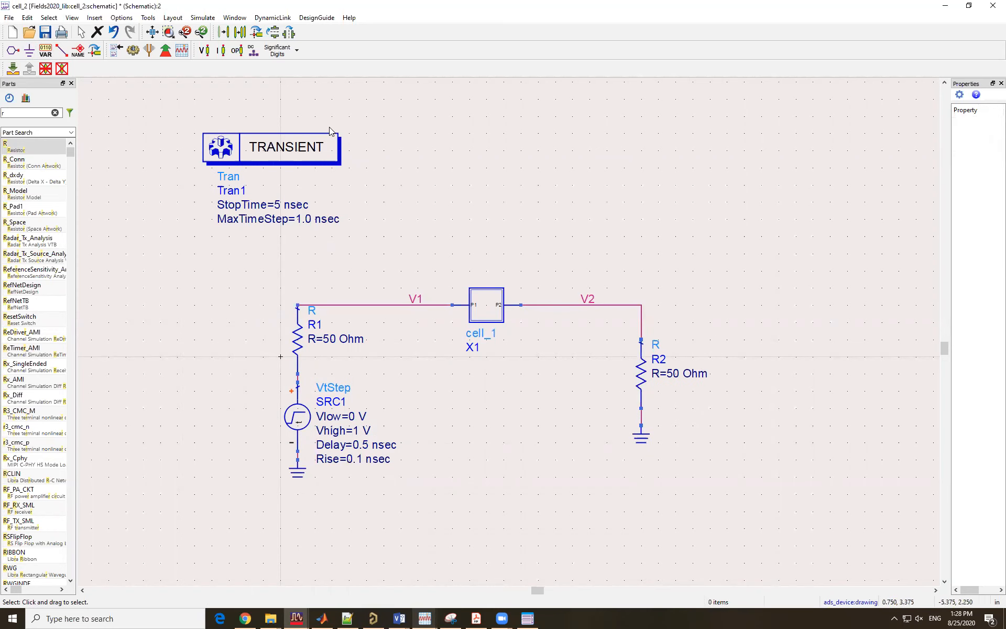
Rerun the transient simulation with the 50 Ohm load, inspect the updated V1 and V2 curves in the maximized plot, and return to the schematic
{"action": "left_click", "coordinate": [133, 53]}
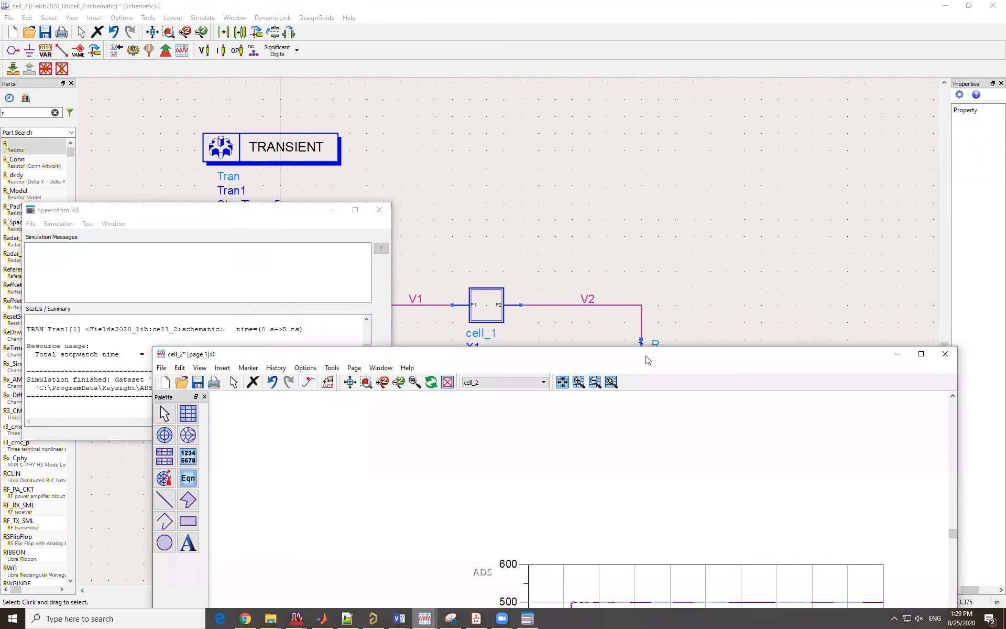
{"action": "double_click", "coordinate": [646, 358]}
{"action": "scroll", "coordinate": [580, 354], "scroll_direction": "down", "scroll_amount": 1}
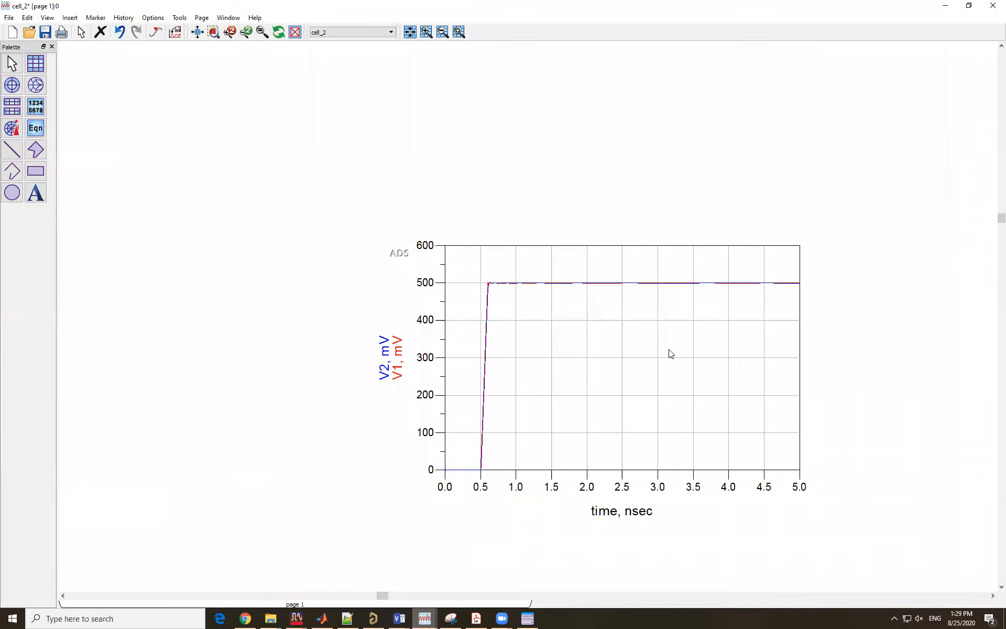
{"action": "scroll", "coordinate": [610, 336], "scroll_direction": "up", "scroll_amount": 1}
{"action": "scroll", "coordinate": [483, 300], "scroll_direction": "up", "scroll_amount": 1}
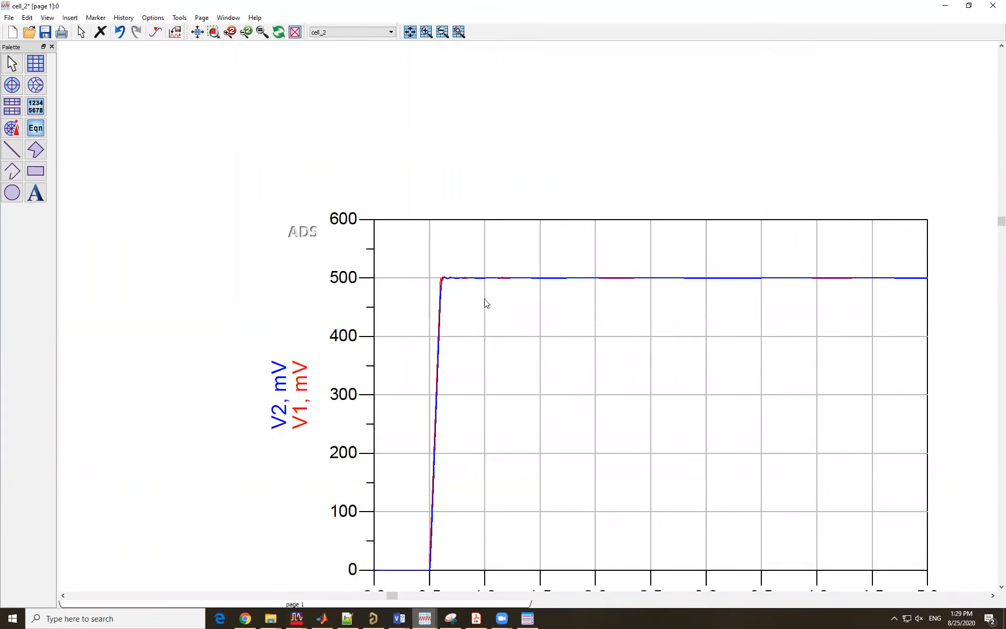
{"action": "scroll", "coordinate": [506, 308], "scroll_direction": "up", "scroll_amount": 1}
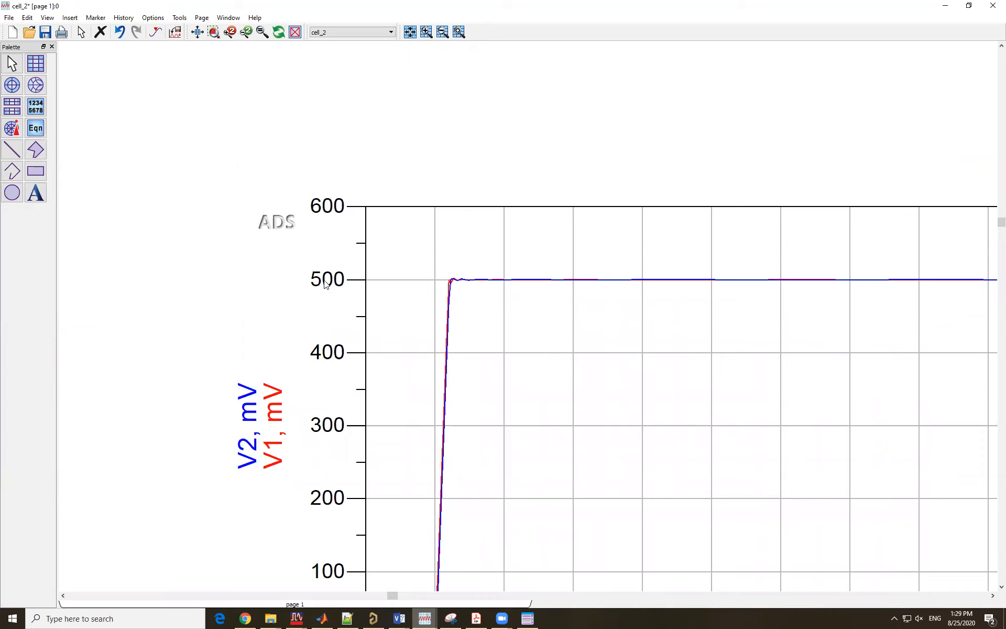
{"action": "scroll", "coordinate": [606, 332], "scroll_direction": "down", "scroll_amount": 3}
{"action": "scroll", "coordinate": [653, 351], "scroll_direction": "up", "scroll_amount": 1}
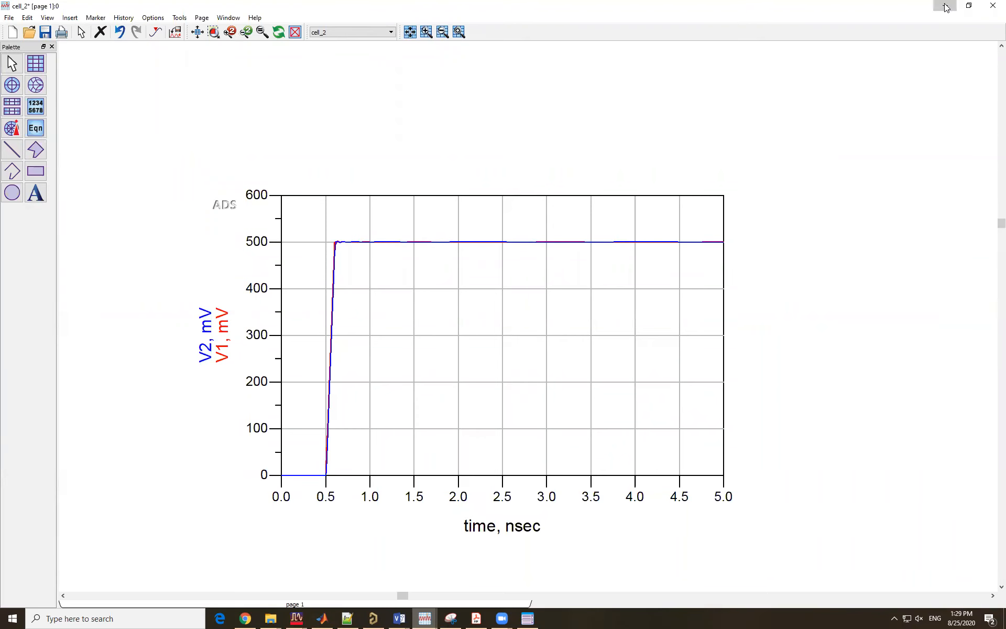
{"action": "left_click", "coordinate": [993, 5]}
Review the loaded circuit and the LC network inside cell_1, return to cell_2 and save its schematic
{"action": "scroll", "coordinate": [481, 379], "scroll_direction": "up", "scroll_amount": 1}
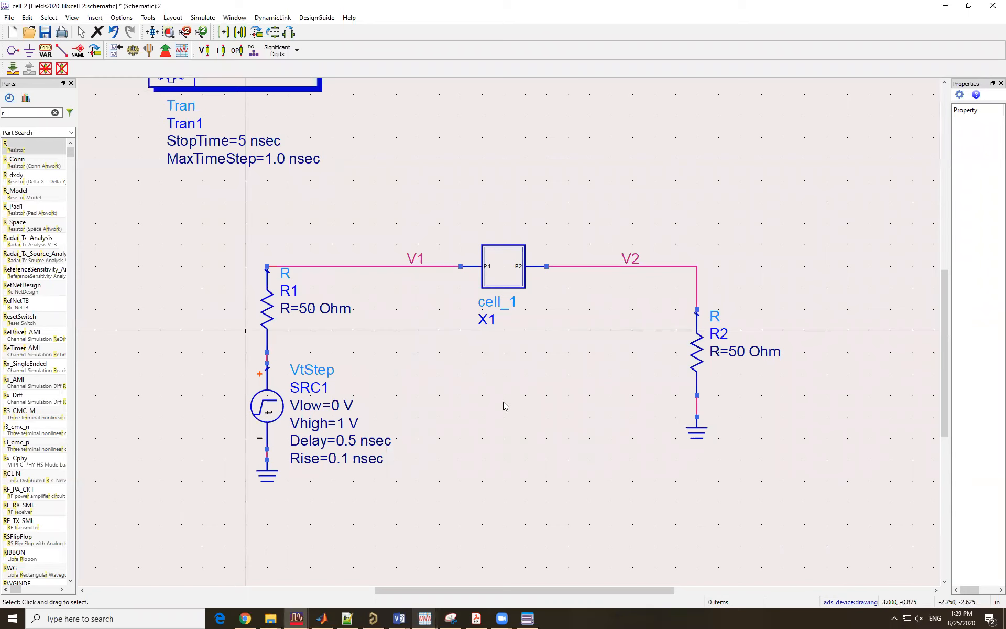
{"action": "scroll", "coordinate": [515, 362], "scroll_direction": "down", "scroll_amount": 1}
{"action": "scroll", "coordinate": [515, 361], "scroll_direction": "down", "scroll_amount": 1}
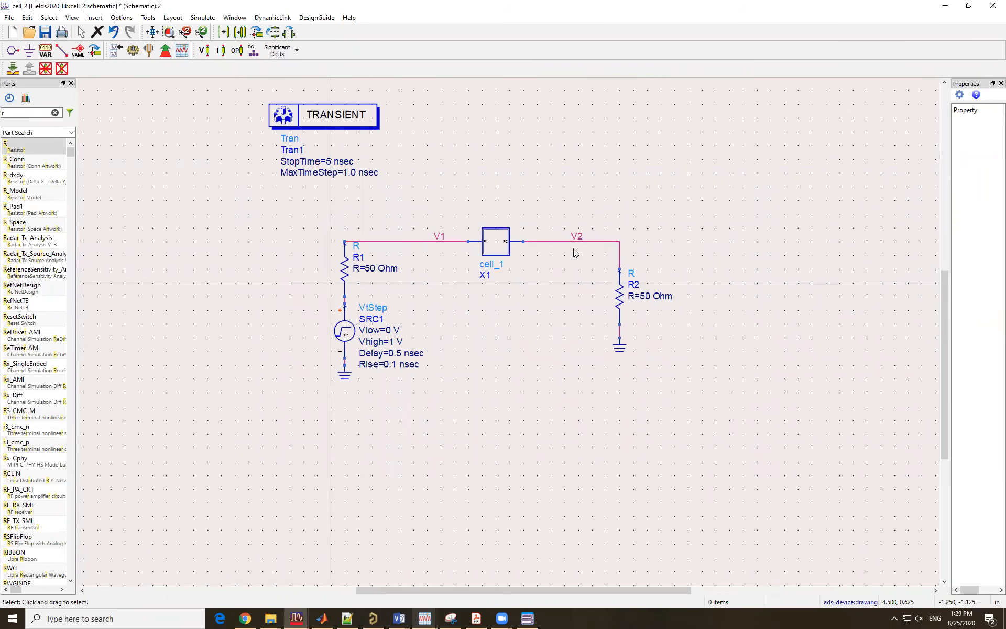
{"action": "scroll", "coordinate": [573, 248], "scroll_direction": "up", "scroll_amount": 1}
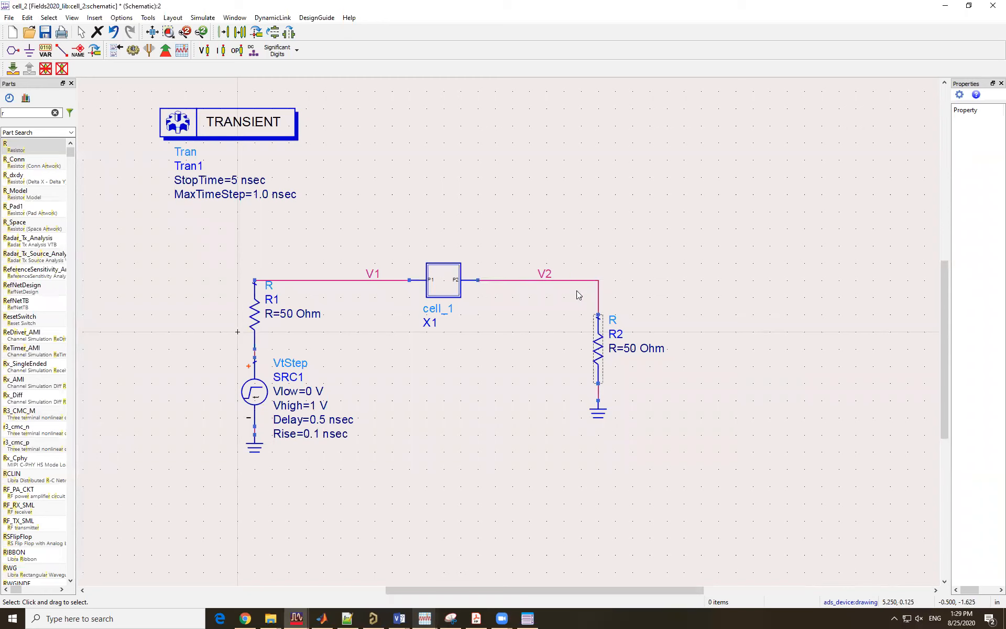
{"action": "left_click", "coordinate": [441, 280]}
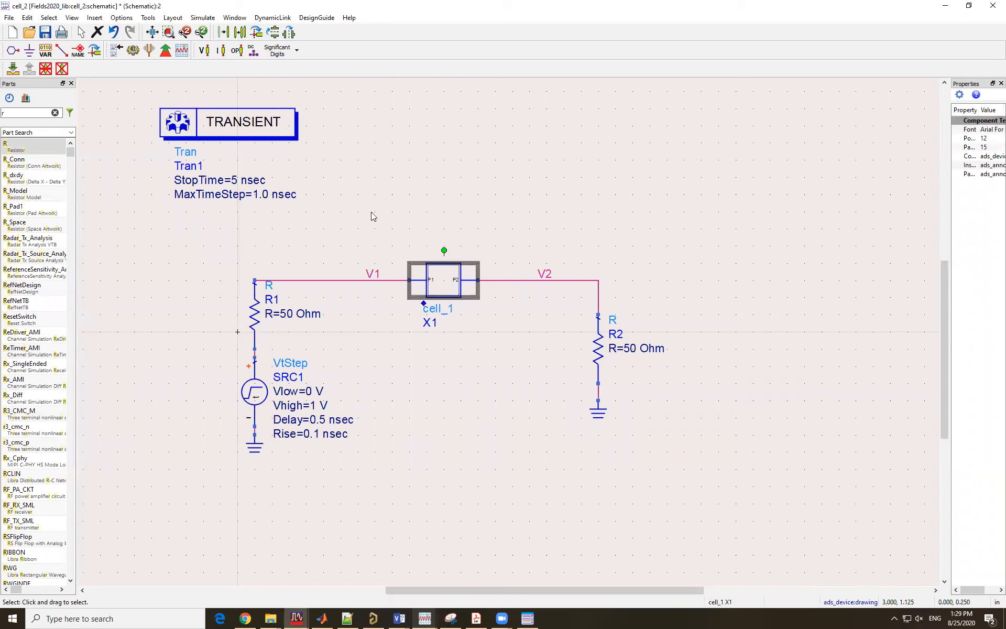
{"action": "left_click", "coordinate": [13, 69]}
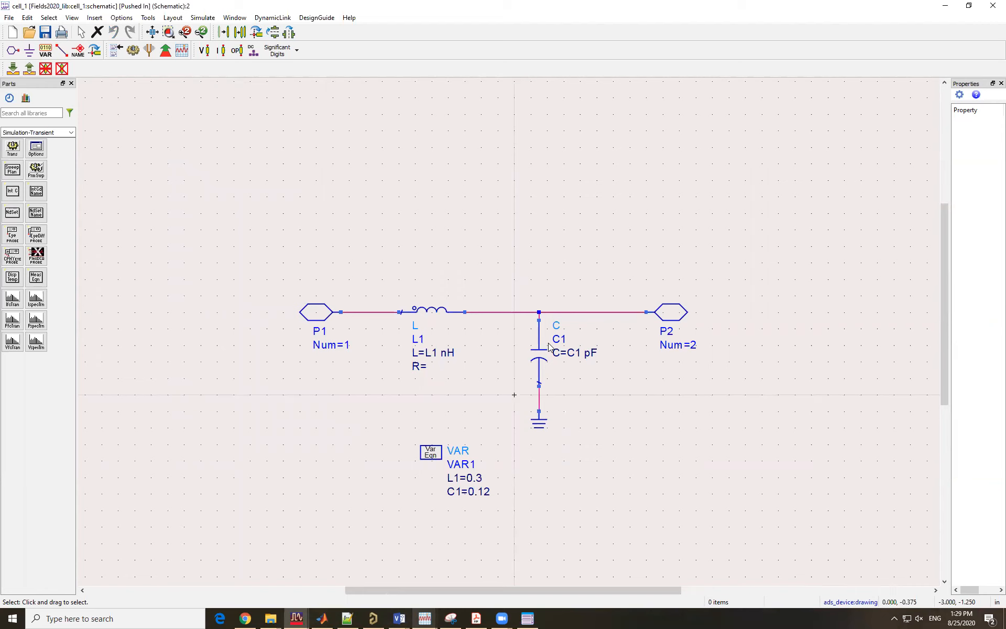
{"action": "left_click", "coordinate": [29, 69]}
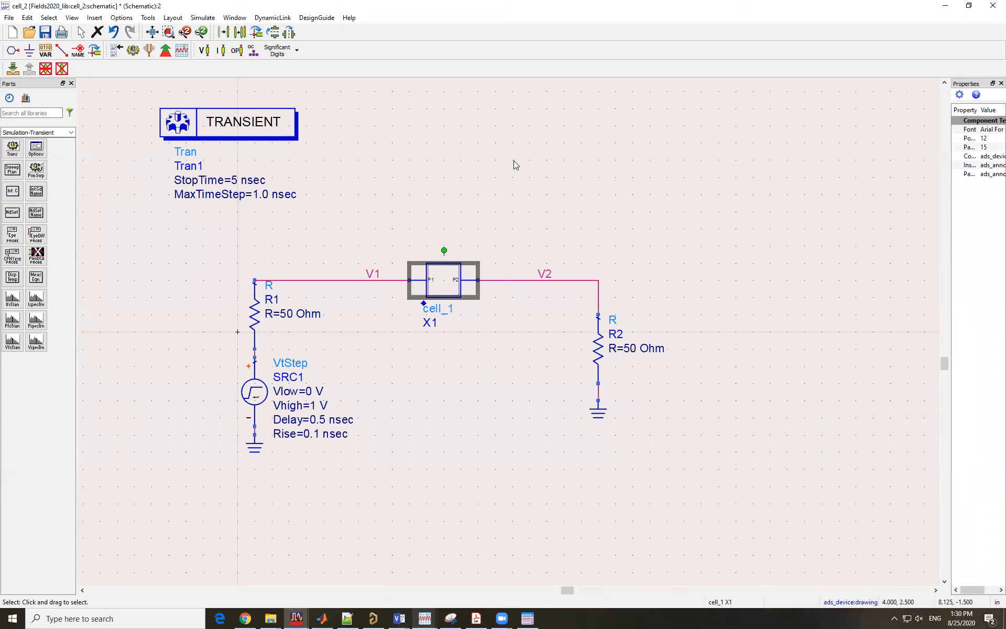
{"action": "key", "text": "ctrl+z"}
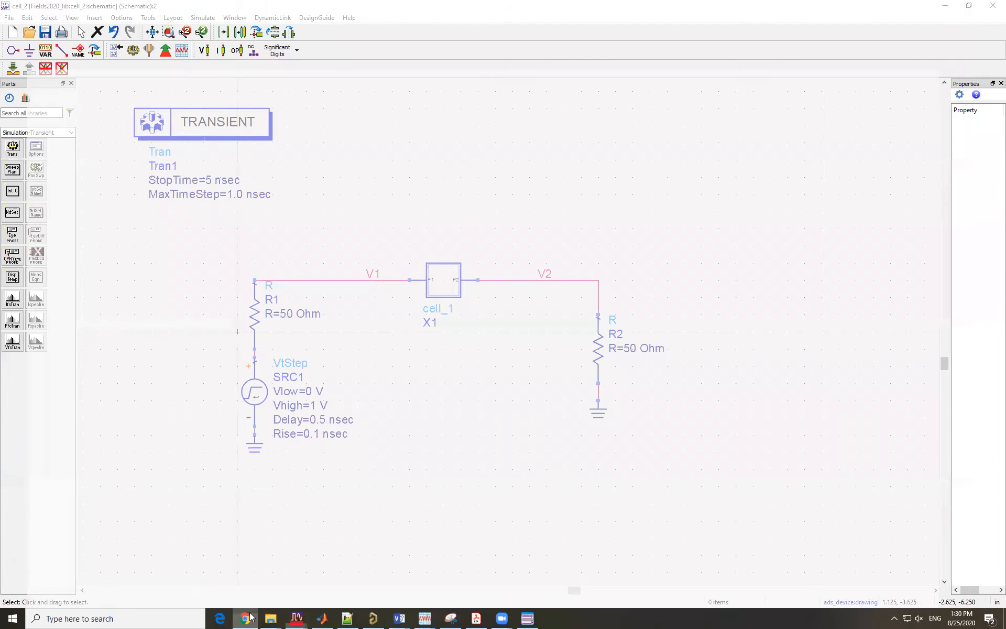
Switch to the project PDF in Chrome and read the Part 1 requirements and the Part 2 rise-time instructions
{"action": "left_click", "coordinate": [245, 618]}
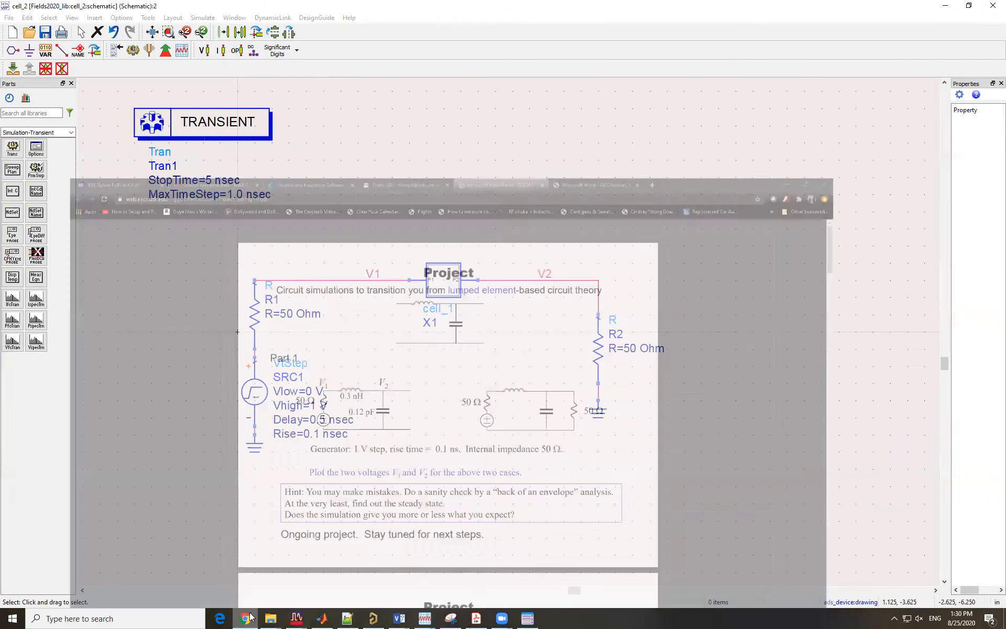
{"action": "scroll", "coordinate": [494, 357], "scroll_direction": "down", "scroll_amount": 2}
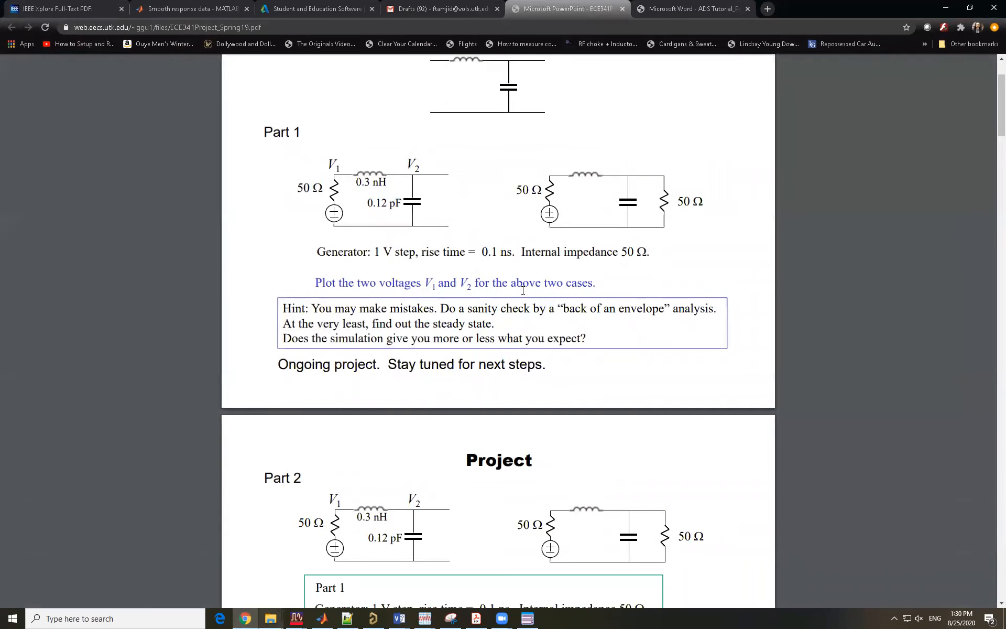
{"action": "scroll", "coordinate": [424, 284], "scroll_direction": "up", "scroll_amount": 2}
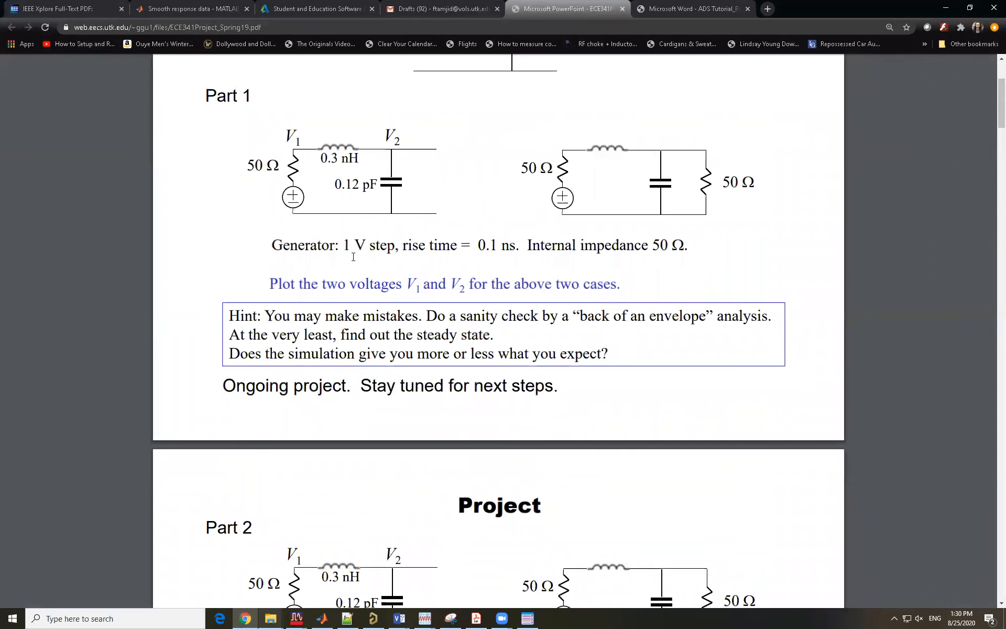
{"action": "scroll", "coordinate": [460, 314], "scroll_direction": "down", "scroll_amount": 6}
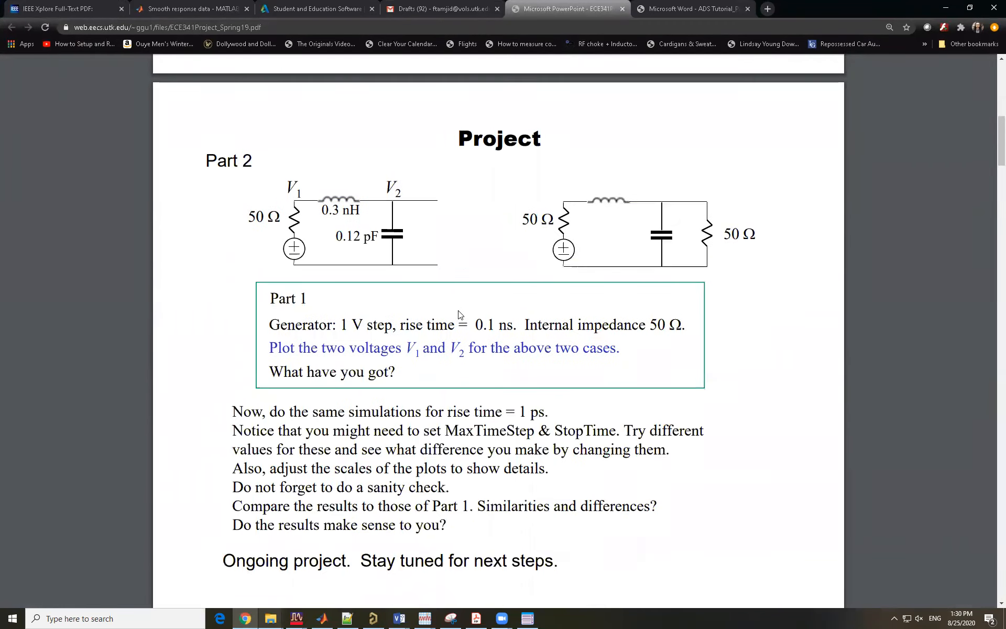
{"action": "scroll", "coordinate": [509, 273], "scroll_direction": "down", "scroll_amount": 2}
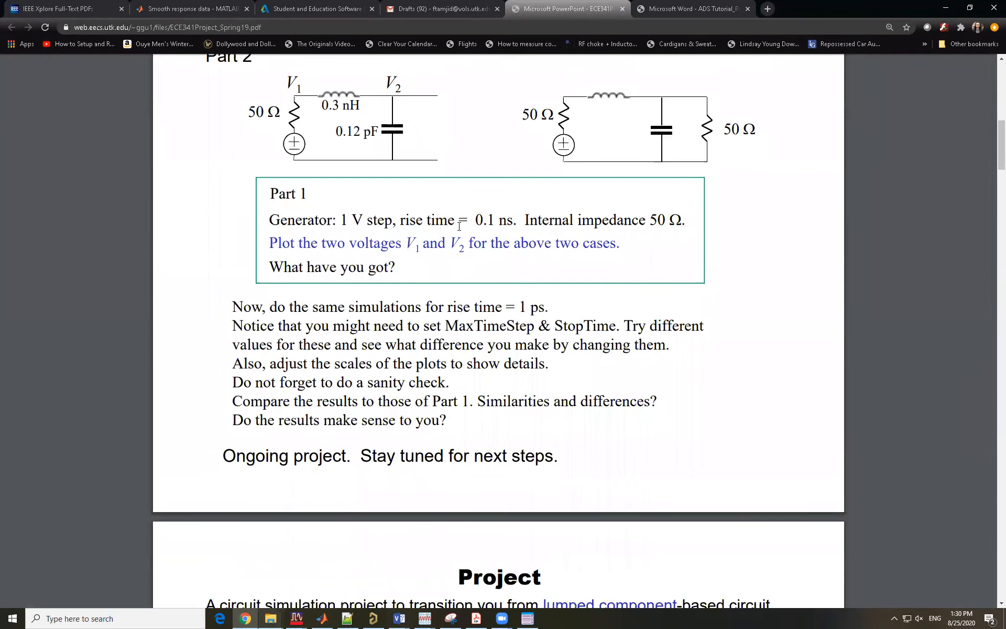
Read the project PDF's Part 2 to Part 5 instructions, then return to the cell_2 schematic in ADS
{"action": "scroll", "coordinate": [472, 278], "scroll_direction": "down", "scroll_amount": 5}
{"action": "scroll", "coordinate": [491, 272], "scroll_direction": "up", "scroll_amount": 6}
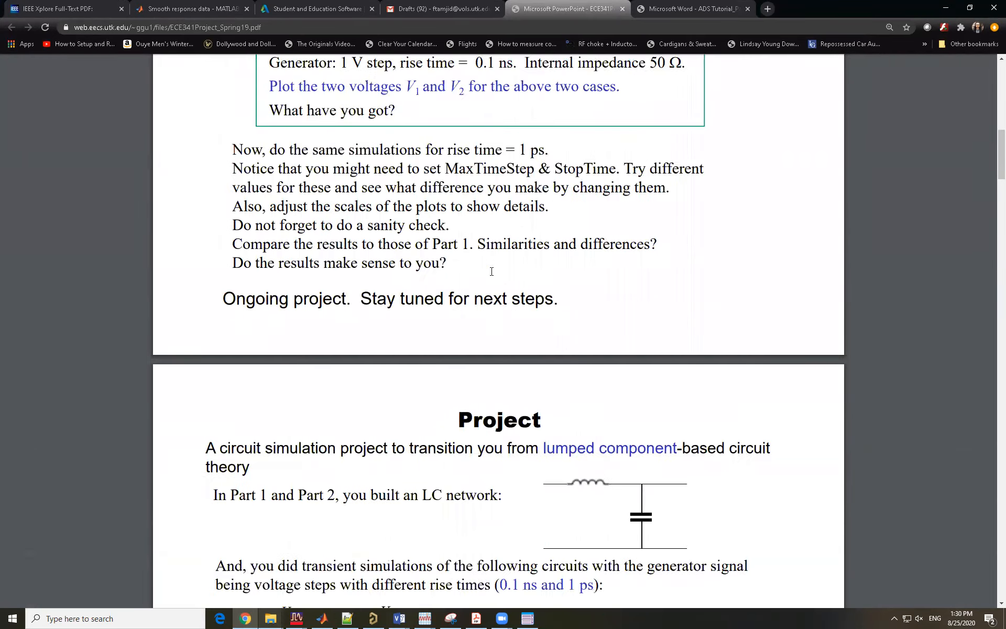
{"action": "scroll", "coordinate": [440, 296], "scroll_direction": "down", "scroll_amount": 8}
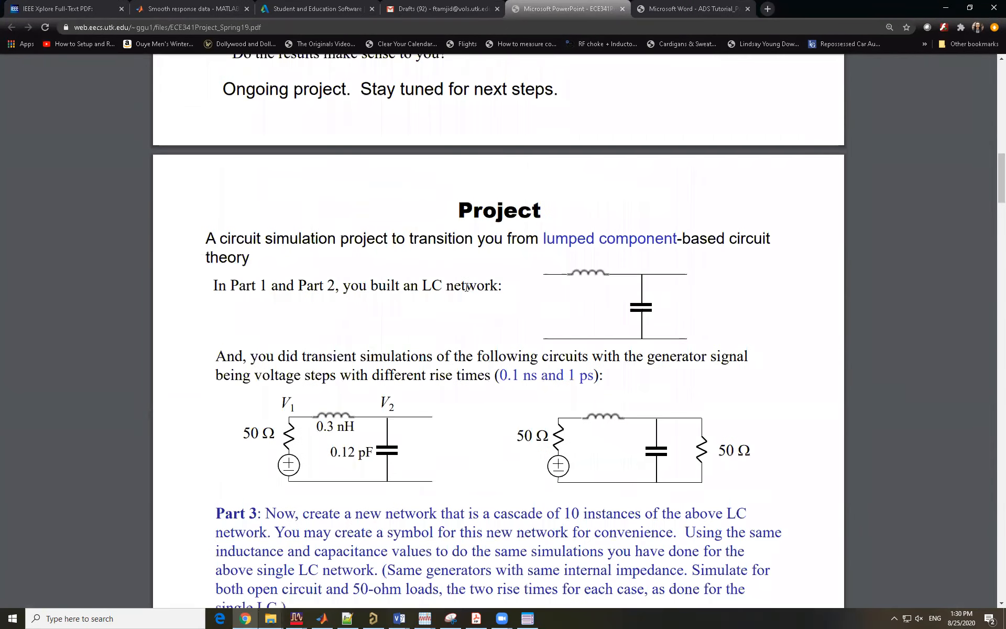
{"action": "scroll", "coordinate": [481, 291], "scroll_direction": "down", "scroll_amount": 6}
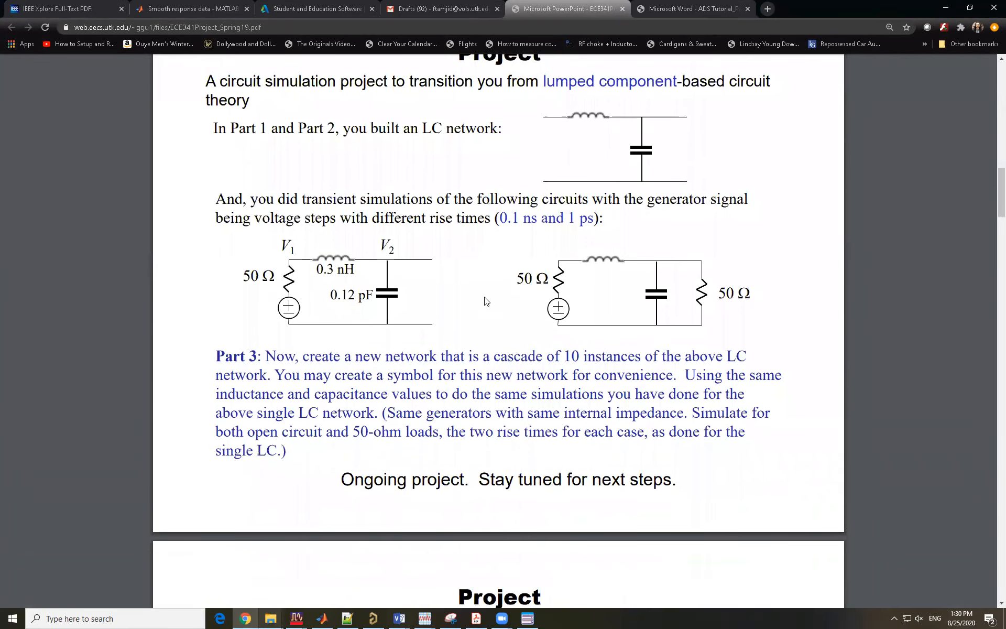
{"action": "scroll", "coordinate": [487, 303], "scroll_direction": "down", "scroll_amount": 5}
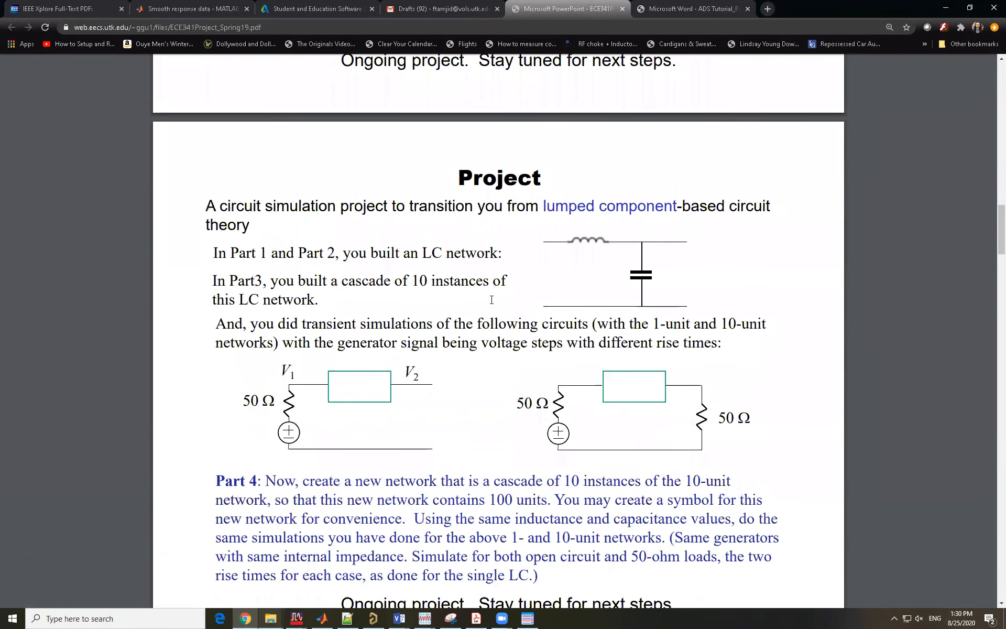
{"action": "scroll", "coordinate": [492, 302], "scroll_direction": "down", "scroll_amount": 8}
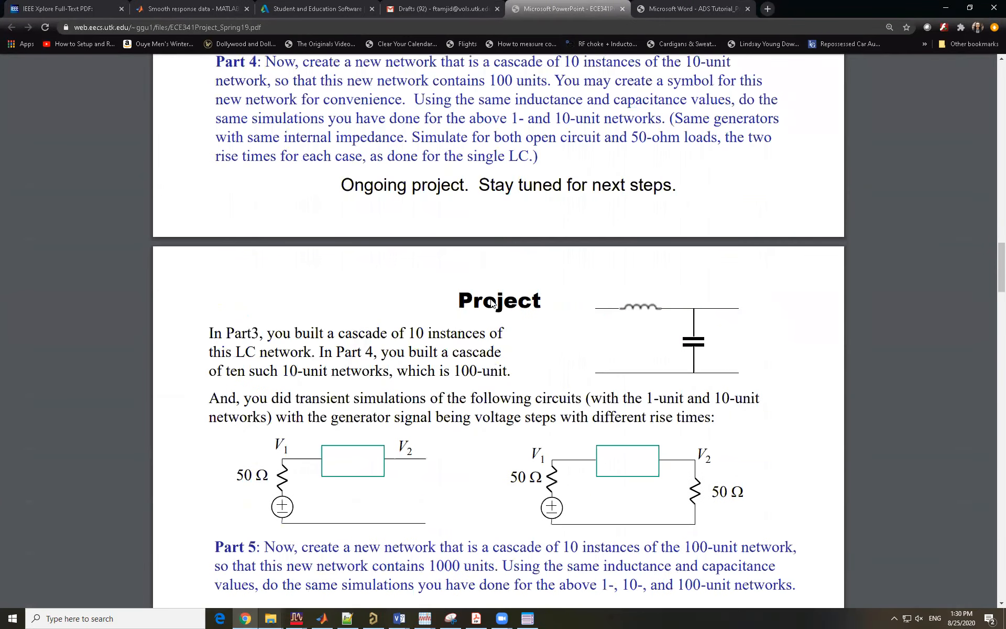
{"action": "scroll", "coordinate": [492, 303], "scroll_direction": "up", "scroll_amount": 20}
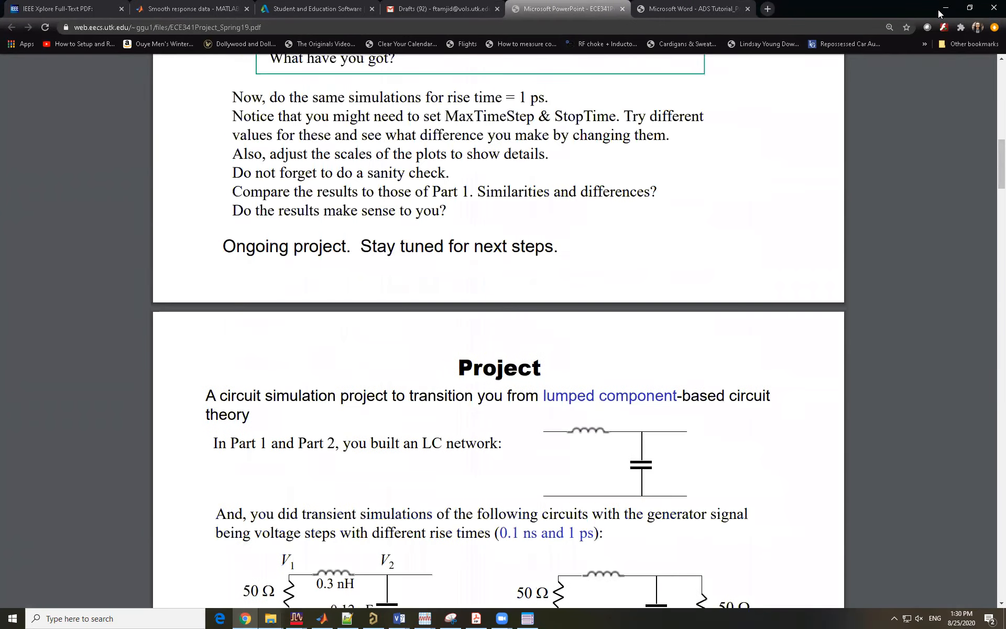
{"action": "left_click", "coordinate": [946, 9]}
Move the Transient simulation controller farther left of the circuit and slightly closer to the level of the V1 wire
{"action": "scroll", "coordinate": [498, 355], "scroll_direction": "down", "scroll_amount": 1}
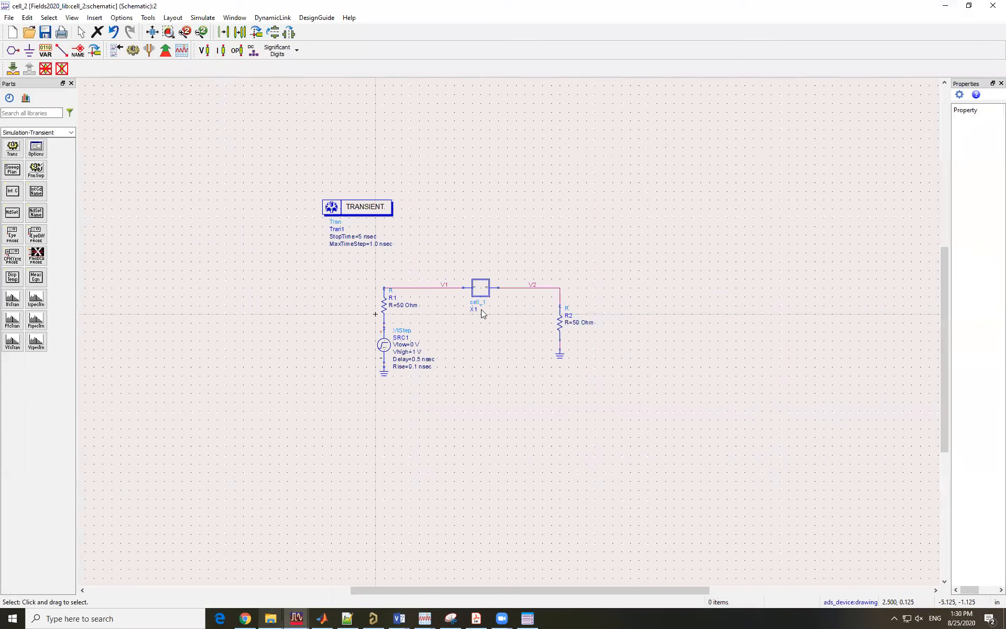
{"action": "scroll", "coordinate": [497, 314], "scroll_direction": "up", "scroll_amount": 1}
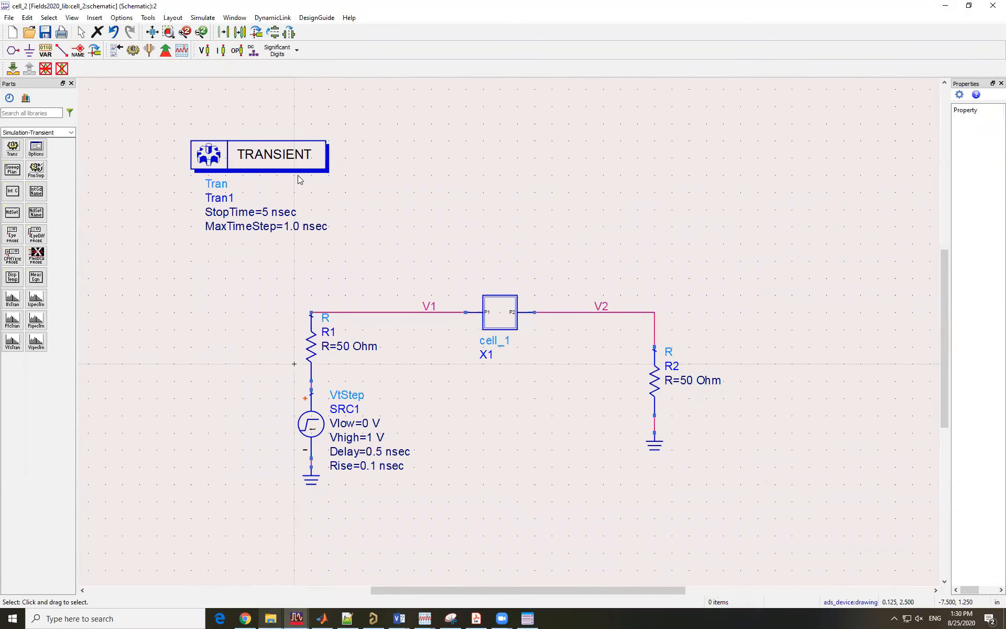
{"action": "left_click", "coordinate": [372, 193]}
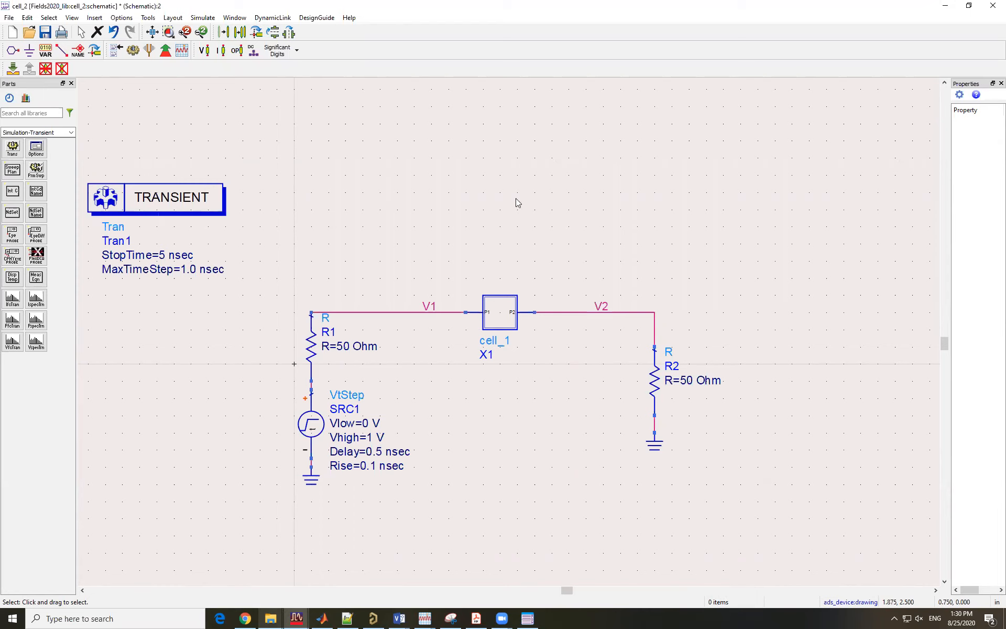
Inspect the LC network inside the cell_1 instance X1 and return to the cell_2 schematic
{"action": "left_click", "coordinate": [521, 321]}
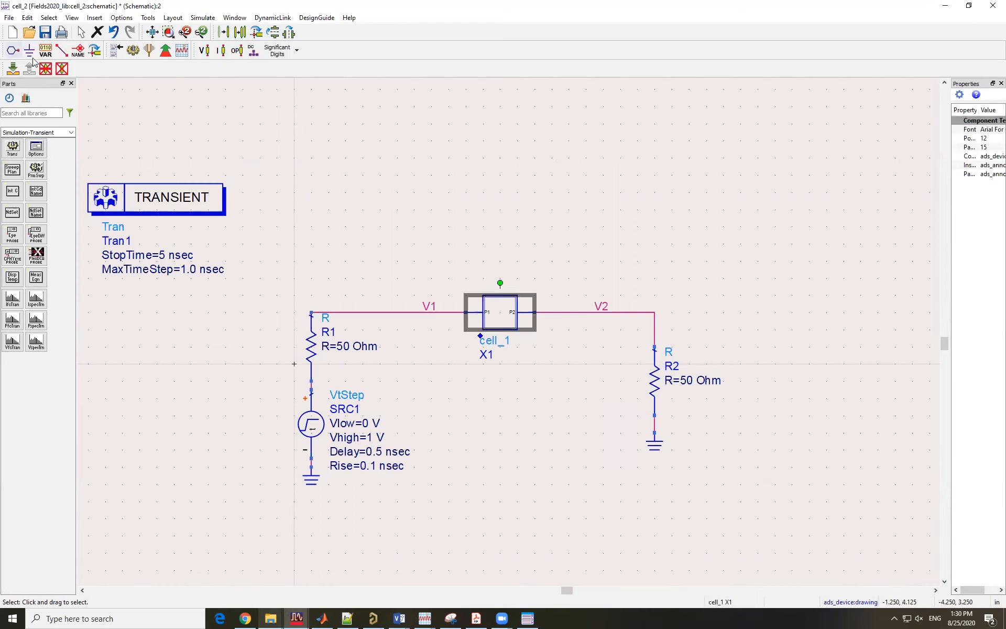
{"action": "left_click", "coordinate": [12, 68]}
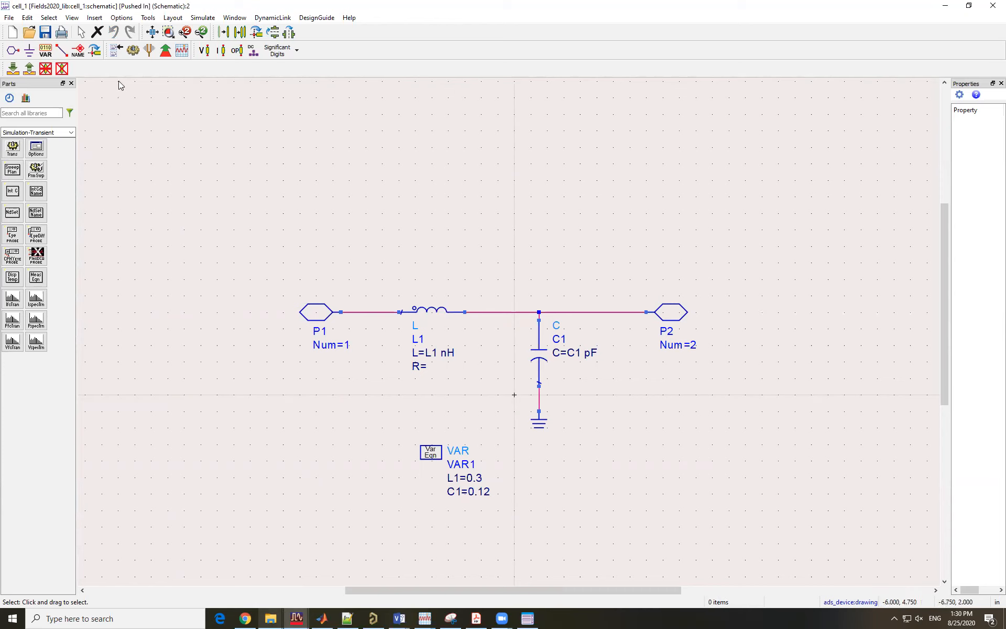
{"action": "left_click", "coordinate": [29, 69]}
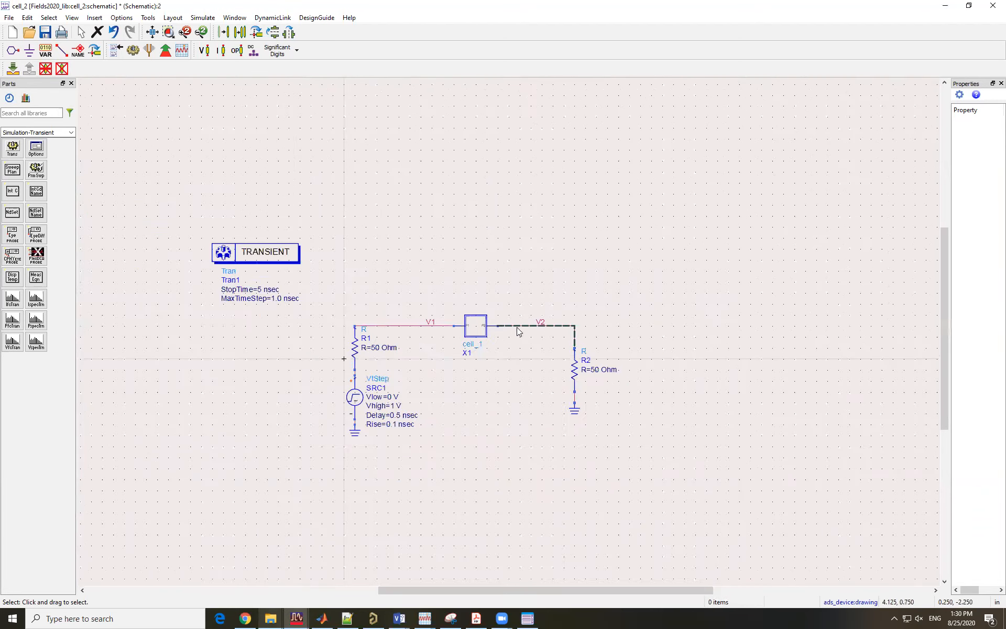
Shift the Transient controller farther up and left, away from the circuit, and save the cell_2 schematic
{"action": "left_click_drag", "start_coordinate": [321, 266], "coordinate": [269, 241]}
{"action": "left_click_drag", "start_coordinate": [624, 476], "coordinate": [339, 283]}
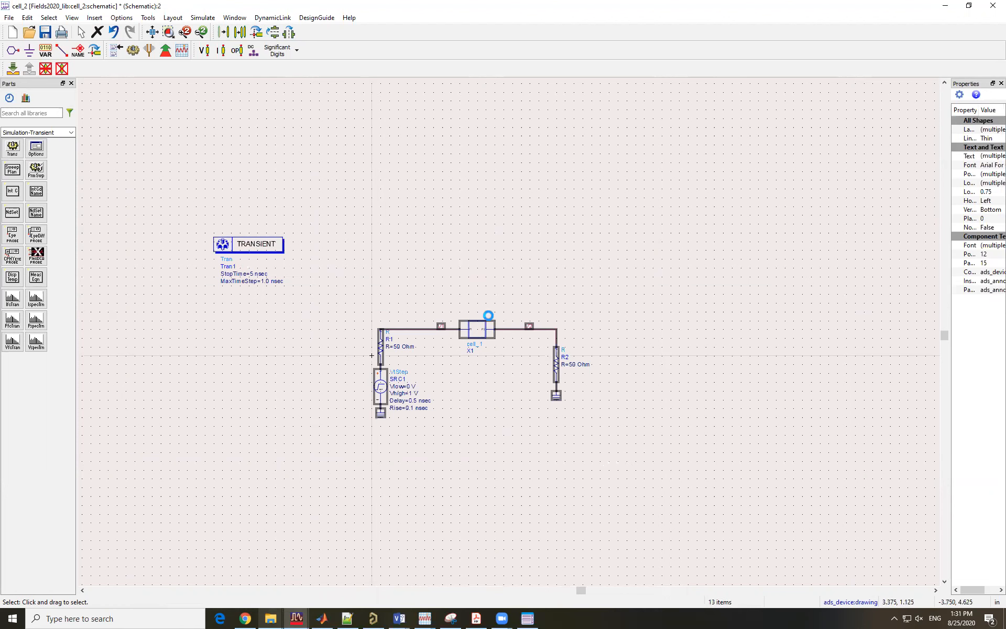
{"action": "left_click", "coordinate": [483, 406]}
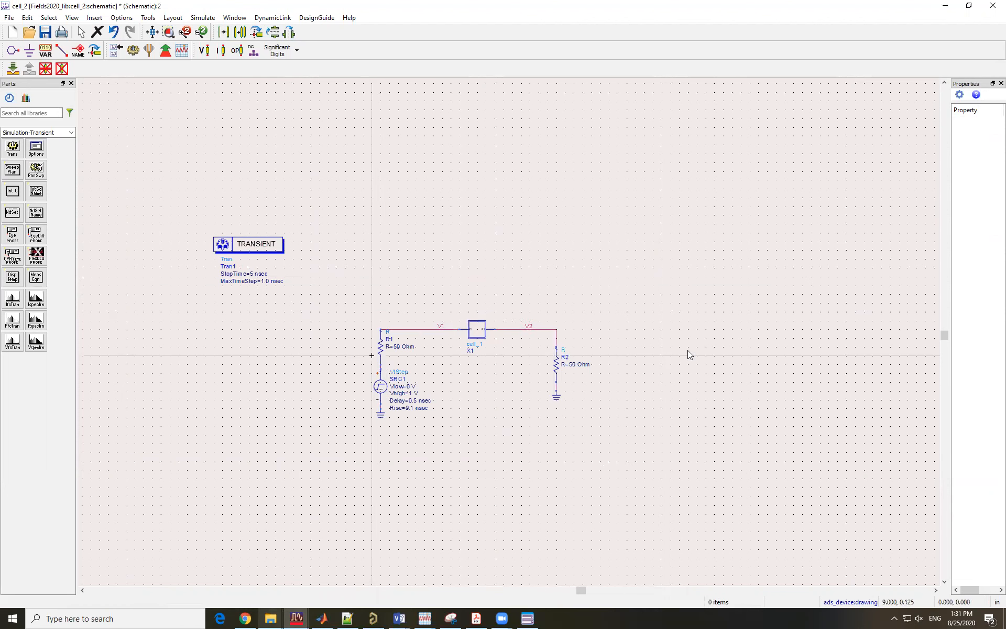
{"action": "scroll", "coordinate": [489, 344], "scroll_direction": "up", "scroll_amount": 1}
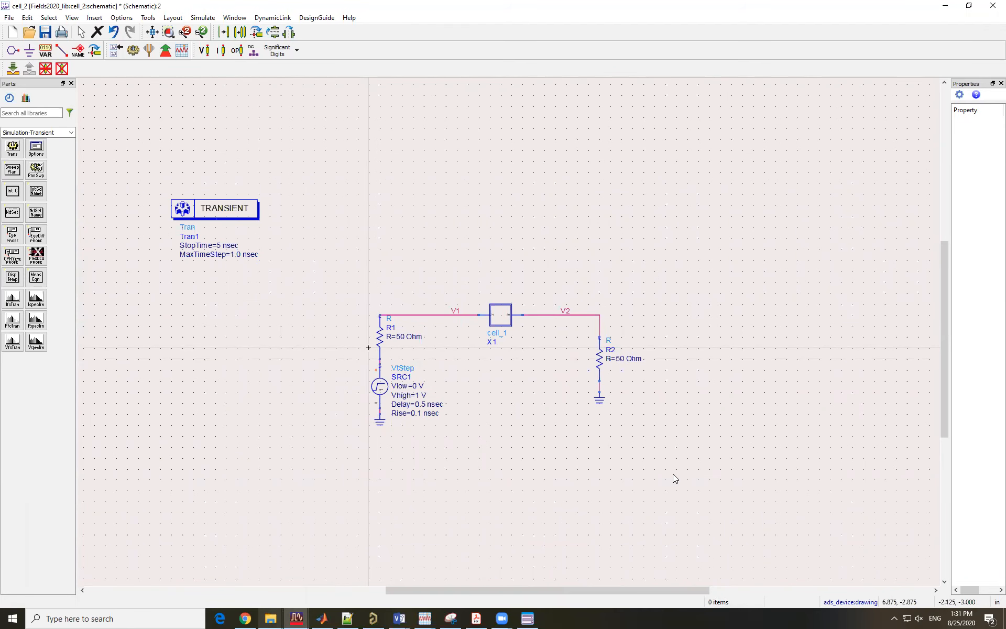
{"action": "scroll", "coordinate": [613, 237], "scroll_direction": "up", "scroll_amount": 1}
{"action": "left_click", "coordinate": [46, 32]}
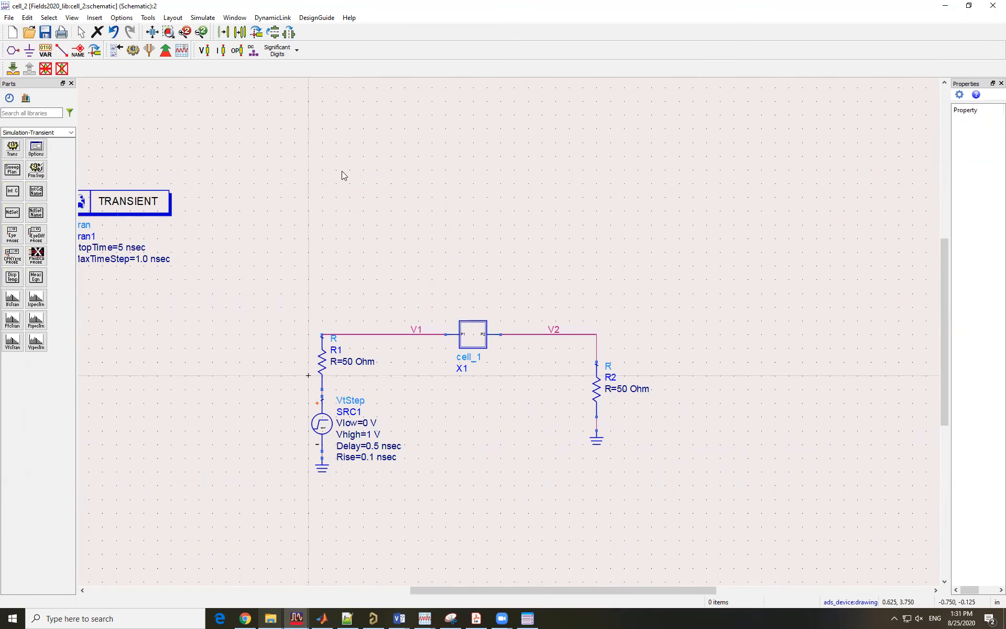
Save the schematic as cell_3 in Fields2020_lib, and move the new cell's Transient controller slightly down and left
{"action": "left_click", "coordinate": [10, 18]}
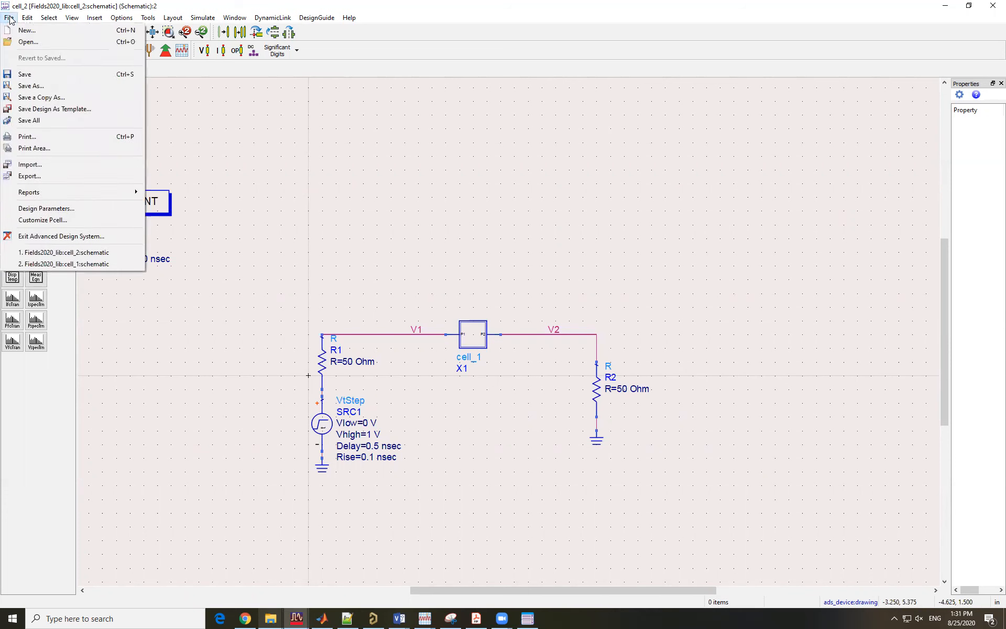
{"action": "left_click", "coordinate": [42, 85]}
{"action": "left_click", "coordinate": [455, 280]}
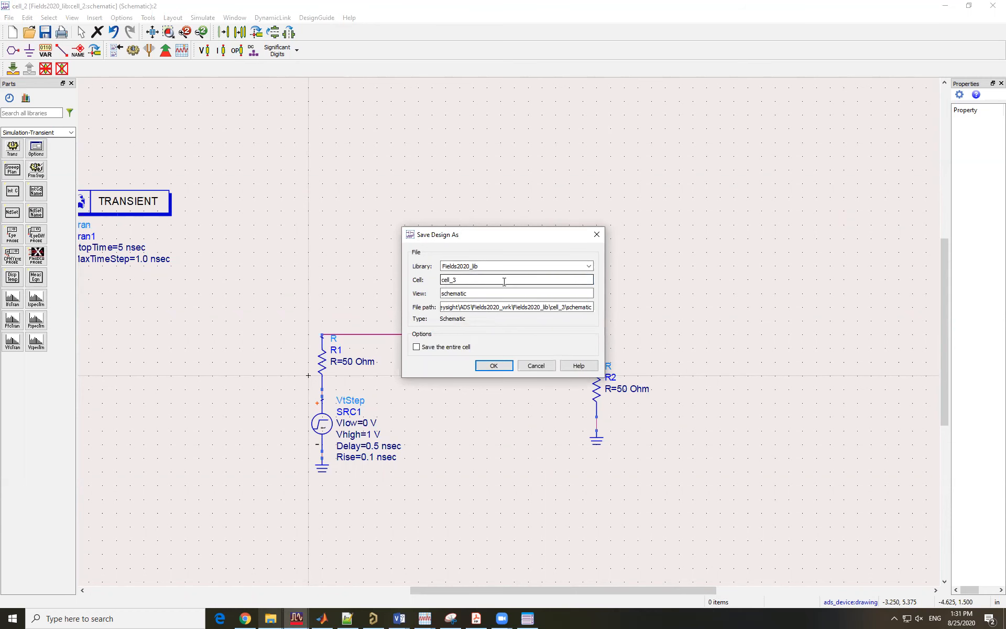
{"action": "key", "text": "Return"}
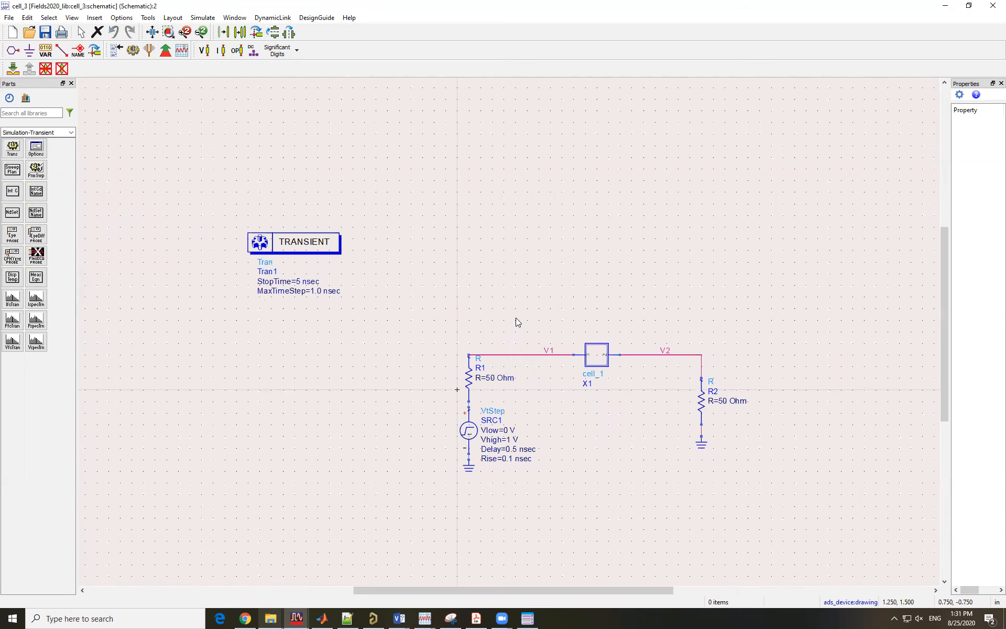
{"action": "left_click_drag", "start_coordinate": [312, 240], "coordinate": [276, 264]}
{"action": "left_click", "coordinate": [659, 279]}
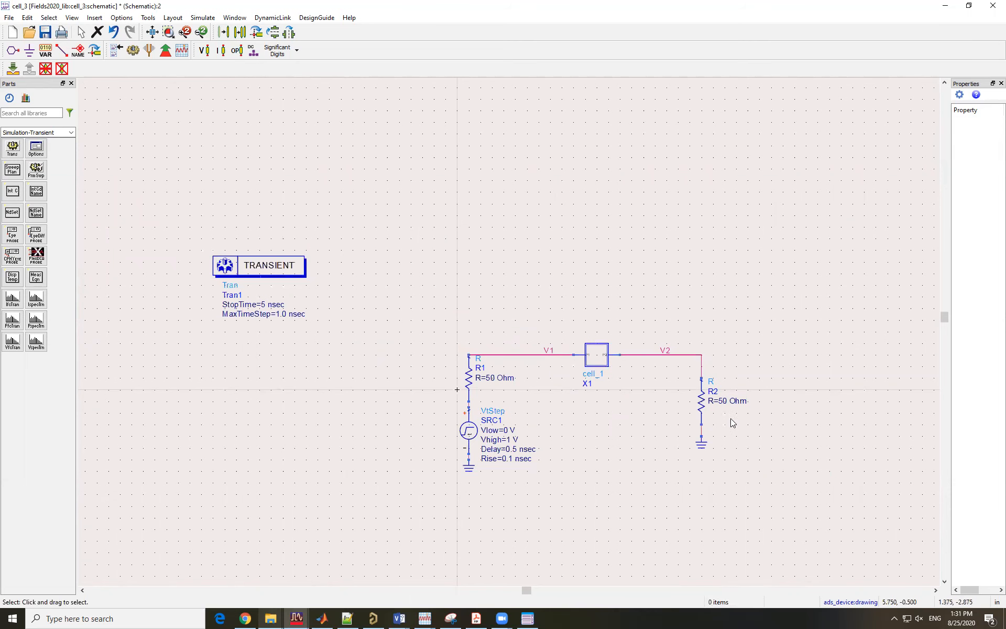
Delete the V2 wire between X1 and R2, and move R2 with its ground far to the right of X1
{"action": "scroll", "coordinate": [730, 418], "scroll_direction": "up", "scroll_amount": 1}
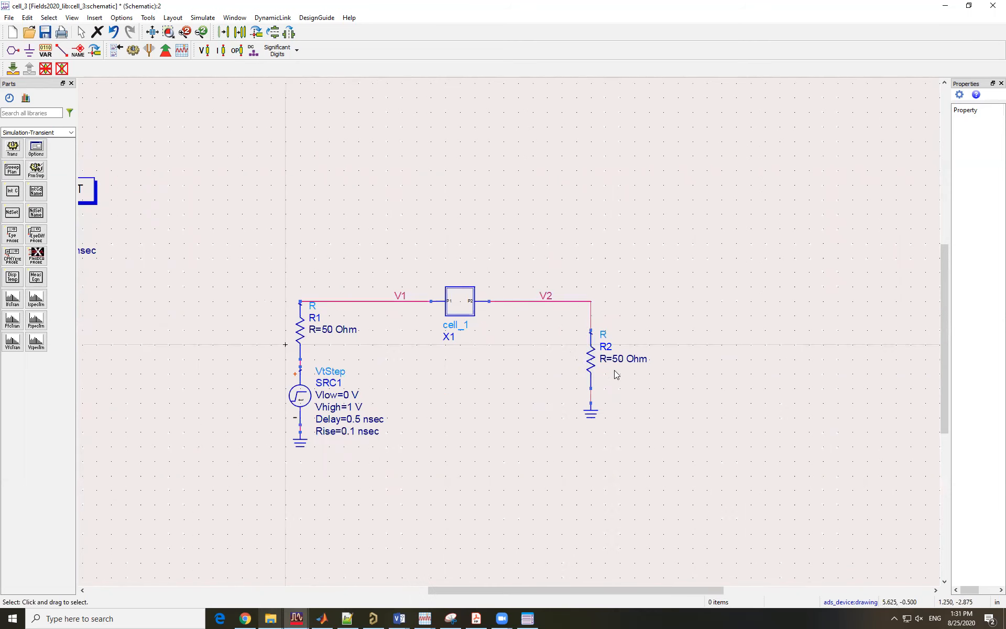
{"action": "left_click", "coordinate": [522, 302]}
{"action": "key", "text": "Delete"}
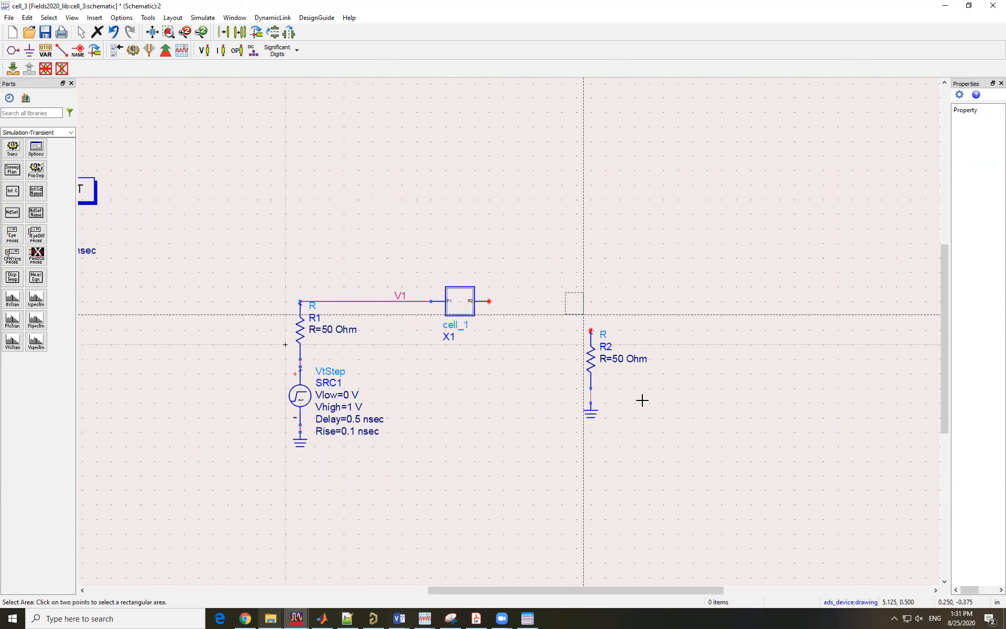
{"action": "left_click_drag", "start_coordinate": [641, 399], "coordinate": [653, 430]}
{"action": "left_click_drag", "start_coordinate": [591, 353], "coordinate": [896, 353]}
{"action": "left_click", "coordinate": [735, 278]}
Copy the cell_1 instance X1 and paste a second instance to its right, in line with its output
{"action": "left_click_drag", "start_coordinate": [532, 250], "coordinate": [422, 349]}
{"action": "key", "text": "ctrl+c"}
{"action": "key", "text": "ctrl+v"}
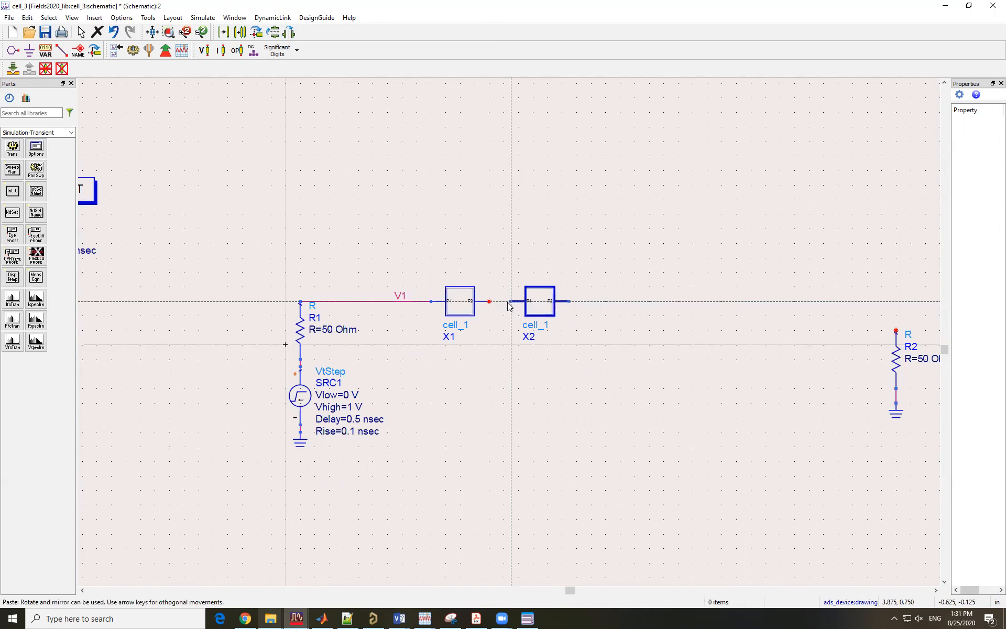
Paste five copies of cell_1 in a row after the first cell, aligned with the V1 wire
{"action": "left_click", "coordinate": [501, 304]}
{"action": "left_click", "coordinate": [575, 304]}
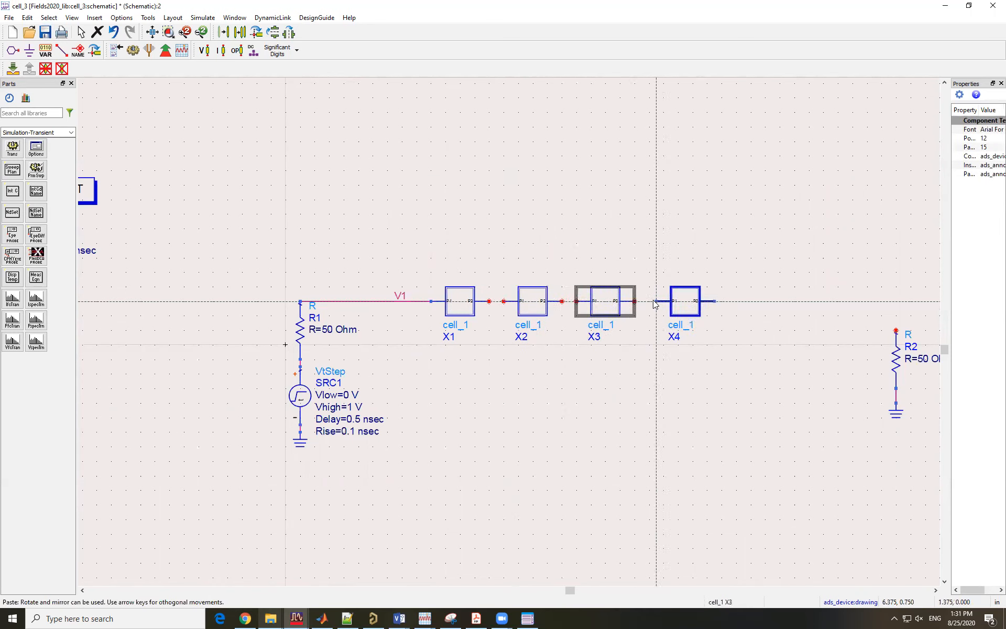
{"action": "left_click", "coordinate": [654, 303]}
{"action": "left_click", "coordinate": [734, 304]}
{"action": "left_click", "coordinate": [817, 302]}
Extend the row with four more pasted copies of cell_1, for ten cells in total
{"action": "scroll", "coordinate": [815, 302], "scroll_direction": "down", "scroll_amount": 3}
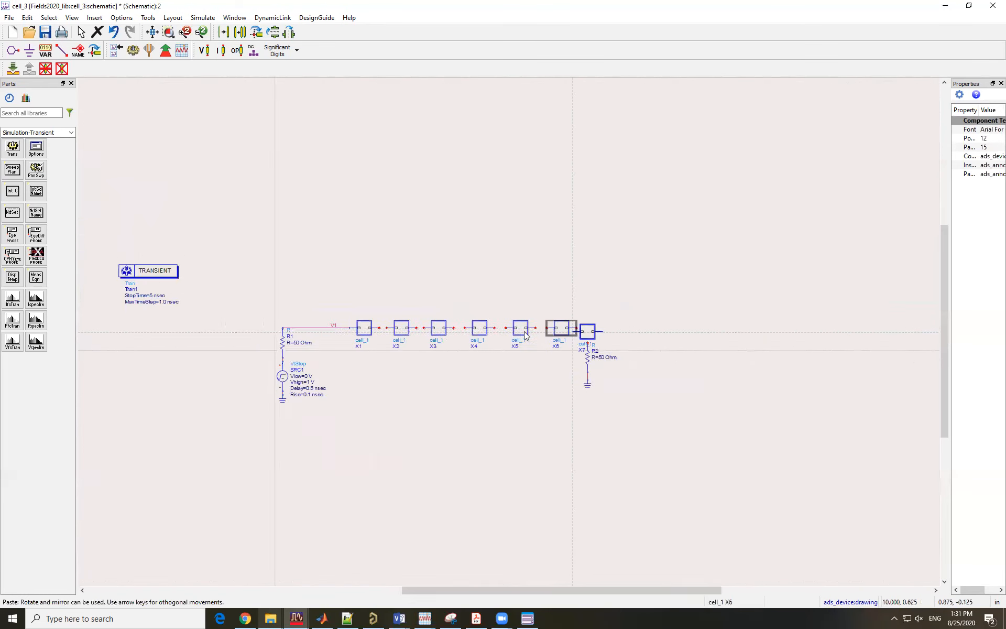
{"action": "scroll", "coordinate": [526, 337], "scroll_direction": "up", "scroll_amount": 3}
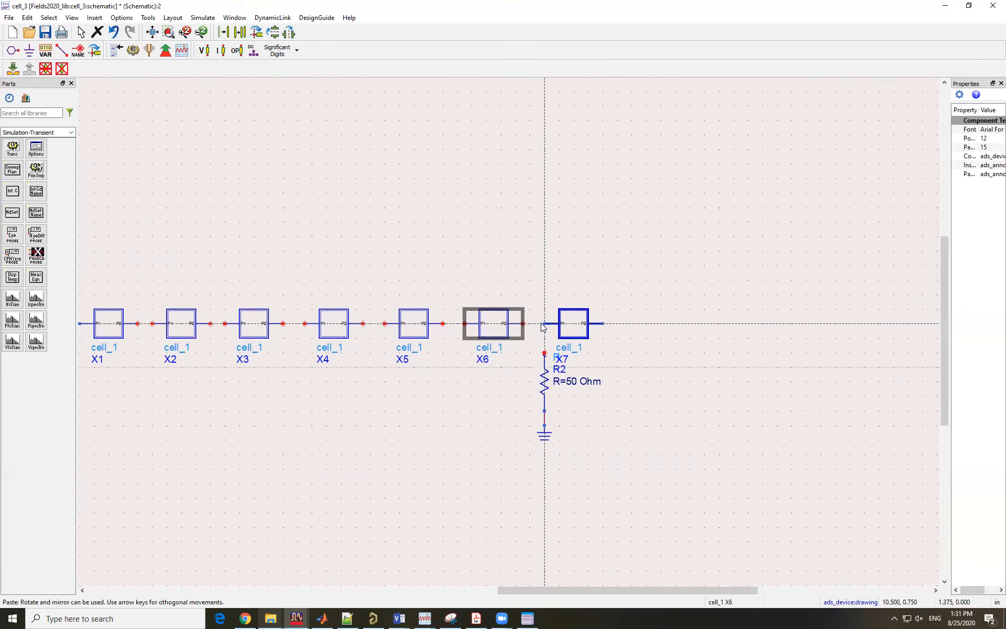
{"action": "left_click", "coordinate": [542, 327]}
{"action": "left_click", "coordinate": [633, 325]}
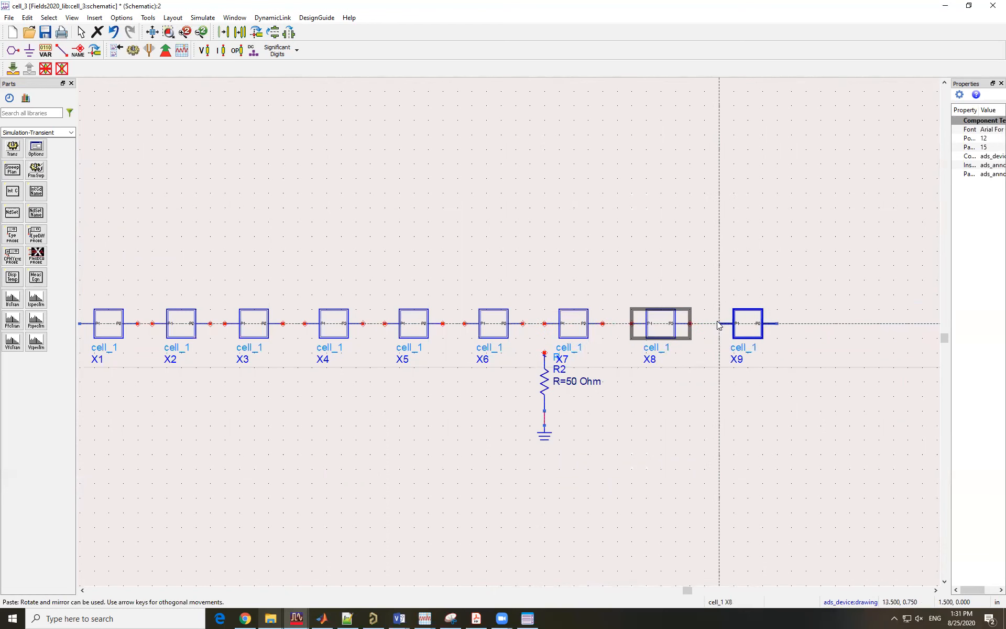
{"action": "left_click", "coordinate": [718, 323]}
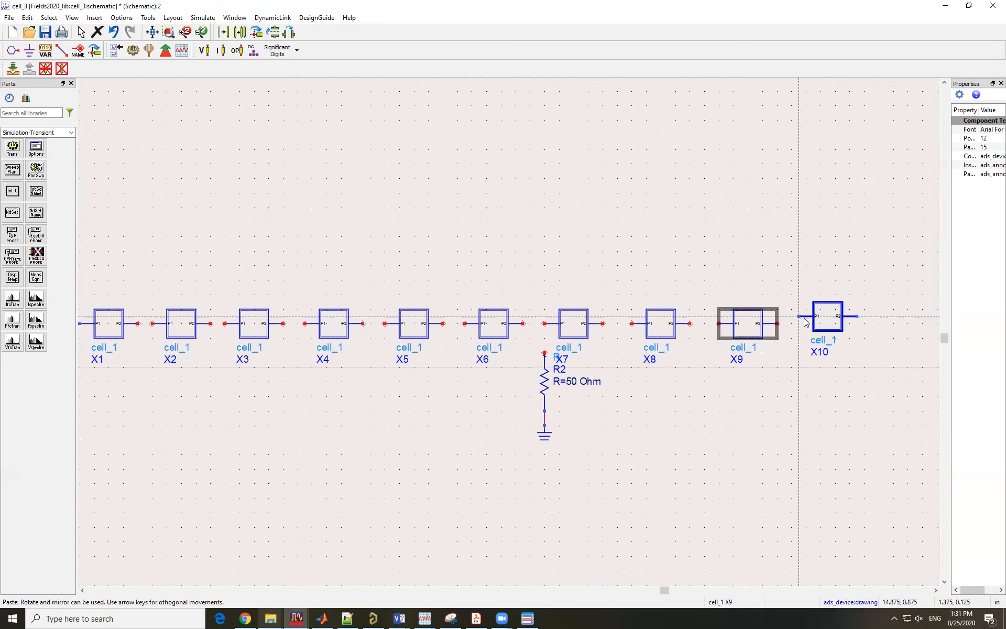
{"action": "key", "text": "Escape"}
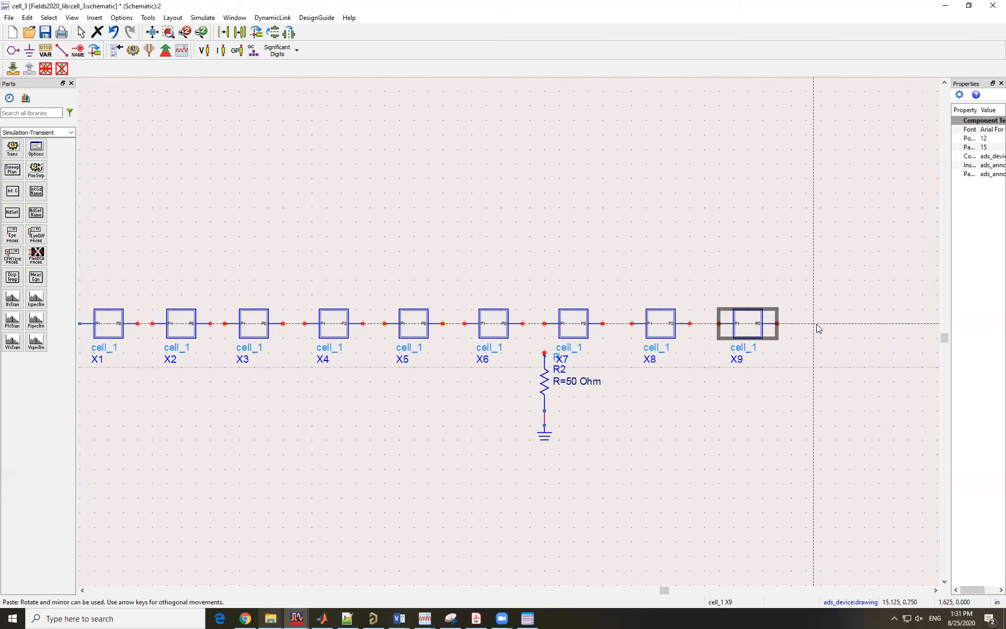
{"action": "scroll", "coordinate": [771, 354], "scroll_direction": "down", "scroll_amount": 4}
{"action": "key", "text": "Escape"}
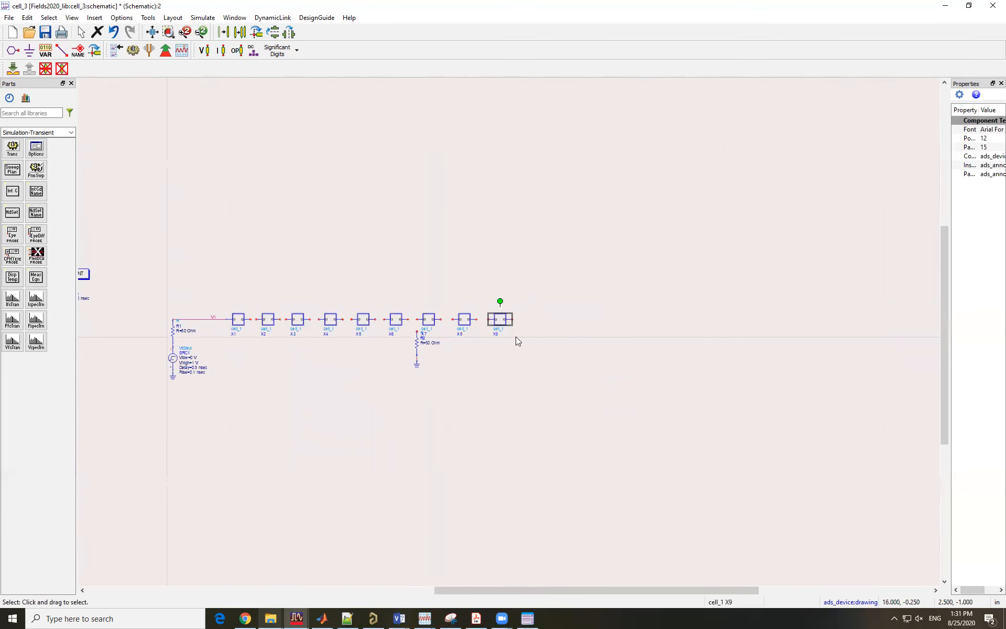
{"action": "scroll", "coordinate": [518, 341], "scroll_direction": "up", "scroll_amount": 4}
{"action": "key", "text": "ctrl+v"}
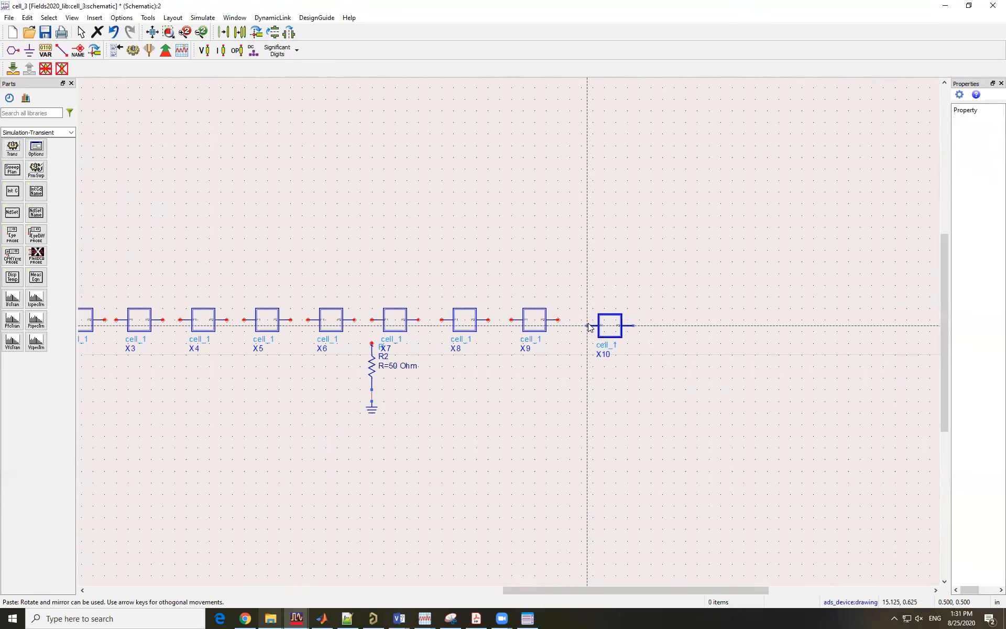
{"action": "left_click", "coordinate": [592, 320]}
Move resistor R2 and its ground to the right of the last cell in the row
{"action": "left_click_drag", "start_coordinate": [399, 439], "coordinate": [756, 366]}
{"action": "left_click", "coordinate": [351, 340]}
{"action": "left_click", "coordinate": [346, 407]}
Wire the first five cells in series, connecting each P2 pin to the next cell's P1 pin from X1 to X5
{"action": "scroll", "coordinate": [376, 346], "scroll_direction": "down", "scroll_amount": 2}
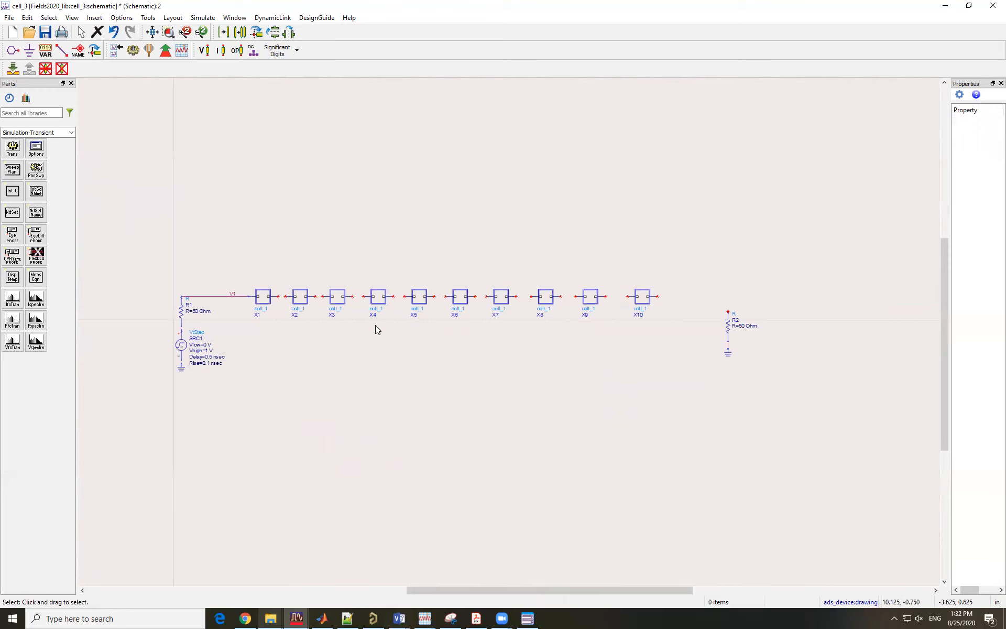
{"action": "scroll", "coordinate": [379, 325], "scroll_direction": "up", "scroll_amount": 2}
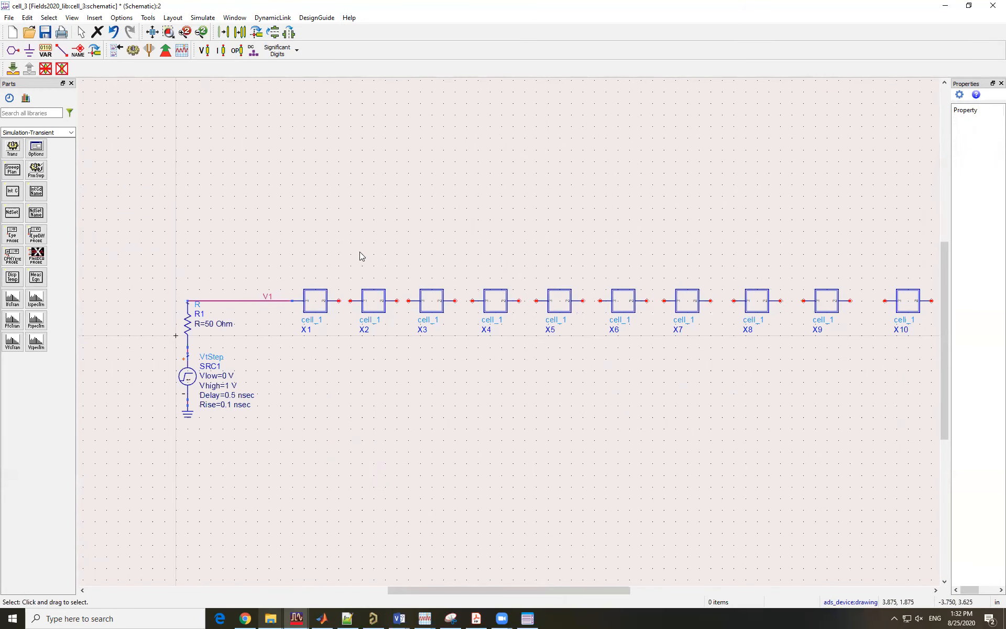
{"action": "left_click", "coordinate": [61, 51]}
{"action": "scroll", "coordinate": [435, 325], "scroll_direction": "up", "scroll_amount": 2}
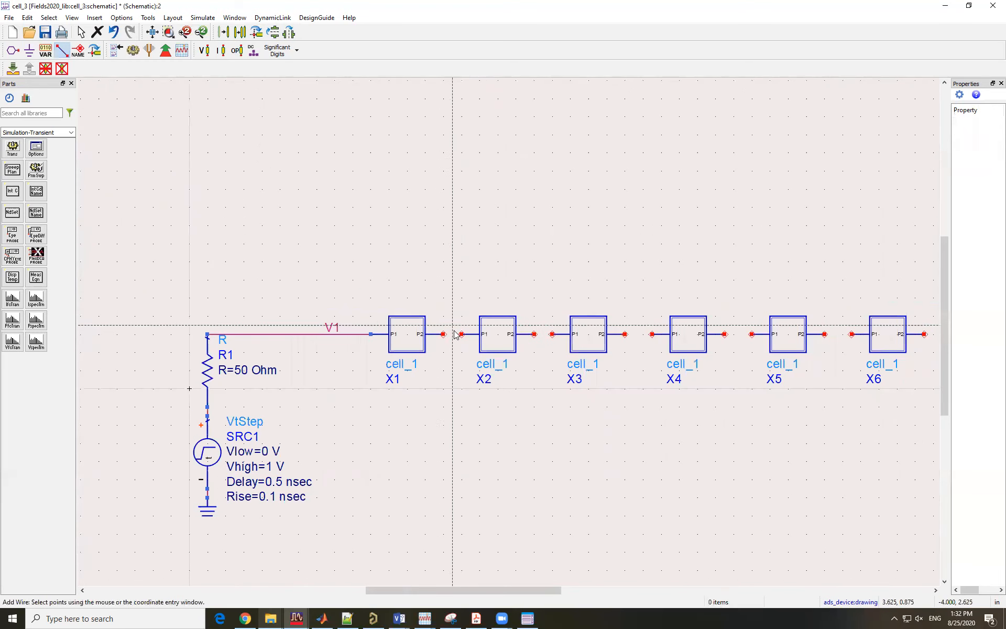
{"action": "left_click", "coordinate": [443, 334]}
{"action": "left_click", "coordinate": [461, 334]}
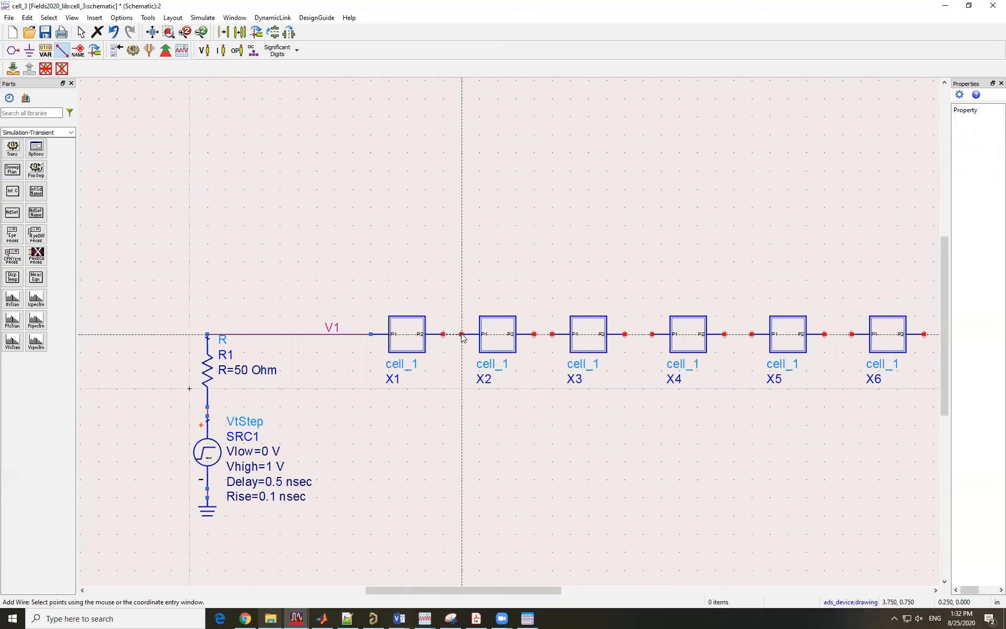
{"action": "left_click", "coordinate": [553, 334]}
{"action": "left_click", "coordinate": [625, 334]}
{"action": "left_click", "coordinate": [652, 333]}
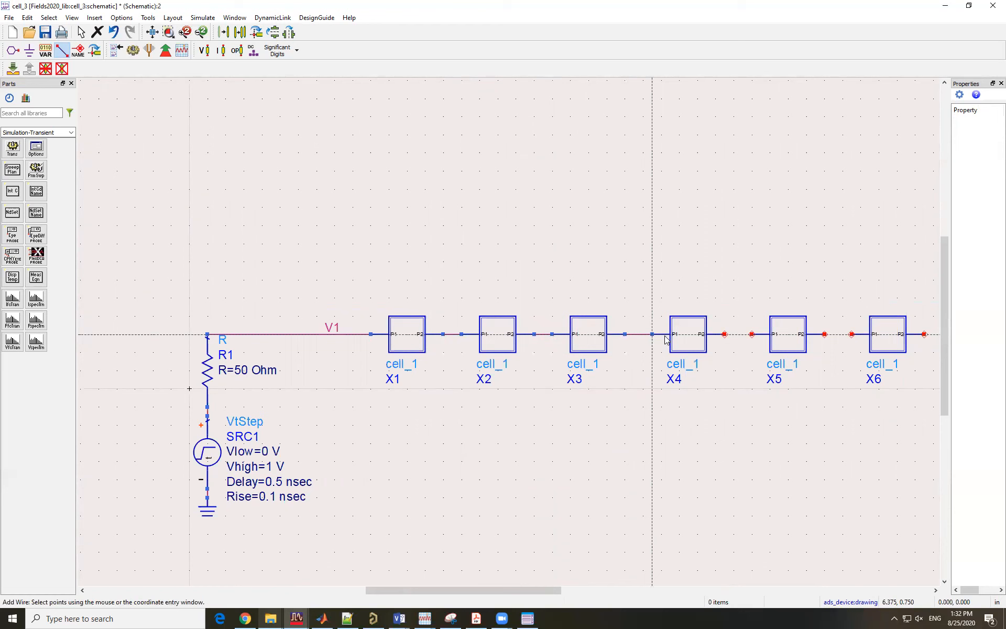
{"action": "left_click", "coordinate": [724, 334]}
{"action": "left_click", "coordinate": [752, 333]}
Wire the remaining cells in series from X5 through X10, P2 to P1
{"action": "scroll", "coordinate": [752, 334], "scroll_direction": "down", "scroll_amount": 1}
{"action": "scroll", "coordinate": [665, 335], "scroll_direction": "up", "scroll_amount": 1}
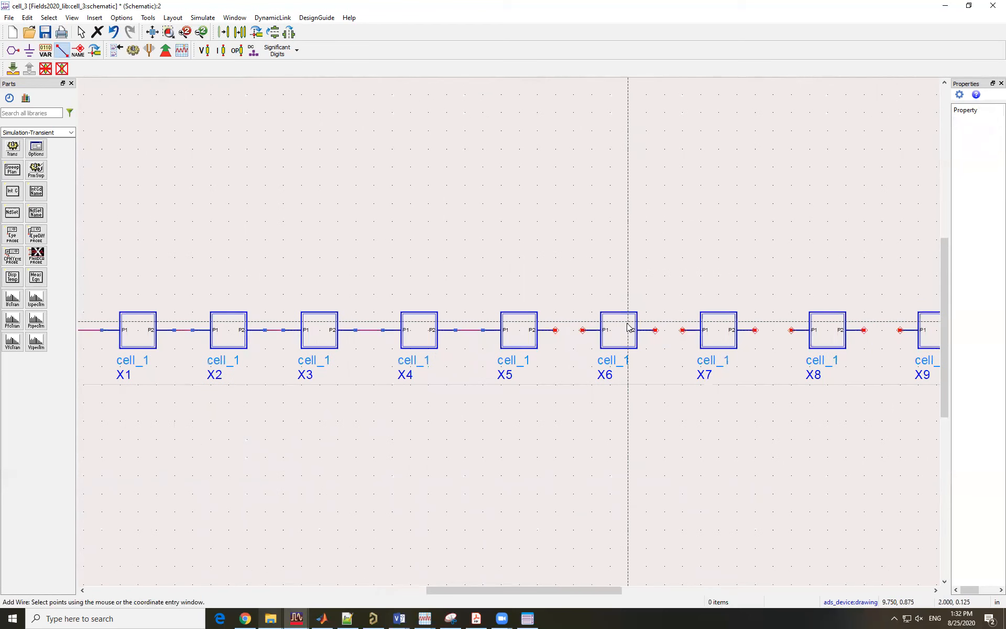
{"action": "left_click", "coordinate": [556, 331]}
{"action": "left_click", "coordinate": [583, 331]}
{"action": "left_click", "coordinate": [682, 330]}
{"action": "left_click", "coordinate": [755, 330]}
{"action": "left_click", "coordinate": [791, 330]}
{"action": "left_click", "coordinate": [863, 330]}
{"action": "left_click", "coordinate": [899, 330]}
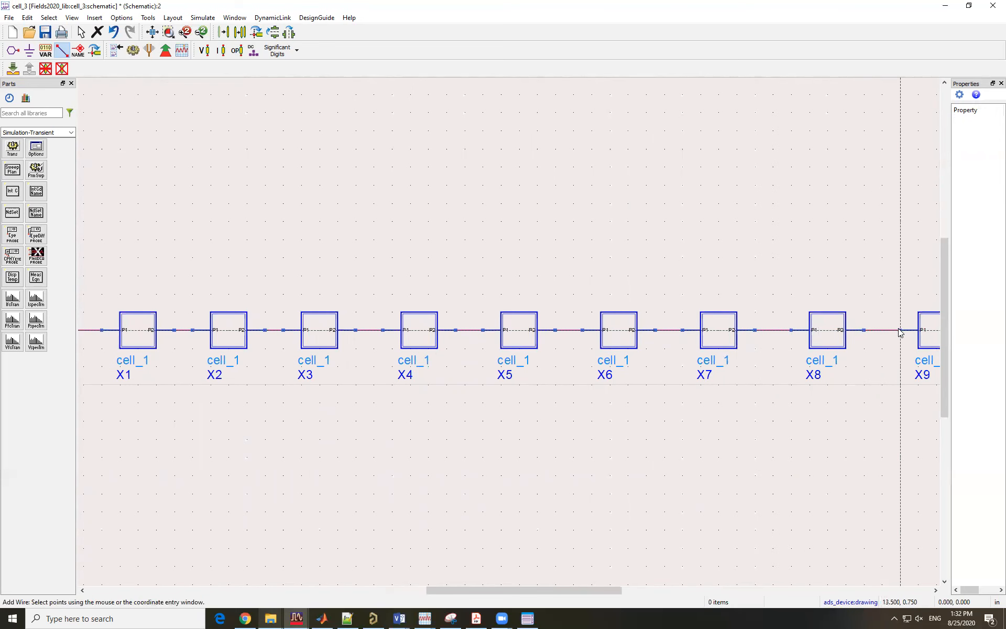
{"action": "scroll", "coordinate": [597, 330], "scroll_direction": "down", "scroll_amount": 2}
{"action": "scroll", "coordinate": [589, 333], "scroll_direction": "up", "scroll_amount": 4}
{"action": "left_click", "coordinate": [517, 330]}
{"action": "left_click", "coordinate": [601, 330]}
Wire the P2 pin of X10 to the upper terminal of R2 and save the schematic
{"action": "left_click", "coordinate": [715, 330]}
{"action": "scroll", "coordinate": [588, 337], "scroll_direction": "down", "scroll_amount": 2}
{"action": "scroll", "coordinate": [545, 344], "scroll_direction": "up", "scroll_amount": 1}
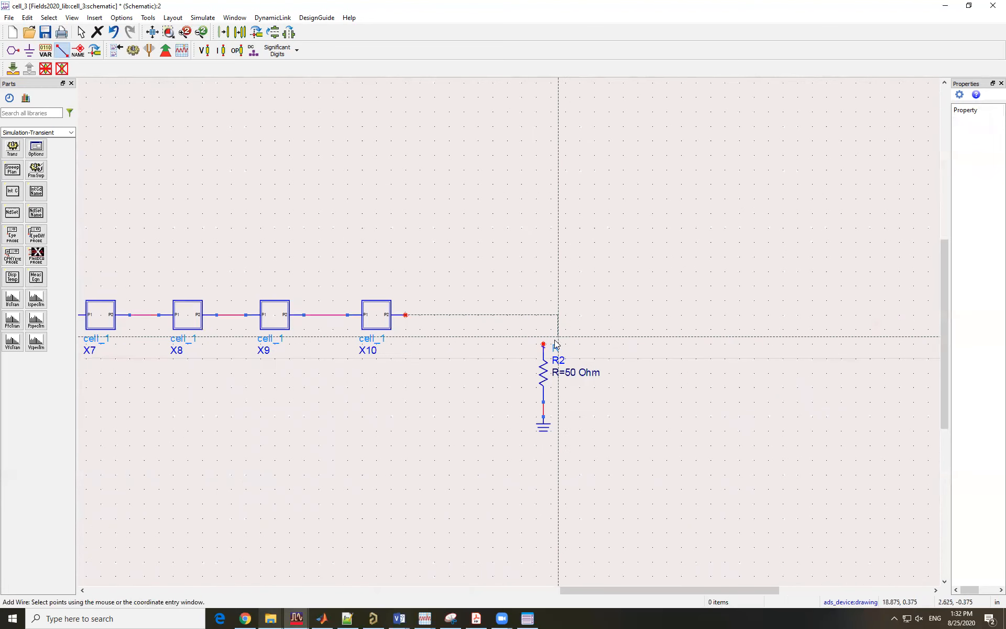
{"action": "left_click", "coordinate": [553, 346]}
{"action": "key", "text": "Escape"}
{"action": "scroll", "coordinate": [422, 404], "scroll_direction": "down", "scroll_amount": 3}
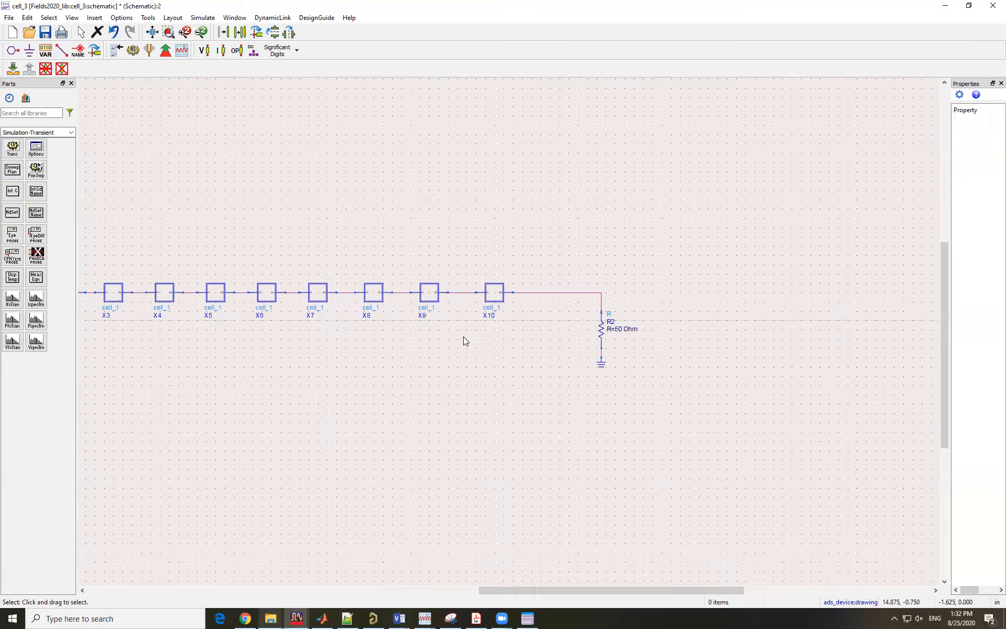
{"action": "scroll", "coordinate": [432, 335], "scroll_direction": "up", "scroll_amount": 1}
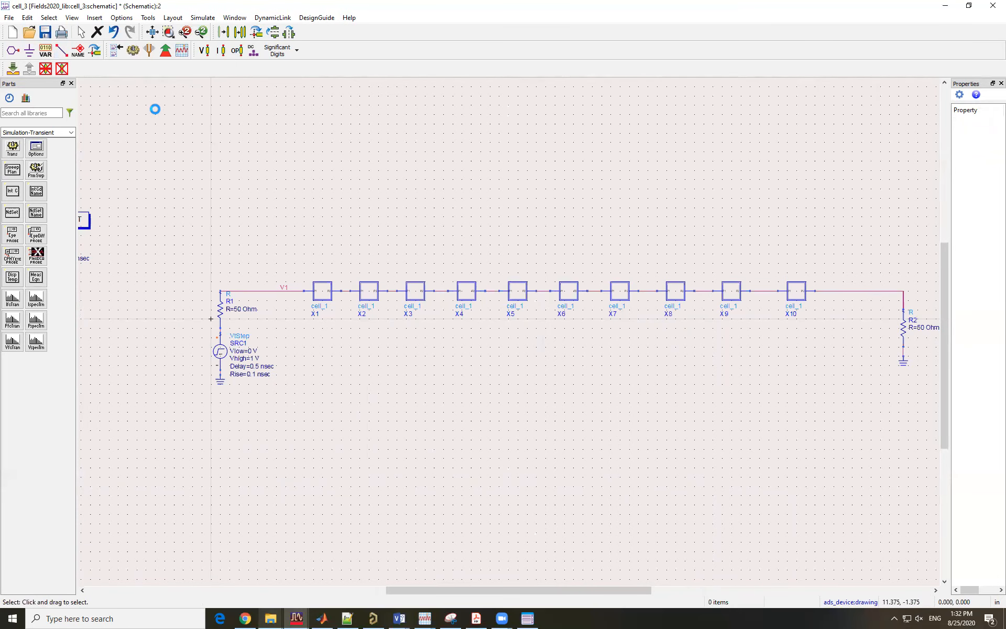
{"action": "key", "text": "ctrl+s"}
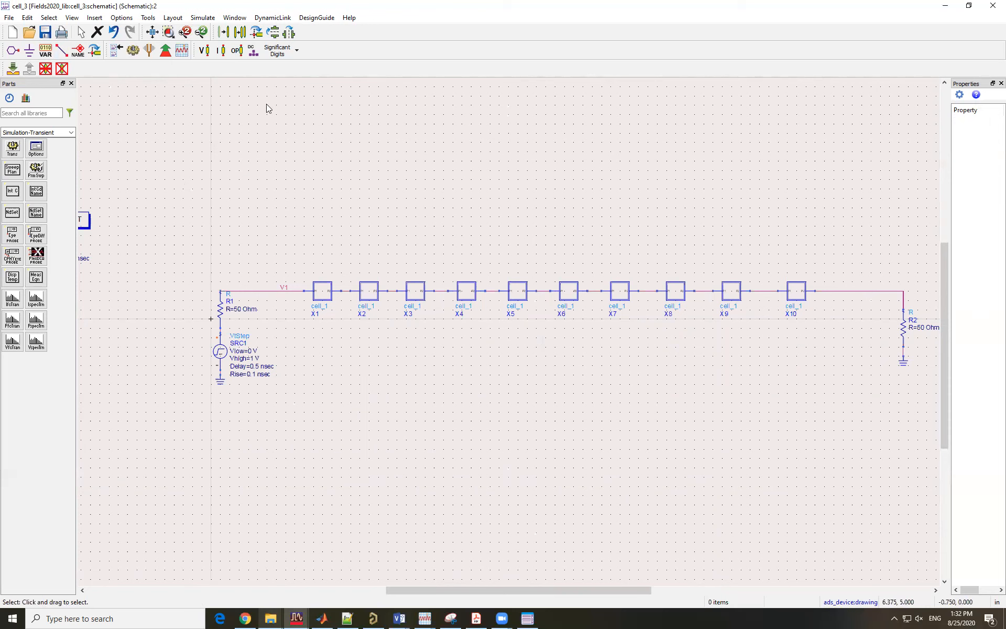
Label the wire between X10 and R2 as V2
{"action": "left_click", "coordinate": [81, 54]}
{"action": "scroll", "coordinate": [524, 326], "scroll_direction": "up", "scroll_amount": 5}
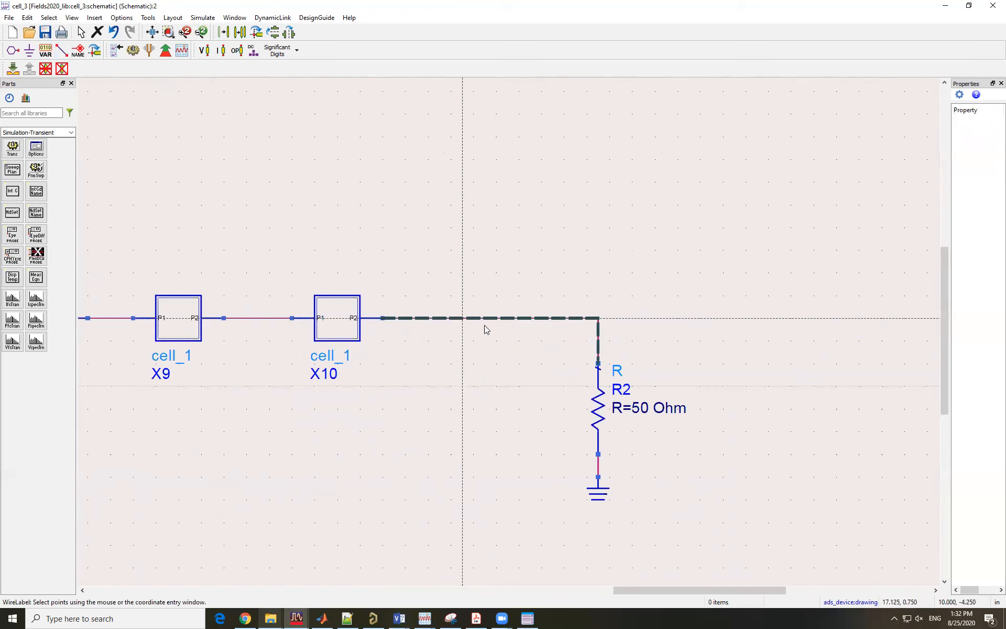
{"action": "left_click", "coordinate": [518, 327]}
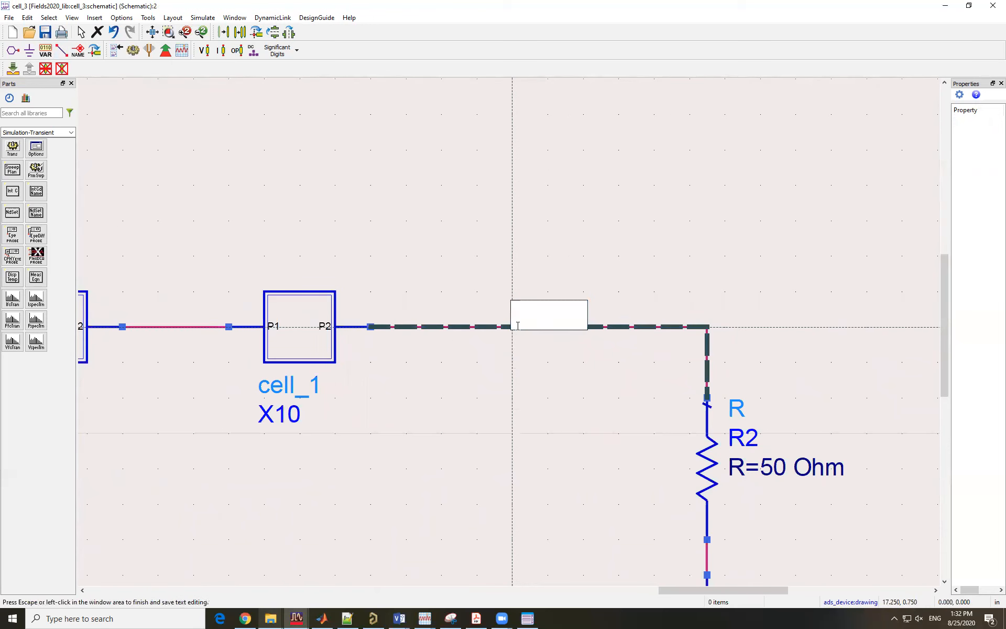
{"action": "type", "text": "V2"}
{"action": "key", "text": "Escape"}
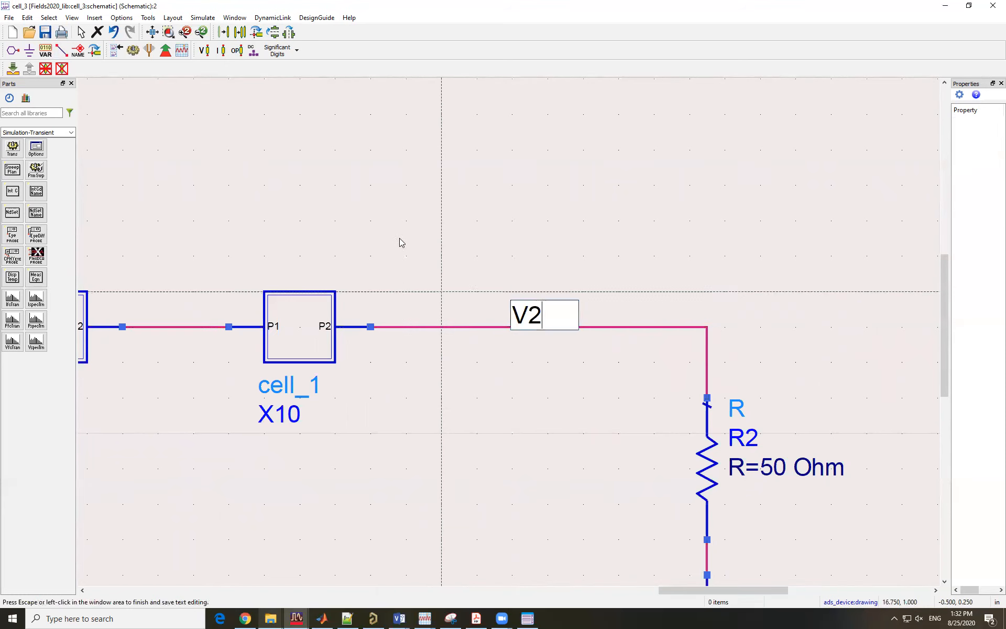
{"action": "key", "text": "Escape"}
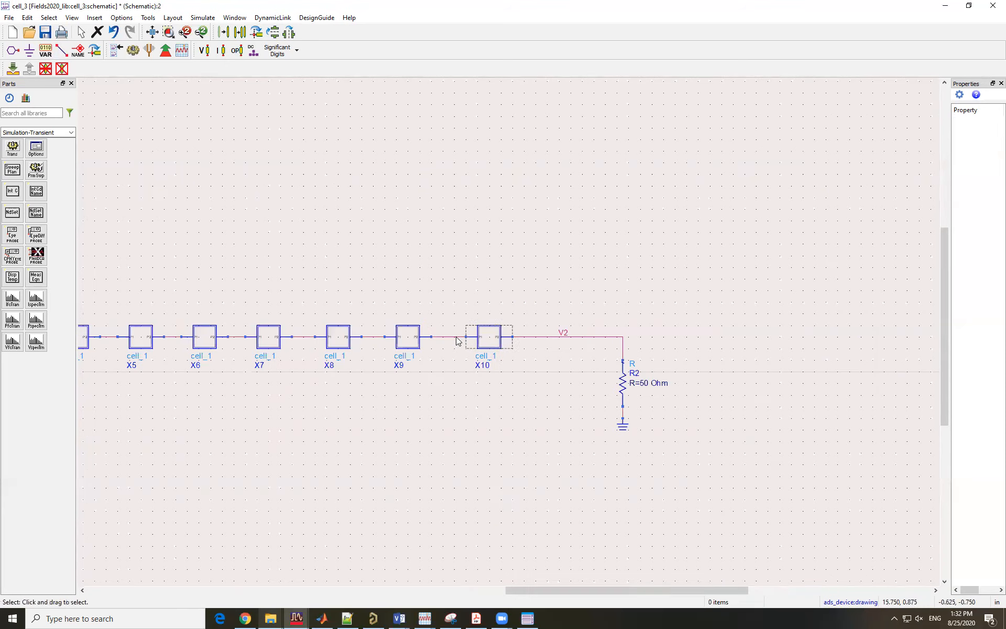
Save the cell_3 schematic and run its transient simulation
{"action": "scroll", "coordinate": [401, 354], "scroll_direction": "down", "scroll_amount": 5}
{"action": "scroll", "coordinate": [401, 354], "scroll_direction": "up", "scroll_amount": 2}
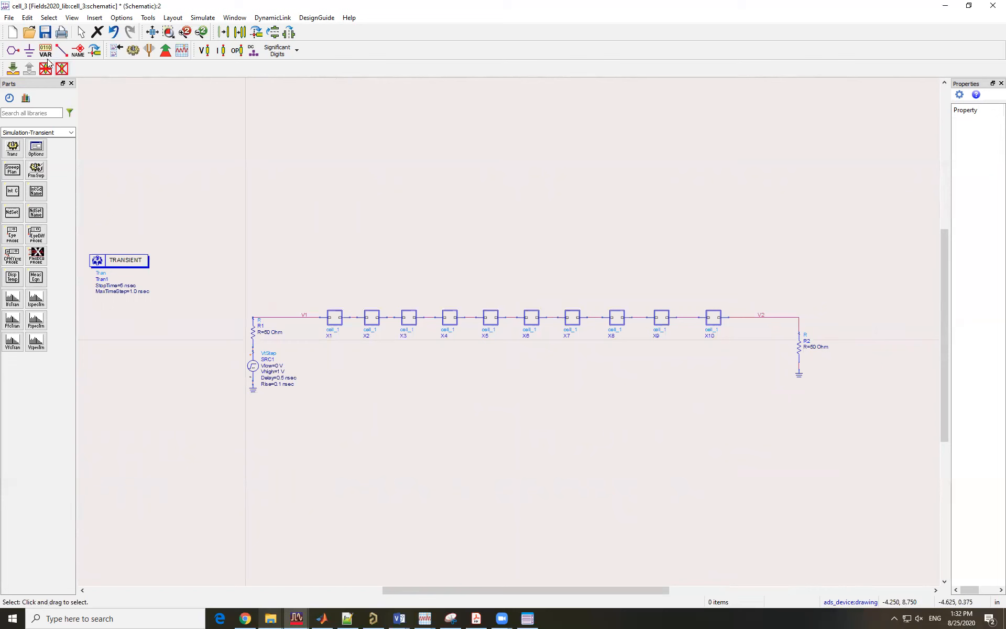
{"action": "left_click", "coordinate": [46, 33]}
{"action": "scroll", "coordinate": [503, 343], "scroll_direction": "up", "scroll_amount": 1}
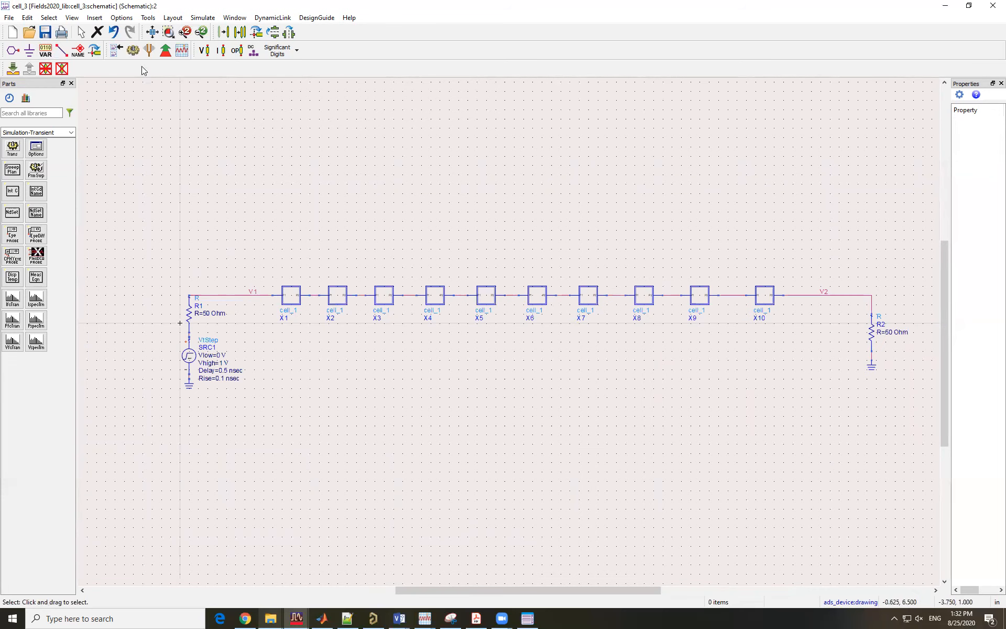
{"action": "left_click", "coordinate": [133, 50]}
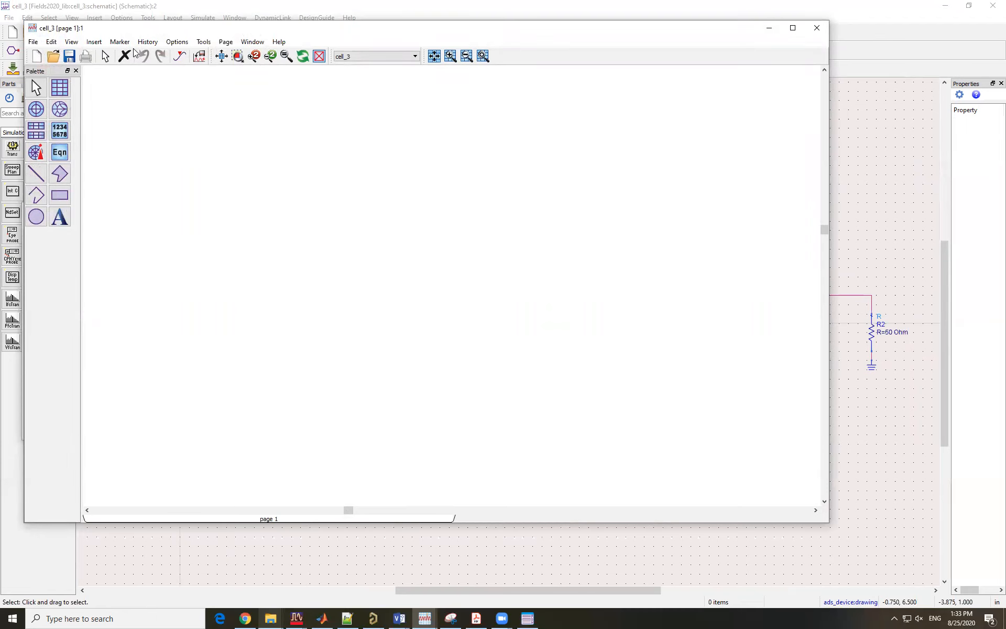
Maximize the cell_3 data display and insert a rectangular plot with the V1 and V2 traces
{"action": "double_click", "coordinate": [210, 29]}
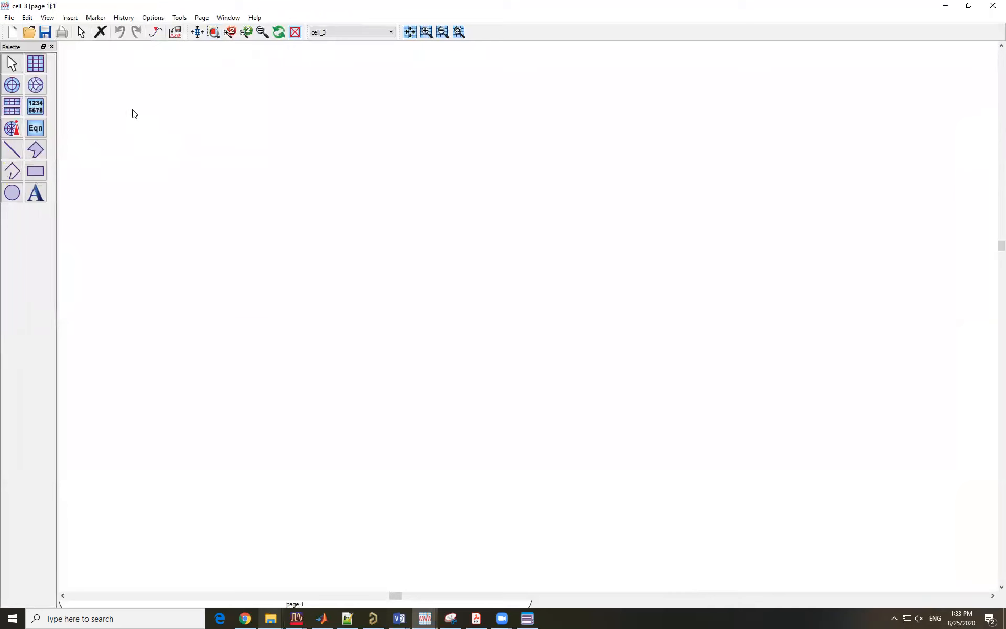
{"action": "left_click", "coordinate": [39, 65]}
{"action": "left_click", "coordinate": [320, 147]}
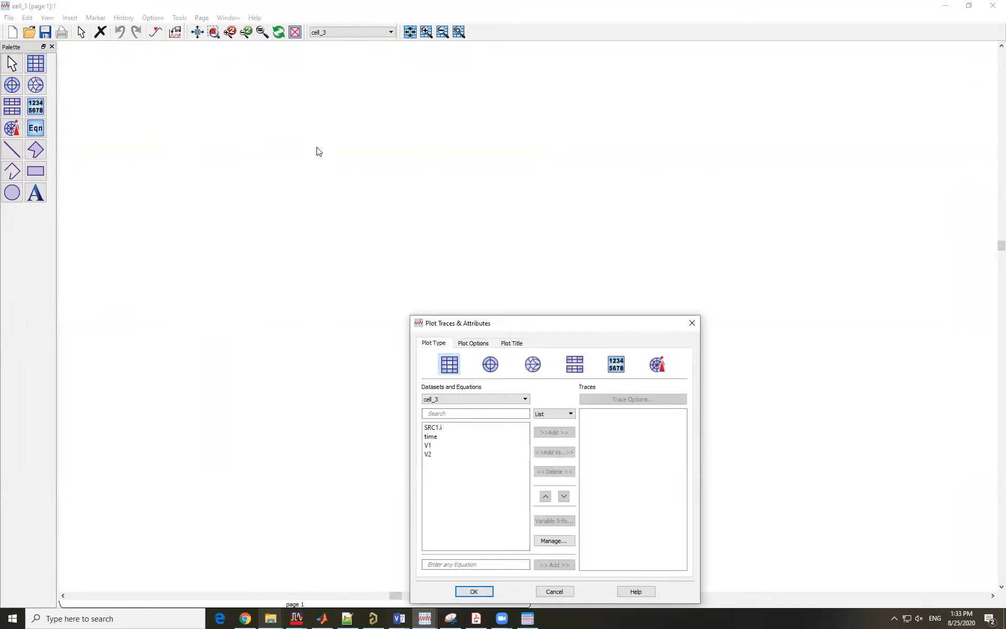
{"action": "left_click", "coordinate": [402, 322]}
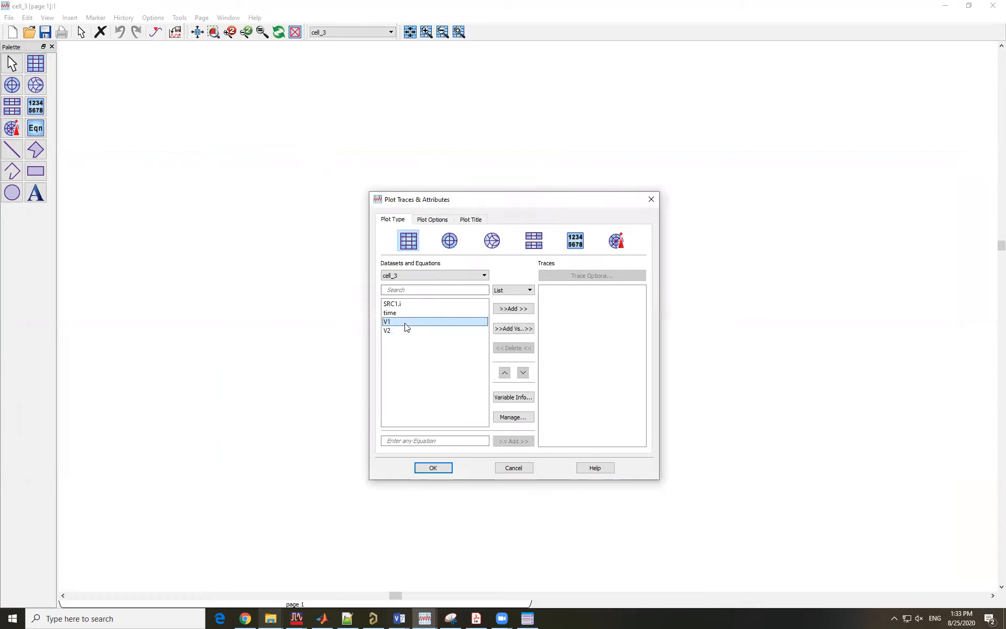
{"action": "left_click", "coordinate": [521, 310]}
{"action": "left_click", "coordinate": [425, 330]}
{"action": "left_click", "coordinate": [513, 309]}
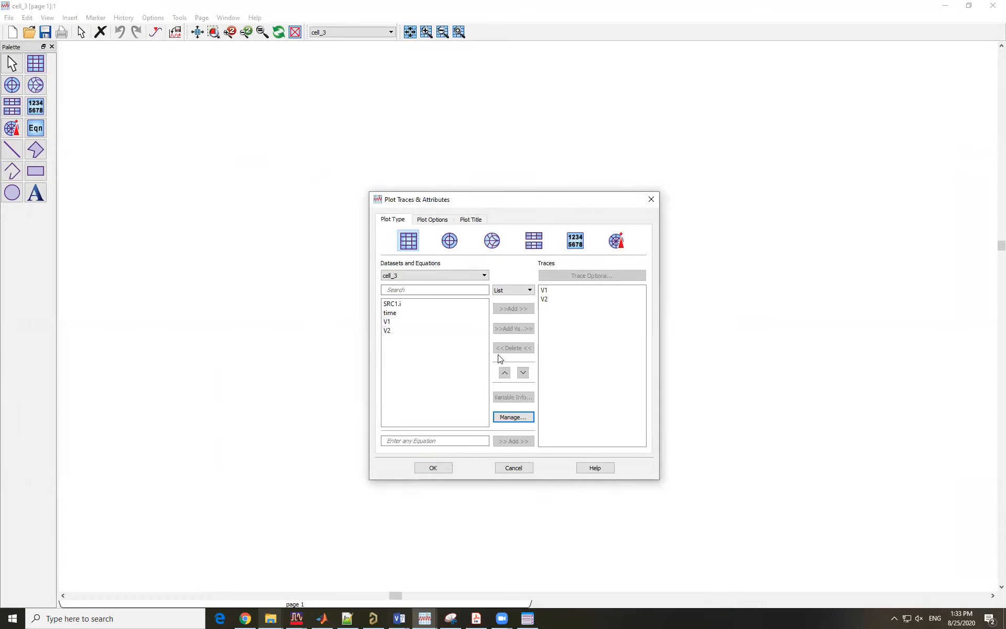
{"action": "left_click", "coordinate": [441, 467]}
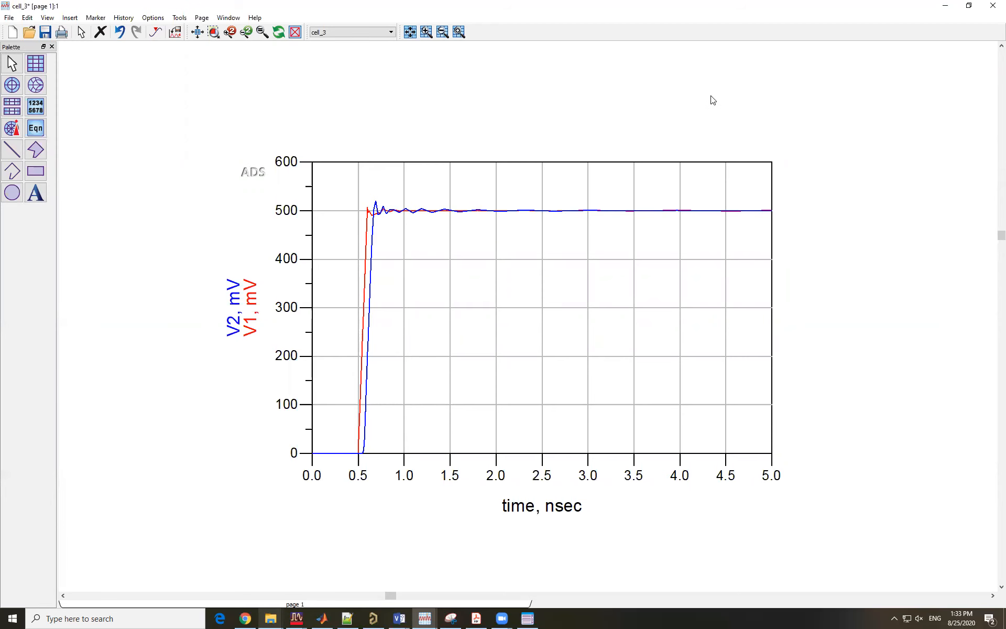
Minimize the data display and bring the cell_3 schematic to the front
{"action": "left_click", "coordinate": [944, 6]}
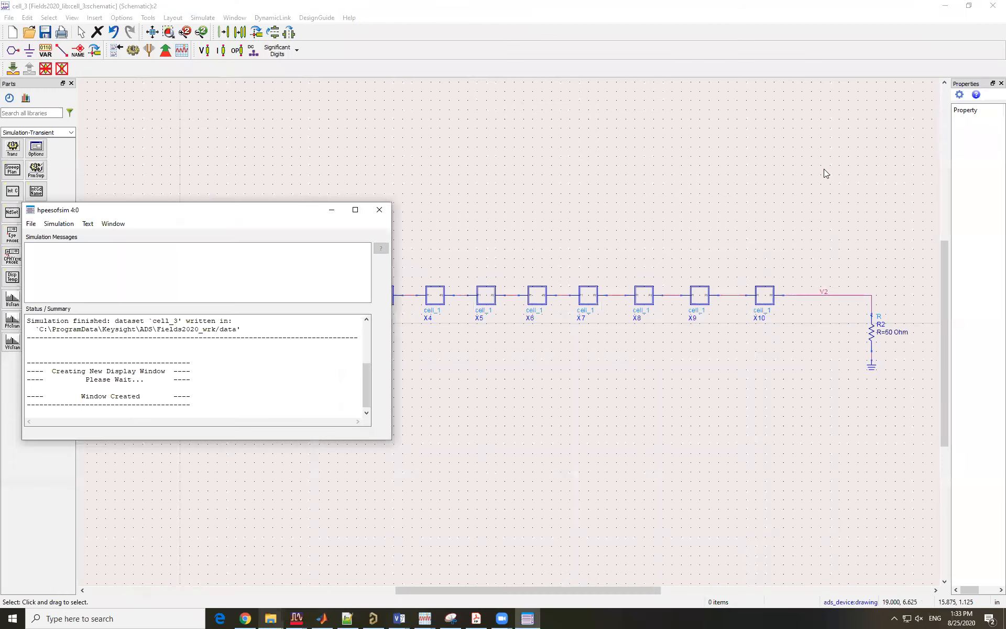
{"action": "left_click", "coordinate": [782, 240]}
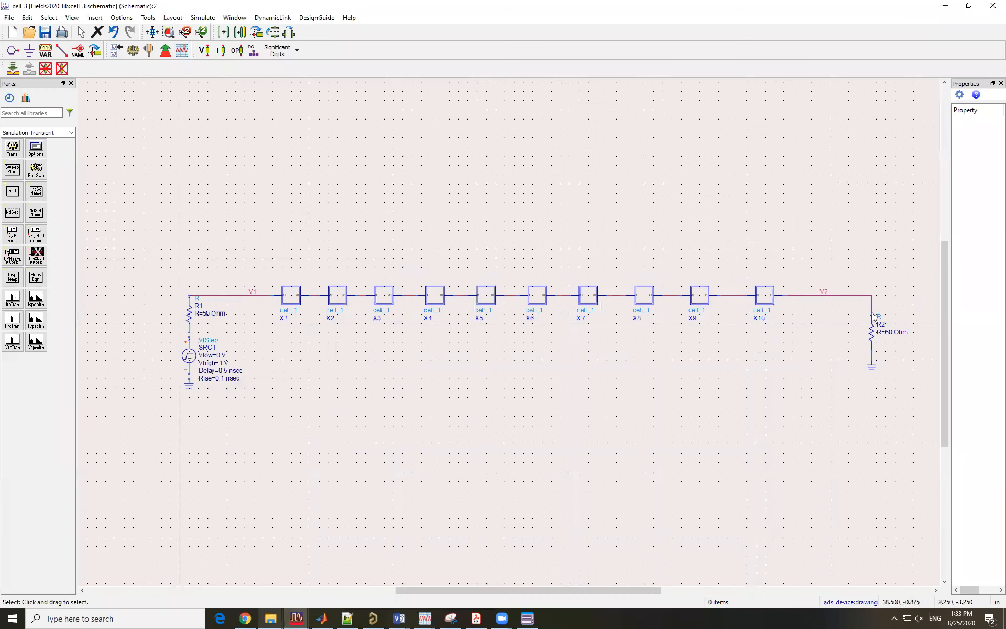
Delete the load resistor R2 and undo the deletion
{"action": "left_click", "coordinate": [872, 342]}
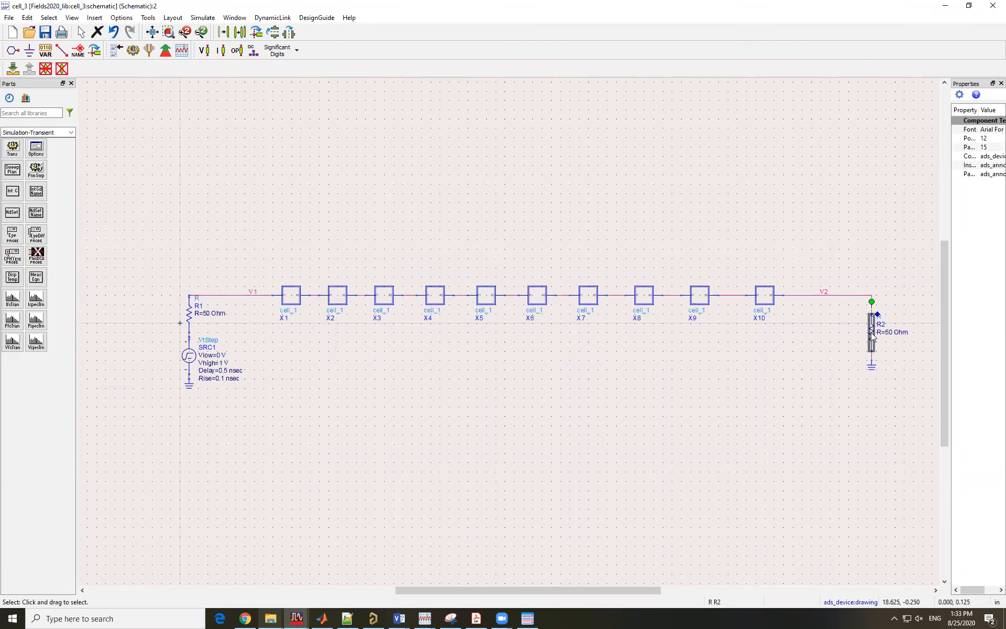
{"action": "scroll", "coordinate": [871, 335], "scroll_direction": "up", "scroll_amount": 1}
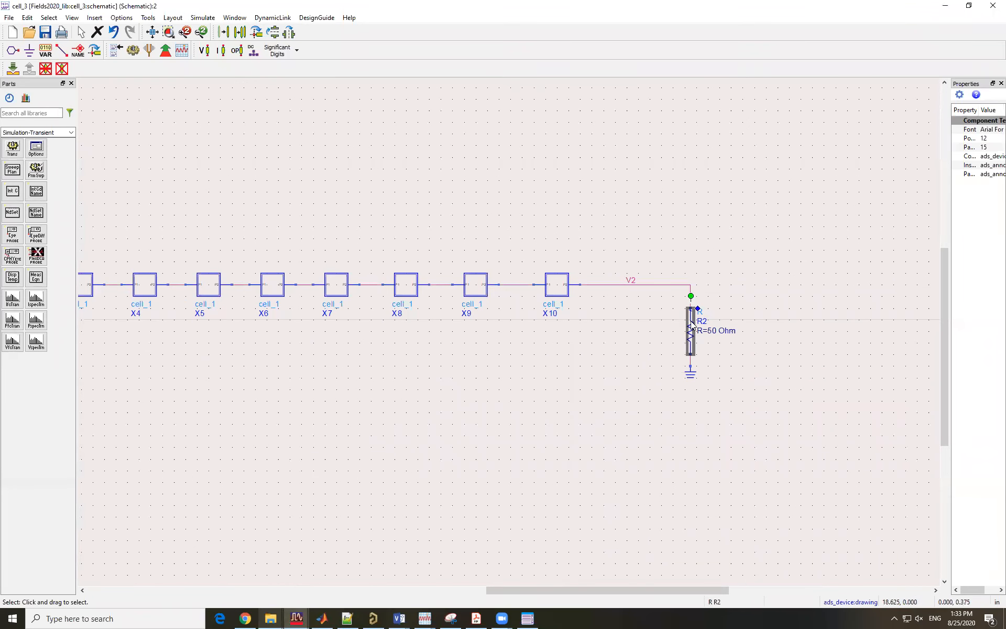
{"action": "scroll", "coordinate": [554, 330], "scroll_direction": "up", "scroll_amount": 2}
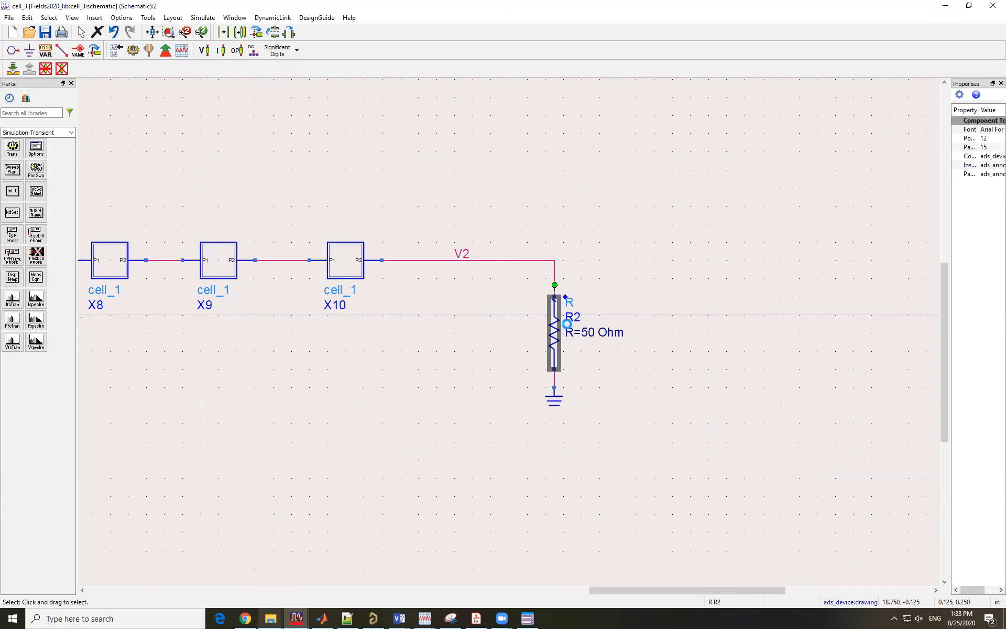
{"action": "key", "text": "Delete"}
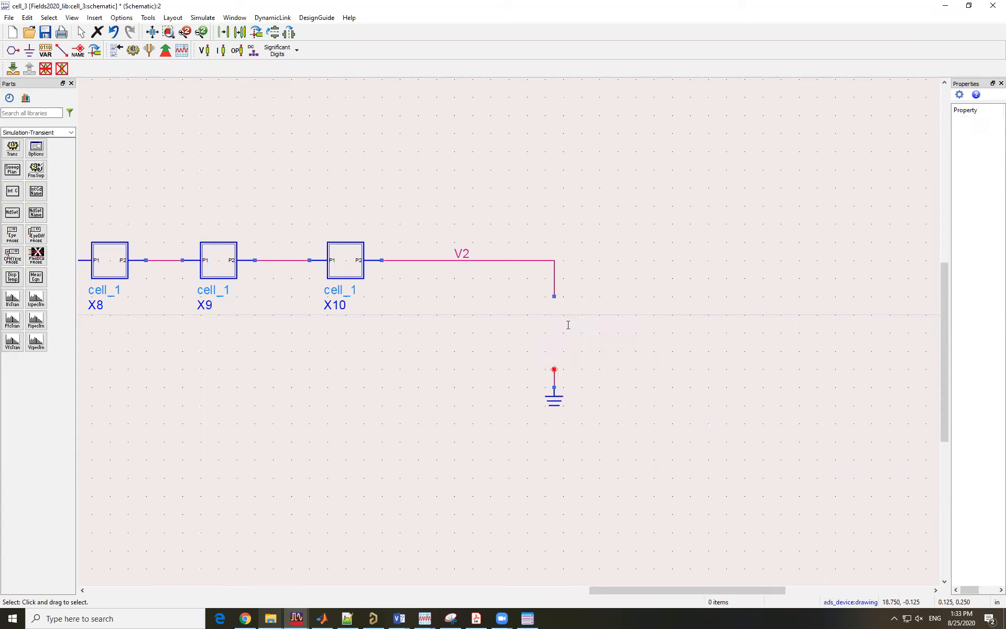
{"action": "key", "text": "ctrl+z"}
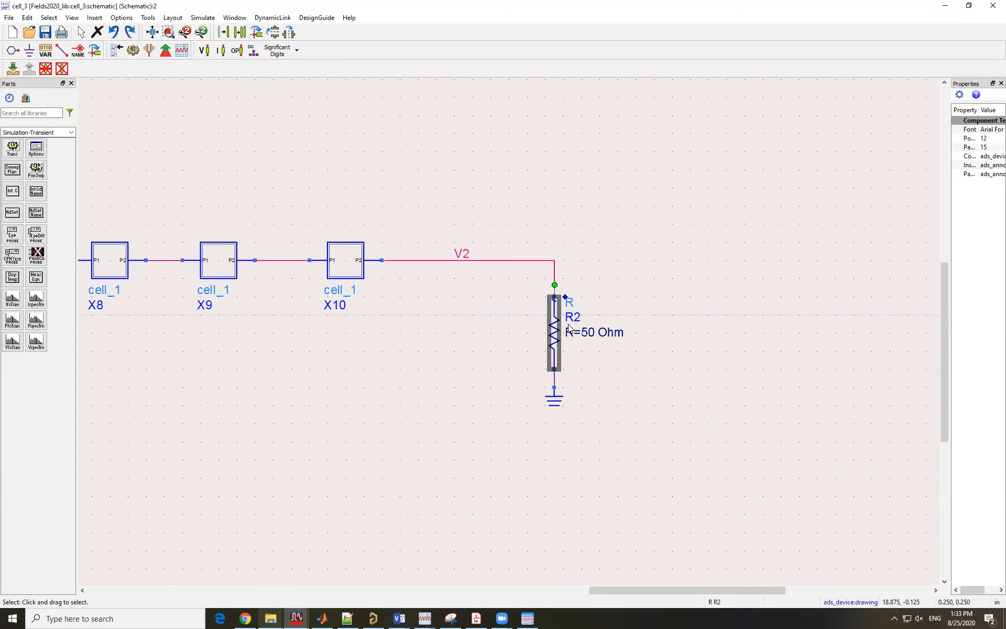
Deactivate resistor R2 with the short option and reactivate it
{"action": "left_click", "coordinate": [62, 69]}
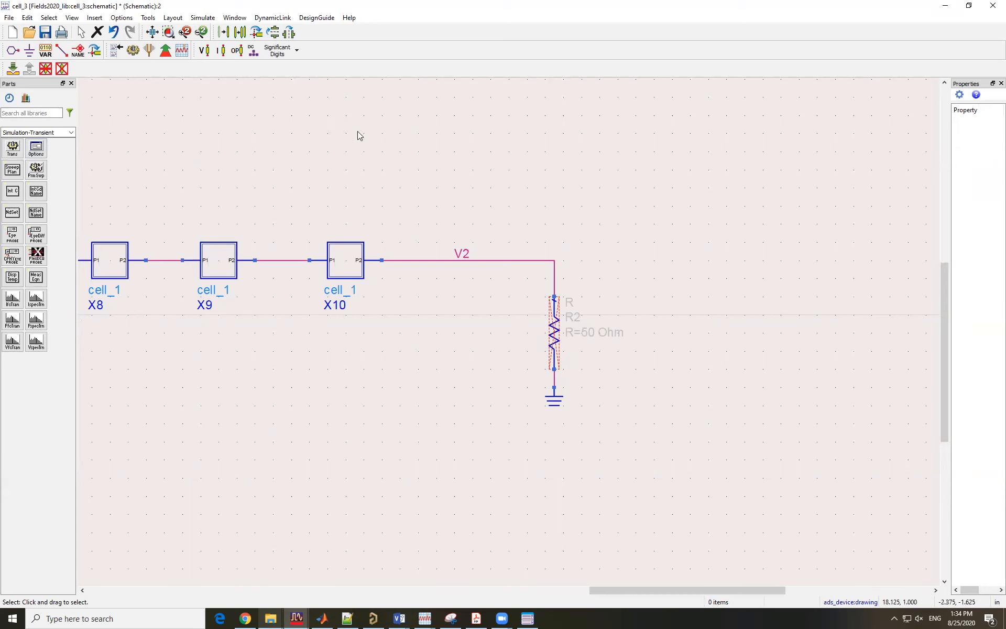
{"action": "left_click", "coordinate": [62, 68]}
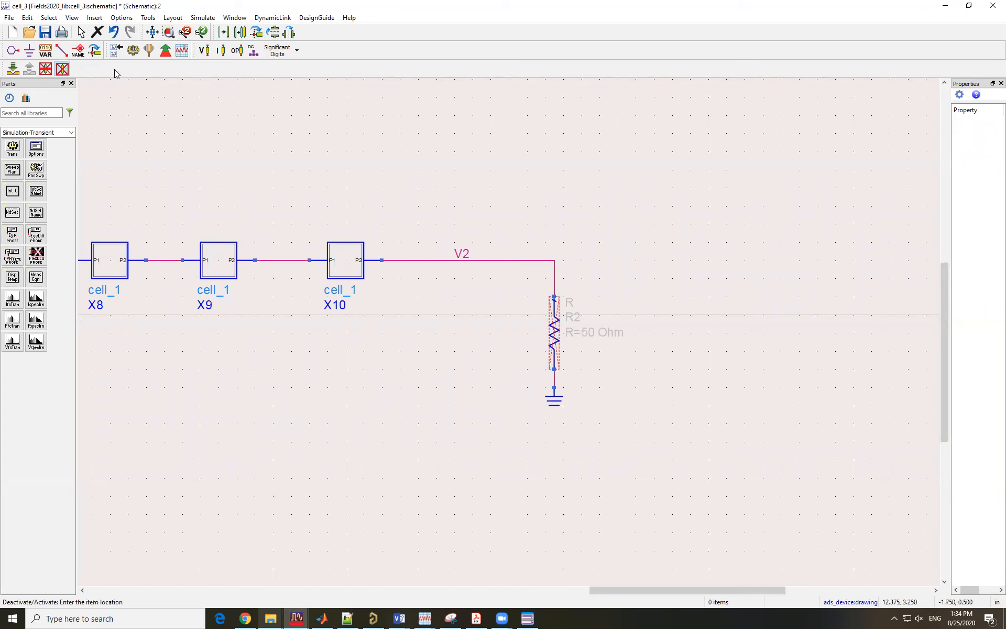
{"action": "left_click", "coordinate": [574, 346]}
{"action": "key", "text": "Escape"}
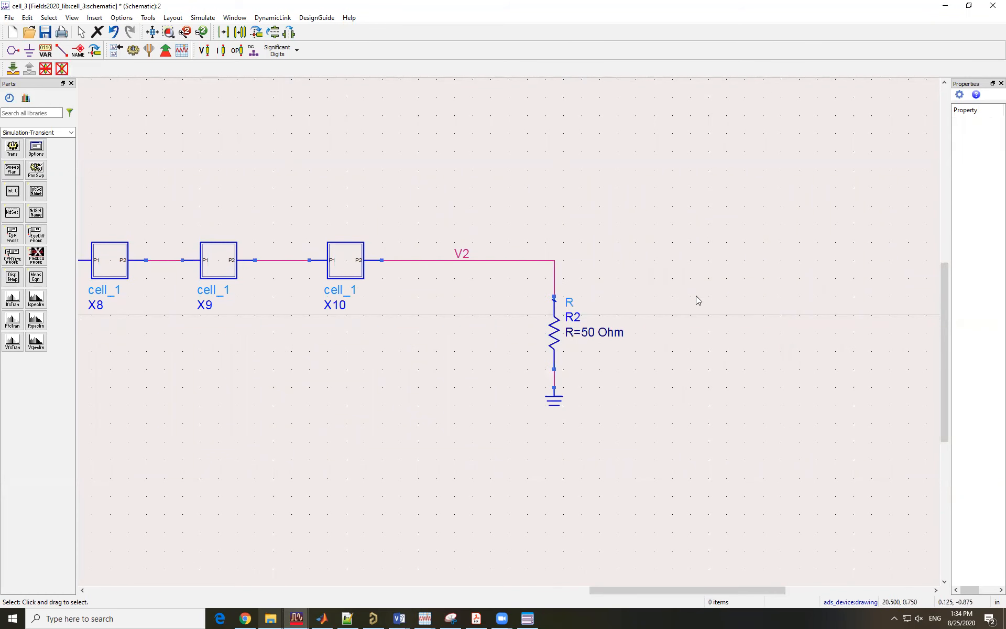
Save the cell_3 schematic with the full cascade and both terminations
{"action": "scroll", "coordinate": [696, 300], "scroll_direction": "down", "scroll_amount": 6}
{"action": "scroll", "coordinate": [354, 341], "scroll_direction": "up", "scroll_amount": 3}
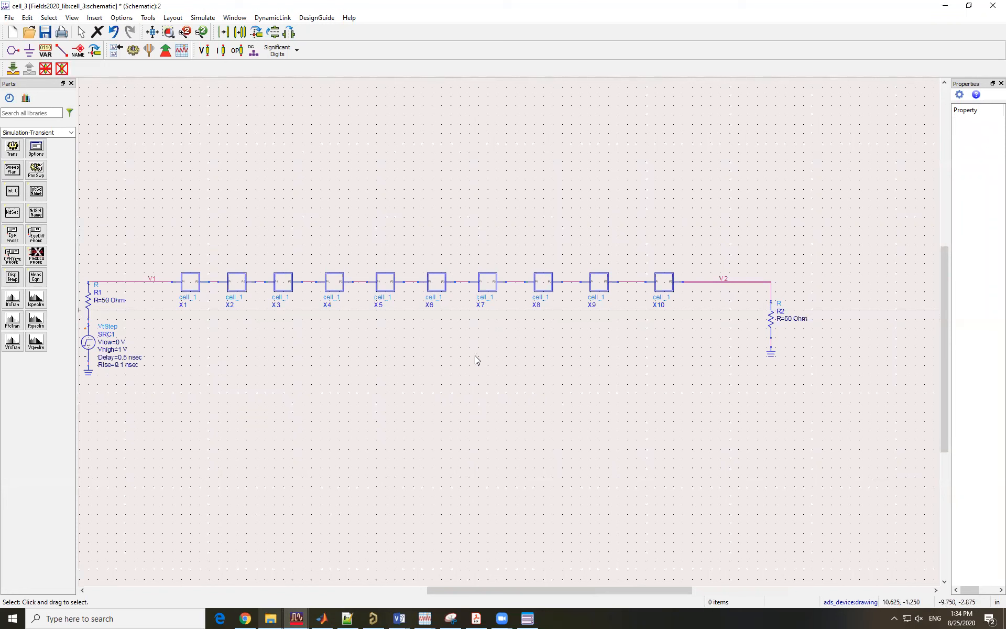
{"action": "key", "text": "ctrl+s"}
{"action": "scroll", "coordinate": [542, 336], "scroll_direction": "down", "scroll_amount": 2}
{"action": "scroll", "coordinate": [492, 318], "scroll_direction": "up", "scroll_amount": 1}
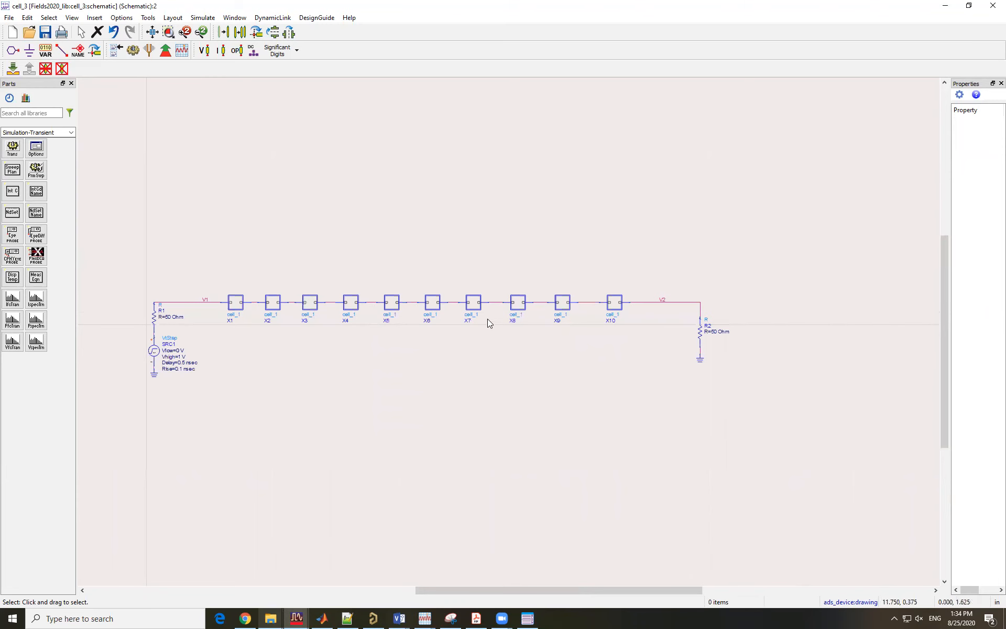
{"action": "scroll", "coordinate": [487, 322], "scroll_direction": "up", "scroll_amount": 1}
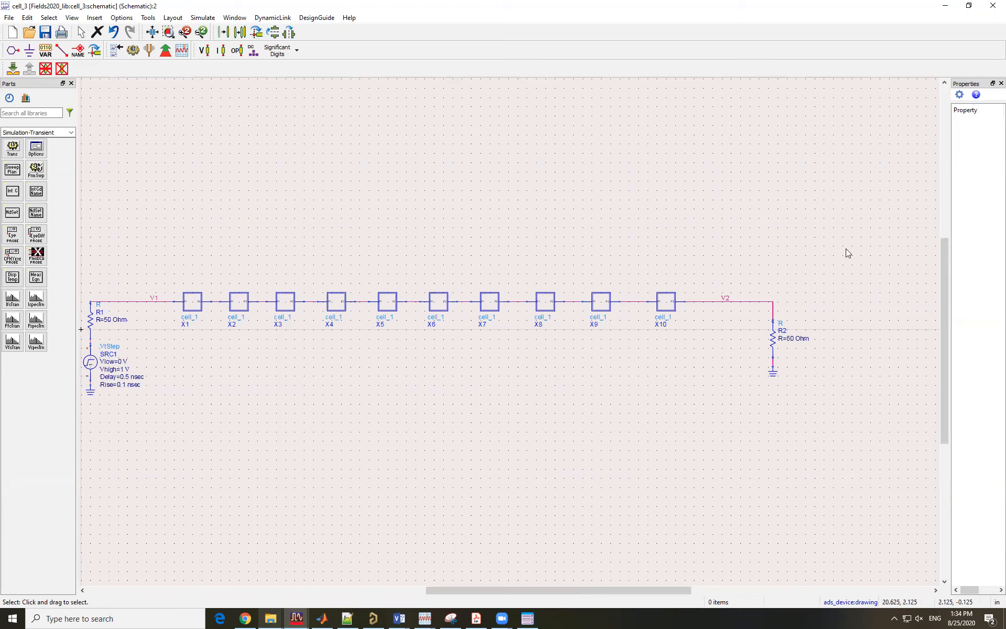
Delete load R2 with its ground and V2 label, and source SRC1 with R1, its ground and the V1 label
{"action": "left_click_drag", "start_coordinate": [848, 247], "coordinate": [719, 420]}
{"action": "key", "text": "Delete"}
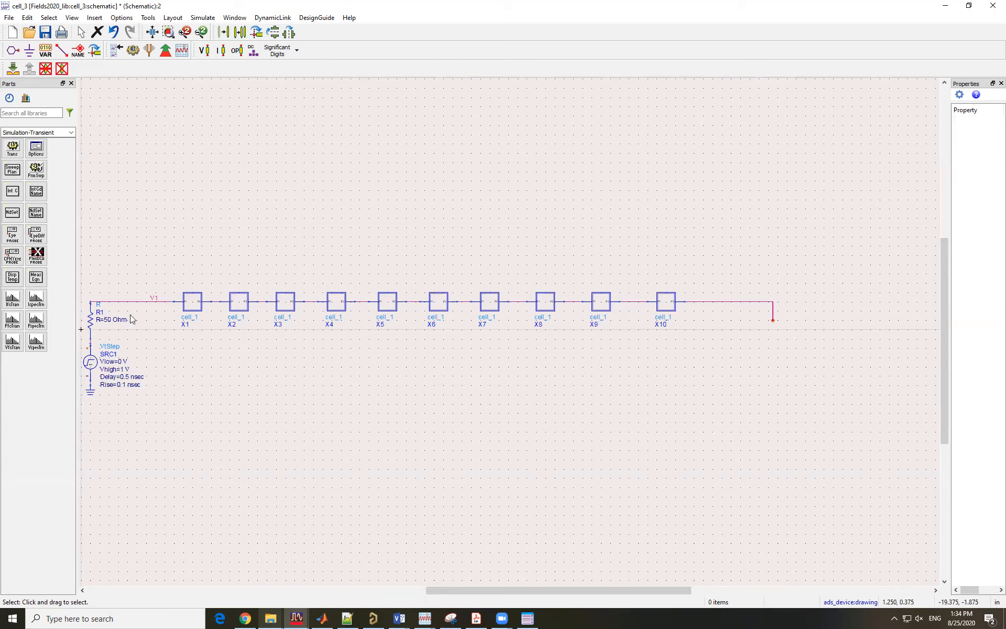
{"action": "scroll", "coordinate": [130, 316], "scroll_direction": "down", "scroll_amount": 2}
{"action": "left_click_drag", "start_coordinate": [335, 262], "coordinate": [410, 394]}
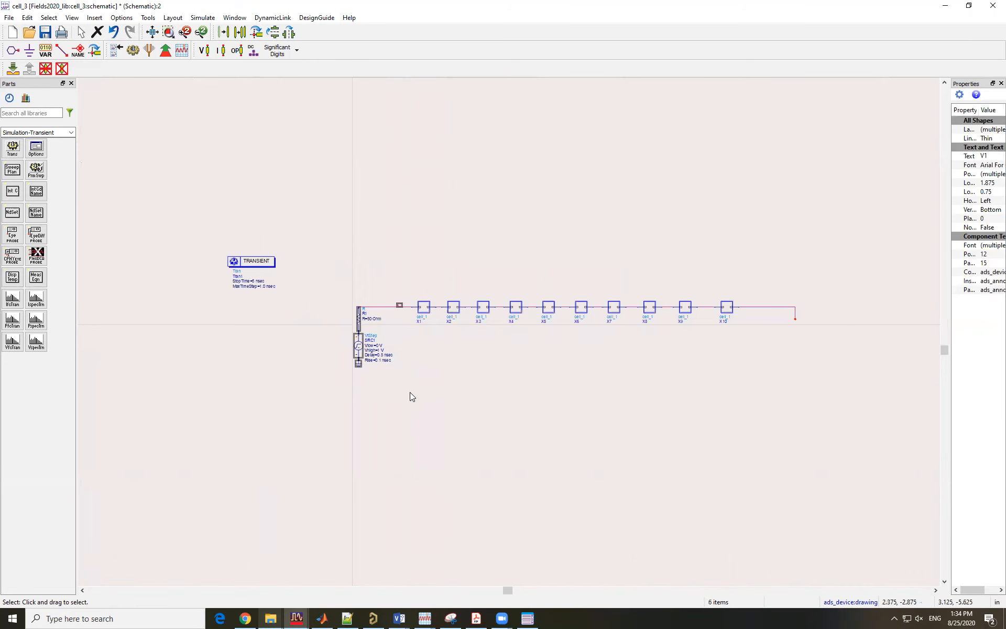
{"action": "key", "text": "Delete"}
Delete the Transient simulation controller and the leftover wires at both ends of the cell_1 chain
{"action": "left_click_drag", "start_coordinate": [186, 213], "coordinate": [280, 292]}
{"action": "key", "text": "Delete"}
{"action": "key", "text": "f"}
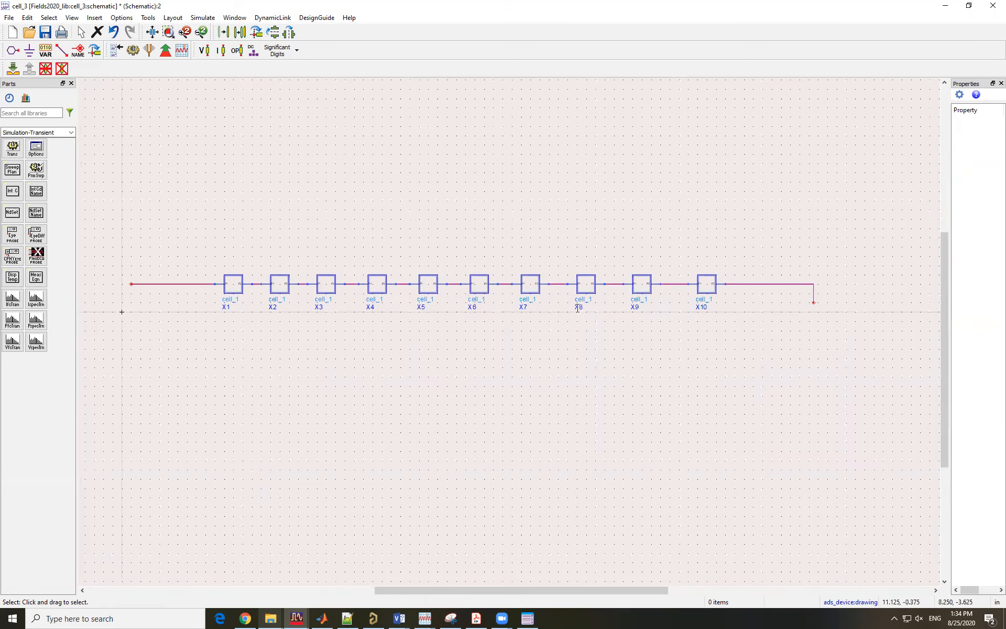
{"action": "left_click", "coordinate": [797, 283]}
{"action": "key", "text": "Delete"}
{"action": "left_click", "coordinate": [72, 133]}
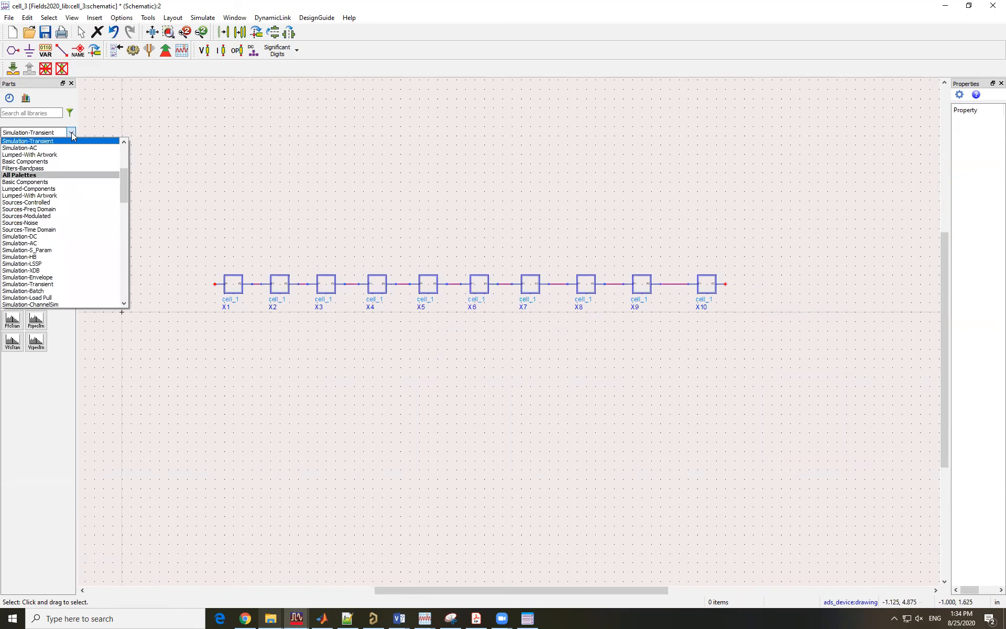
{"action": "left_click", "coordinate": [72, 133]}
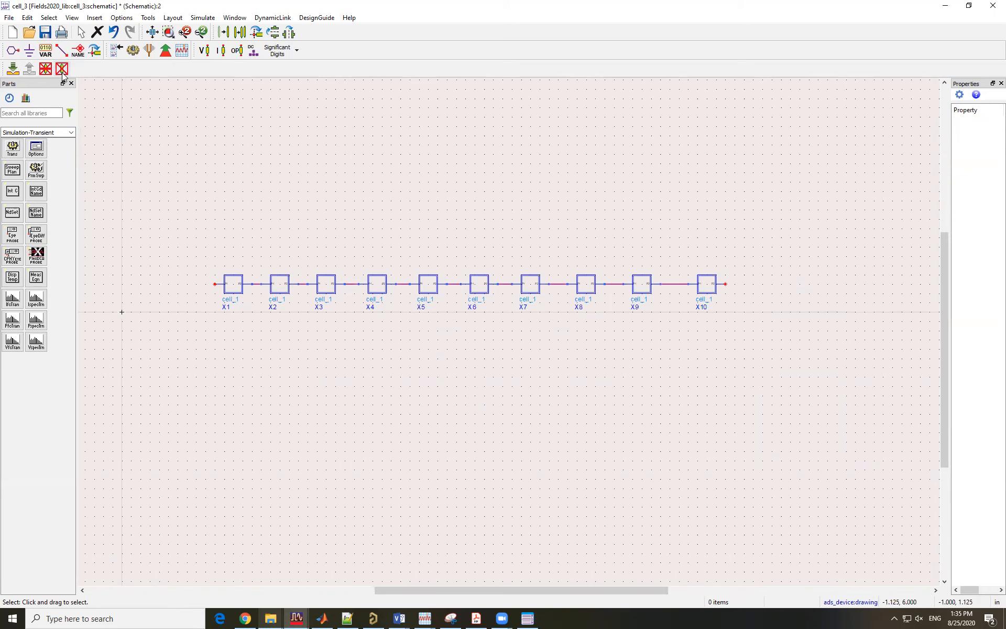
Place pin P1 on the P1 input of the first cell, X1
{"action": "left_click", "coordinate": [13, 50]}
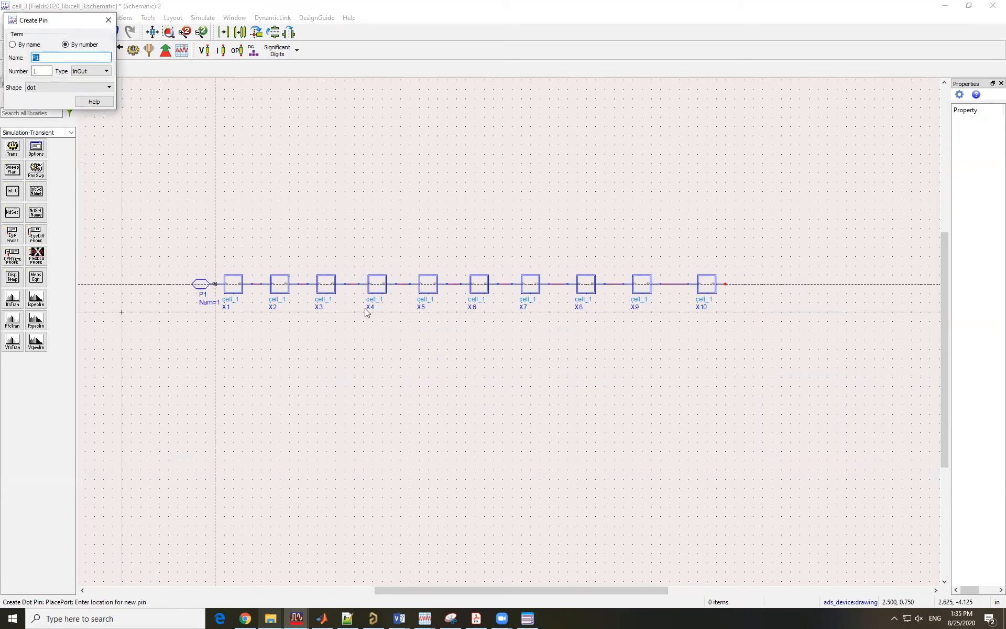
{"action": "scroll", "coordinate": [215, 284], "scroll_direction": "up", "scroll_amount": 2}
{"action": "left_click", "coordinate": [469, 328]}
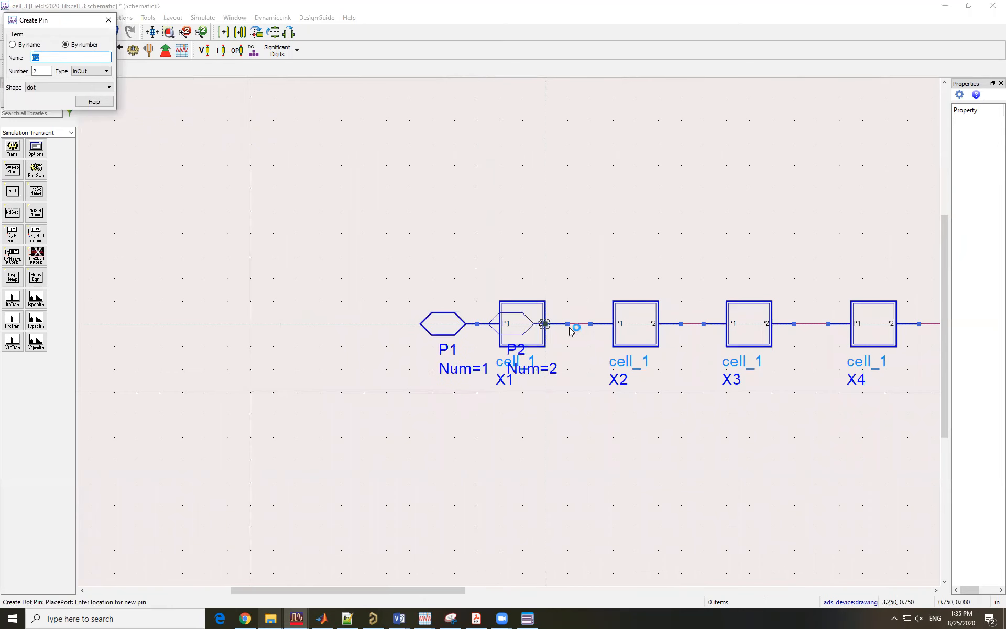
Place pin P2 on the empty canvas just past the last cell, X10
{"action": "scroll", "coordinate": [543, 330], "scroll_direction": "down", "scroll_amount": 3}
{"action": "scroll", "coordinate": [497, 331], "scroll_direction": "up", "scroll_amount": 2}
{"action": "scroll", "coordinate": [497, 331], "scroll_direction": "up", "scroll_amount": 2}
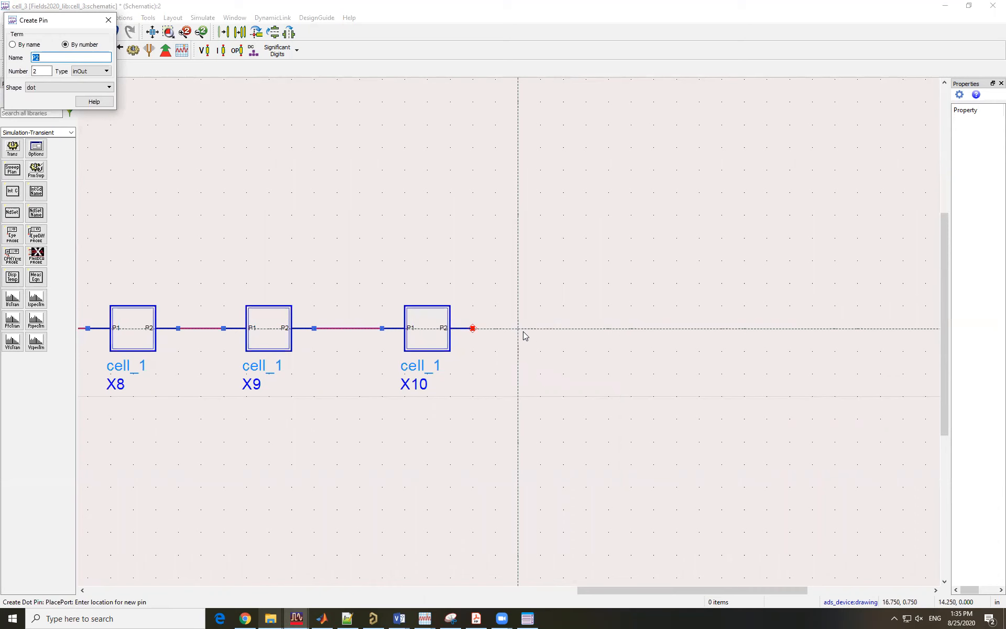
{"action": "key", "text": "Escape"}
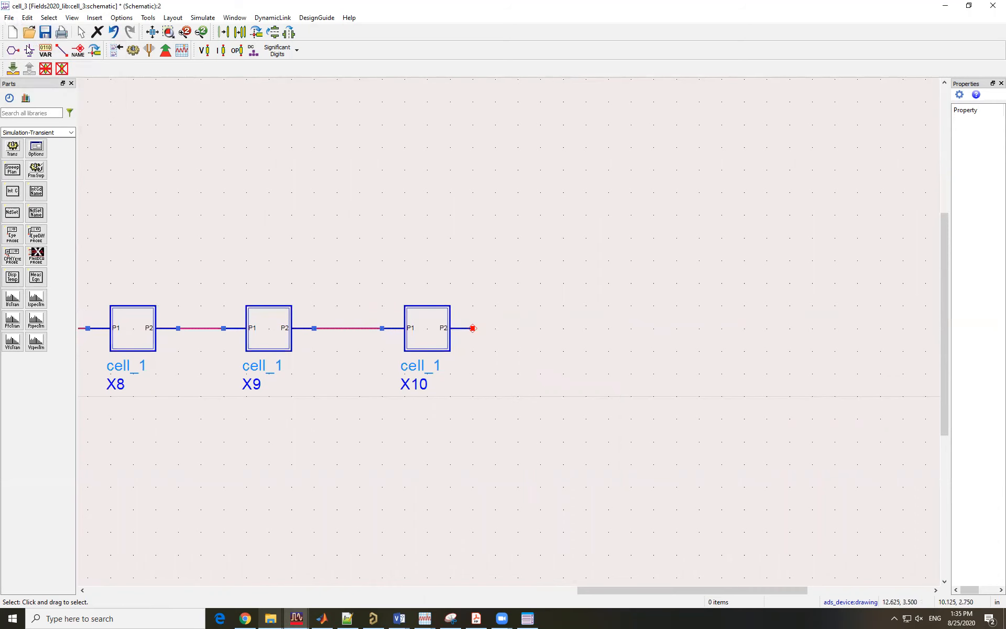
{"action": "left_click", "coordinate": [13, 49]}
{"action": "left_click", "coordinate": [524, 328]}
{"action": "key", "text": "Escape"}
Rotate pin P2 by 180 degrees and attach it to the P2 output of X10
{"action": "left_click_drag", "start_coordinate": [495, 319], "coordinate": [599, 318]}
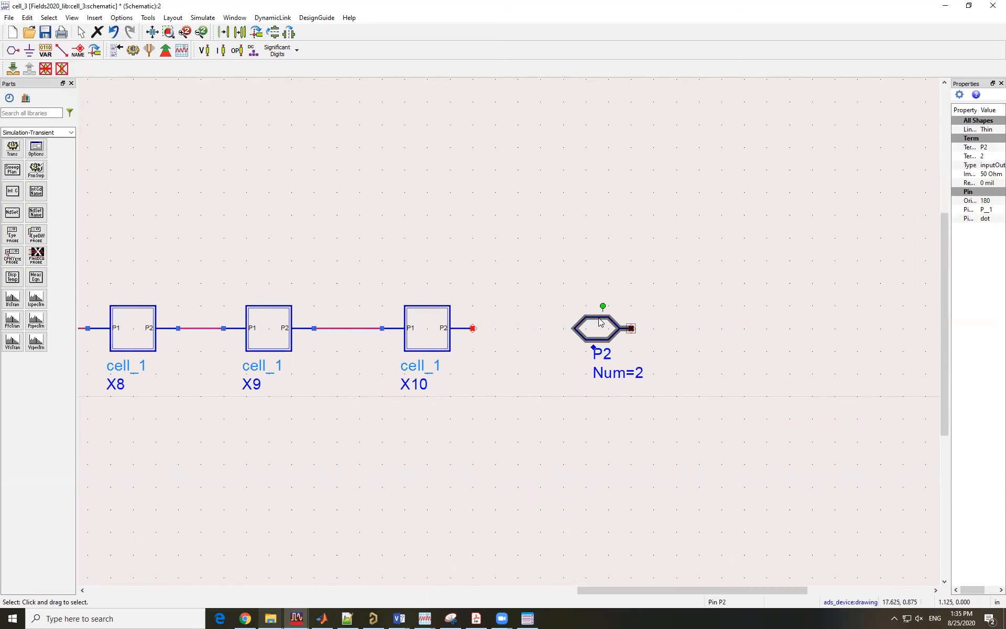
{"action": "key", "text": "ctrl+r"}
{"action": "key", "text": "ctrl+r"}
{"action": "left_click_drag", "start_coordinate": [664, 326], "coordinate": [509, 329]}
{"action": "left_click", "coordinate": [449, 227]}
{"action": "scroll", "coordinate": [497, 337], "scroll_direction": "down", "scroll_amount": 2}
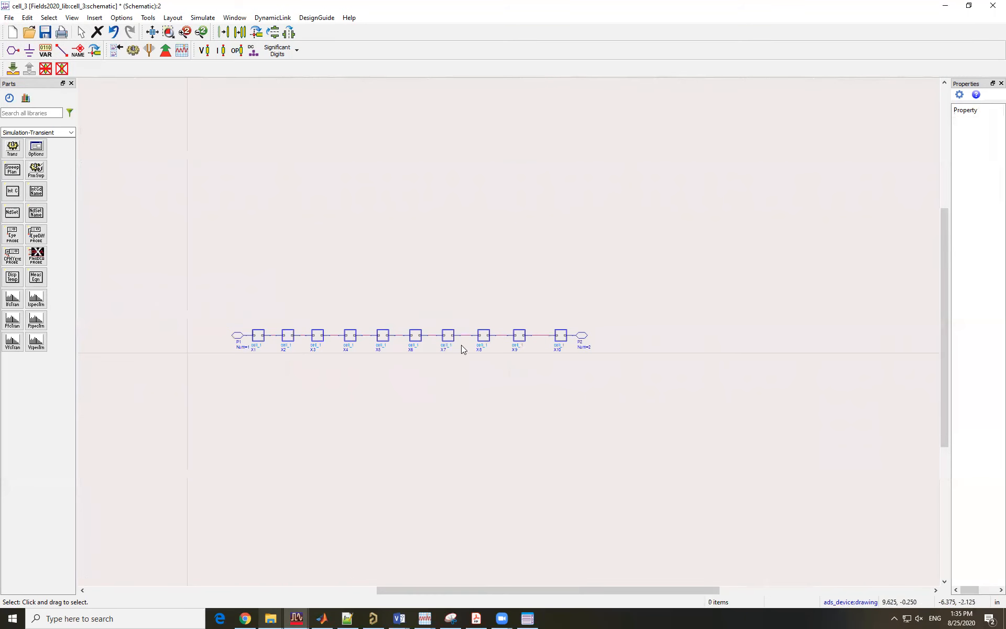
{"action": "scroll", "coordinate": [461, 345], "scroll_direction": "up", "scroll_amount": 3}
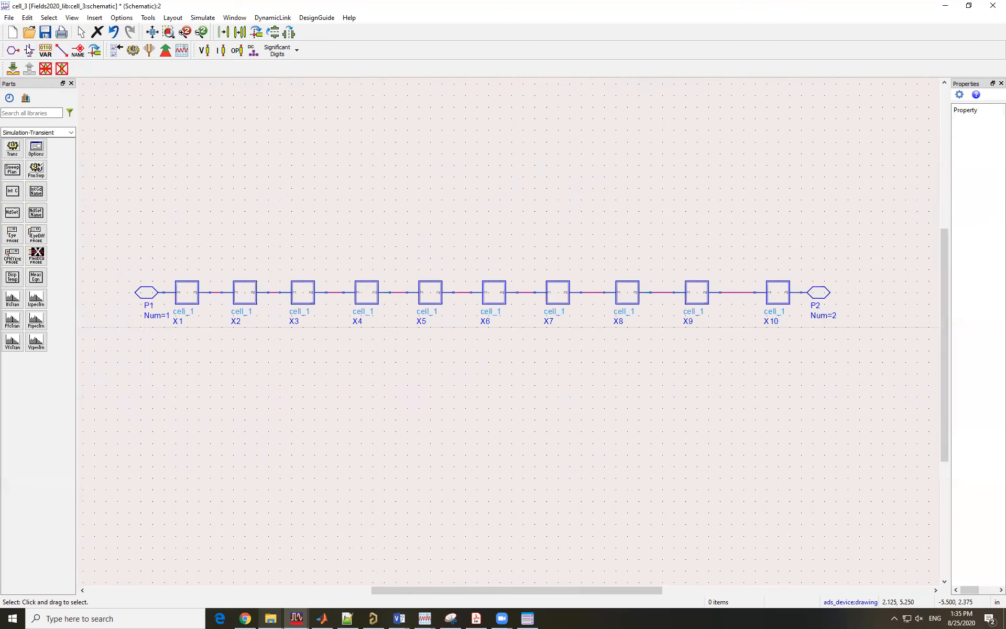
Save the pinned cascade under the new cell name cell_4 in Fields2020_lib
{"action": "left_click", "coordinate": [9, 17]}
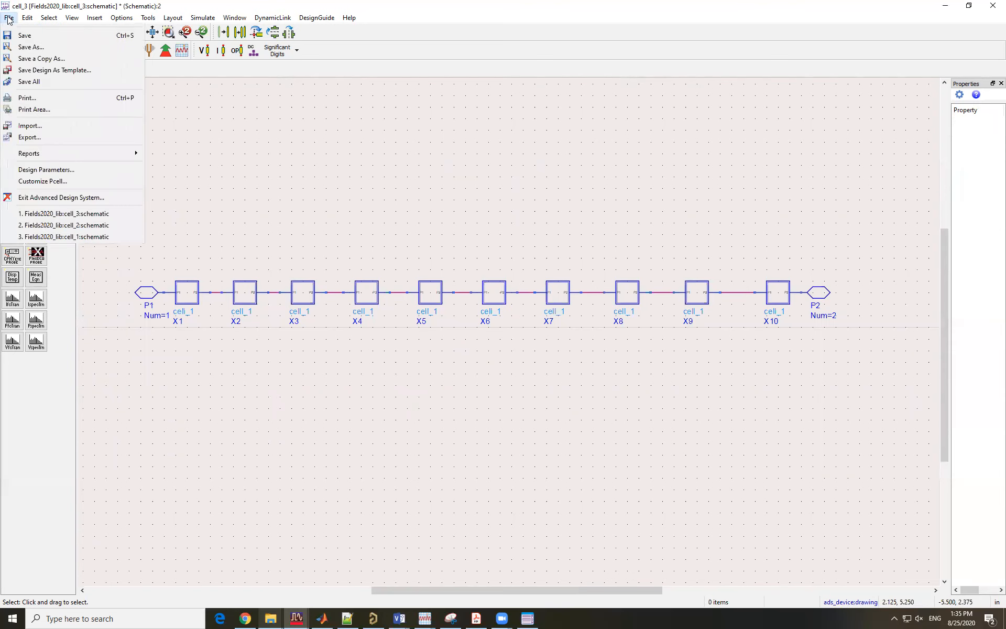
{"action": "left_click", "coordinate": [46, 85]}
{"action": "left_click", "coordinate": [454, 279]}
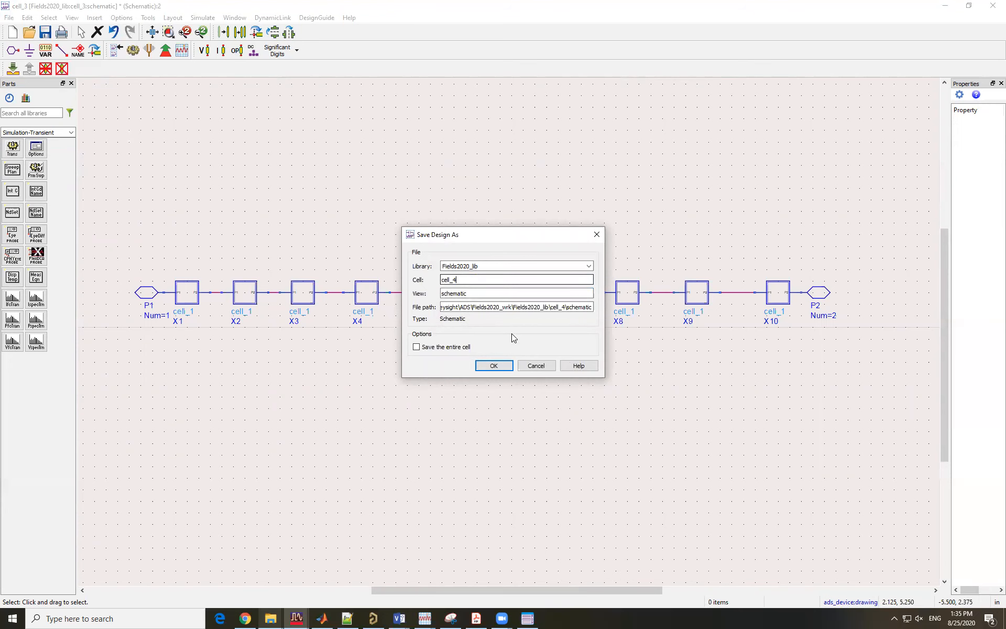
{"action": "left_click", "coordinate": [507, 366]}
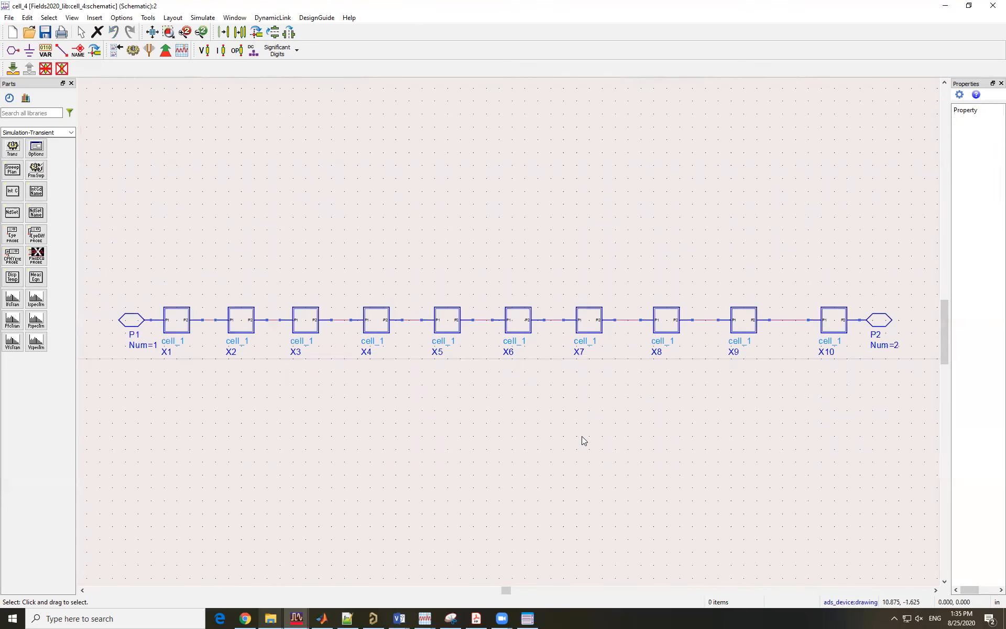
{"action": "scroll", "coordinate": [535, 375], "scroll_direction": "down", "scroll_amount": 1}
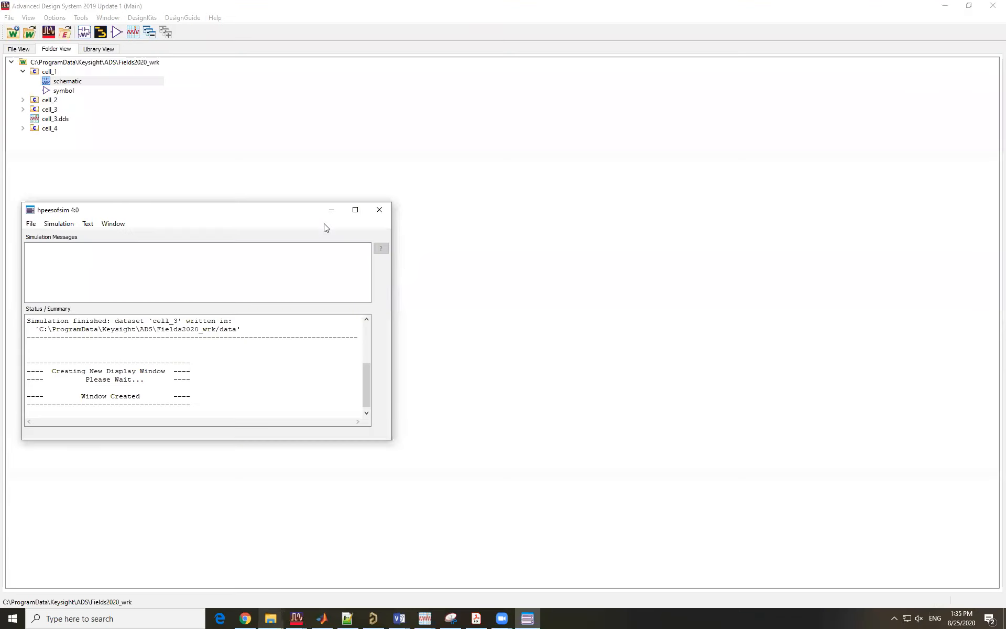
Minimize the simulation status window and create a new schematic in cell_5
{"action": "left_click", "coordinate": [332, 211]}
{"action": "left_click", "coordinate": [84, 33]}
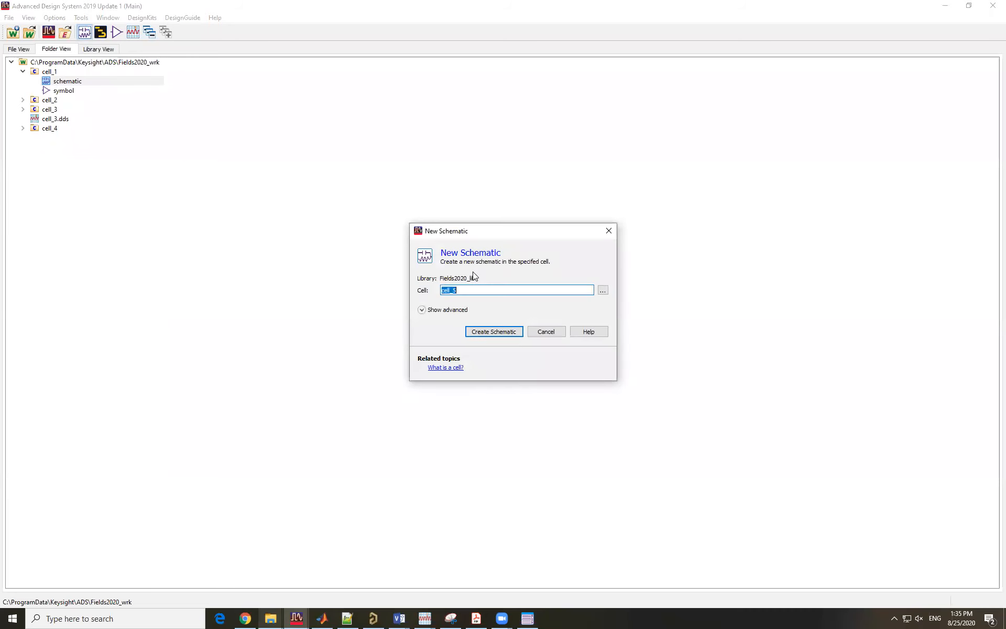
{"action": "left_click", "coordinate": [507, 332]}
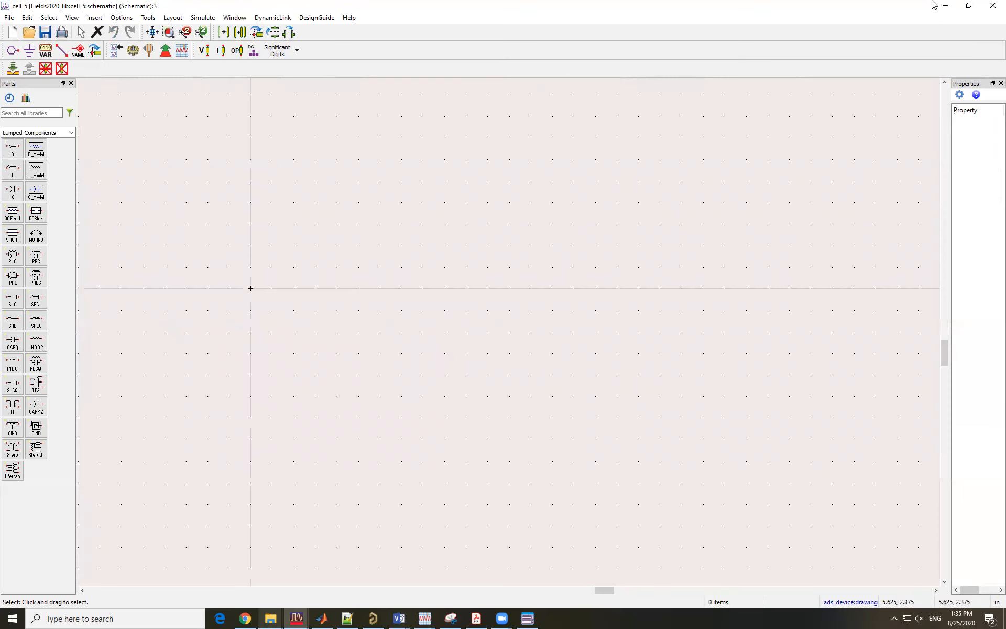
Return to the workspace window, expand cell_4 and open its schematic
{"action": "left_click", "coordinate": [945, 5]}
{"action": "left_click", "coordinate": [22, 138]}
{"action": "left_click", "coordinate": [23, 129]}
{"action": "double_click", "coordinate": [69, 139]}
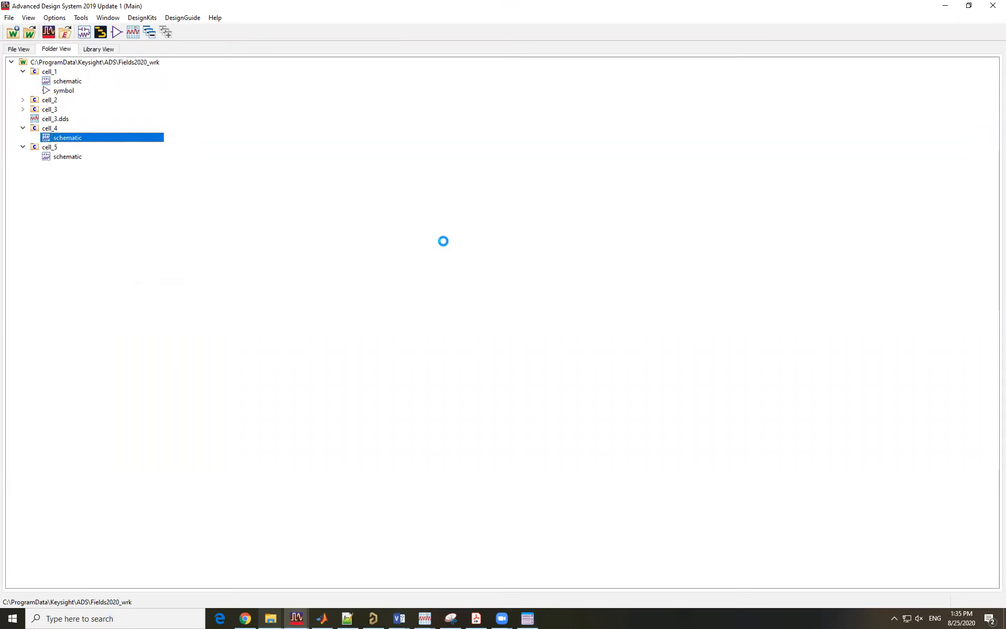
{"action": "left_click", "coordinate": [297, 618]}
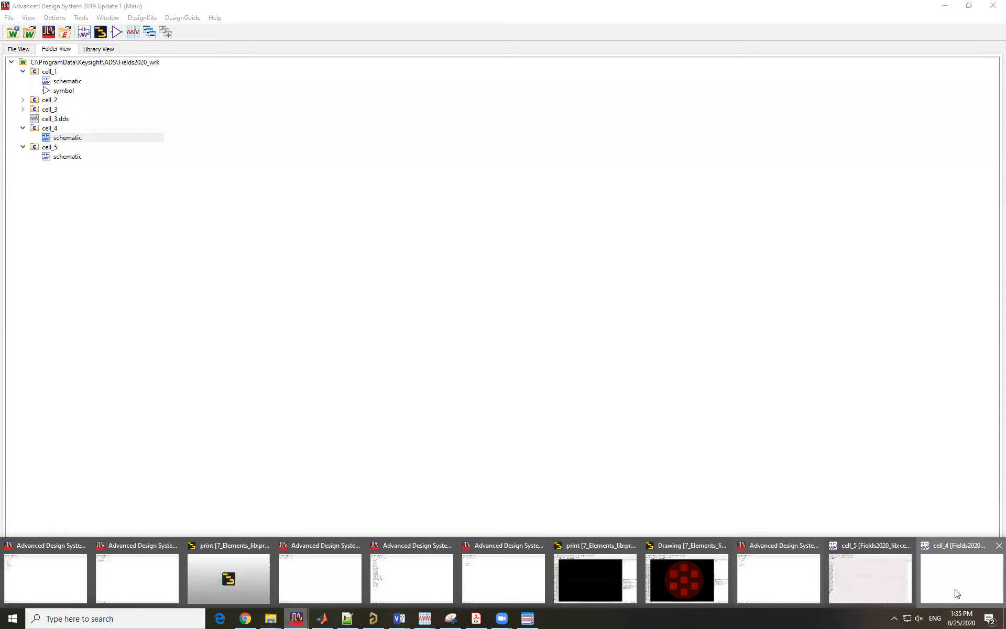
{"action": "left_click", "coordinate": [957, 587]}
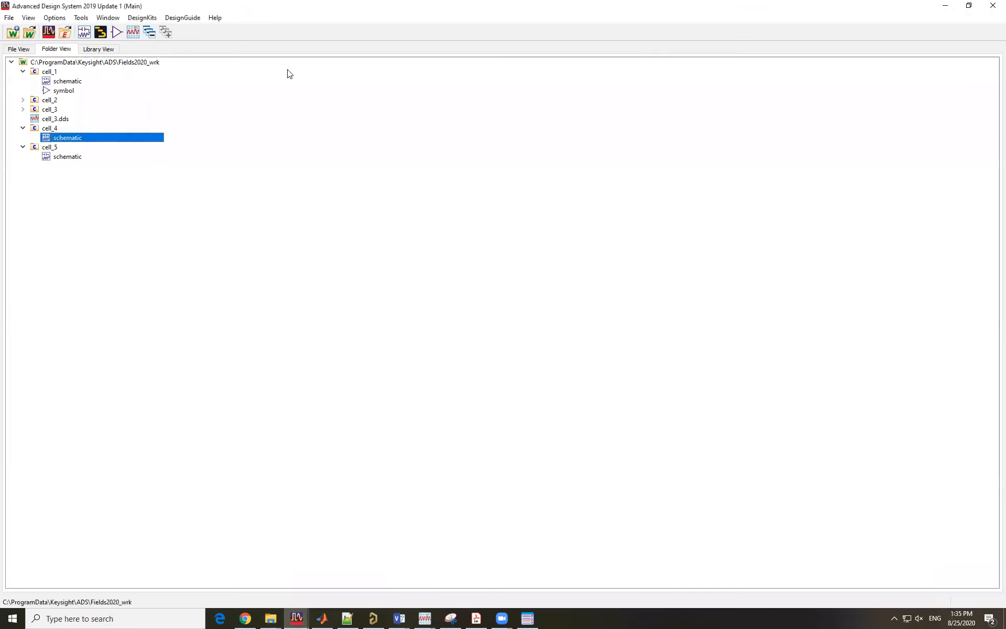
Bring the cell_5 schematic to the front and start inserting cell_4 from the workspace tree into it
{"action": "left_click_drag", "start_coordinate": [63, 141], "coordinate": [930, 546]}
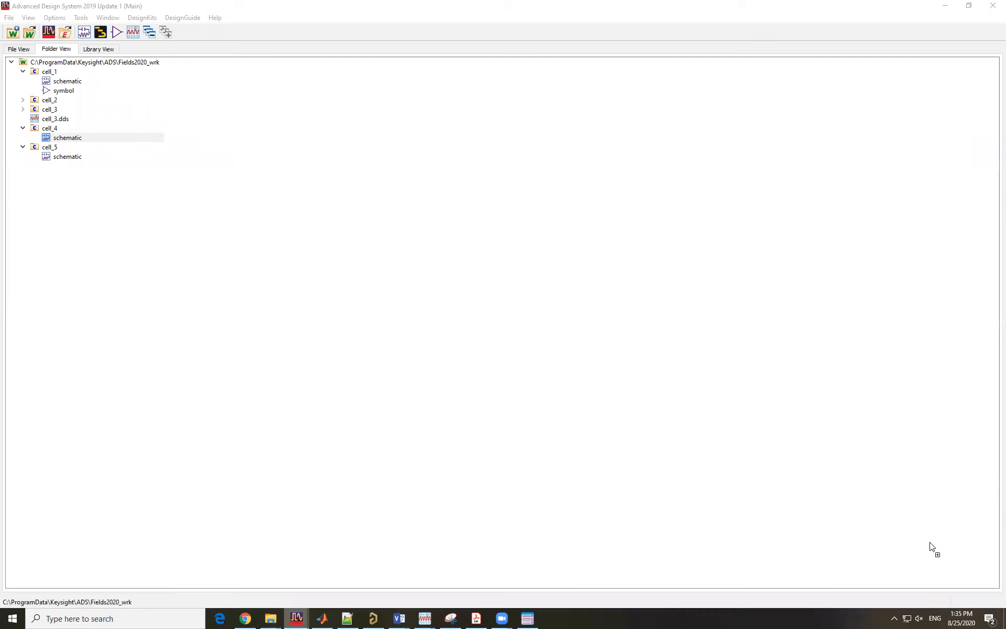
{"action": "double_click", "coordinate": [64, 159]}
{"action": "left_click", "coordinate": [65, 140]}
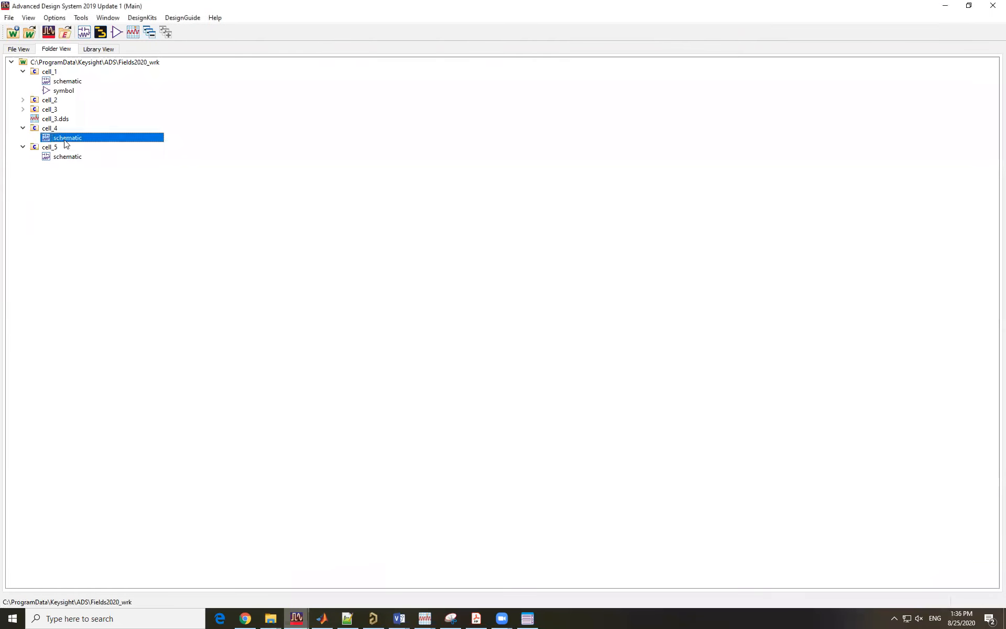
{"action": "mouse_move", "coordinate": [296, 618]}
{"action": "left_click_drag", "start_coordinate": [761, 562], "coordinate": [924, 530]}
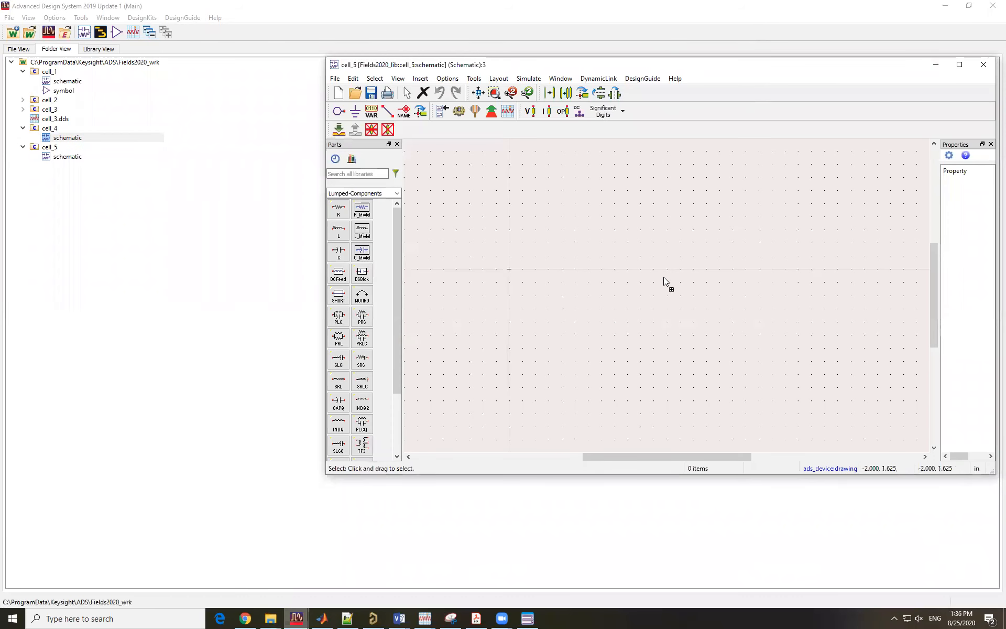
{"action": "left_click_drag", "start_coordinate": [663, 276], "coordinate": [655, 281]}
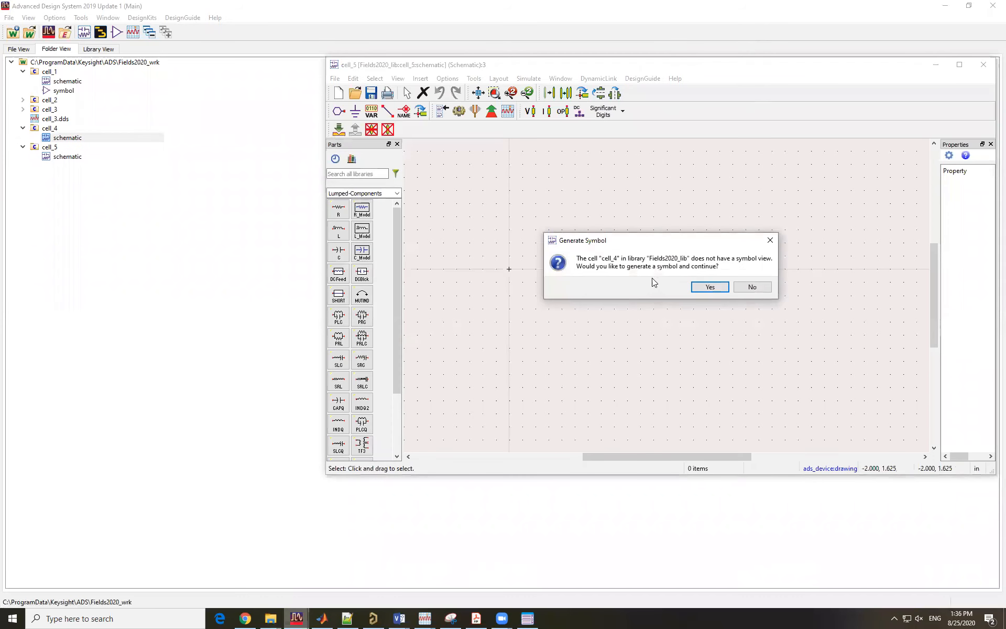
Generate a Dual-type symbol for cell_4 with the default settings and place the instance on the horizontal axis of cell_5
{"action": "left_click", "coordinate": [710, 288]}
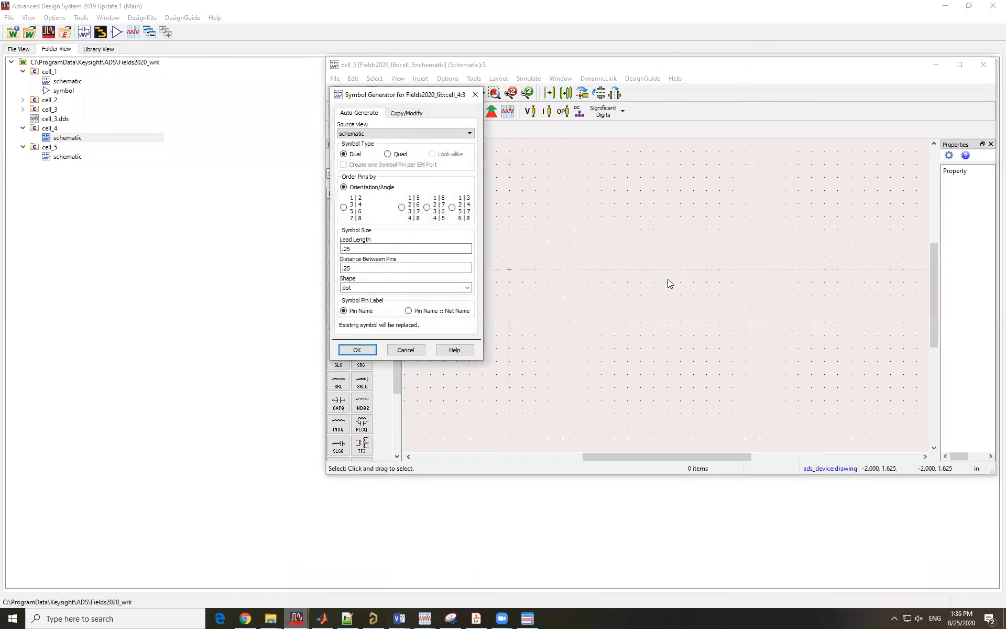
{"action": "left_click", "coordinate": [358, 349]}
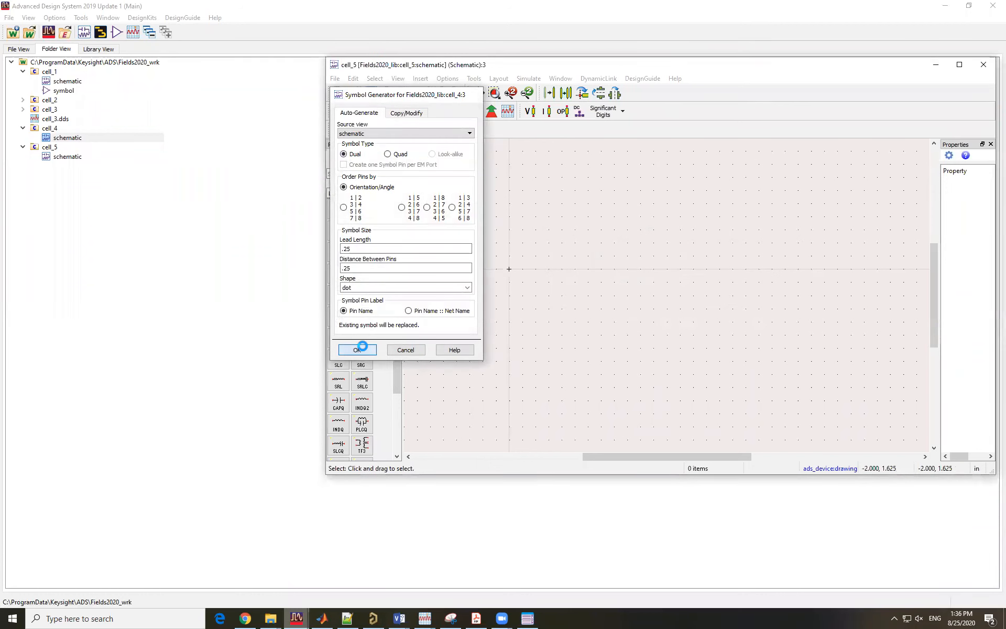
{"action": "left_click", "coordinate": [610, 271]}
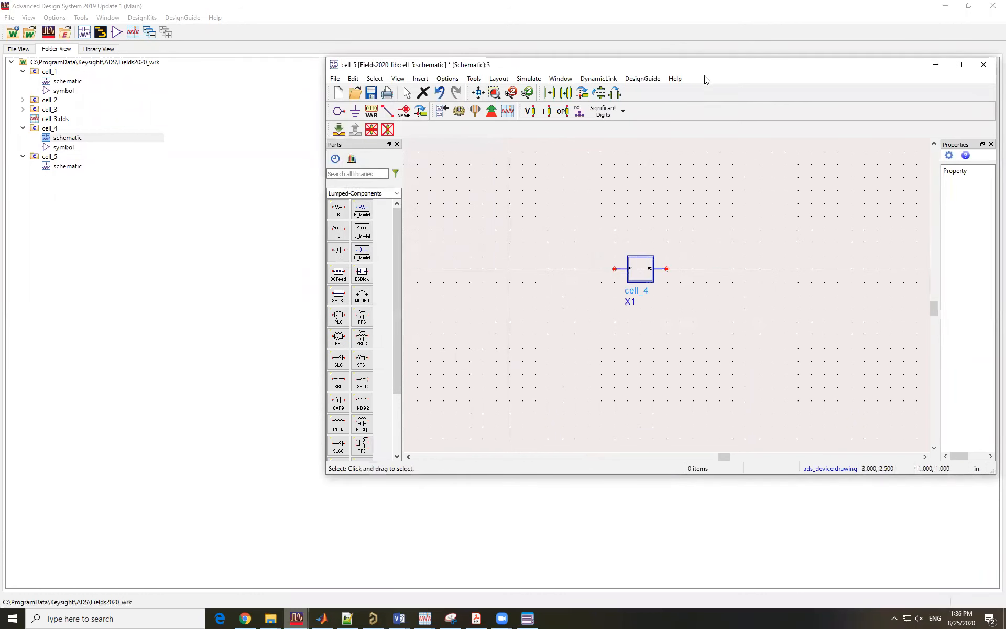
Enlarge the cell_5 schematic window, move the cell_4 instance further right along the axis and save the design
{"action": "double_click", "coordinate": [707, 57]}
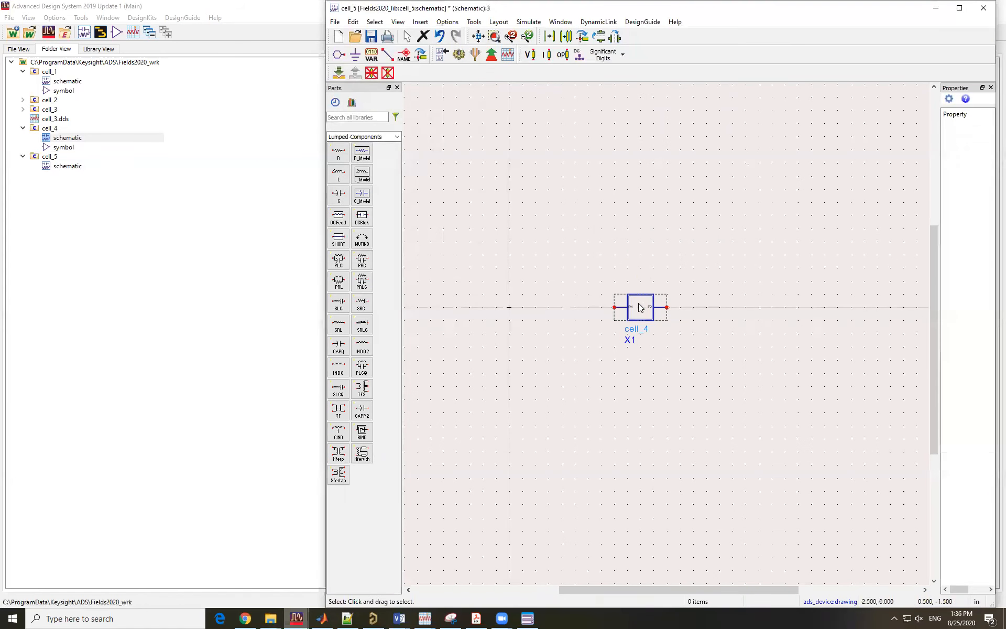
{"action": "left_click_drag", "start_coordinate": [639, 308], "coordinate": [678, 307]}
{"action": "left_click", "coordinate": [674, 227]}
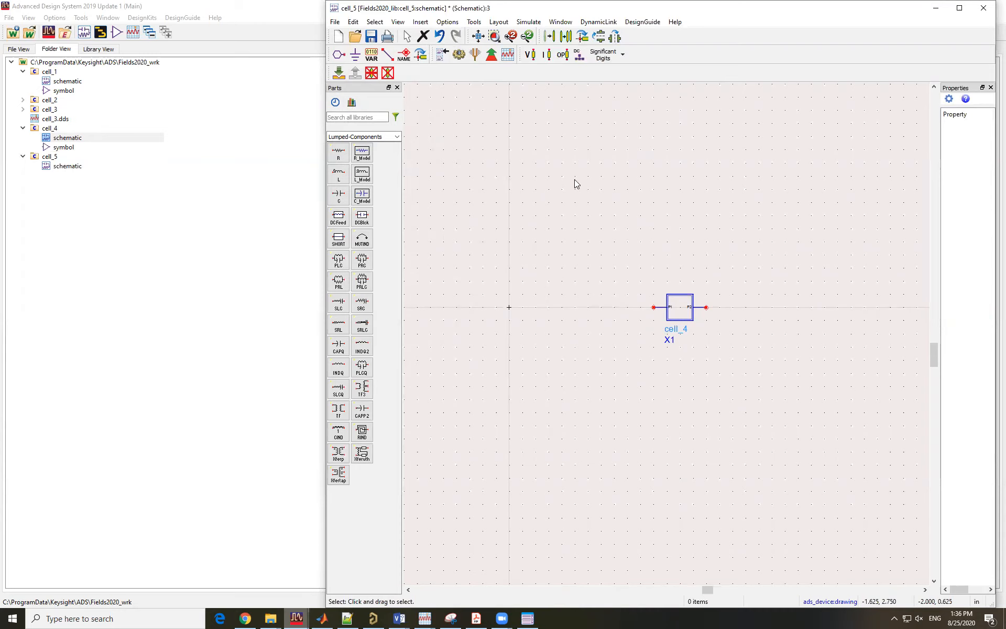
{"action": "left_click", "coordinate": [372, 37]}
Open the cell_2 schematic and copy its whole test circuit, including the transient controller
{"action": "left_click", "coordinate": [23, 100]}
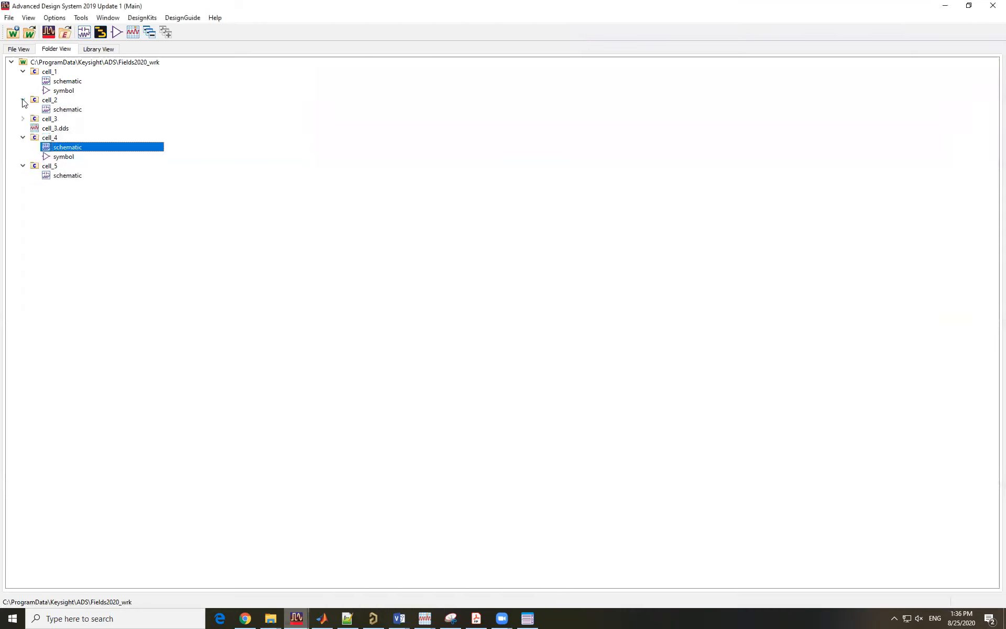
{"action": "double_click", "coordinate": [74, 111]}
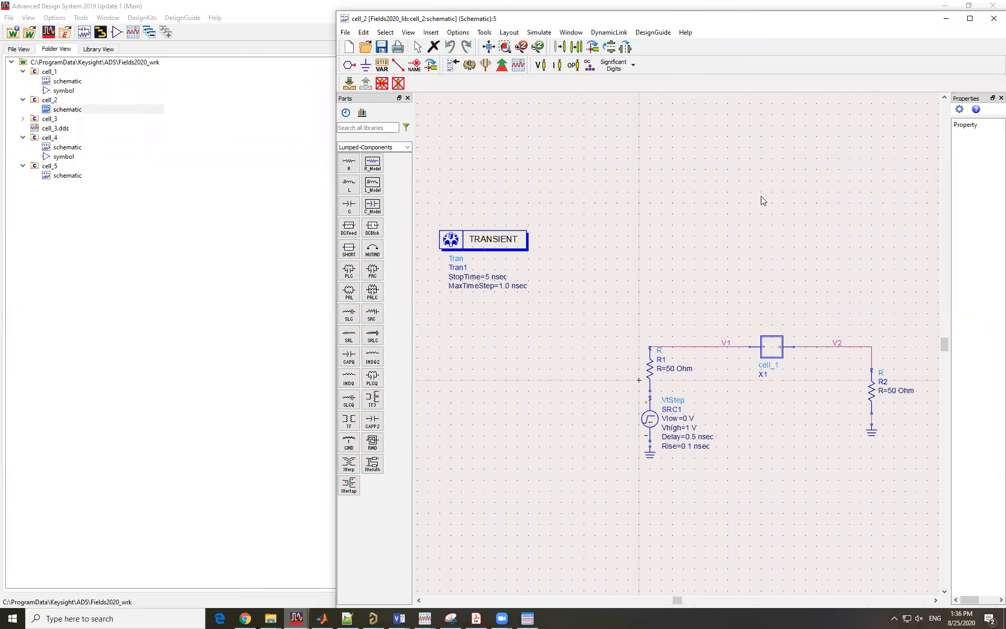
{"action": "scroll", "coordinate": [682, 349], "scroll_direction": "down", "scroll_amount": 2}
{"action": "scroll", "coordinate": [716, 398], "scroll_direction": "up", "scroll_amount": 1}
{"action": "left_click_drag", "start_coordinate": [483, 220], "coordinate": [863, 425]}
{"action": "scroll", "coordinate": [707, 333], "scroll_direction": "up", "scroll_amount": 1}
{"action": "scroll", "coordinate": [681, 347], "scroll_direction": "down", "scroll_amount": 1}
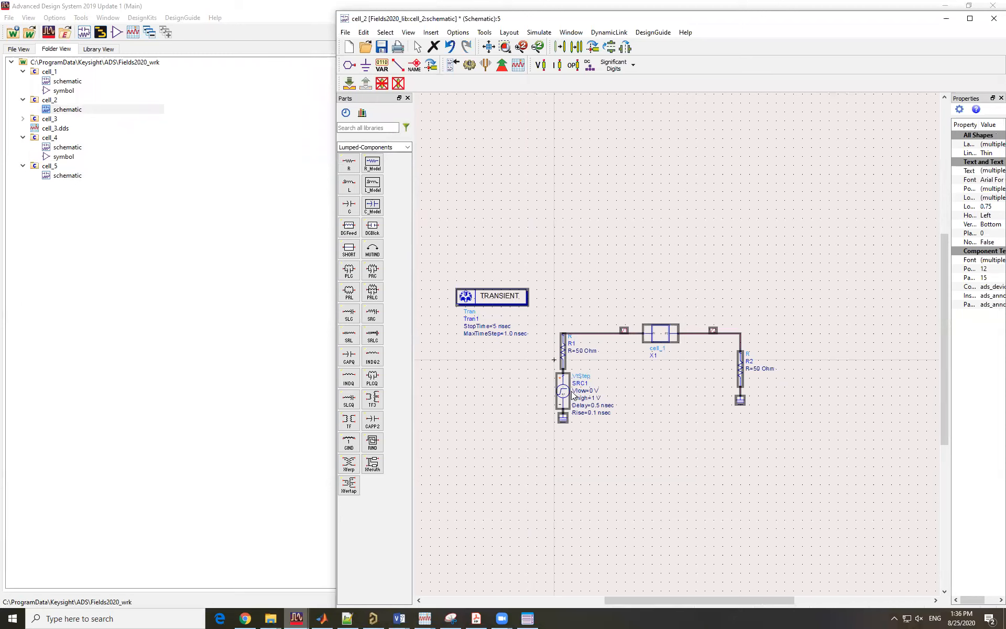
Switch back to the cell_5 schematic and paste the copied test circuit above and left of cell_4
{"action": "left_click", "coordinate": [297, 618]}
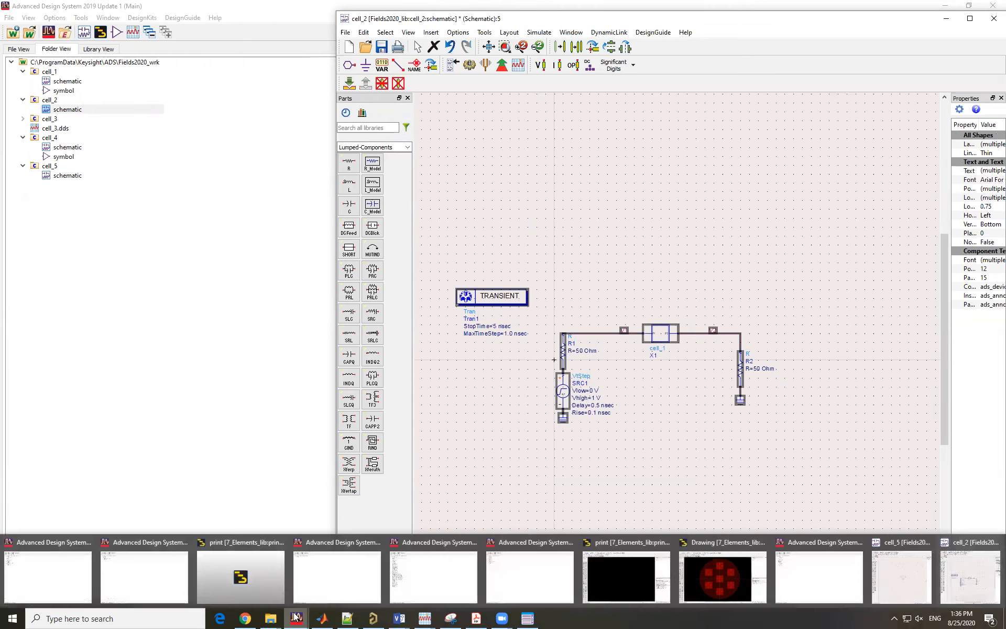
{"action": "left_click", "coordinate": [903, 575]}
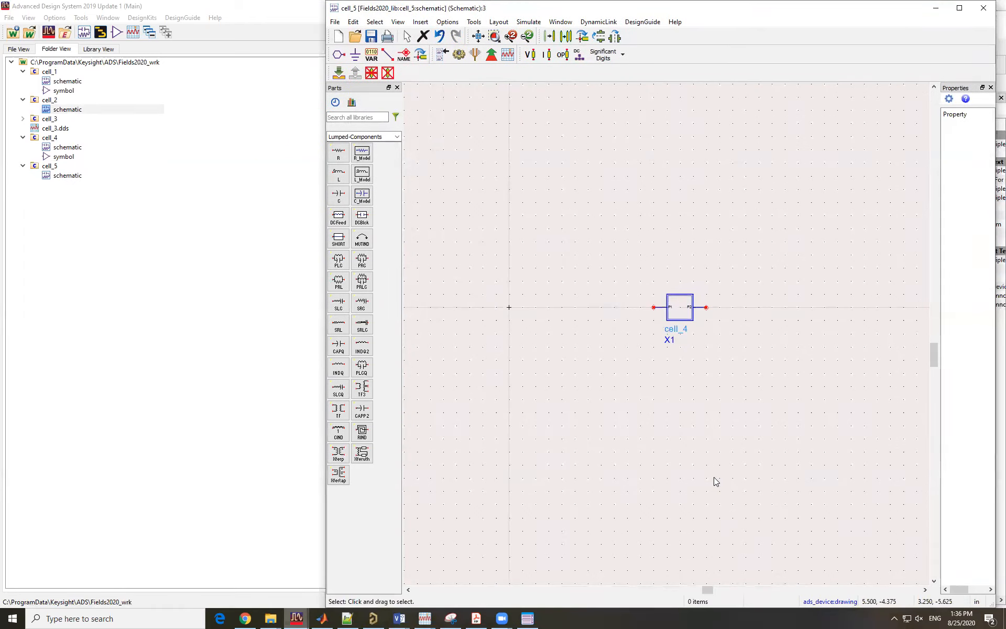
{"action": "scroll", "coordinate": [664, 348], "scroll_direction": "down", "scroll_amount": 1}
{"action": "key", "text": "ctrl+v"}
{"action": "left_click", "coordinate": [534, 257]}
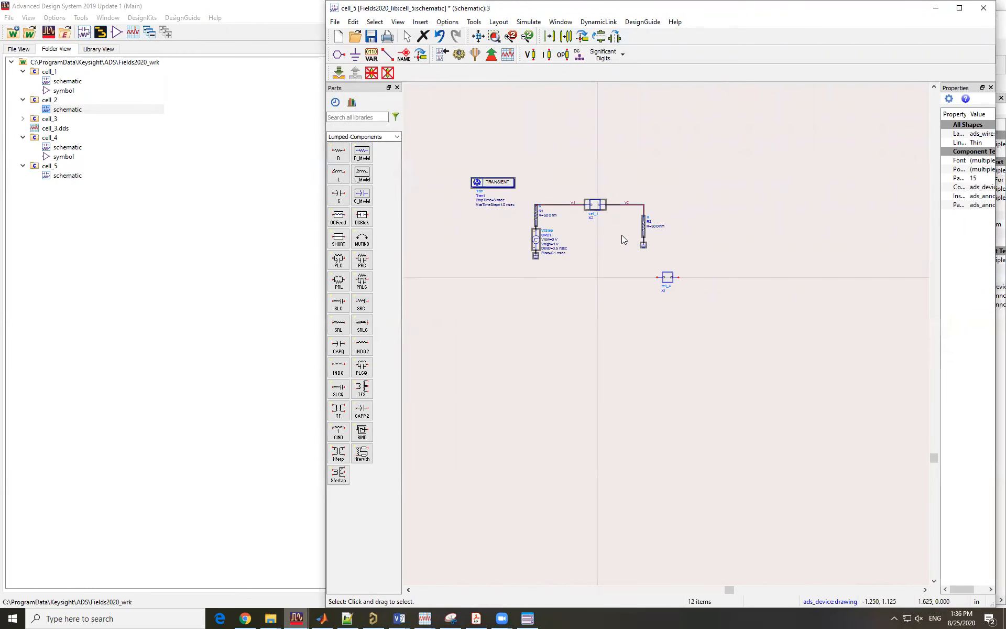
Delete the cell_1 block from the pasted circuit and put the cell_4 instance in its place between V1 and V2
{"action": "scroll", "coordinate": [615, 218], "scroll_direction": "up", "scroll_amount": 2}
{"action": "left_click", "coordinate": [640, 313]}
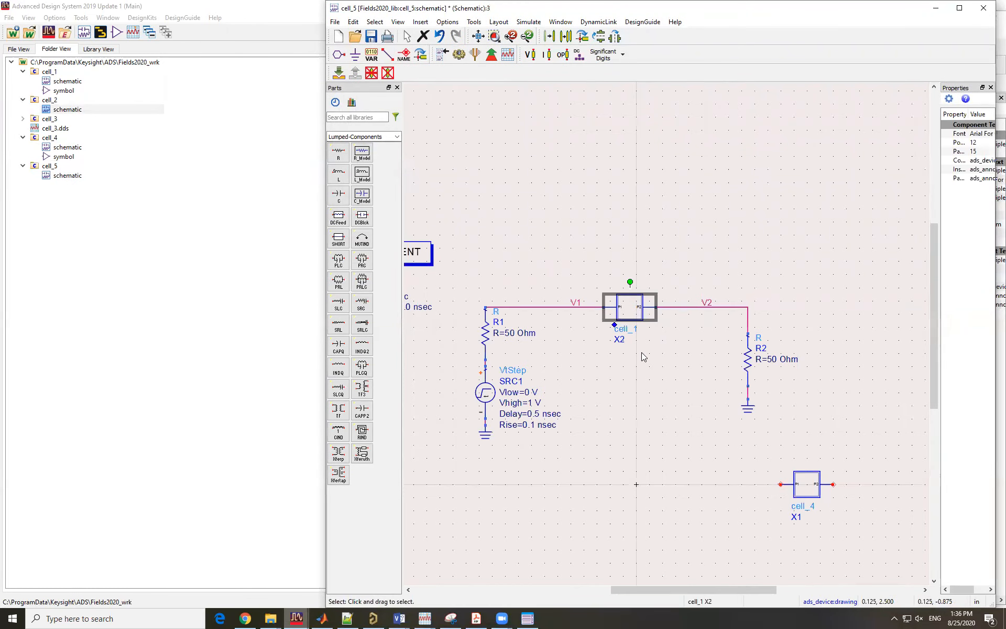
{"action": "key", "text": "Delete"}
{"action": "left_click_drag", "start_coordinate": [819, 487], "coordinate": [641, 306]}
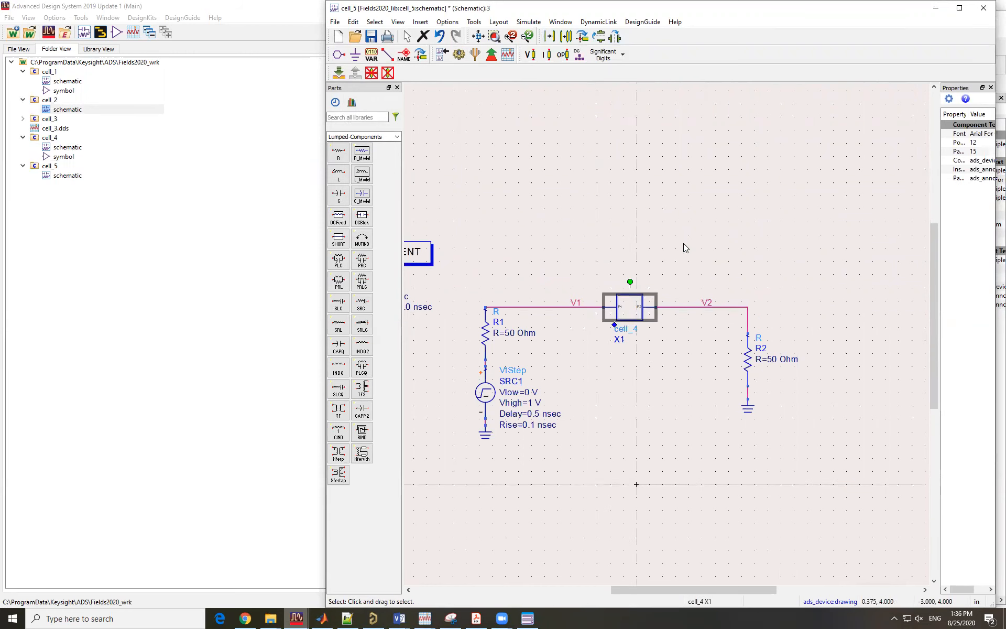
{"action": "left_click", "coordinate": [684, 245]}
Maximize the schematic window and move the transient controller clear of the circuit, above the source resistor R1
{"action": "scroll", "coordinate": [646, 329], "scroll_direction": "down", "scroll_amount": 2}
{"action": "left_click_drag", "start_coordinate": [525, 290], "coordinate": [657, 262]}
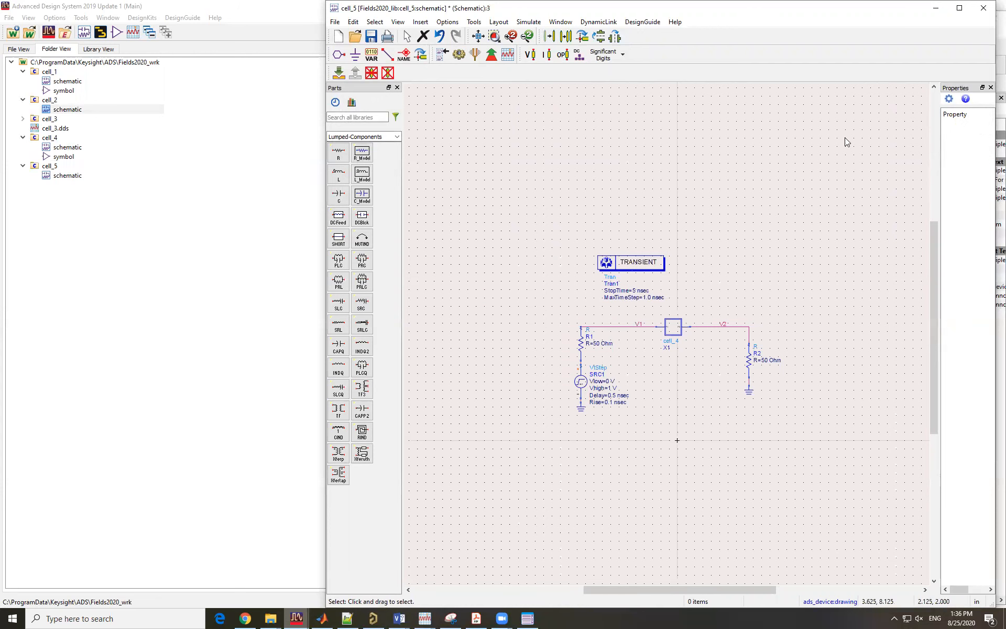
{"action": "left_click", "coordinate": [959, 8]}
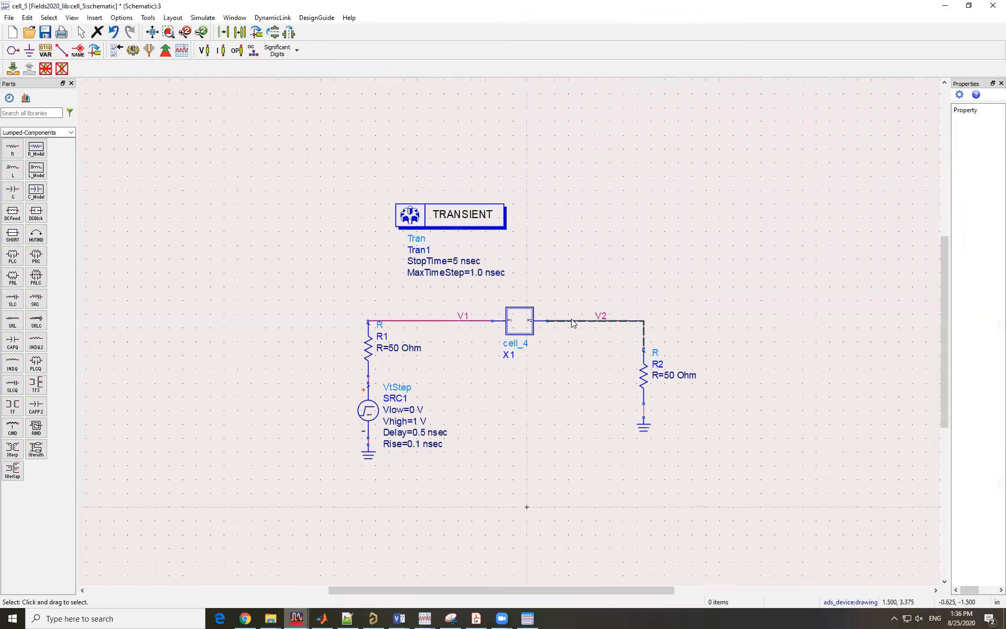
{"action": "scroll", "coordinate": [637, 254], "scroll_direction": "up", "scroll_amount": 1}
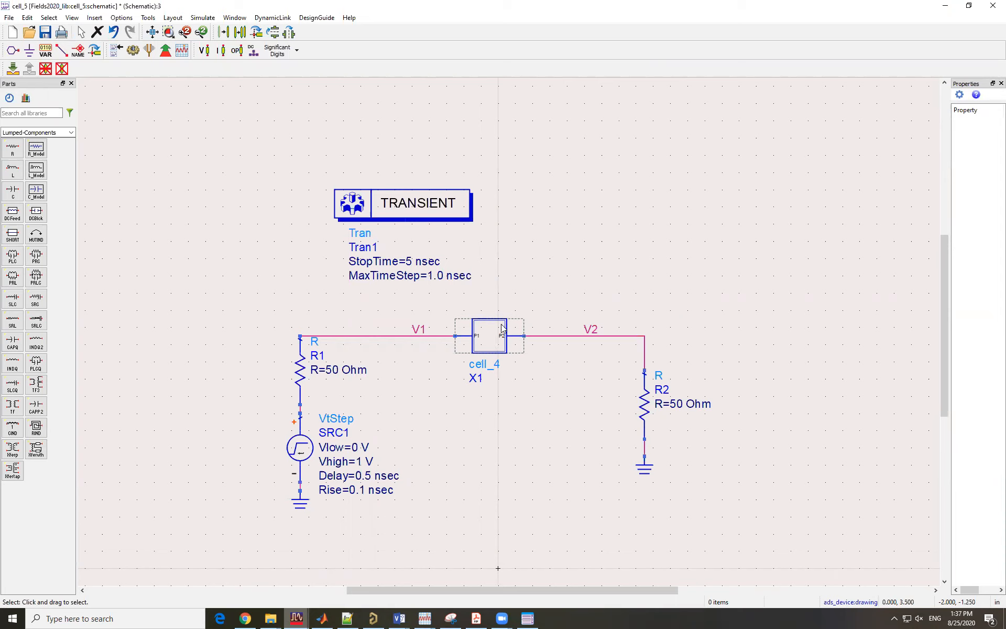
{"action": "left_click_drag", "start_coordinate": [446, 223], "coordinate": [395, 180]}
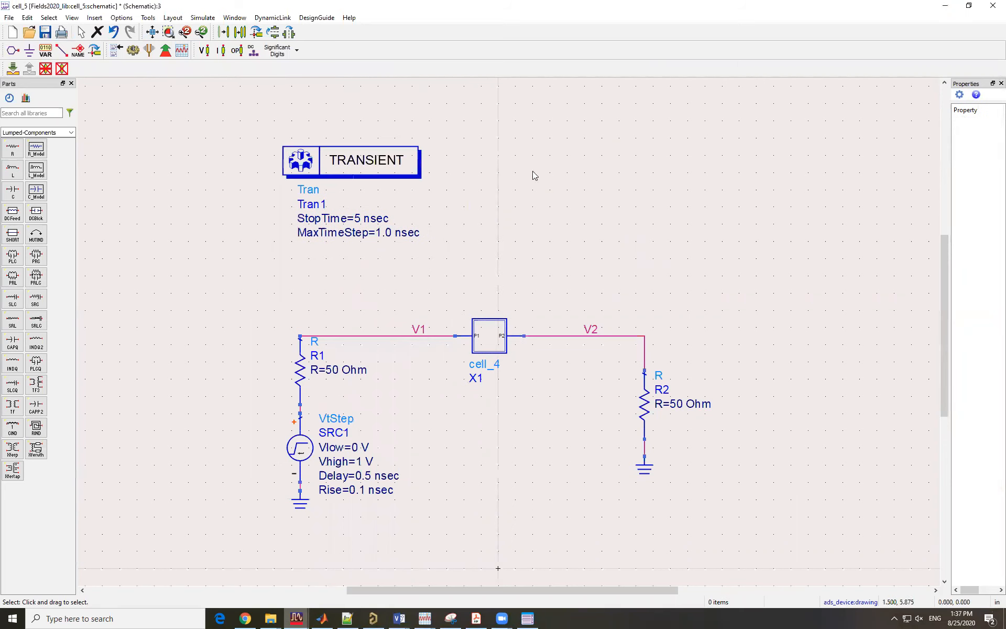
Run the cell_5 simulation and plot V1 and V2 together on a rectangular plot, enlarged for viewing
{"action": "left_click", "coordinate": [133, 50]}
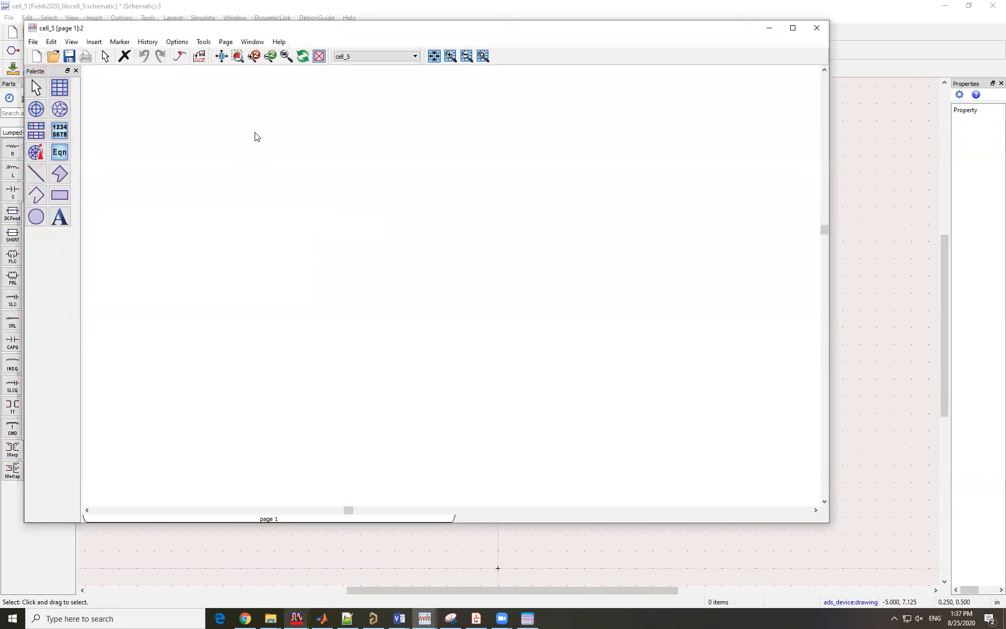
{"action": "left_click", "coordinate": [62, 90]}
{"action": "left_click", "coordinate": [241, 142]}
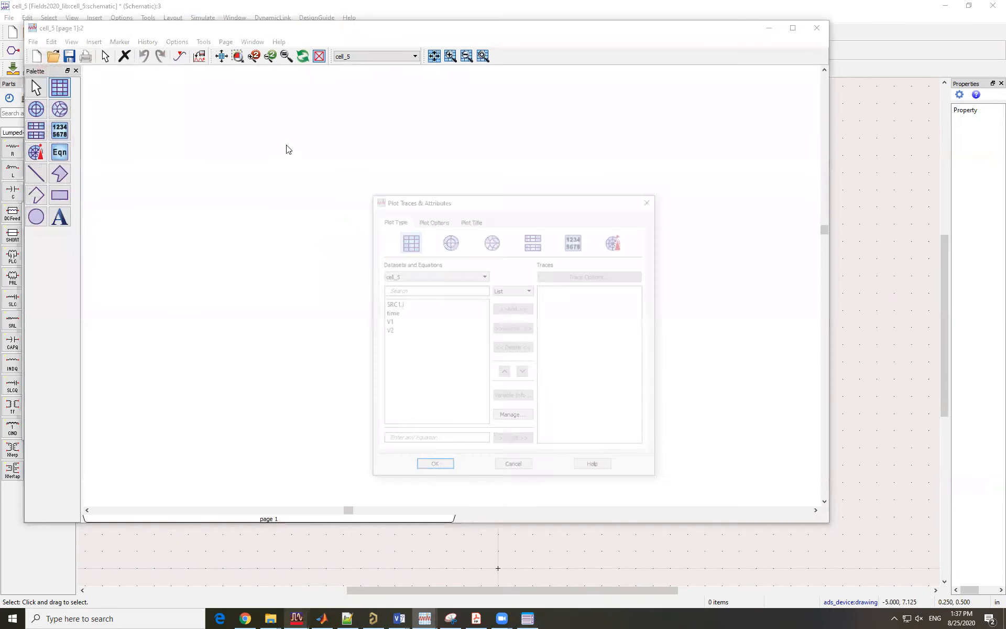
{"action": "left_click", "coordinate": [413, 321]}
{"action": "left_click", "coordinate": [506, 313]}
{"action": "left_click", "coordinate": [405, 330]}
{"action": "left_click", "coordinate": [519, 309]}
{"action": "left_click", "coordinate": [447, 468]}
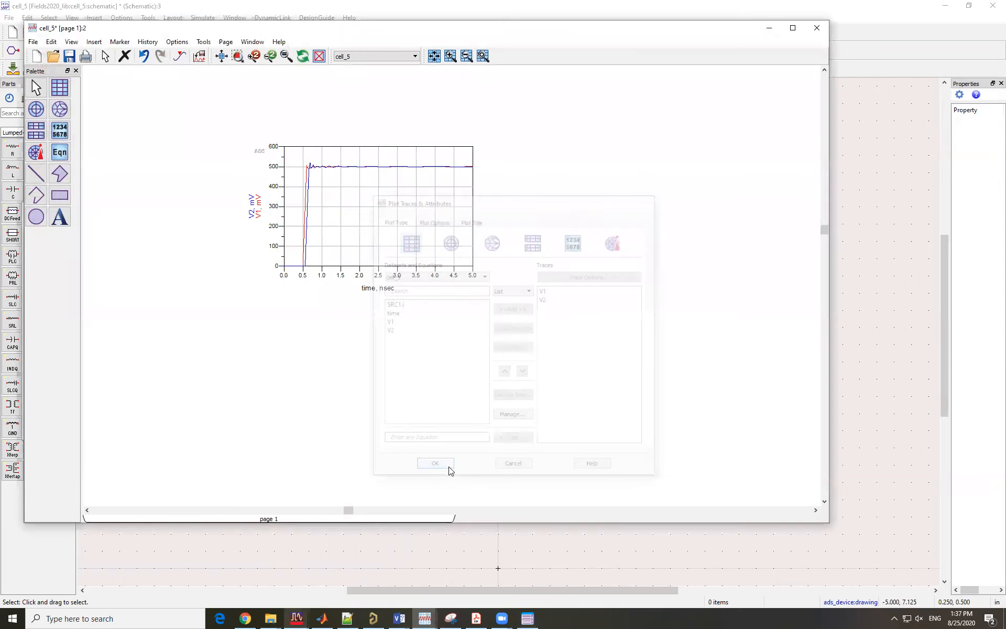
{"action": "double_click", "coordinate": [409, 21]}
{"action": "scroll", "coordinate": [438, 308], "scroll_direction": "up", "scroll_amount": 5}
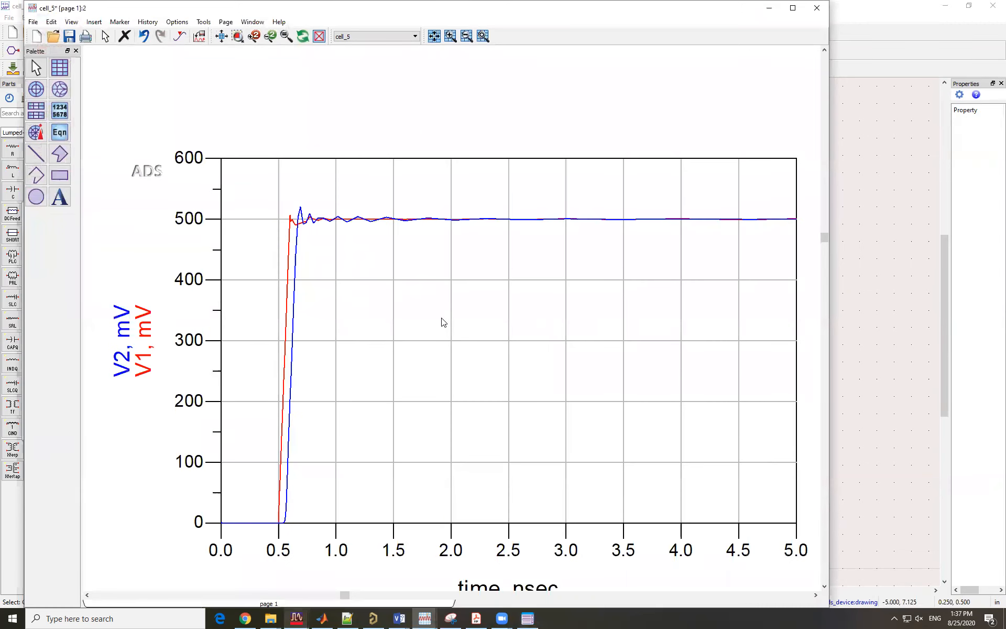
{"action": "scroll", "coordinate": [442, 322], "scroll_direction": "down", "scroll_amount": 1}
Return to the cell_5 schematic and set the rise time of step source SRC1 to 1 psec
{"action": "left_click", "coordinate": [879, 218]}
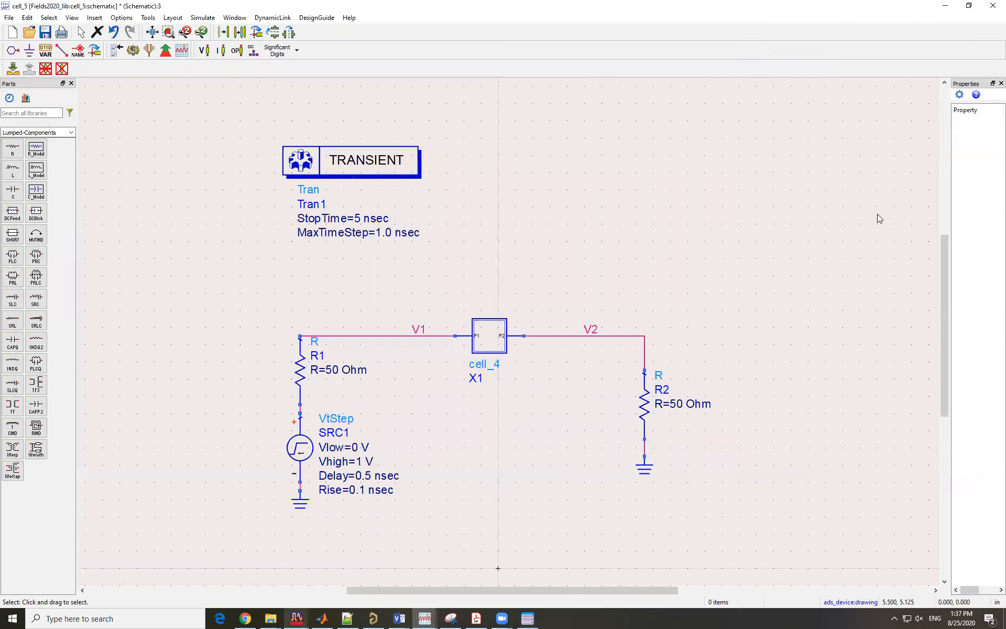
{"action": "scroll", "coordinate": [444, 287], "scroll_direction": "up", "scroll_amount": 2}
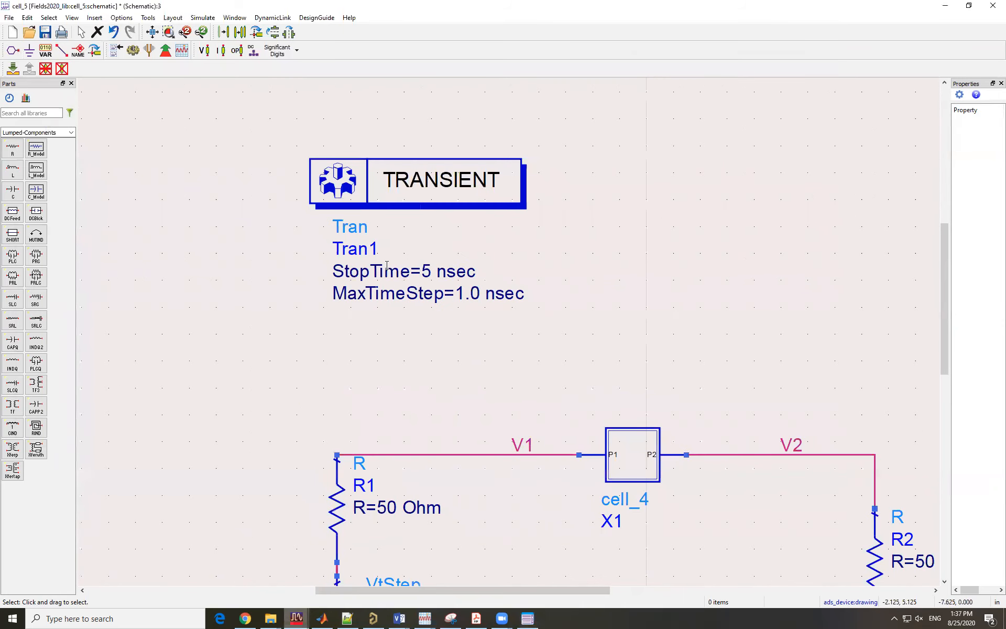
{"action": "scroll", "coordinate": [527, 358], "scroll_direction": "down", "scroll_amount": 2}
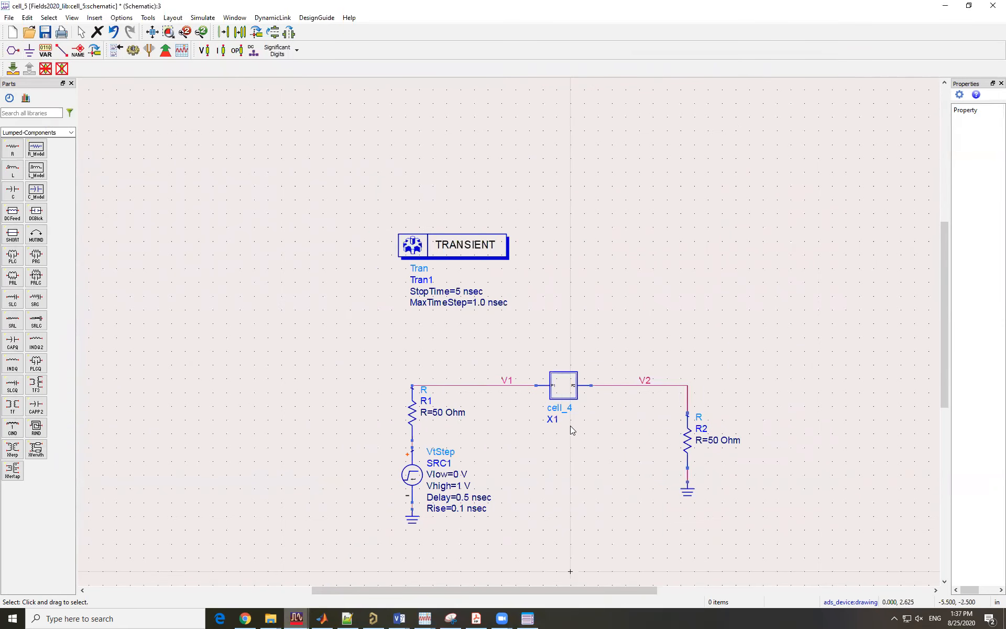
{"action": "scroll", "coordinate": [571, 430], "scroll_direction": "up", "scroll_amount": 1}
{"action": "scroll", "coordinate": [532, 406], "scroll_direction": "up", "scroll_amount": 2}
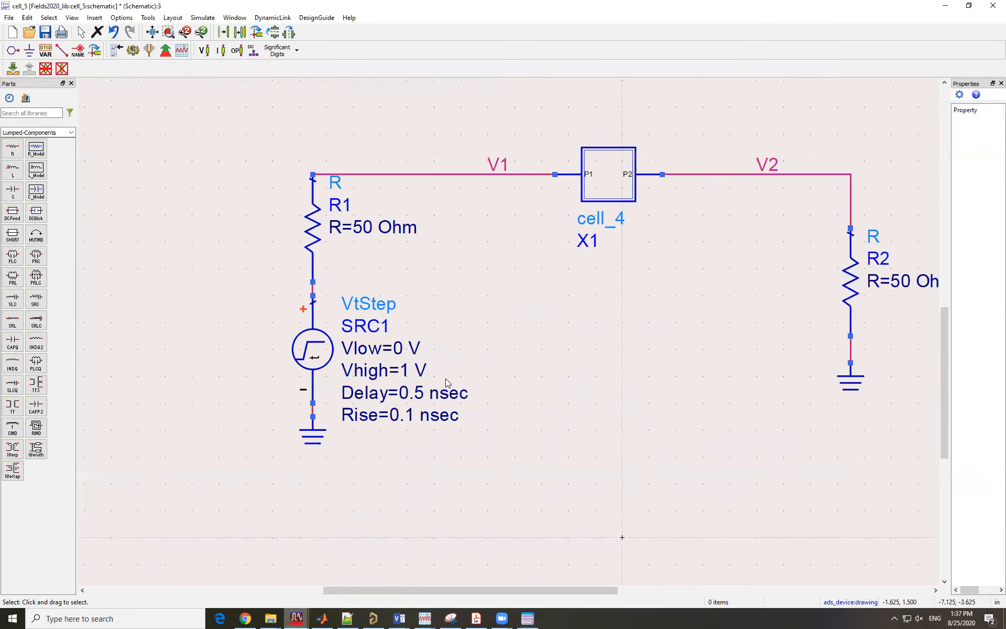
{"action": "double_click", "coordinate": [419, 414]}
{"action": "left_click", "coordinate": [427, 414]}
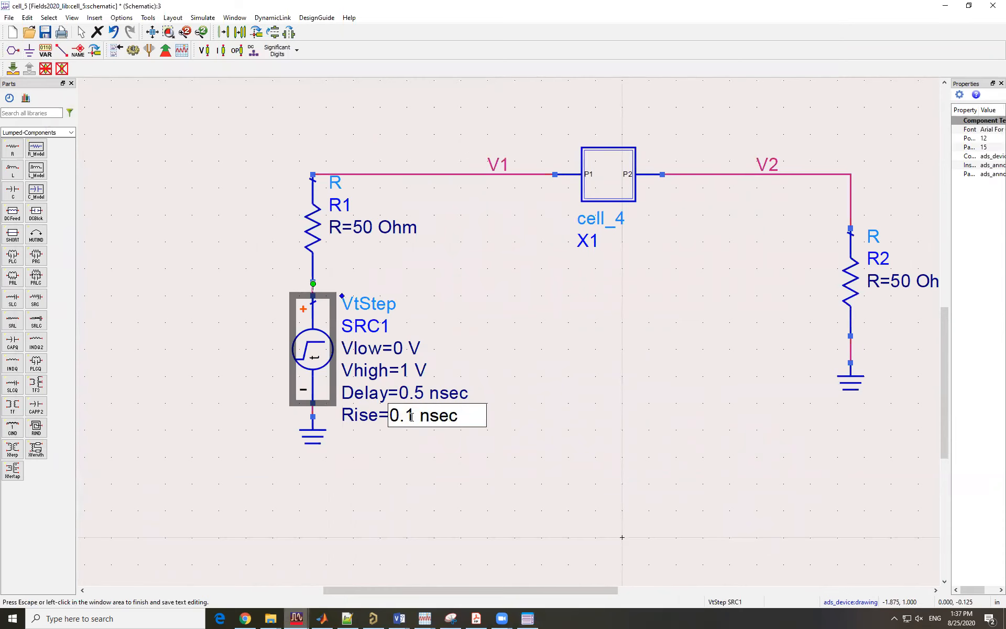
{"action": "key", "text": "BackSpace"}
{"action": "key", "text": "BackSpace"}
{"action": "left_click_drag", "start_coordinate": [413, 417], "coordinate": [405, 417]}
{"action": "type", "text": "p"}
{"action": "left_click", "coordinate": [603, 385]}
{"action": "scroll", "coordinate": [529, 330], "scroll_direction": "down", "scroll_amount": 1}
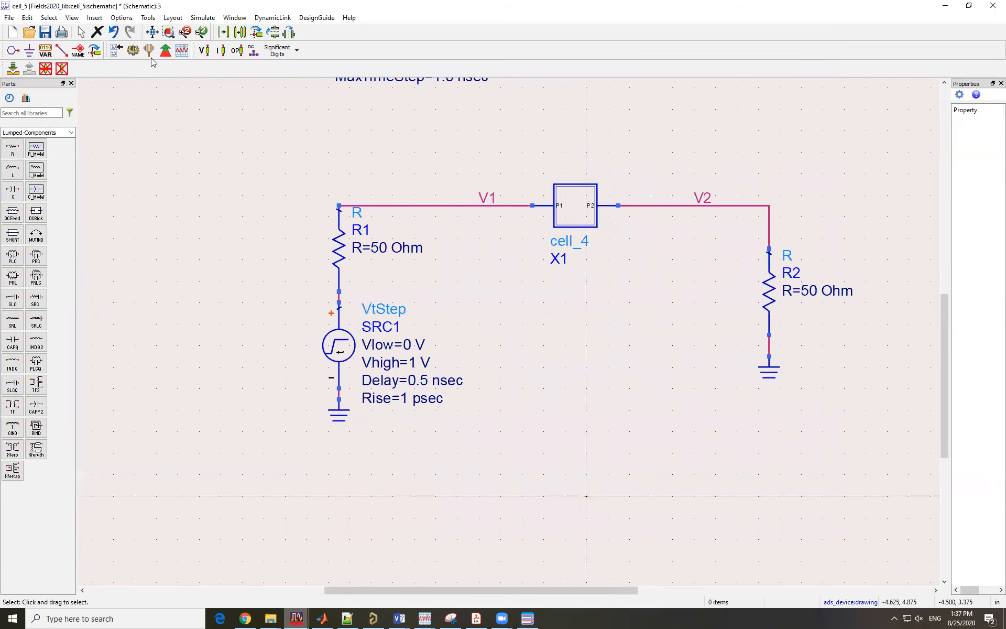
Rerun the cell_5 simulation and save the data display with the V1 and V2 plot
{"action": "left_click", "coordinate": [134, 51]}
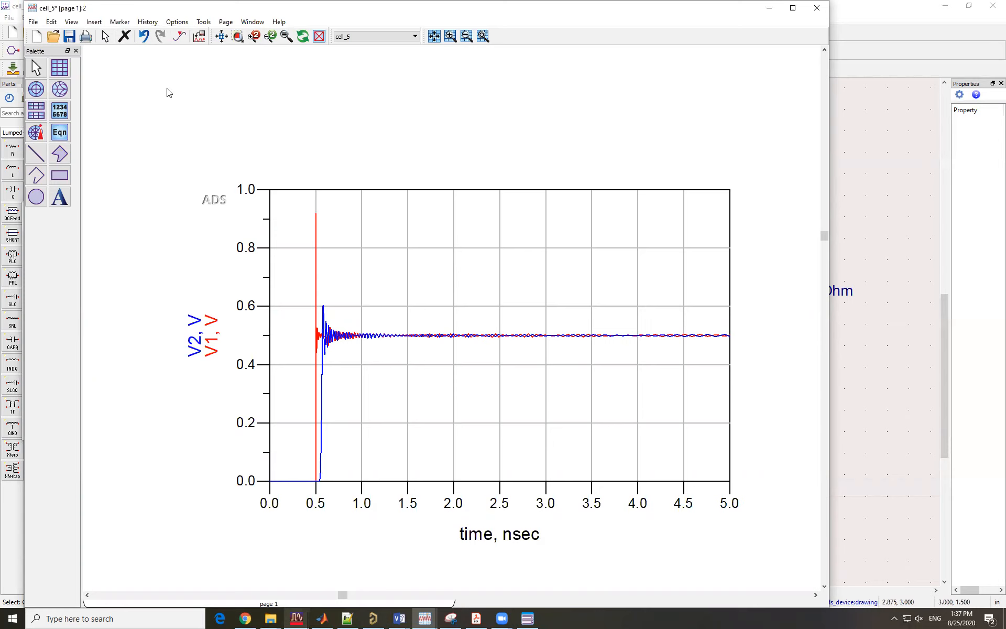
{"action": "left_click", "coordinate": [69, 37]}
{"action": "left_click", "coordinate": [867, 143]}
Save the cell_5 schematic
{"action": "scroll", "coordinate": [523, 292], "scroll_direction": "down", "scroll_amount": 2}
{"action": "scroll", "coordinate": [521, 327], "scroll_direction": "up", "scroll_amount": 1}
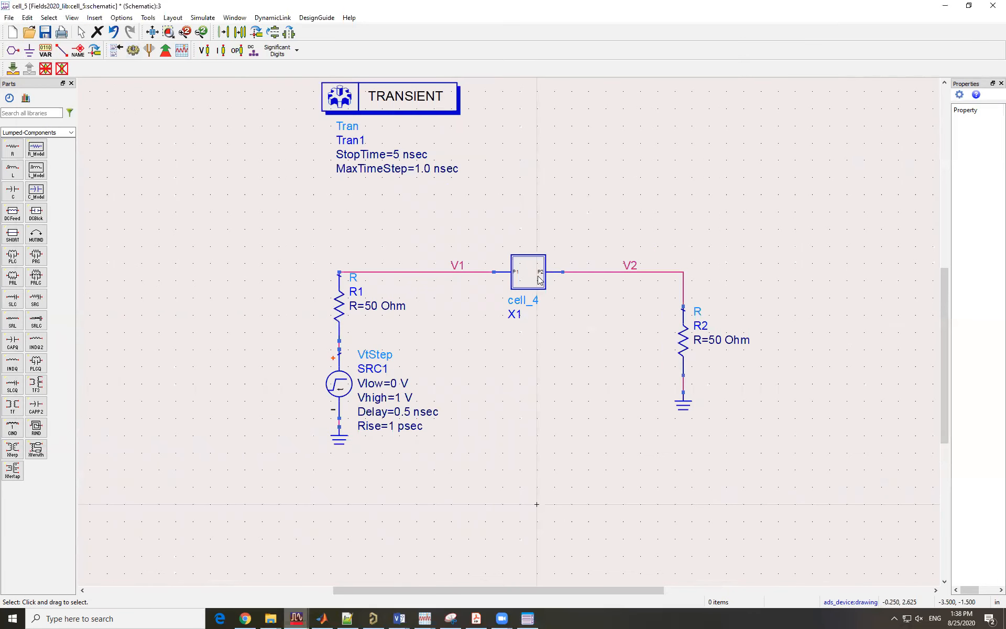
{"action": "left_click", "coordinate": [45, 32]}
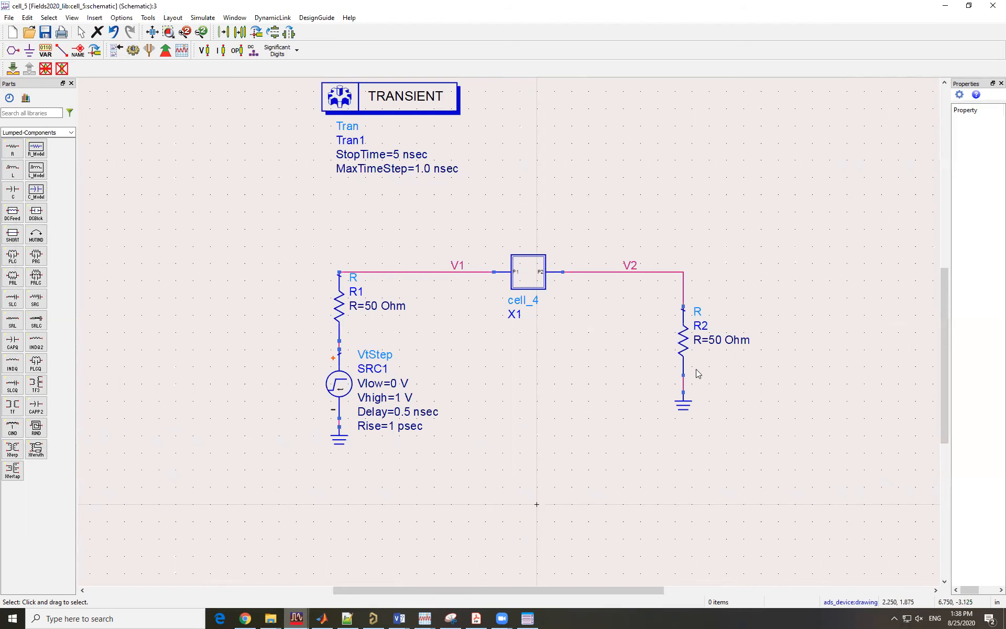
{"action": "scroll", "coordinate": [611, 353], "scroll_direction": "up", "scroll_amount": 1}
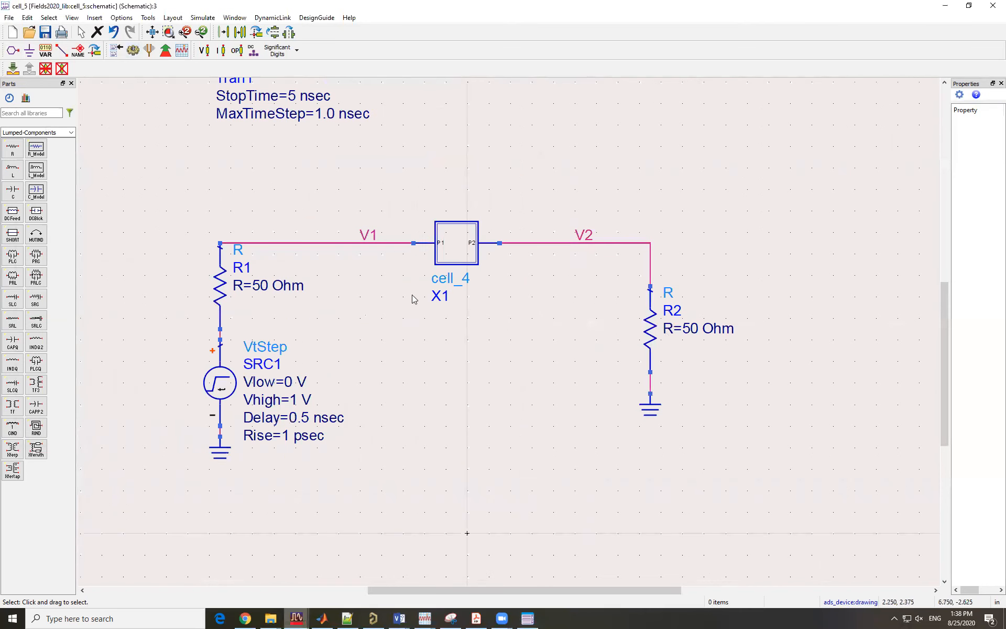
Deactivate load resistor R2 and rerun the cell_5 simulation to view V1 and V2 with an open load
{"action": "left_click", "coordinate": [659, 336]}
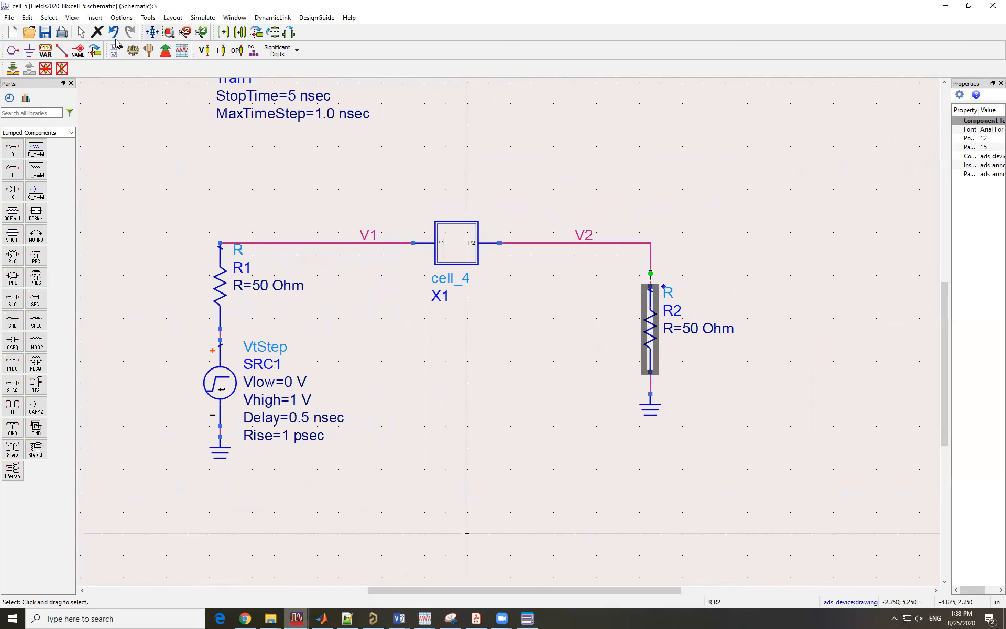
{"action": "left_click", "coordinate": [61, 69]}
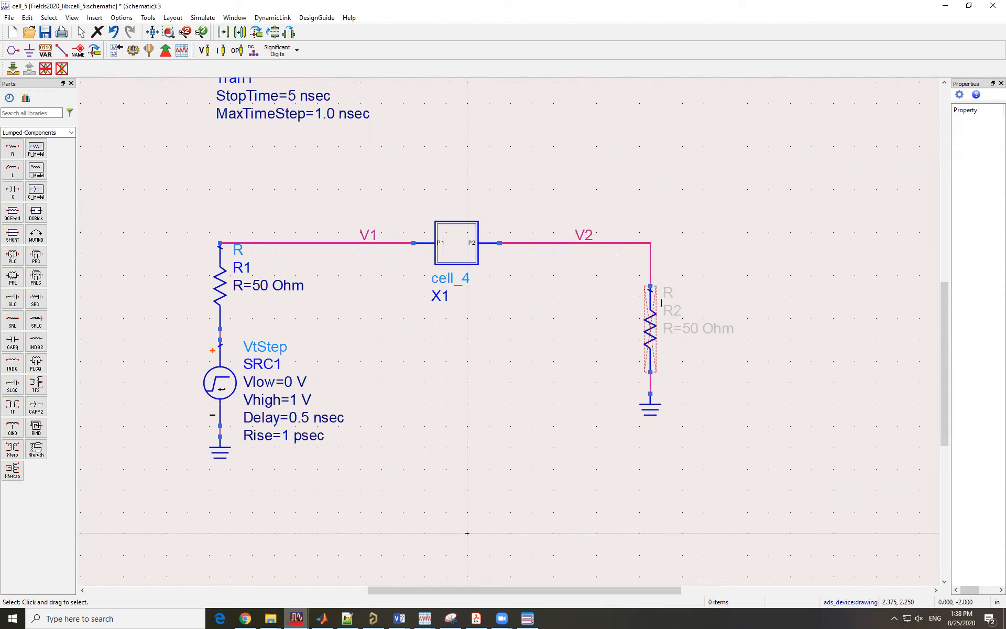
{"action": "left_click", "coordinate": [133, 51]}
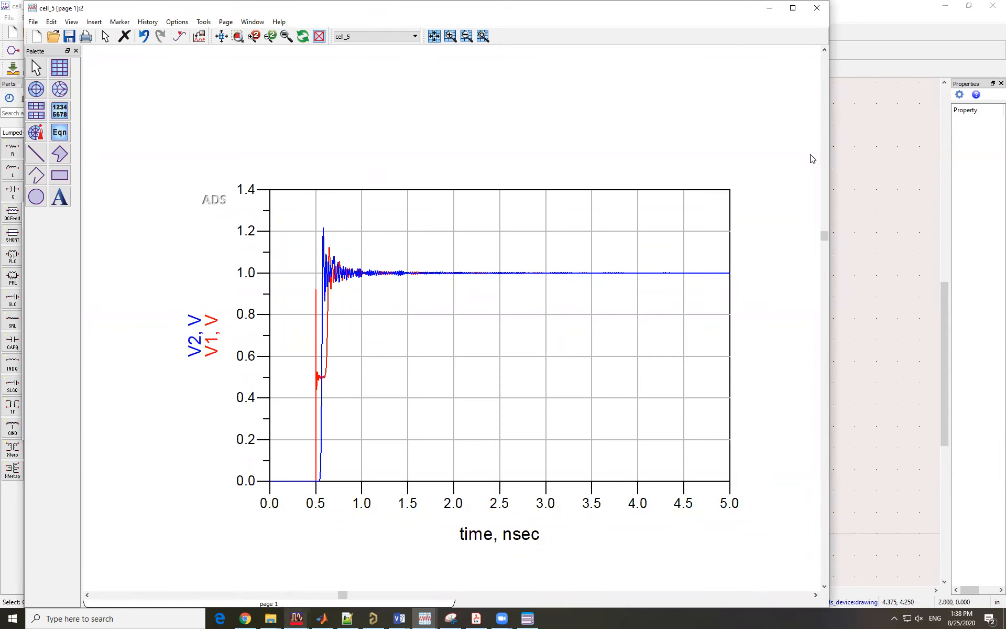
{"action": "left_click", "coordinate": [854, 192]}
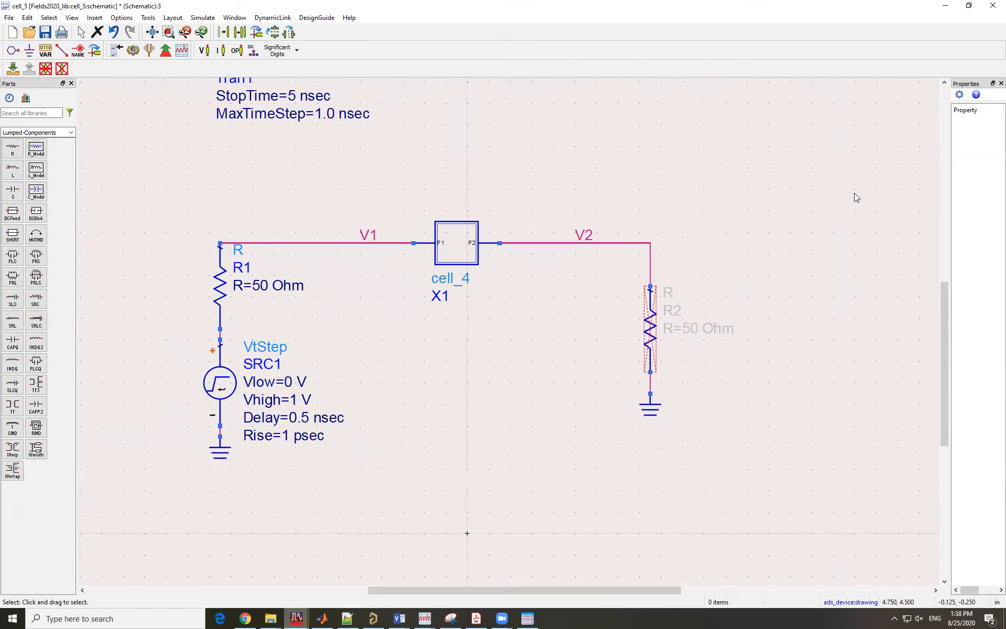
Undo the deactivation of R2 and move the transient controller to the upper left of the circuit
{"action": "key", "text": "ctrl+z"}
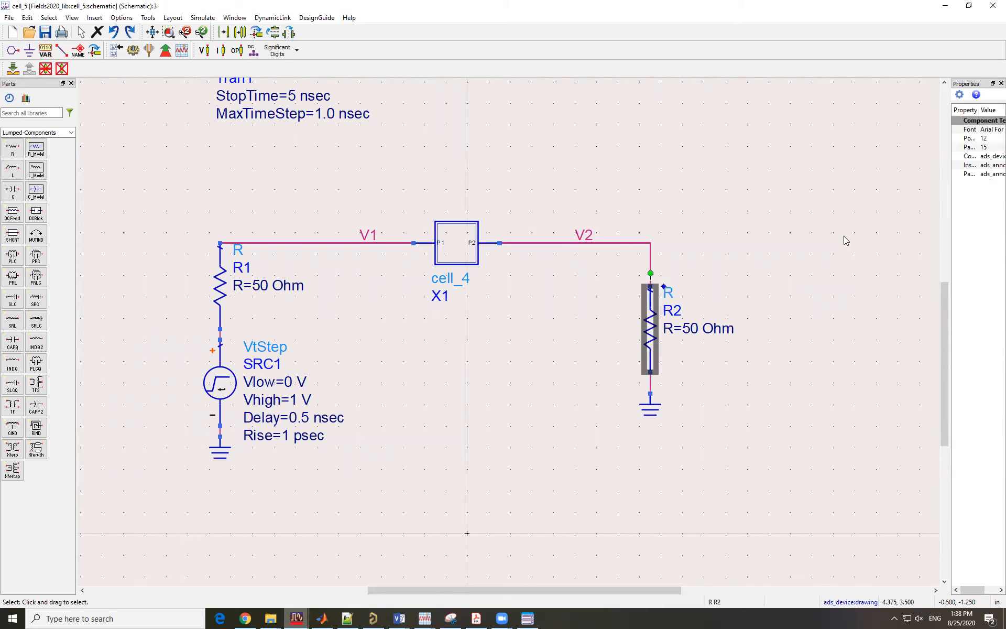
{"action": "left_click", "coordinate": [803, 219]}
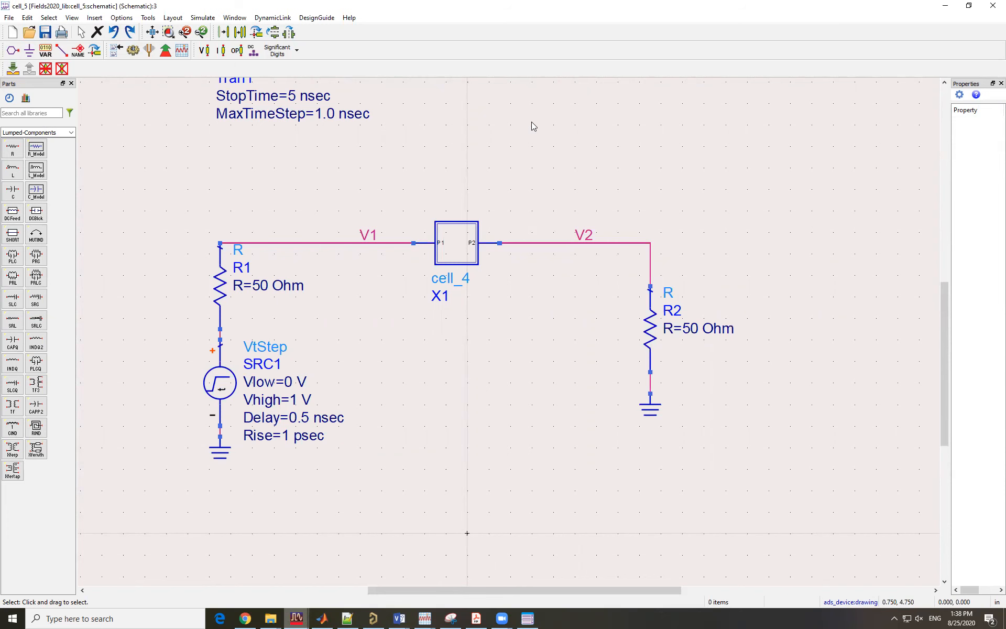
{"action": "scroll", "coordinate": [529, 294], "scroll_direction": "down", "scroll_amount": 2}
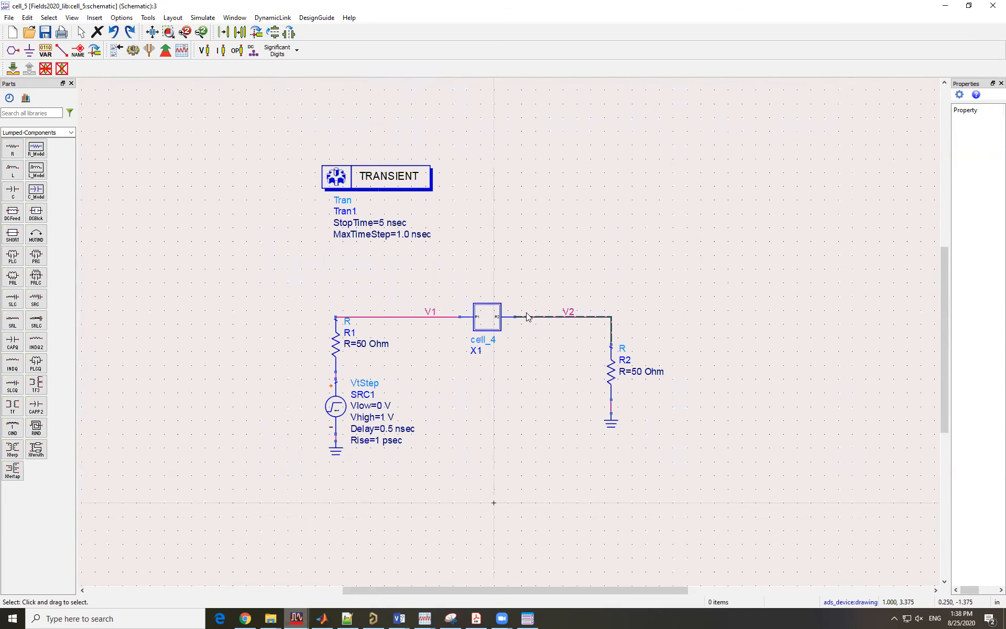
{"action": "scroll", "coordinate": [527, 316], "scroll_direction": "up", "scroll_amount": 1}
{"action": "left_click_drag", "start_coordinate": [359, 152], "coordinate": [319, 218]}
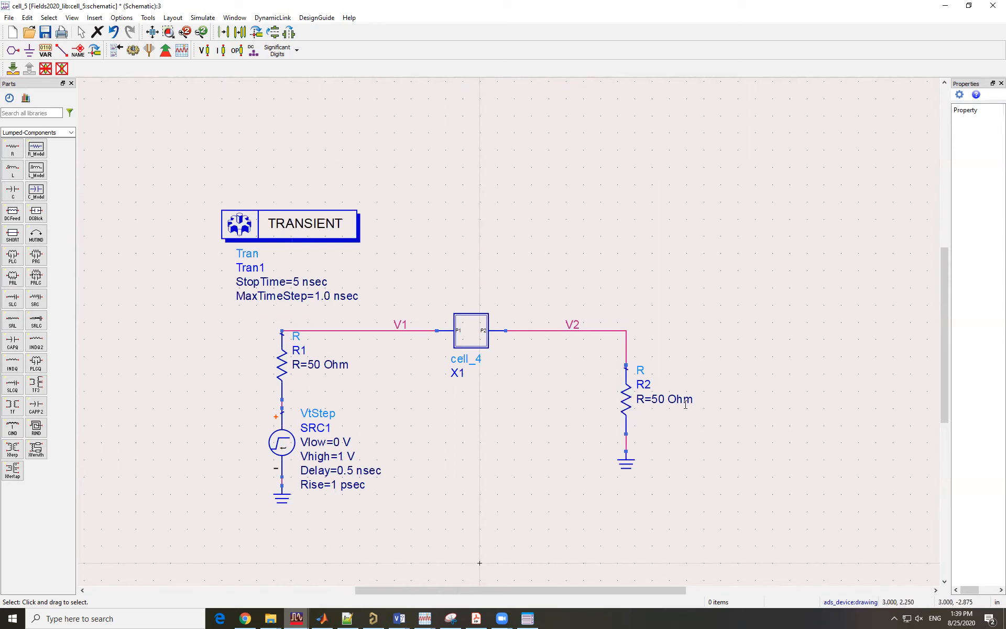
{"action": "mouse_move", "coordinate": [298, 198]}
{"action": "left_mouse_down"}
{"action": "mouse_move", "coordinate": [263, 164]}
{"action": "mouse_move", "coordinate": [292, 185]}
{"action": "left_mouse_up"}
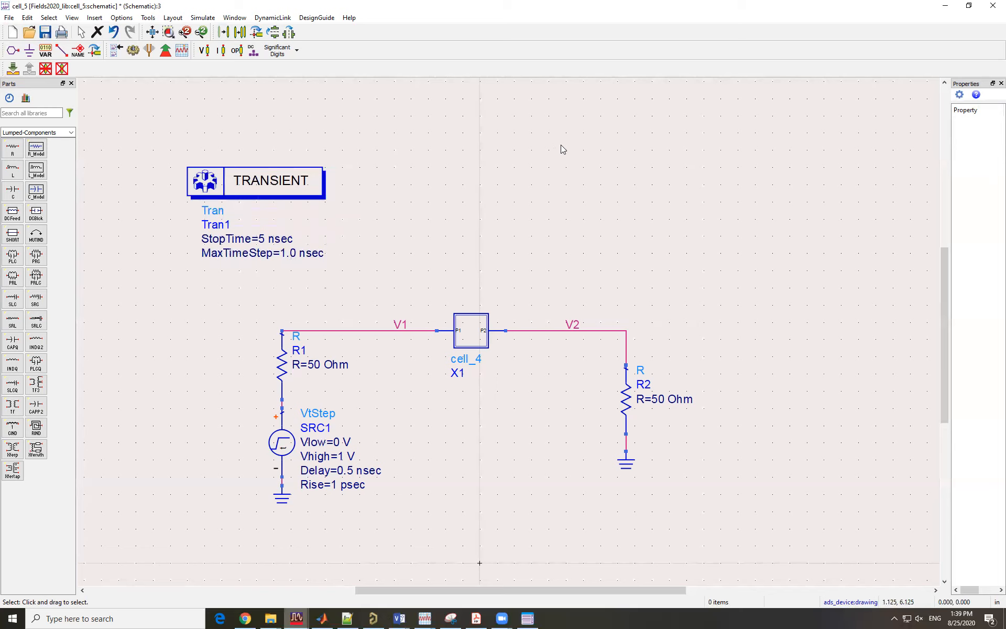
Save a copy of the cell_5 schematic as cell_7 in Fields2020_lib
{"action": "left_click", "coordinate": [9, 18]}
{"action": "left_click", "coordinate": [48, 83]}
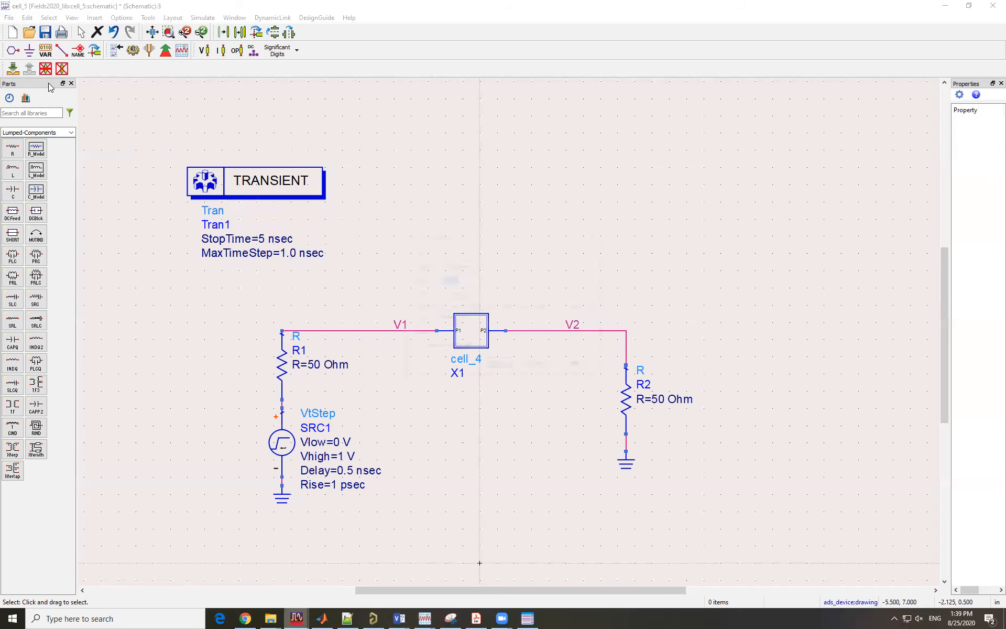
{"action": "left_click", "coordinate": [459, 281]}
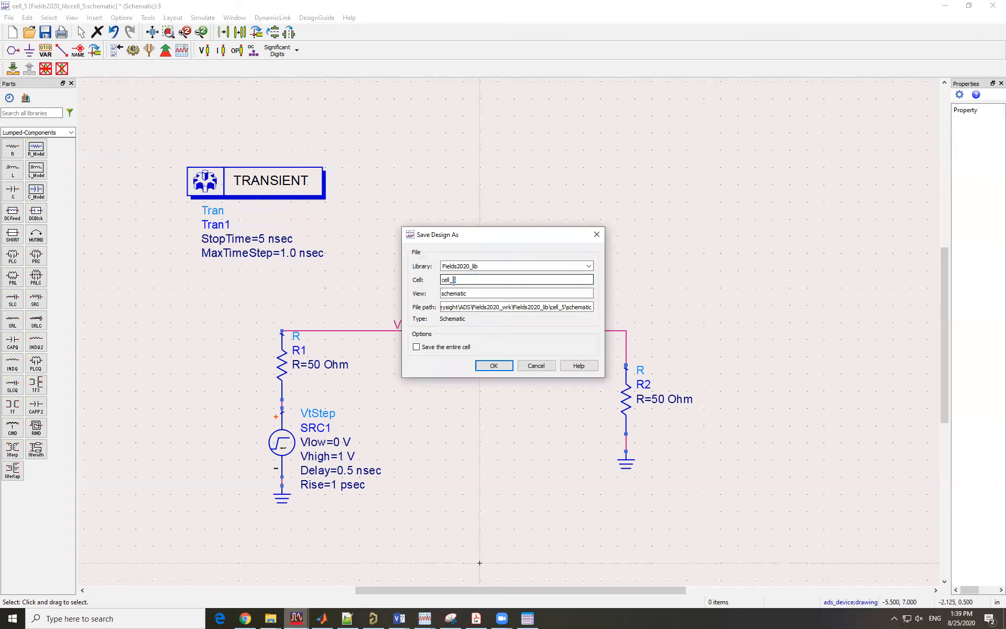
{"action": "key", "text": "Return"}
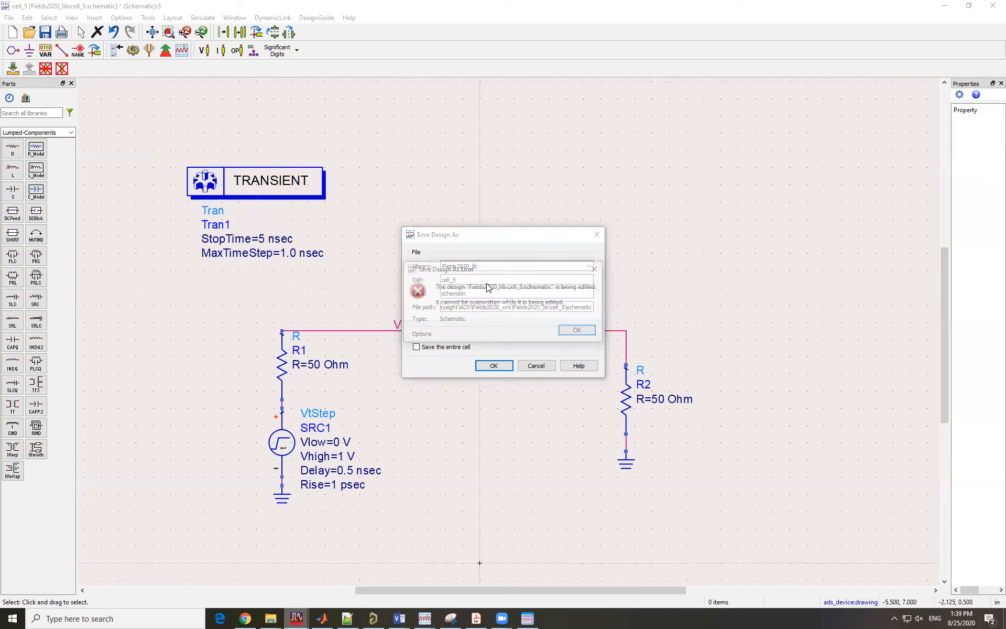
{"action": "left_click", "coordinate": [596, 263]}
{"action": "left_click_drag", "start_coordinate": [461, 279], "coordinate": [454, 278]}
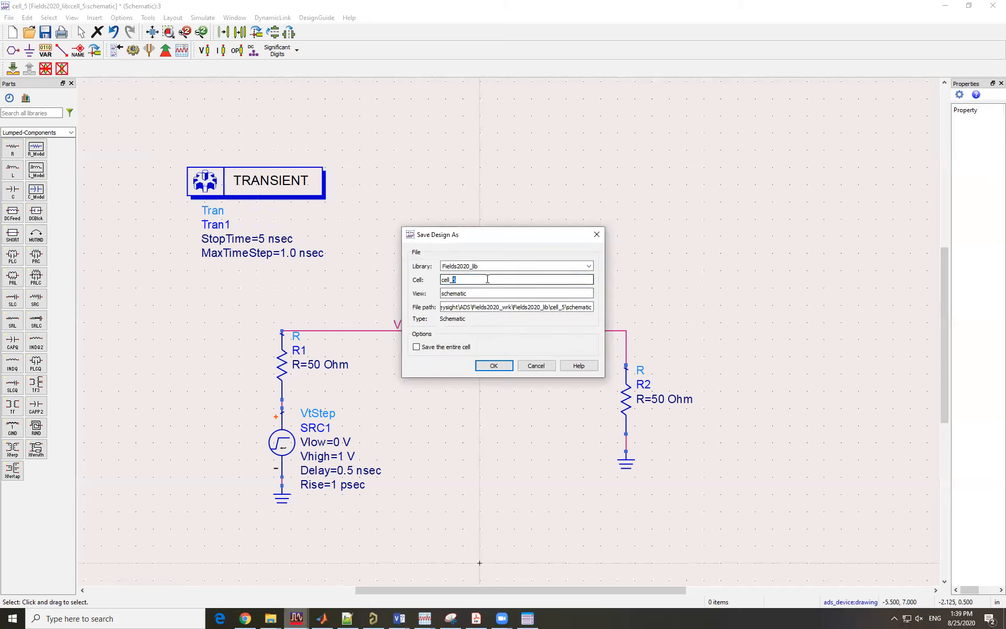
{"action": "type", "text": "7"}
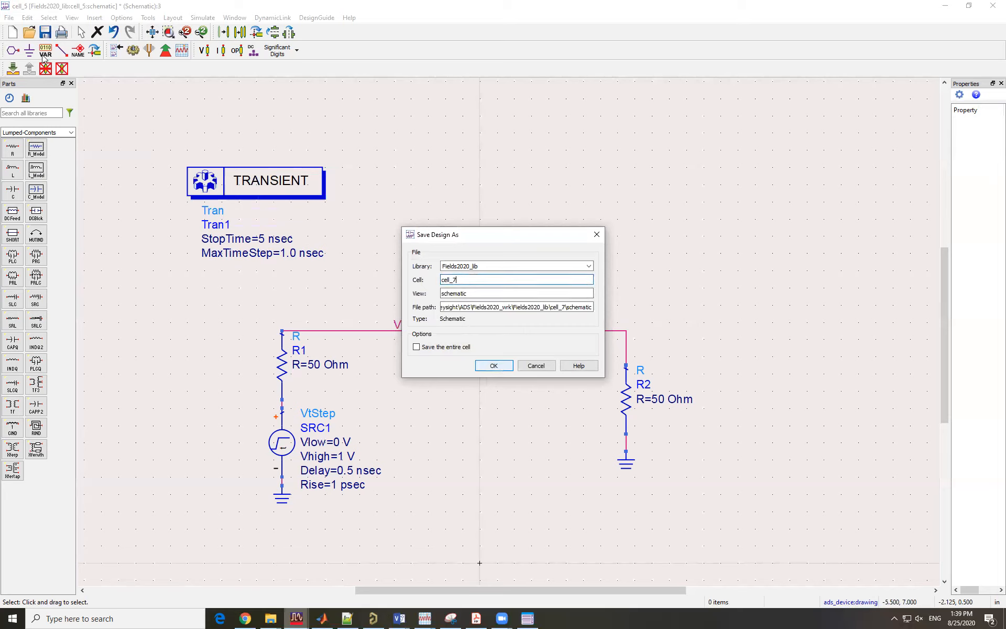
{"action": "key", "text": "Return"}
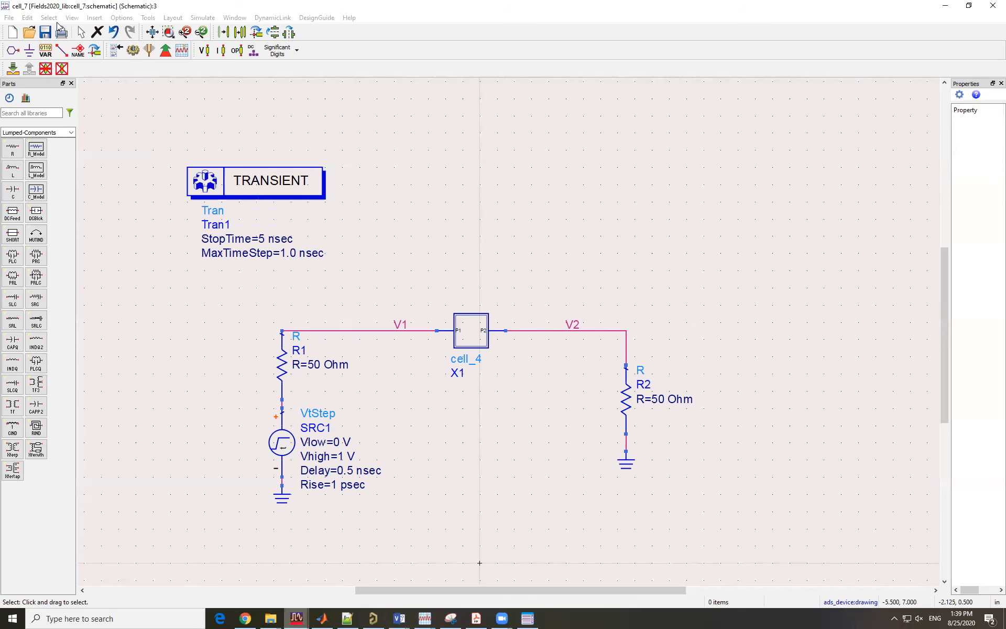
Delete the transient simulation controller from the cell_7 schematic
{"action": "scroll", "coordinate": [485, 298], "scroll_direction": "down", "scroll_amount": 1}
{"action": "left_click_drag", "start_coordinate": [377, 190], "coordinate": [316, 189]}
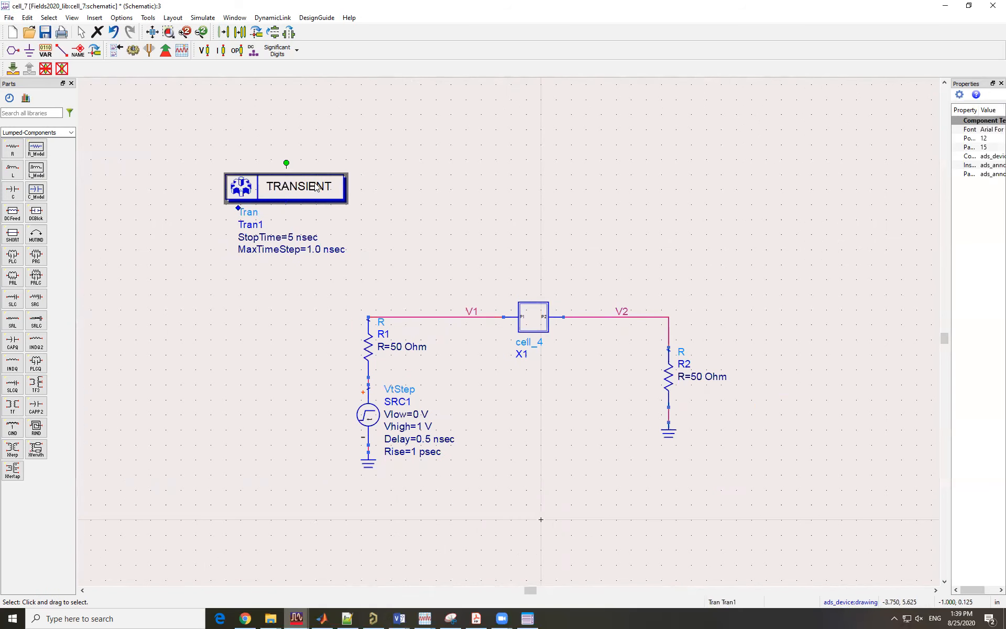
{"action": "key", "text": "Delete"}
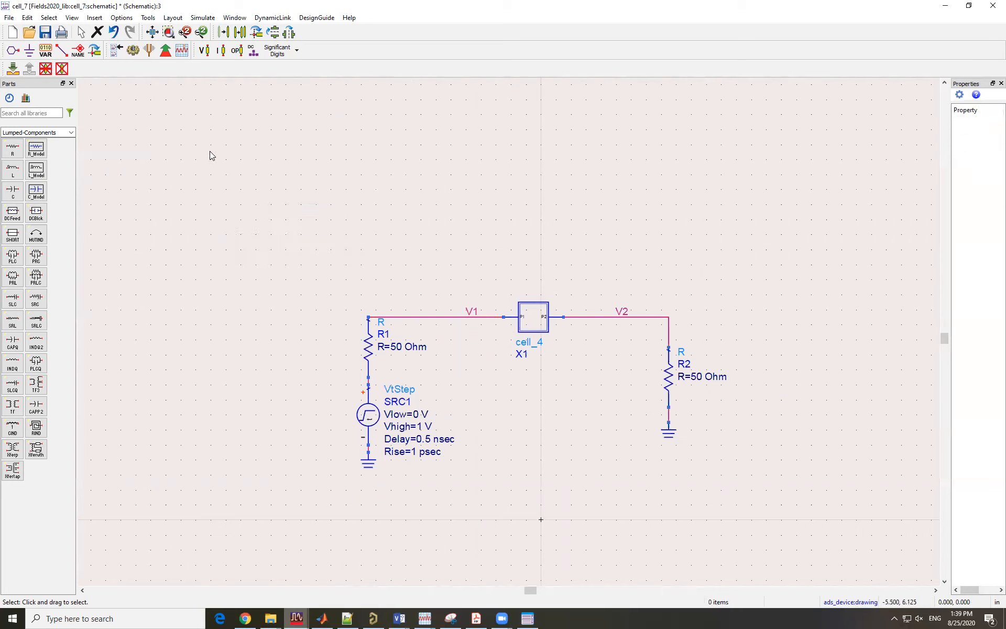
Place an AC simulation controller from the Simulation-AC palette above and to the left of resistor R1
{"action": "left_click", "coordinate": [72, 132]}
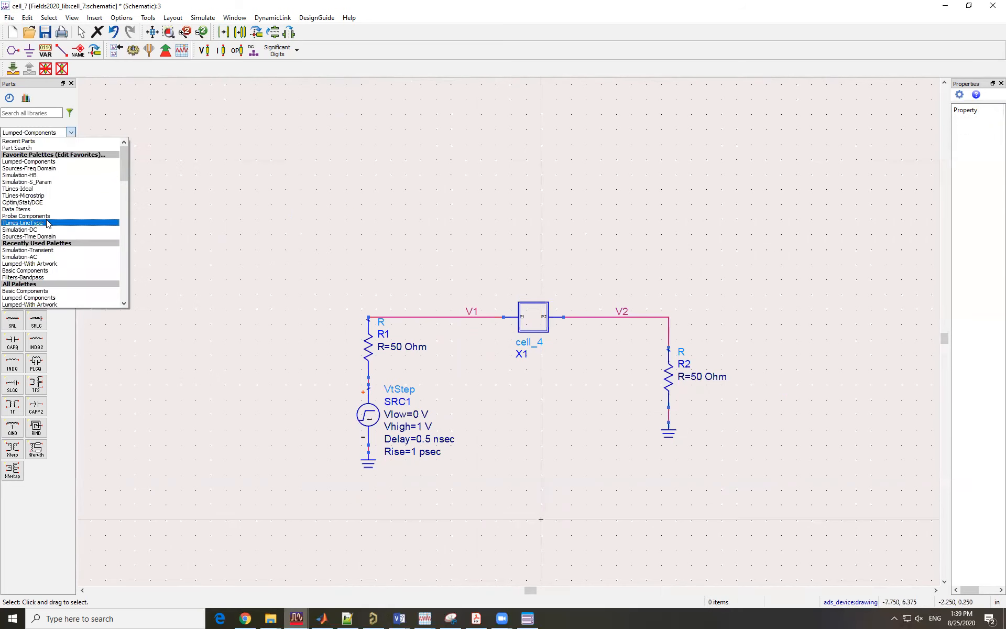
{"action": "scroll", "coordinate": [52, 218], "scroll_direction": "down", "scroll_amount": 2}
{"action": "scroll", "coordinate": [52, 218], "scroll_direction": "down", "scroll_amount": 3}
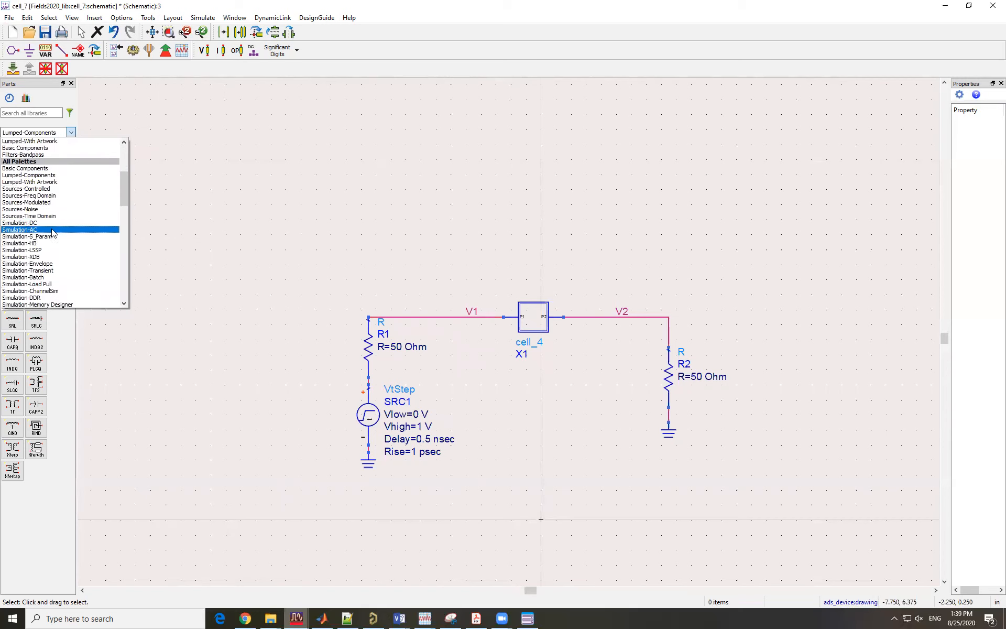
{"action": "left_click", "coordinate": [51, 230]}
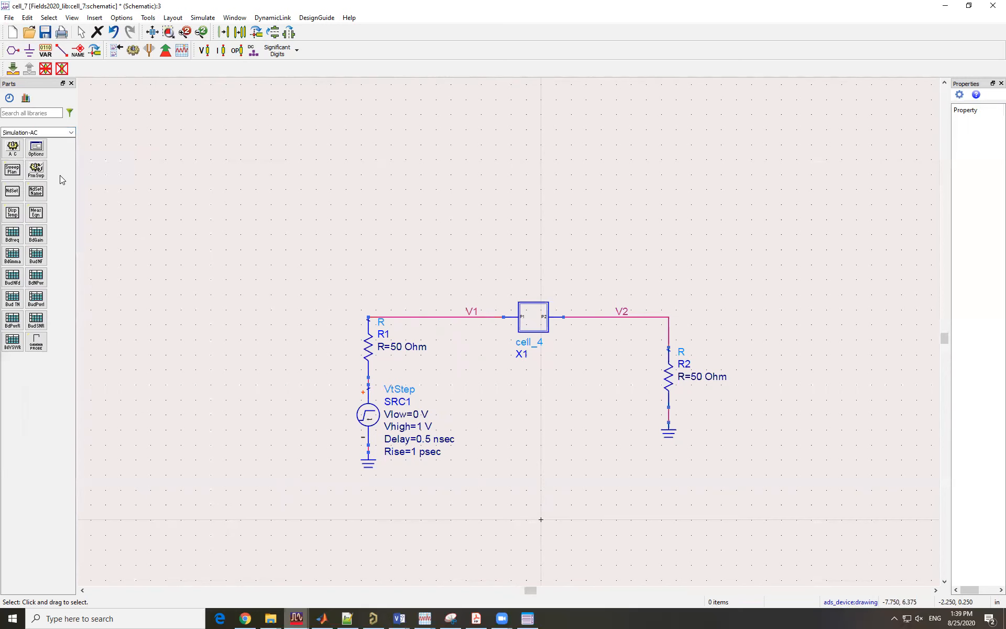
{"action": "left_click", "coordinate": [12, 149]}
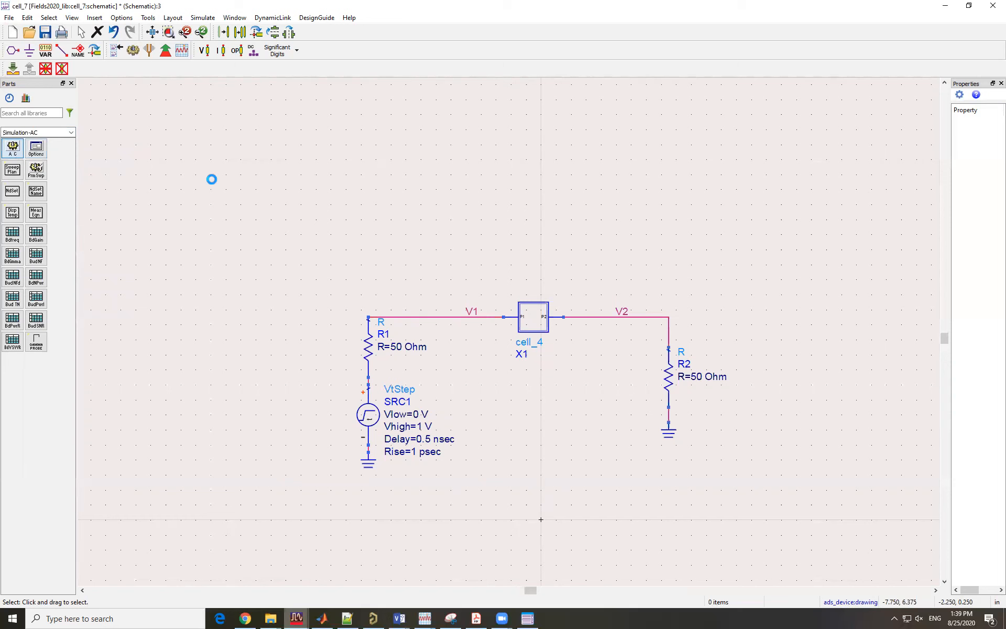
{"action": "left_click", "coordinate": [246, 218]}
{"action": "key", "text": "Escape"}
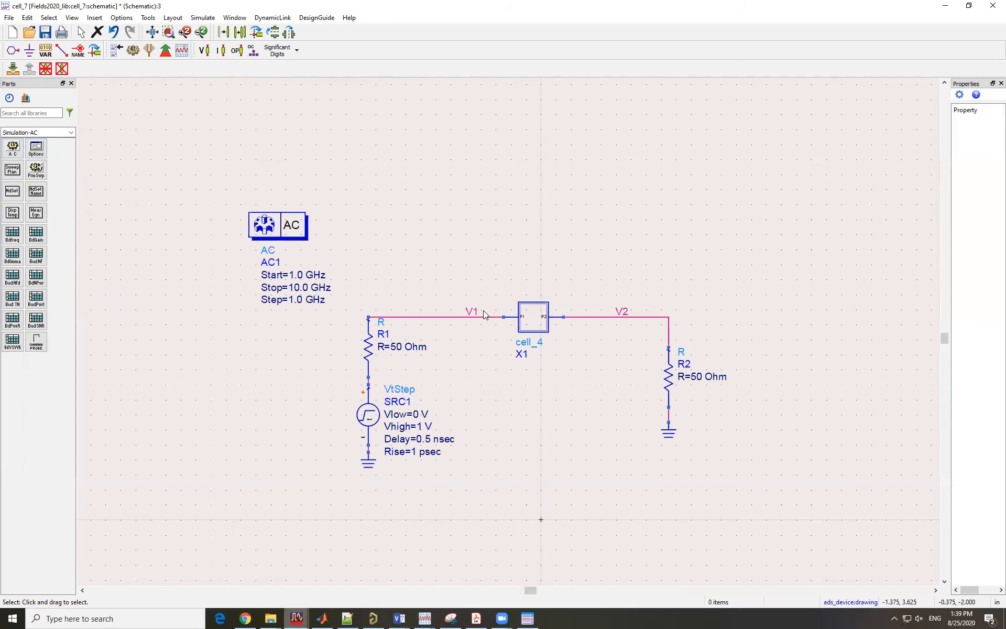
Set the AC1 sweep's stop frequency to 60 GHz and its step to 0.01 GHz
{"action": "scroll", "coordinate": [478, 326], "scroll_direction": "up", "scroll_amount": 2}
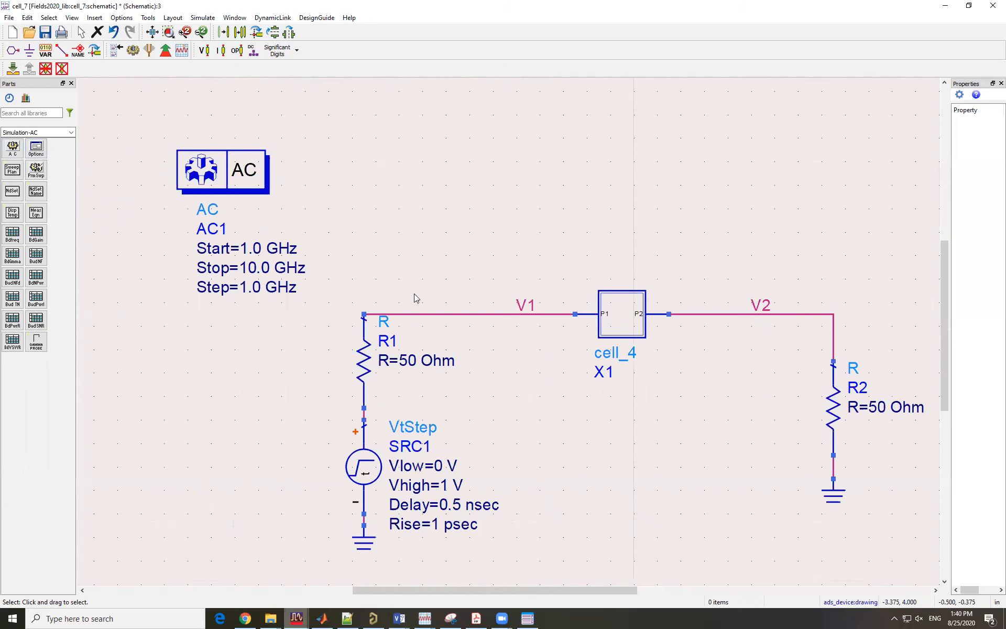
{"action": "scroll", "coordinate": [324, 262], "scroll_direction": "up", "scroll_amount": 1}
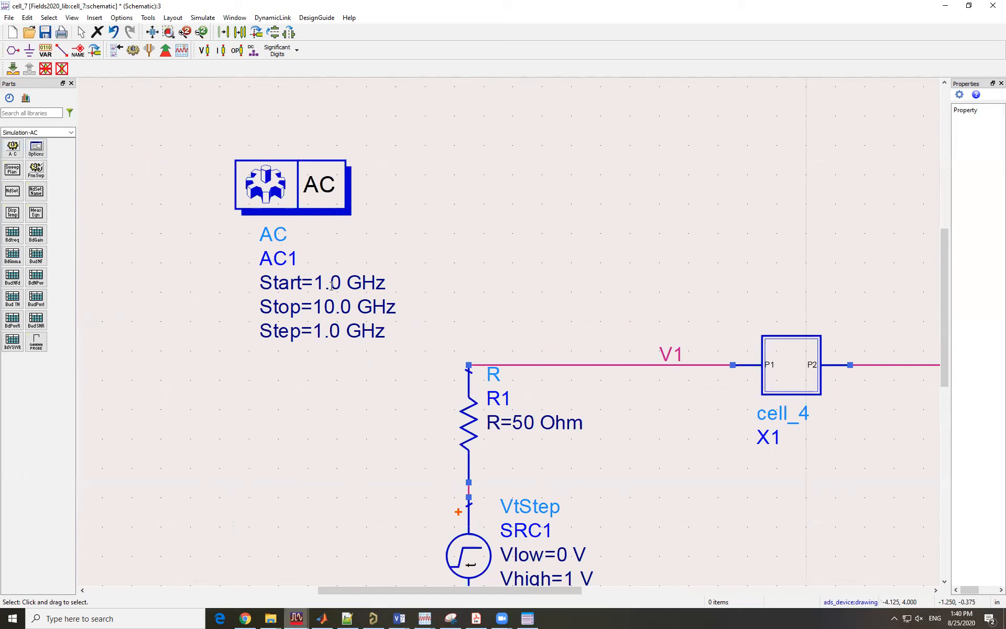
{"action": "double_click", "coordinate": [338, 307]}
{"action": "type", "text": "60"}
{"action": "left_click", "coordinate": [474, 272]}
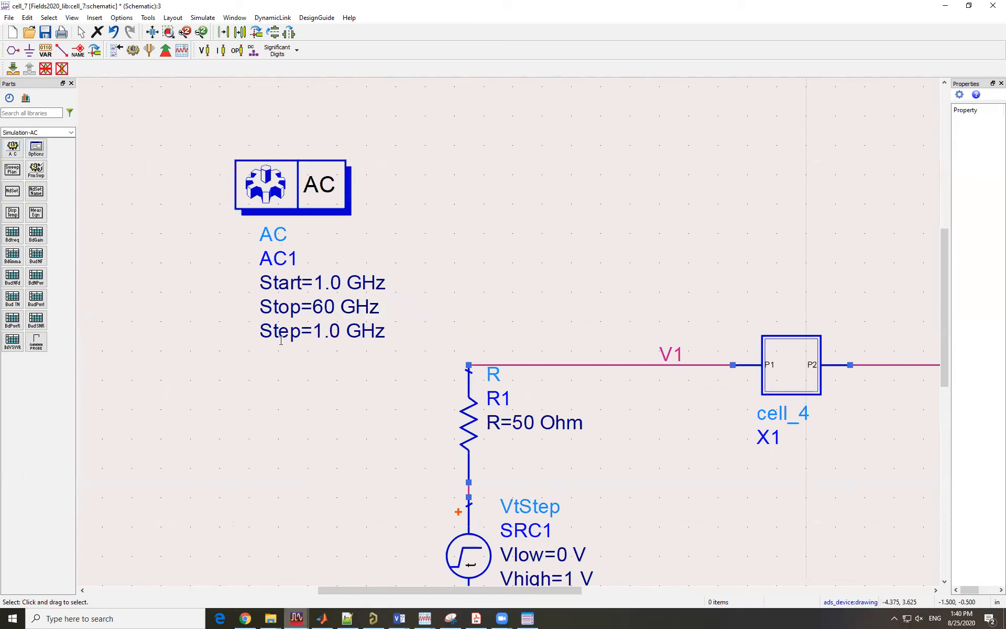
{"action": "double_click", "coordinate": [326, 333]}
{"action": "type", "text": "0.01"}
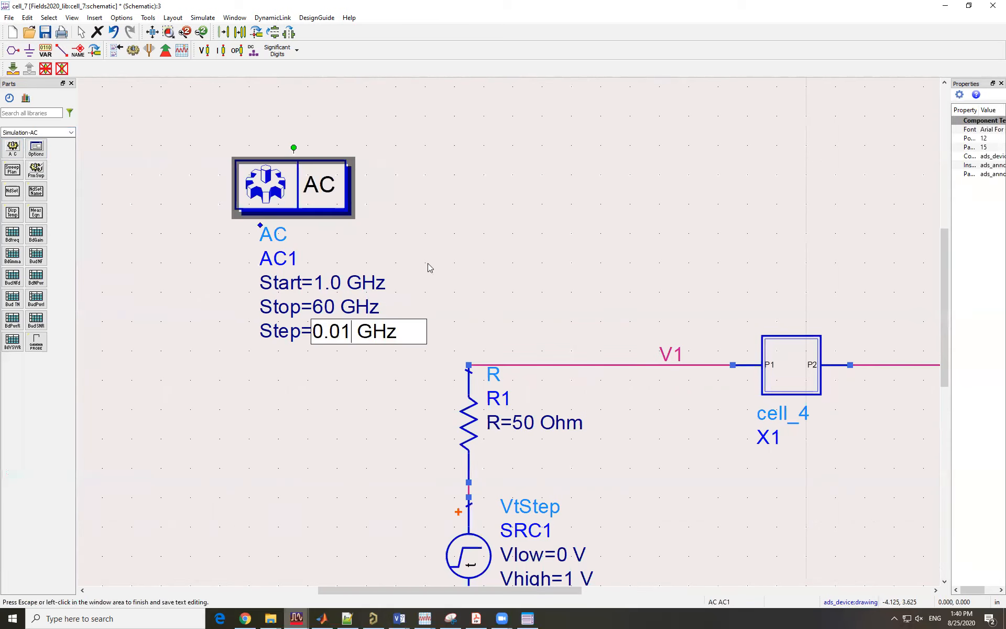
{"action": "left_click", "coordinate": [479, 238]}
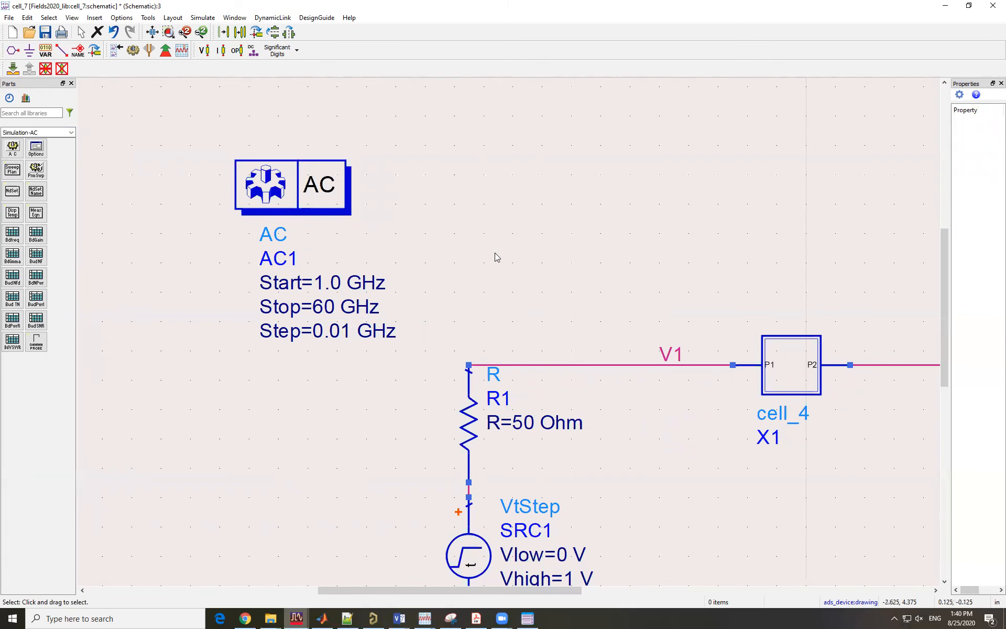
Delete the VtStep source SRC1 below resistor R1
{"action": "scroll", "coordinate": [537, 328], "scroll_direction": "down", "scroll_amount": 4}
{"action": "scroll", "coordinate": [507, 352], "scroll_direction": "up", "scroll_amount": 2}
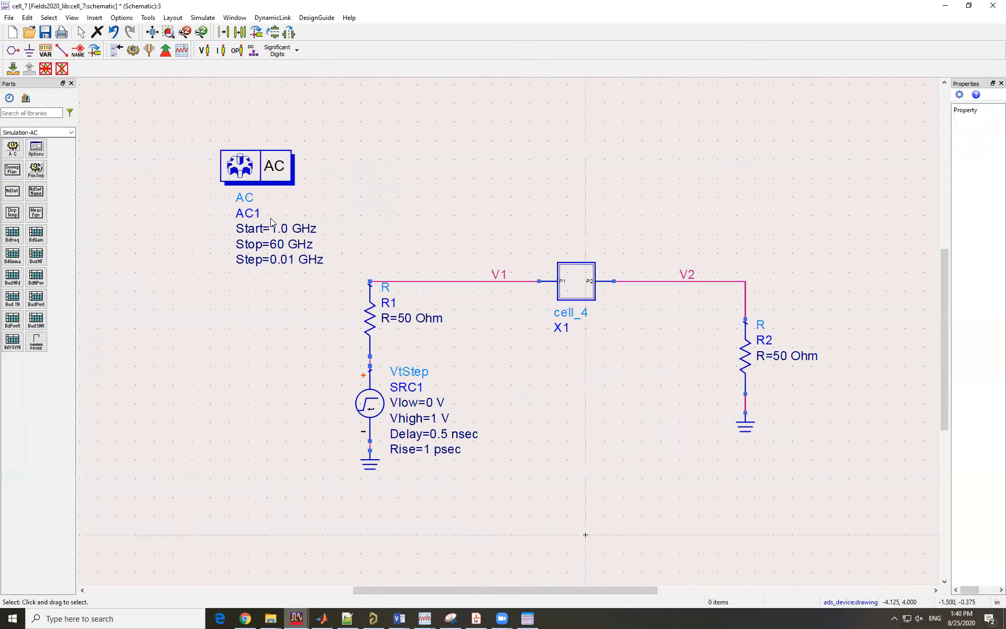
{"action": "left_click", "coordinate": [375, 408]}
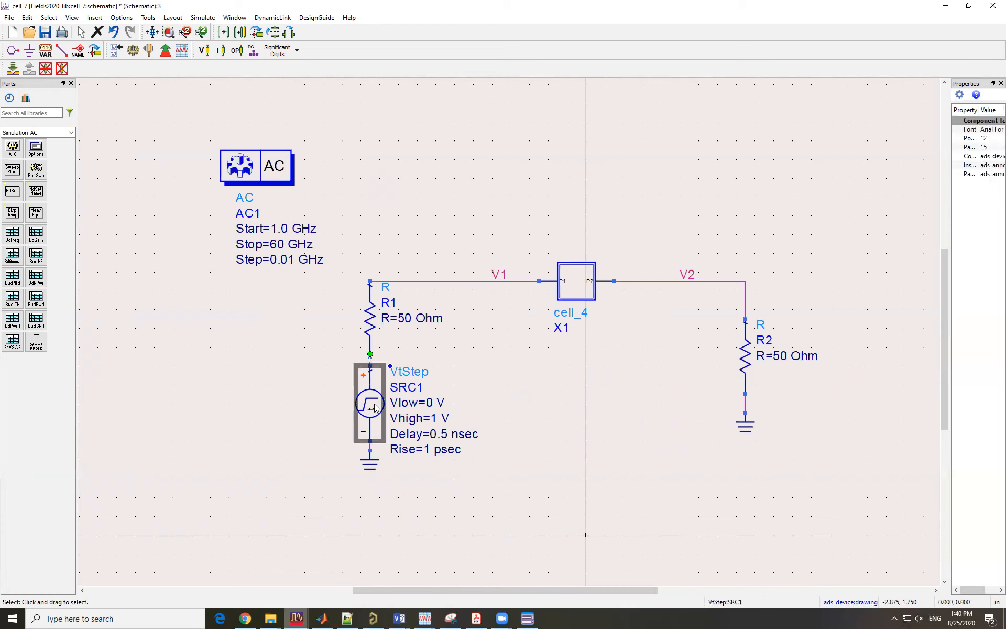
{"action": "key", "text": "Delete"}
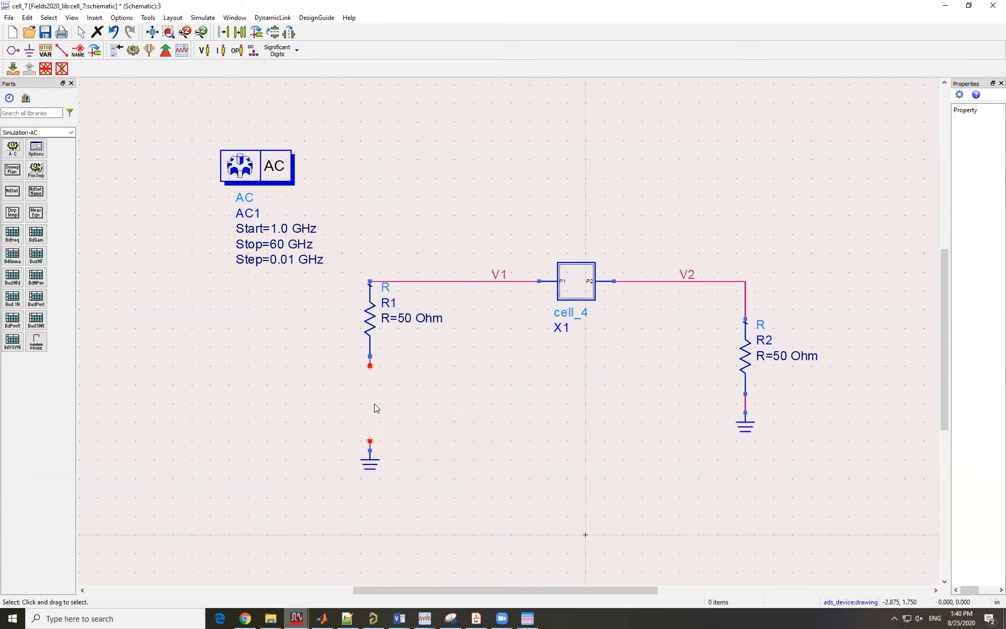
Place a V_AC frequency-domain source between R1 and ground, and move the AC controller down beside R1
{"action": "left_click", "coordinate": [71, 133]}
{"action": "scroll", "coordinate": [54, 185], "scroll_direction": "down", "scroll_amount": 2}
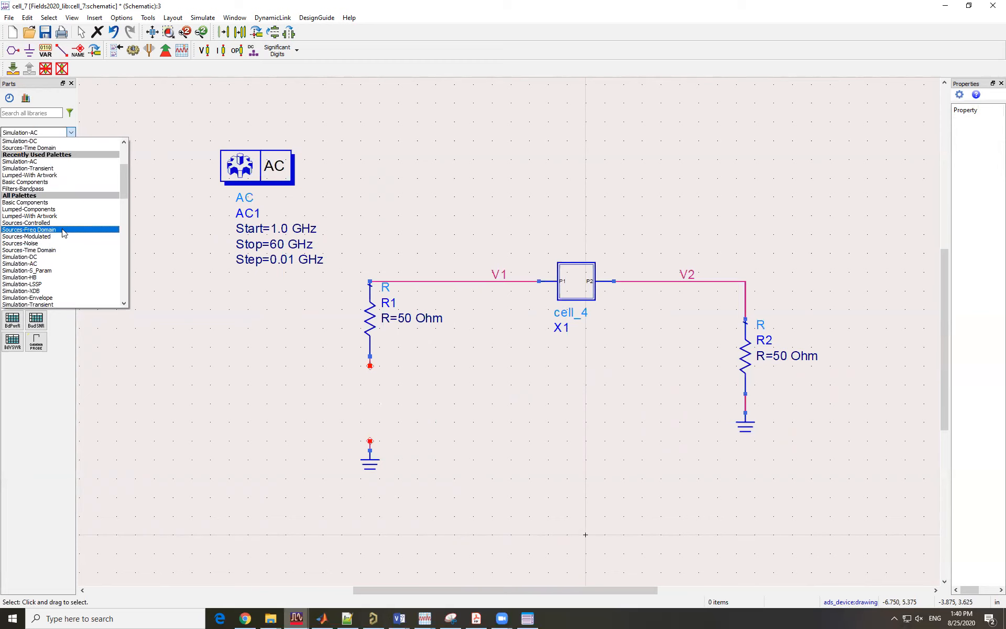
{"action": "left_click", "coordinate": [53, 230]}
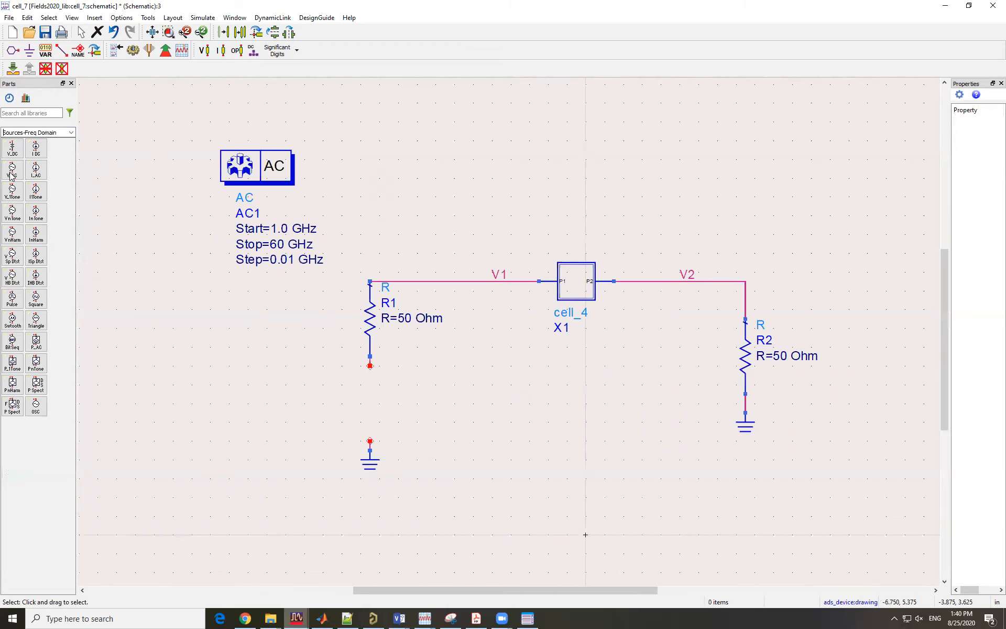
{"action": "left_click", "coordinate": [71, 132]}
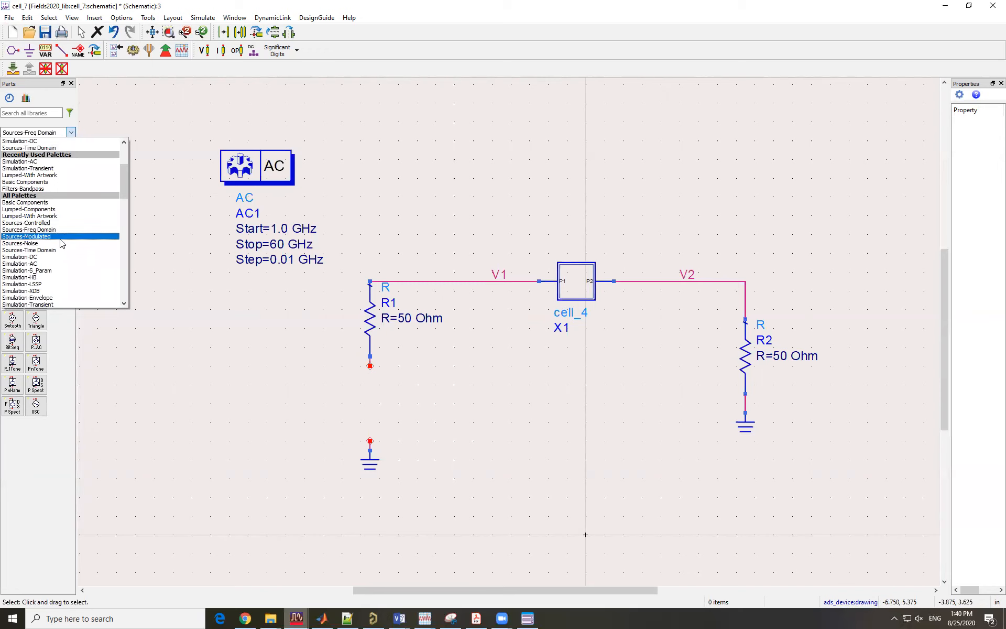
{"action": "left_click", "coordinate": [66, 232]}
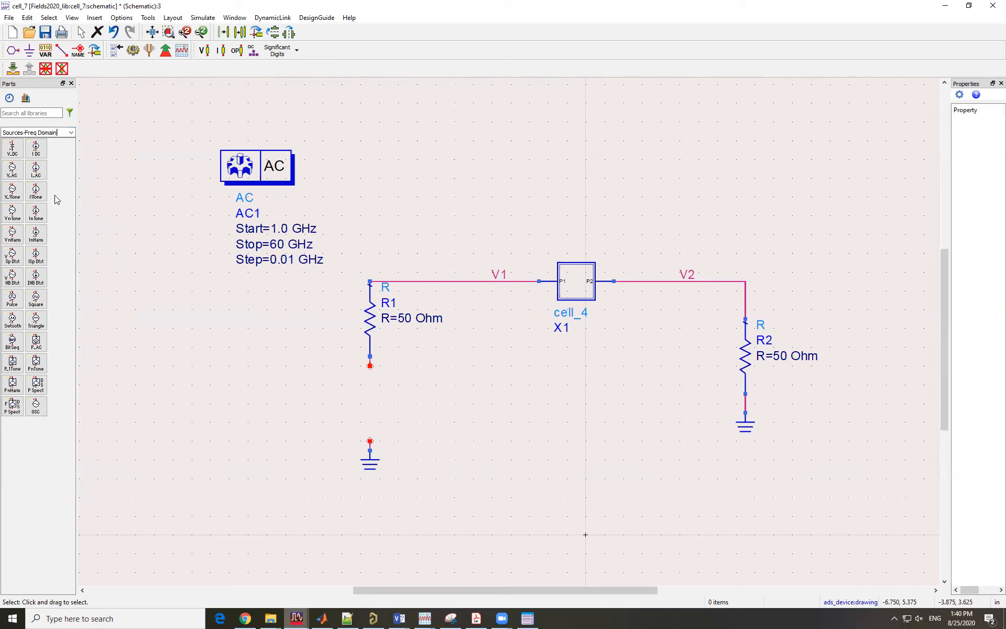
{"action": "left_click", "coordinate": [13, 170]}
{"action": "left_click", "coordinate": [370, 365]}
{"action": "left_click_drag", "start_coordinate": [251, 174], "coordinate": [232, 295]}
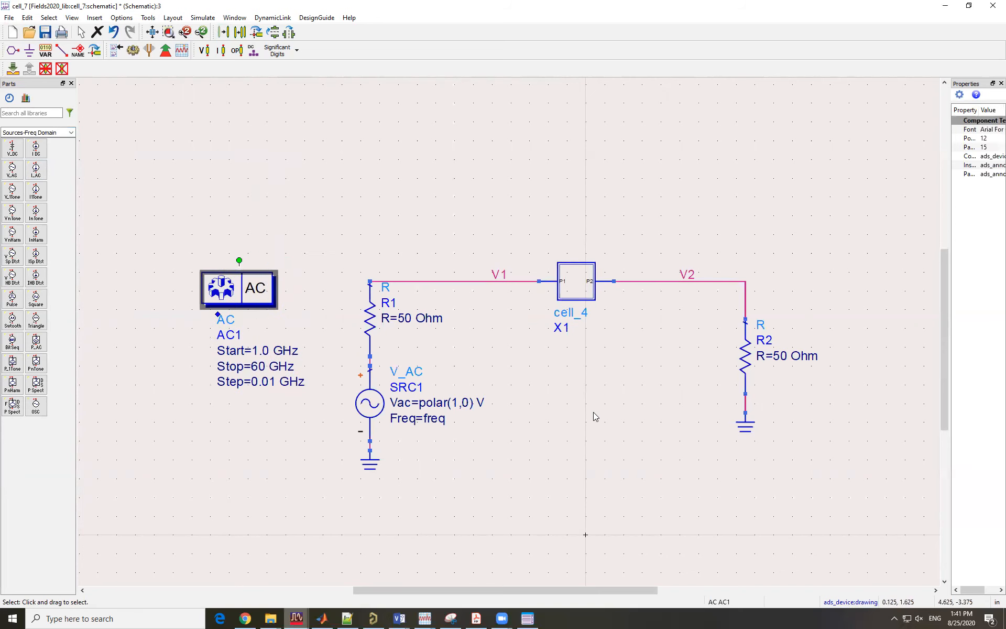
Save the cell_7 schematic, run its AC simulation and maximize the data display
{"action": "left_click", "coordinate": [564, 395]}
{"action": "scroll", "coordinate": [482, 361], "scroll_direction": "up", "scroll_amount": 1}
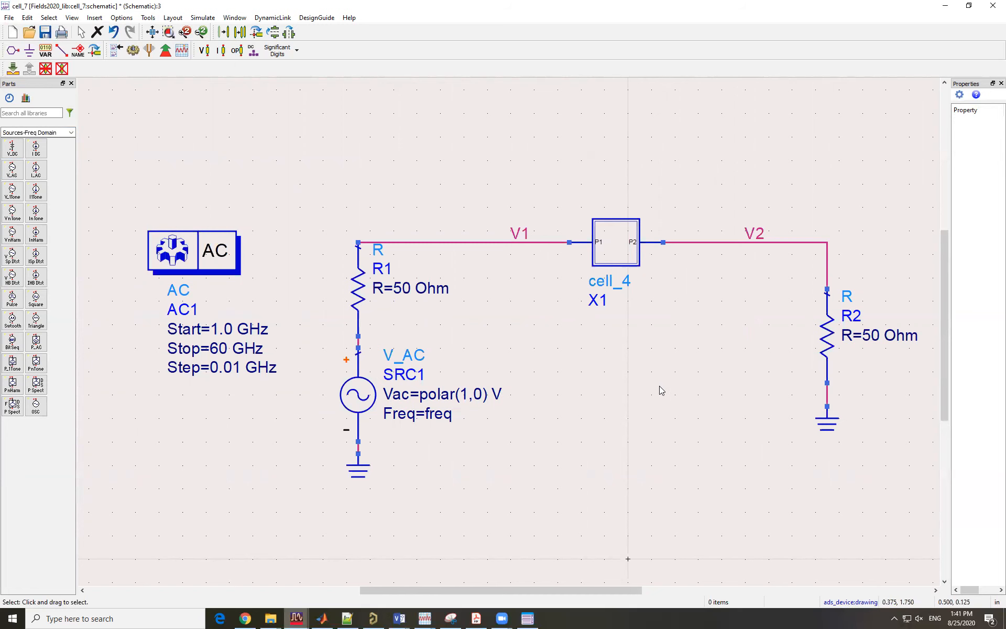
{"action": "scroll", "coordinate": [655, 390], "scroll_direction": "down", "scroll_amount": 1}
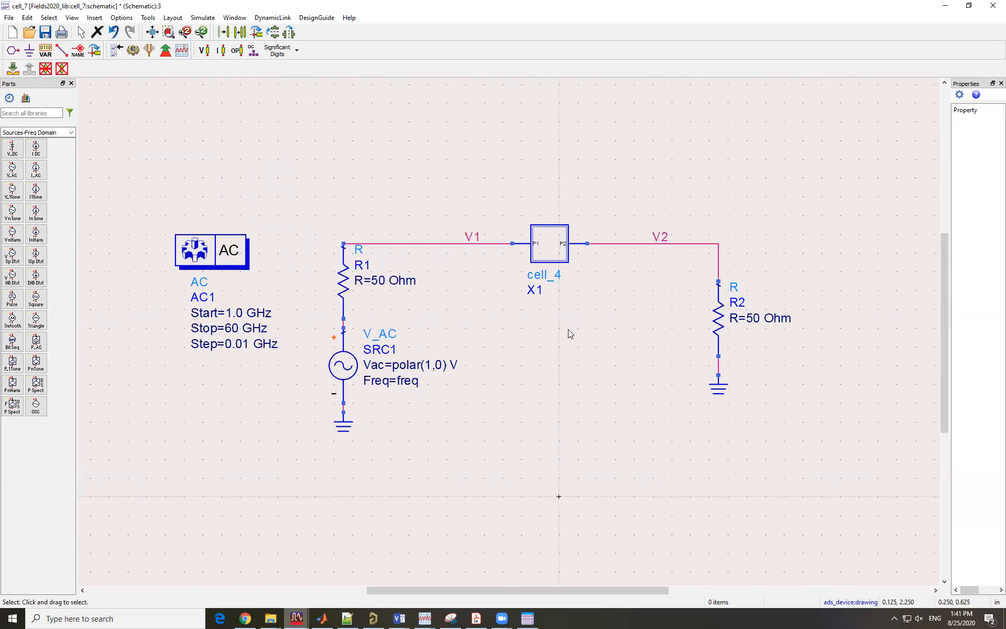
{"action": "left_click", "coordinate": [46, 33]}
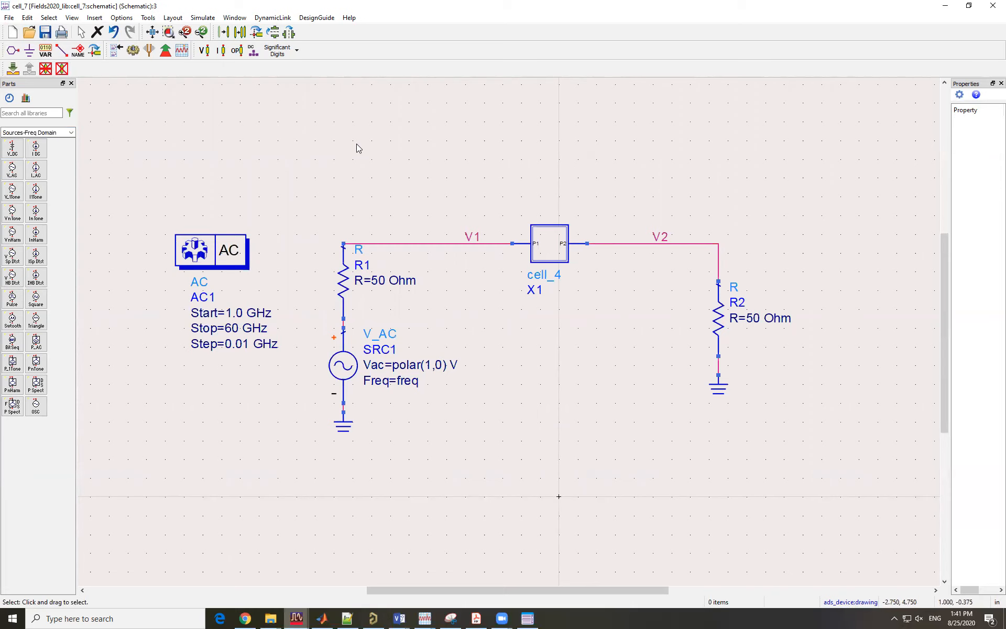
{"action": "left_click", "coordinate": [133, 51]}
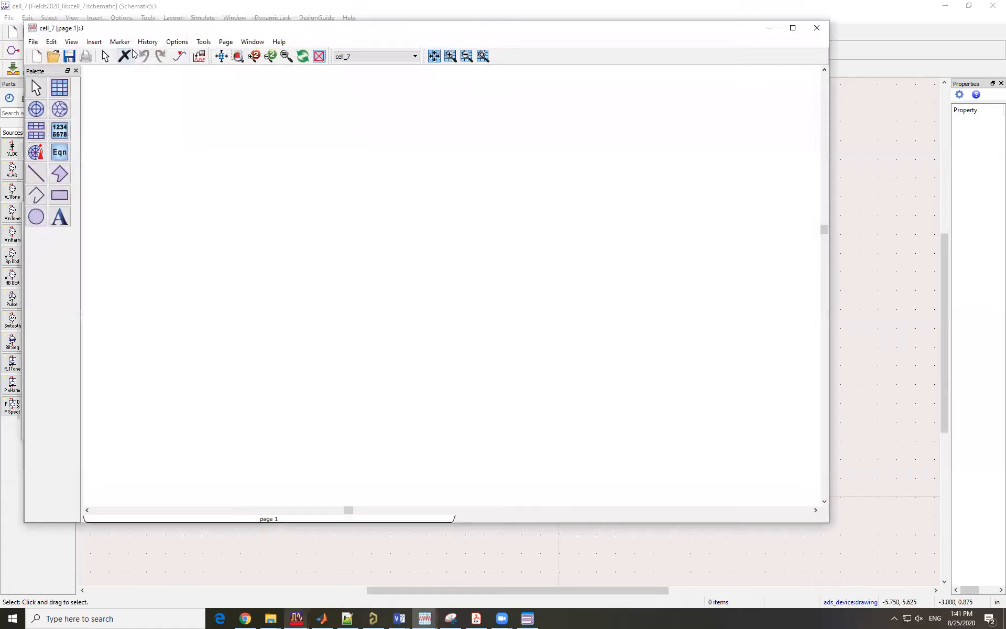
{"action": "double_click", "coordinate": [425, 29]}
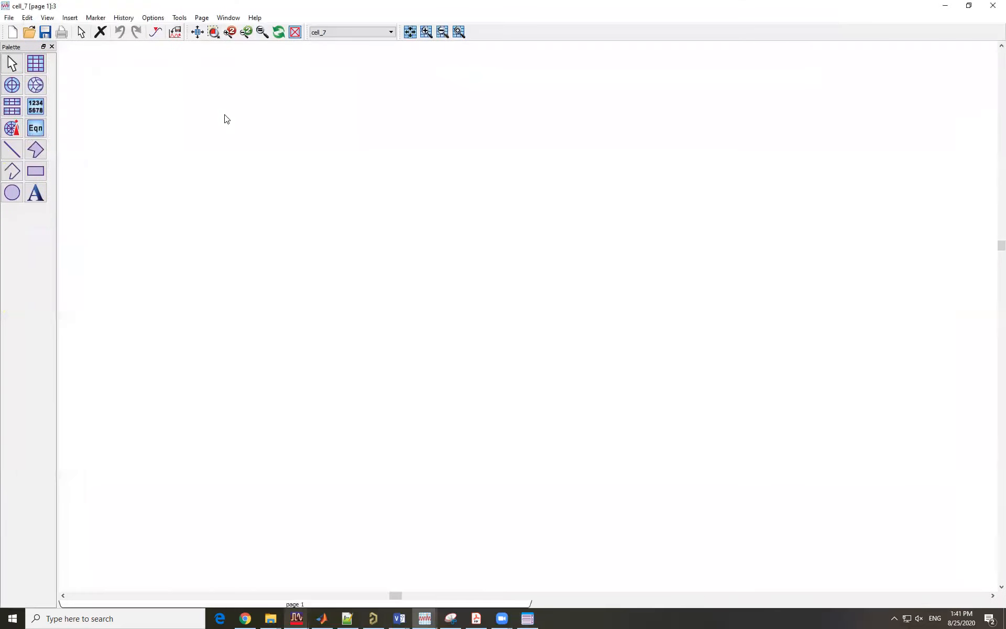
Switch to the project PDF in Chrome and read which AC quantities Part 9 asks to plot
{"action": "left_click", "coordinate": [245, 618]}
{"action": "scroll", "coordinate": [493, 384], "scroll_direction": "down", "scroll_amount": 20}
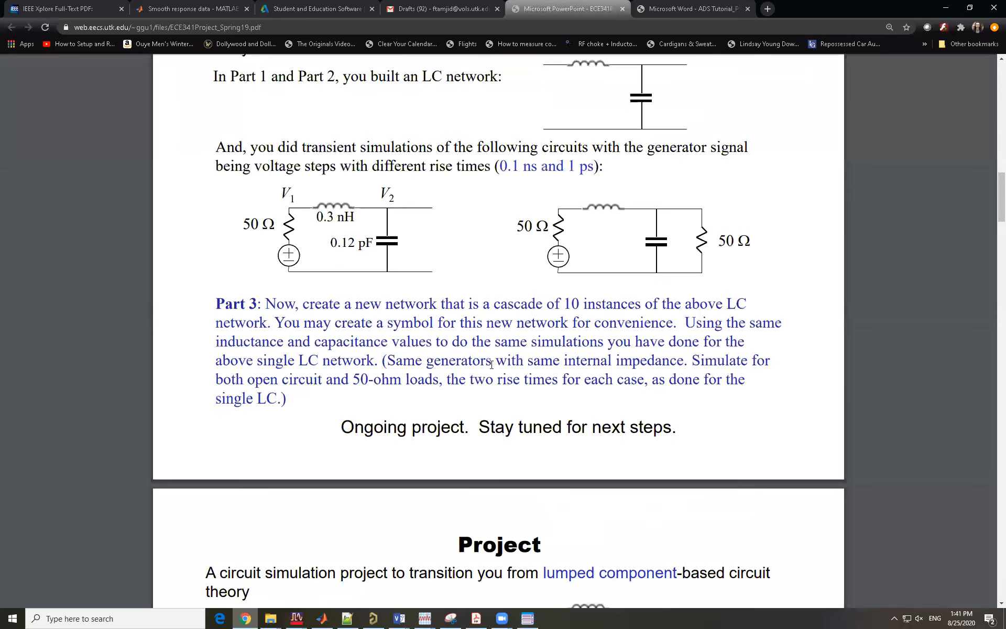
{"action": "scroll", "coordinate": [484, 360], "scroll_direction": "down", "scroll_amount": 9}
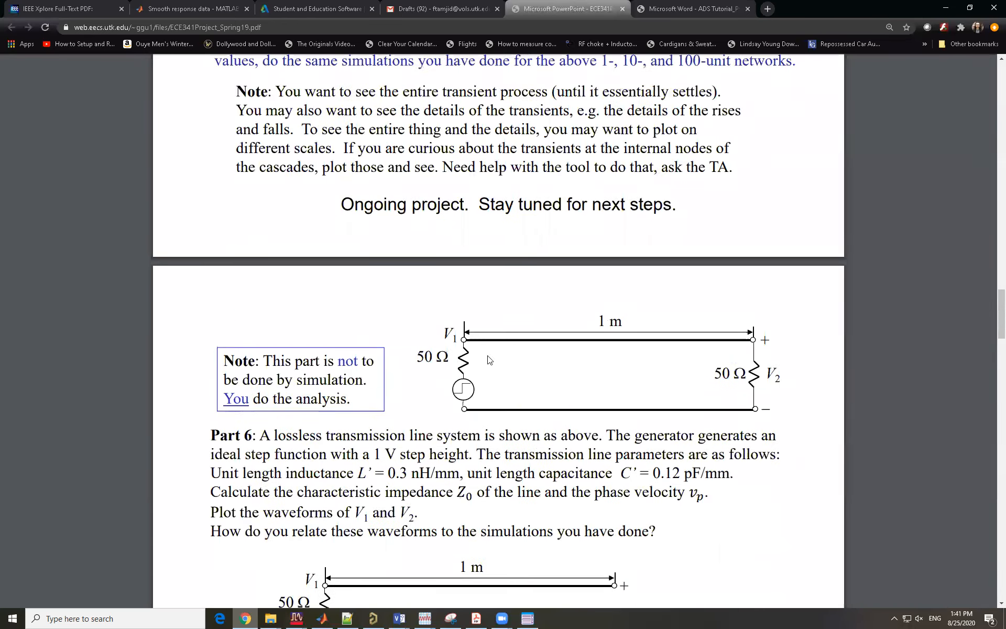
{"action": "scroll", "coordinate": [495, 354], "scroll_direction": "down", "scroll_amount": 4}
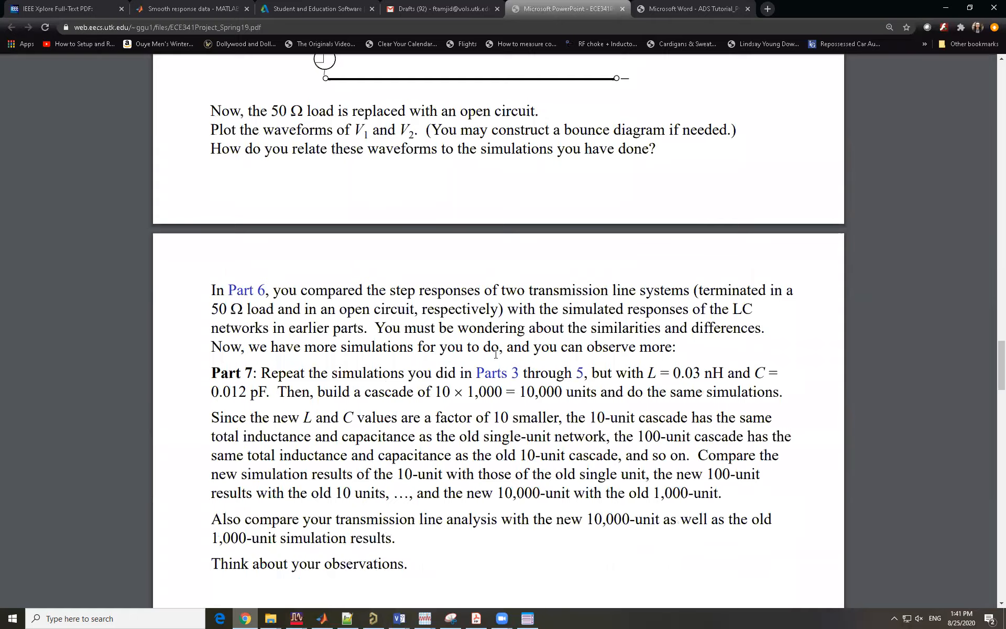
{"action": "scroll", "coordinate": [496, 354], "scroll_direction": "down", "scroll_amount": 16}
{"action": "scroll", "coordinate": [496, 354], "scroll_direction": "down", "scroll_amount": 6}
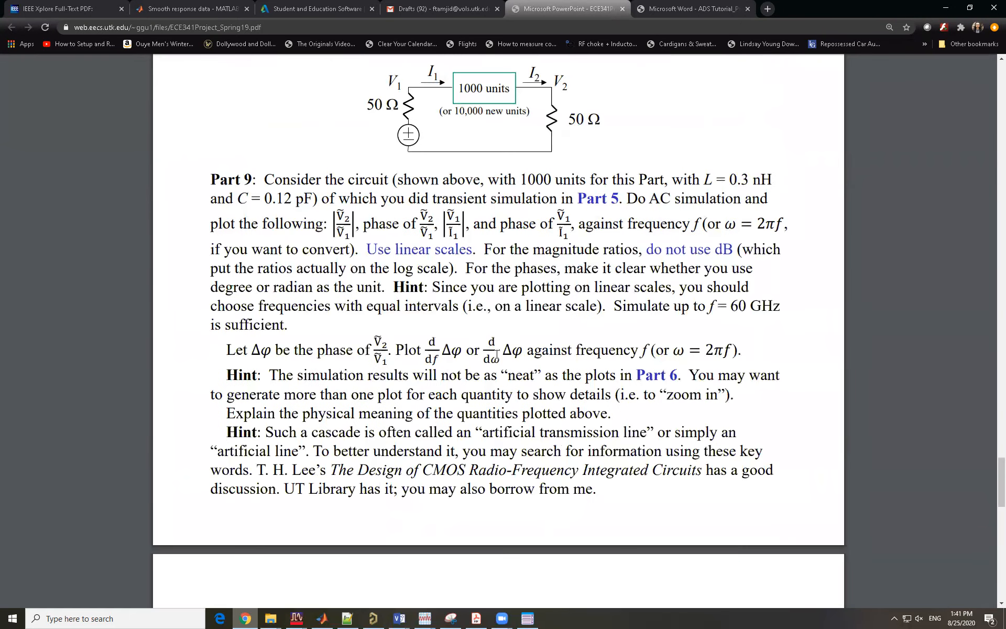
{"action": "scroll", "coordinate": [456, 265], "scroll_direction": "up", "scroll_amount": 1}
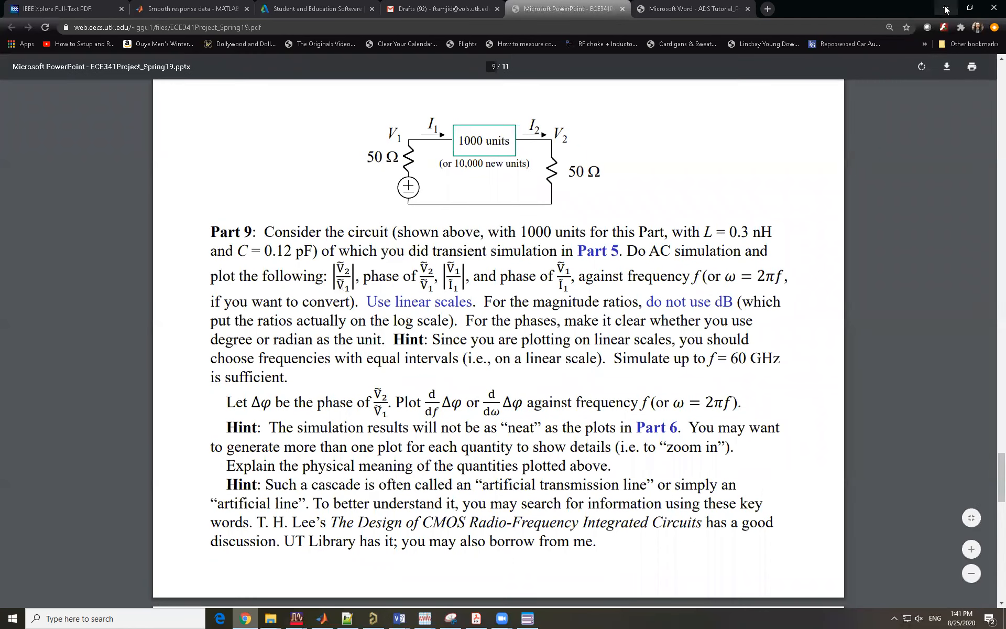
{"action": "key", "text": "alt+Tab"}
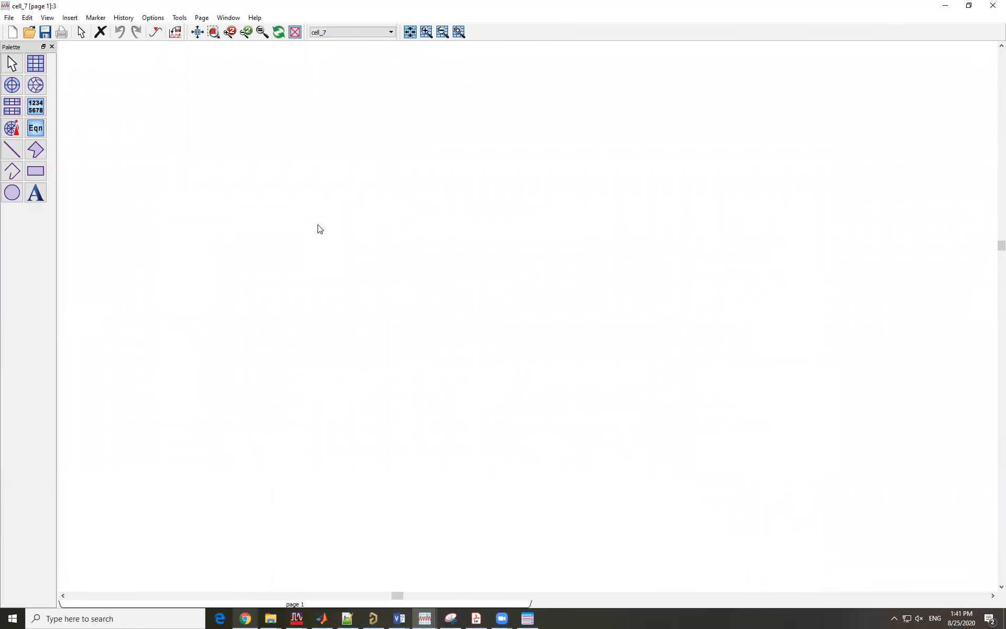
In the cell_7 data display, add a rectangular plot of mag(V2/V1)
{"action": "left_click", "coordinate": [37, 64]}
{"action": "left_click", "coordinate": [406, 130]}
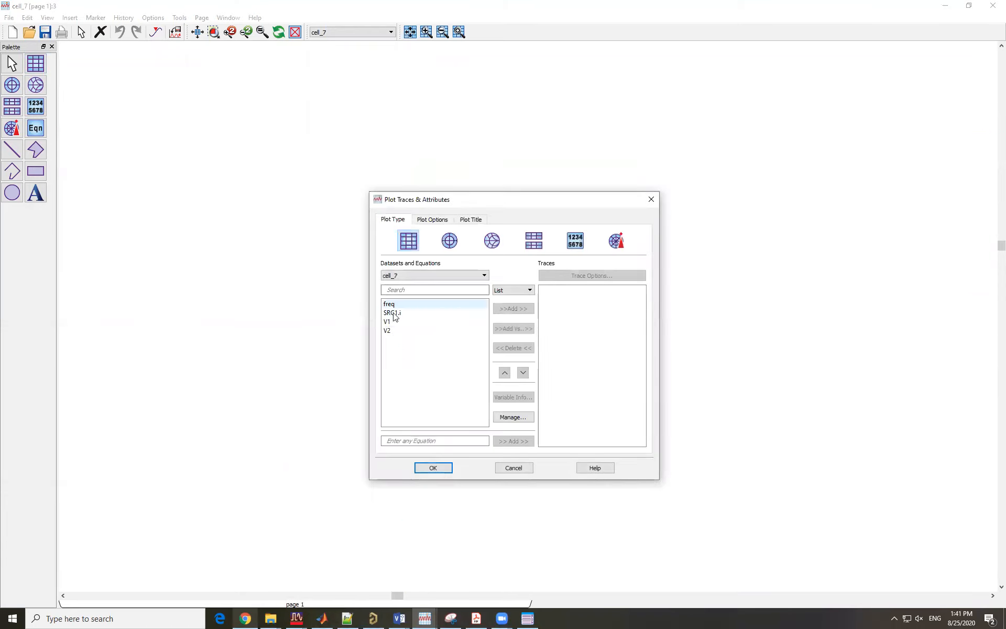
{"action": "left_click", "coordinate": [445, 442]}
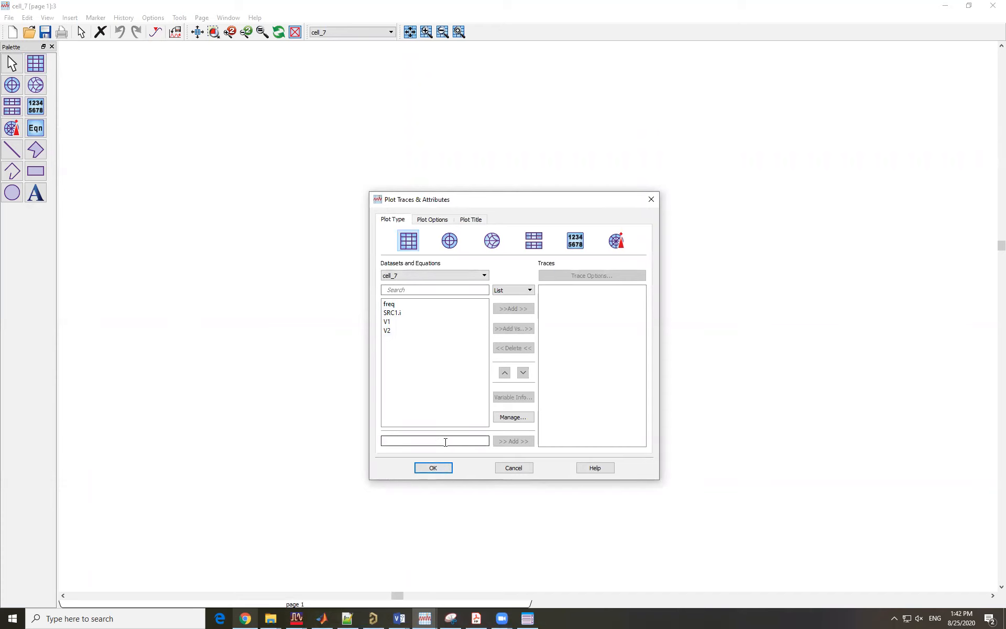
{"action": "type", "text": "m"}
{"action": "left_click", "coordinate": [513, 442]}
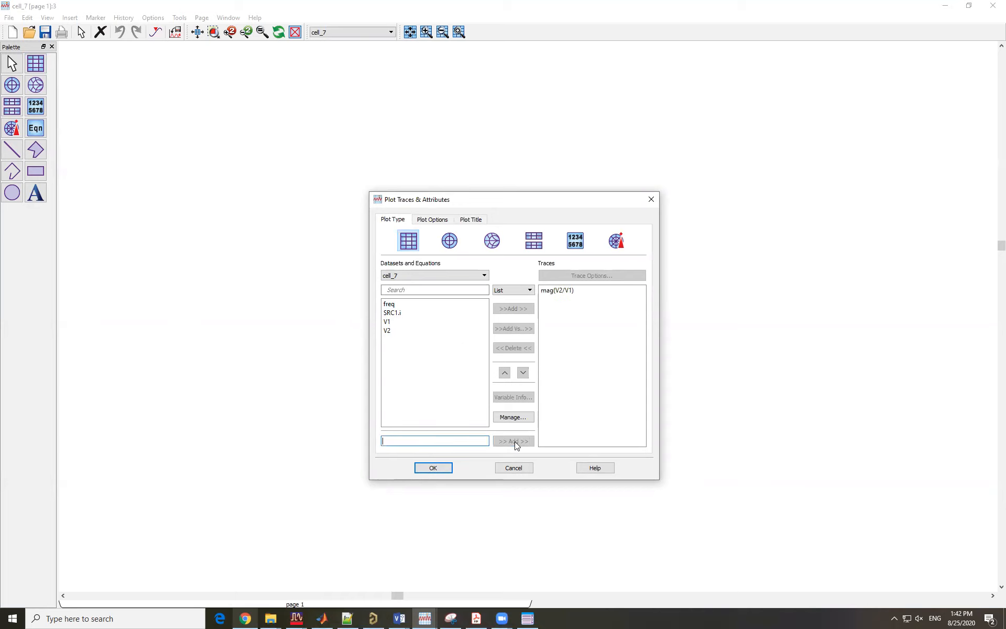
{"action": "left_click", "coordinate": [435, 468]}
{"action": "scroll", "coordinate": [478, 283], "scroll_direction": "up", "scroll_amount": 2}
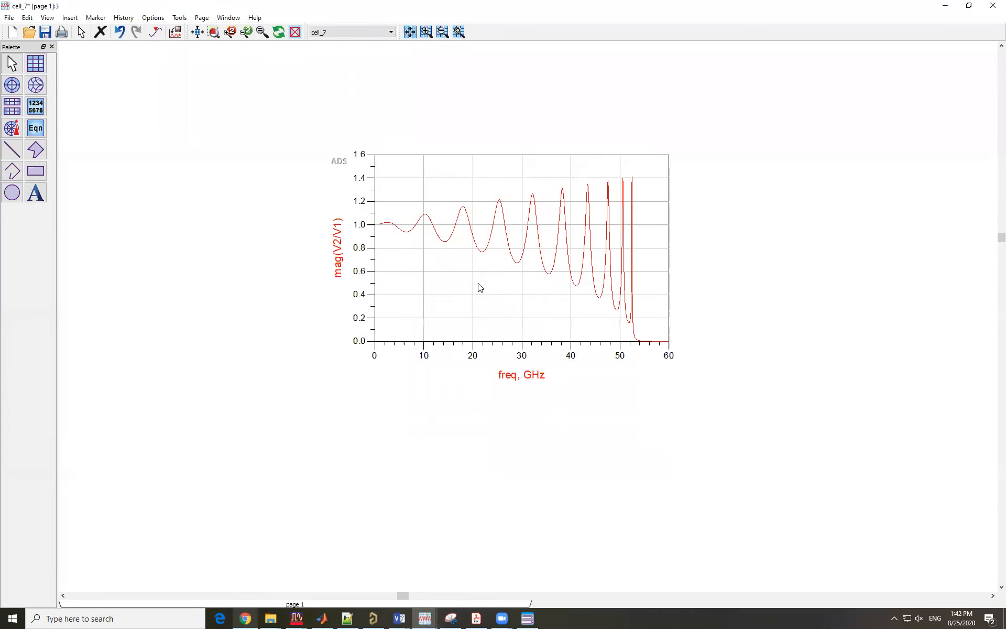
Add a rectangular plot of phase(V2/V1) below the magnitude plot and save the data display
{"action": "left_click", "coordinate": [944, 8]}
{"action": "left_click", "coordinate": [675, 235]}
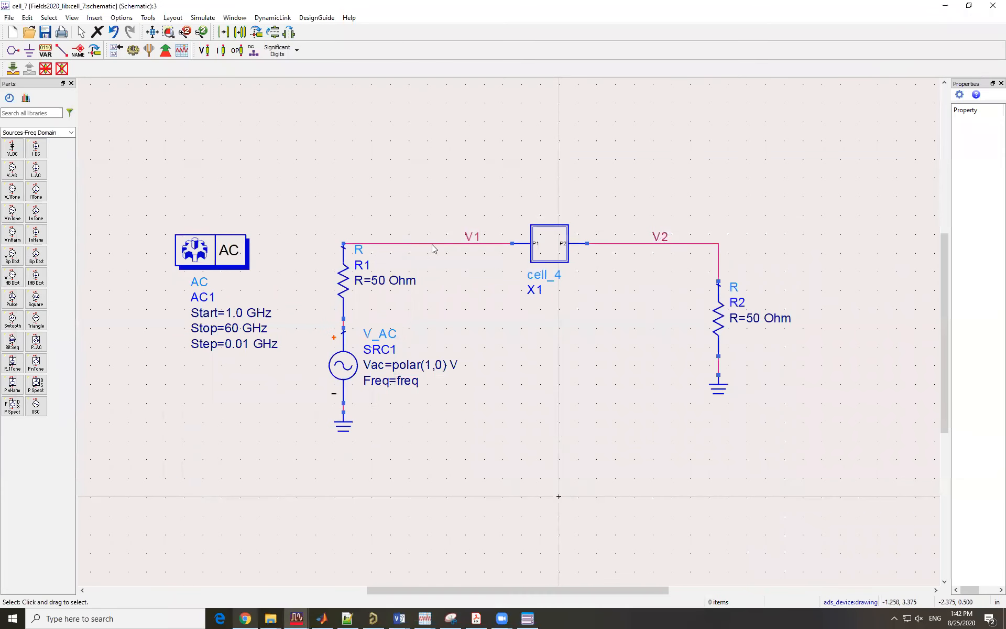
{"action": "left_click", "coordinate": [426, 618]}
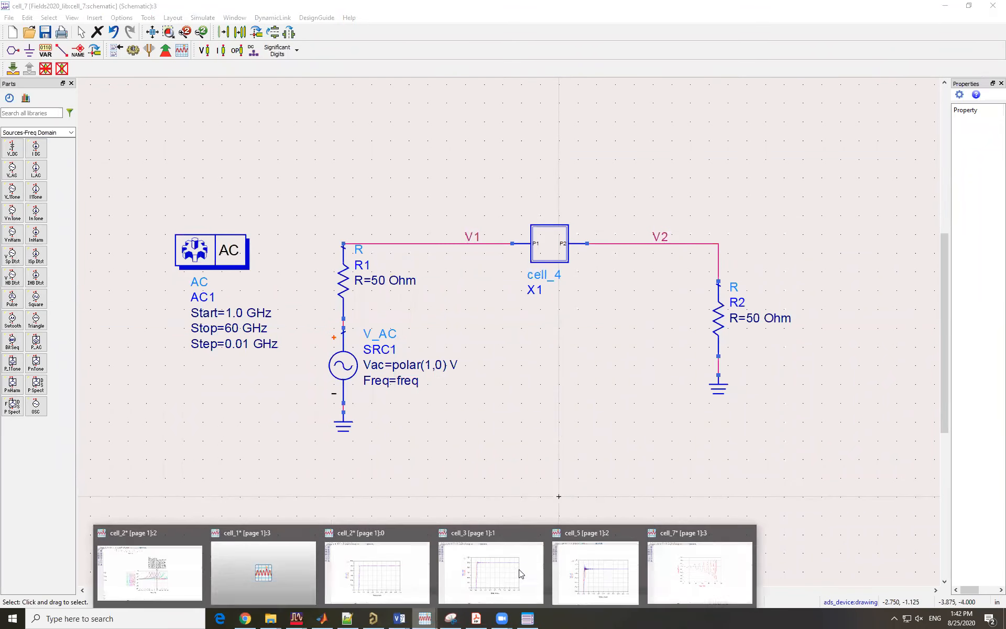
{"action": "left_click", "coordinate": [697, 565]}
{"action": "left_click", "coordinate": [36, 64]}
{"action": "left_click", "coordinate": [425, 341]}
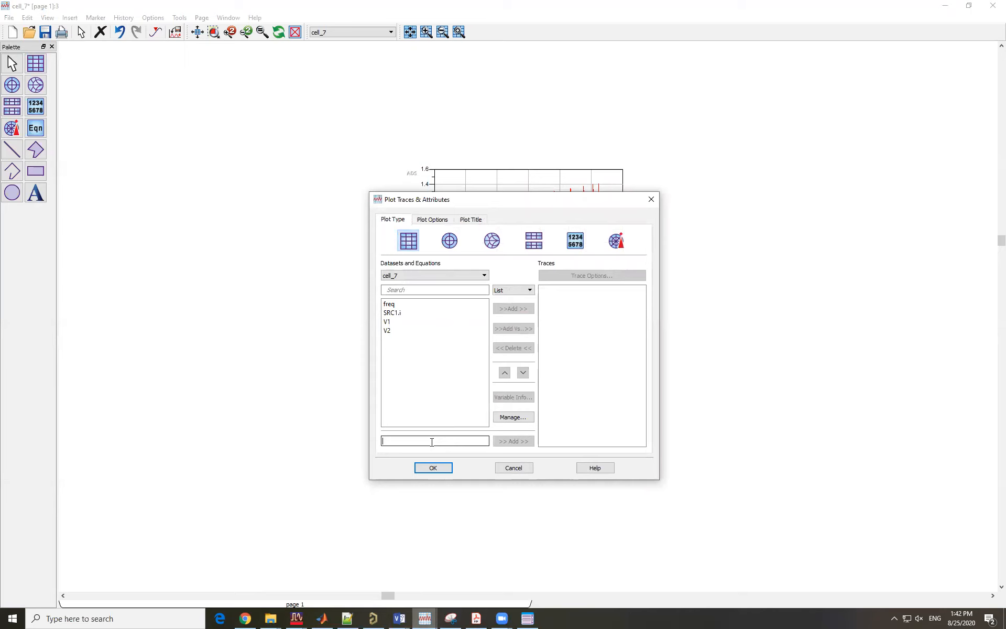
{"action": "left_click", "coordinate": [431, 441]}
{"action": "type", "text": "ph"}
{"action": "left_click", "coordinate": [516, 441]}
{"action": "left_click", "coordinate": [433, 467]}
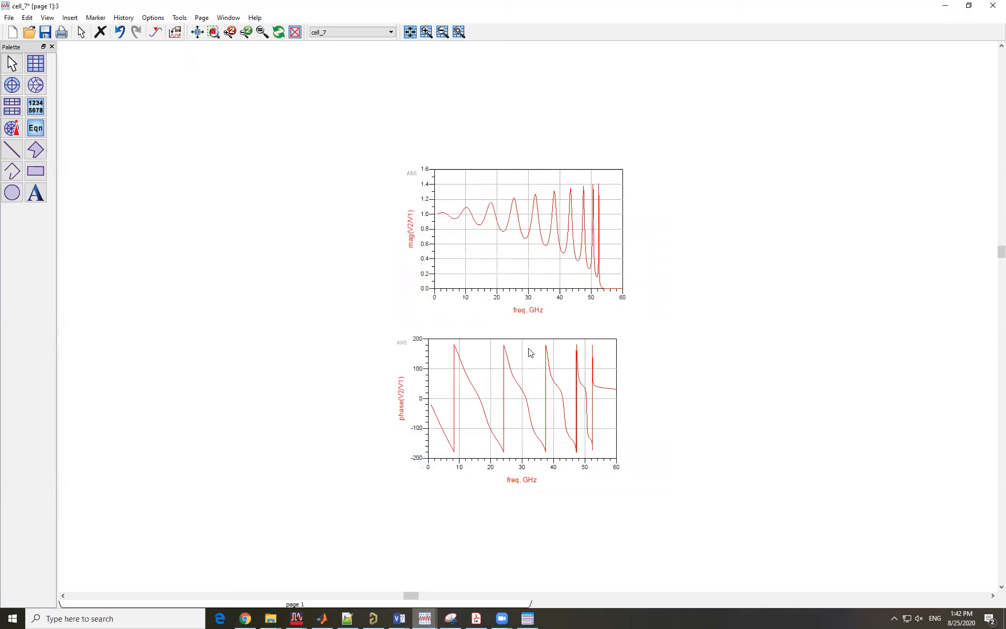
{"action": "scroll", "coordinate": [529, 348], "scroll_direction": "up", "scroll_amount": 1}
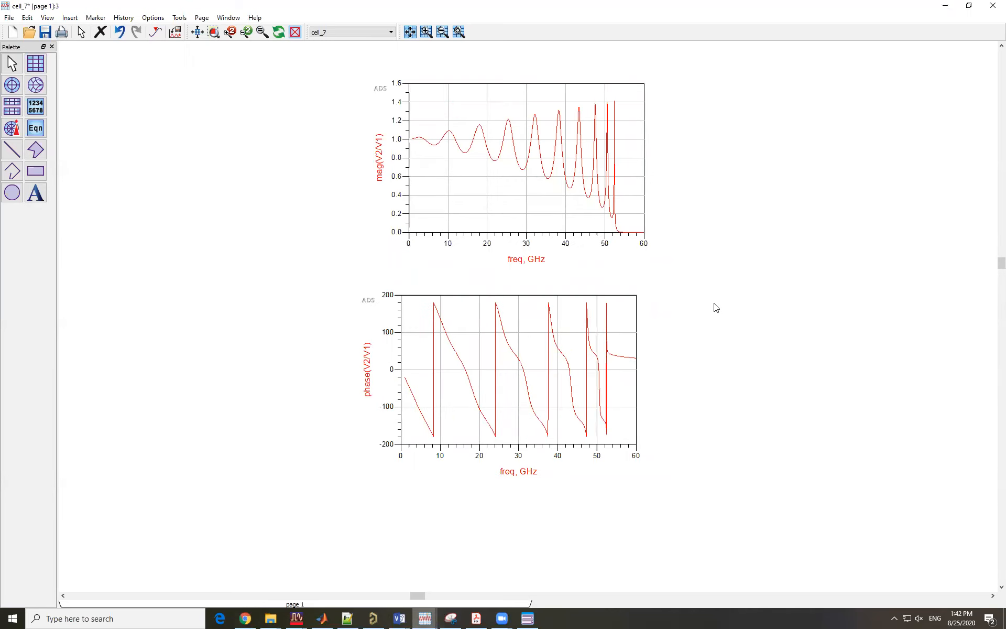
{"action": "key", "text": "ctrl+s"}
{"action": "scroll", "coordinate": [633, 279], "scroll_direction": "down", "scroll_amount": 1}
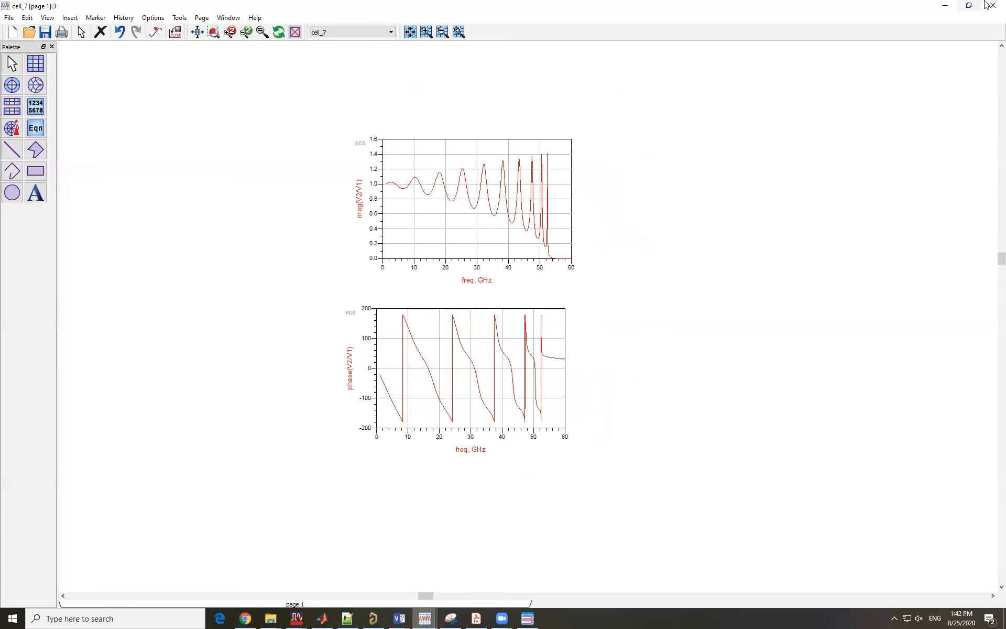
In the cell_7 schematic, move the AC controller and source branch left and the R2 load branch right, lengthening the wires beside cell_4
{"action": "left_click", "coordinate": [945, 6]}
{"action": "scroll", "coordinate": [469, 308], "scroll_direction": "down", "scroll_amount": 2}
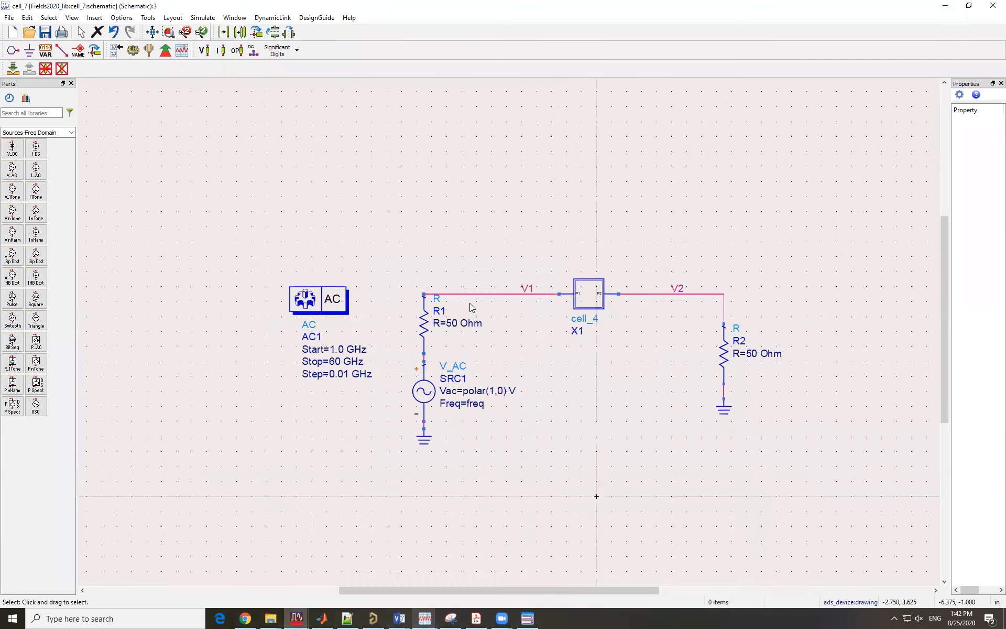
{"action": "left_click_drag", "start_coordinate": [367, 317], "coordinate": [289, 317]}
{"action": "left_click_drag", "start_coordinate": [382, 274], "coordinate": [520, 459]}
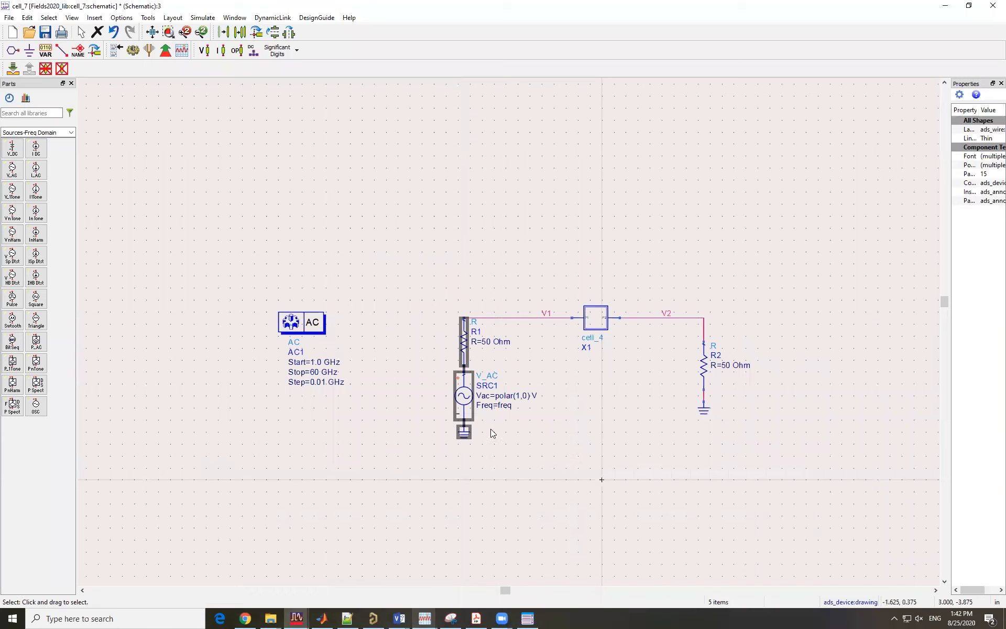
{"action": "left_click_drag", "start_coordinate": [463, 390], "coordinate": [409, 388]}
{"action": "left_click_drag", "start_coordinate": [812, 261], "coordinate": [684, 441]}
{"action": "left_click_drag", "start_coordinate": [705, 373], "coordinate": [814, 373]}
{"action": "left_click", "coordinate": [709, 347]}
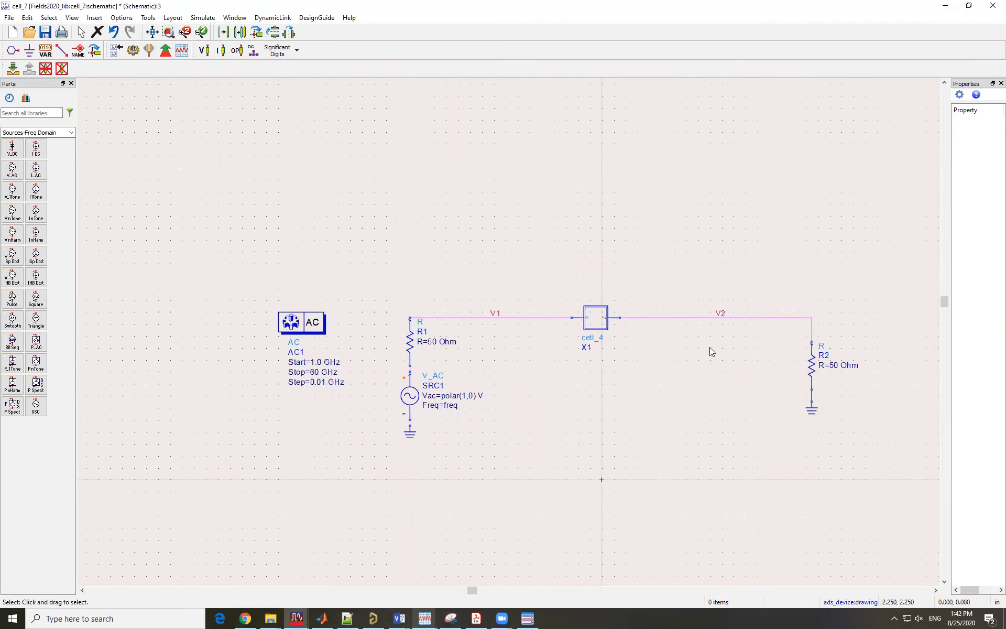
Place an I_Probe from the Probe Components palette on the V1 wire before cell_4 and another on the V2 wire after it
{"action": "left_click", "coordinate": [72, 135]}
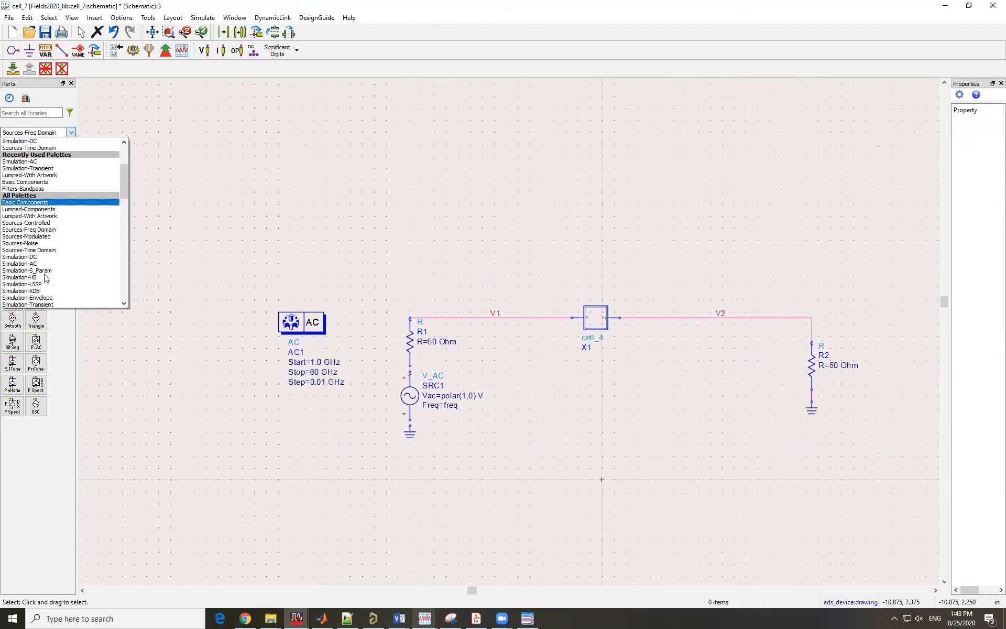
{"action": "scroll", "coordinate": [47, 277], "scroll_direction": "down", "scroll_amount": 5}
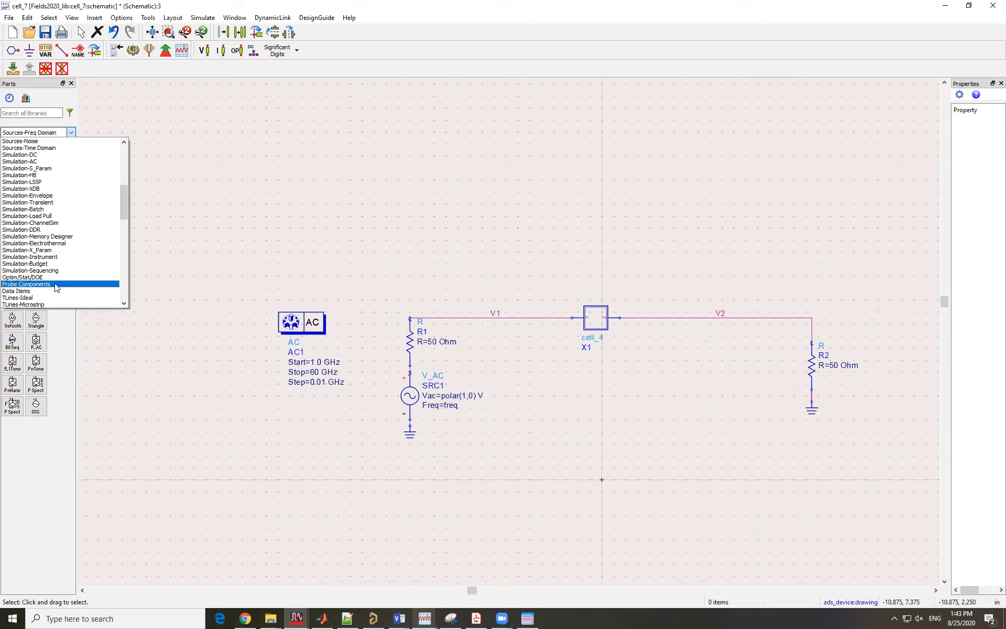
{"action": "left_click", "coordinate": [60, 285]}
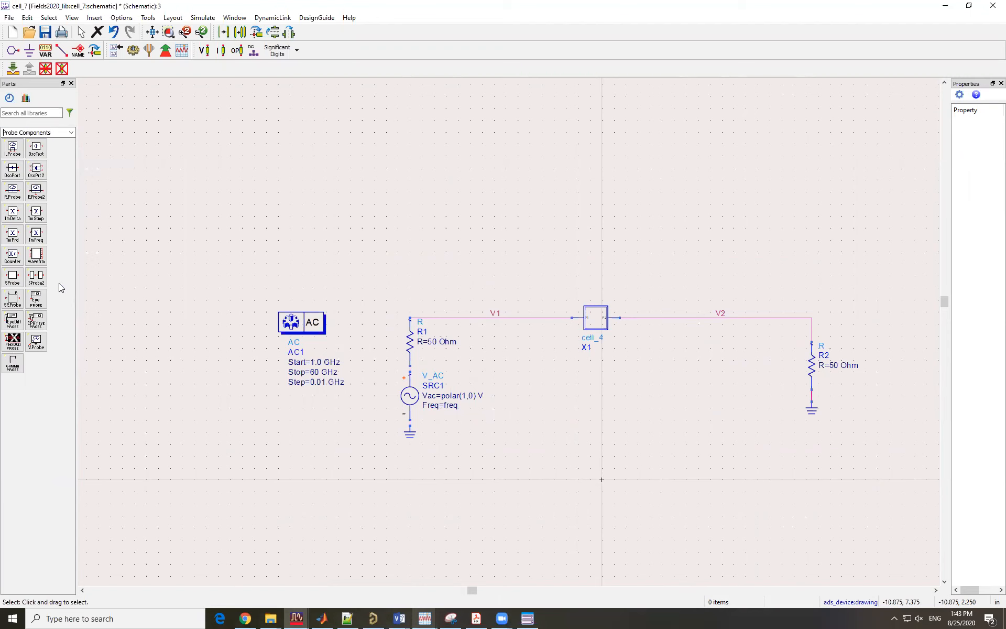
{"action": "left_click", "coordinate": [12, 149]}
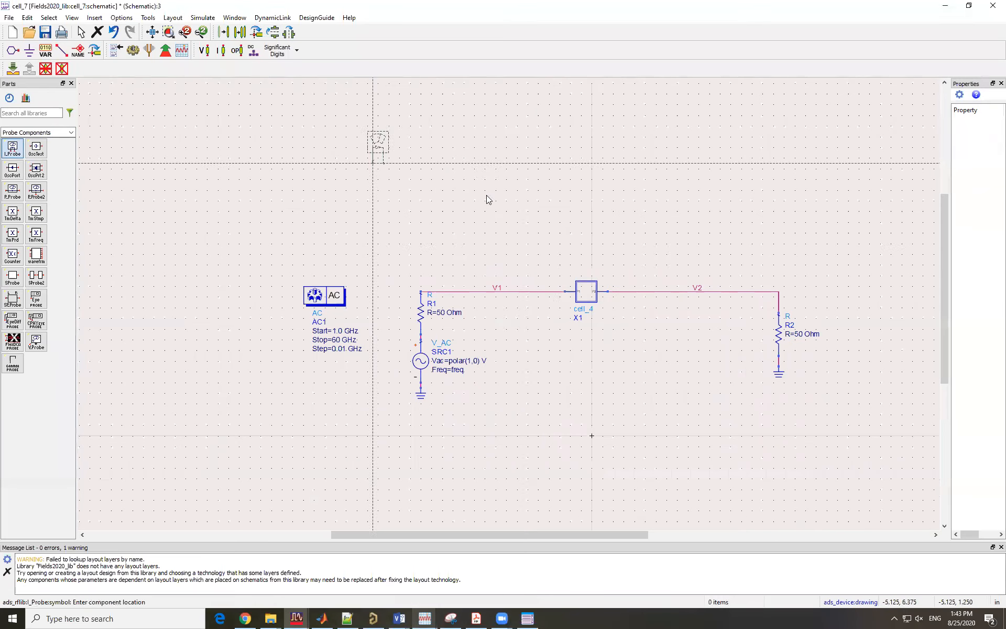
{"action": "scroll", "coordinate": [534, 292], "scroll_direction": "up", "scroll_amount": 5}
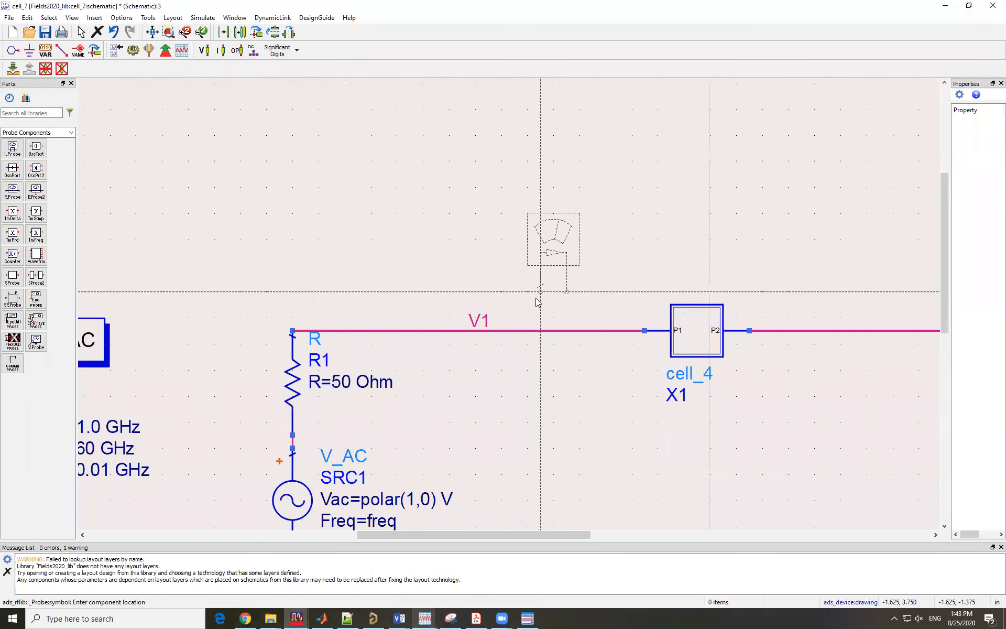
{"action": "left_click", "coordinate": [561, 332]}
{"action": "scroll", "coordinate": [654, 204], "scroll_direction": "down", "scroll_amount": 4}
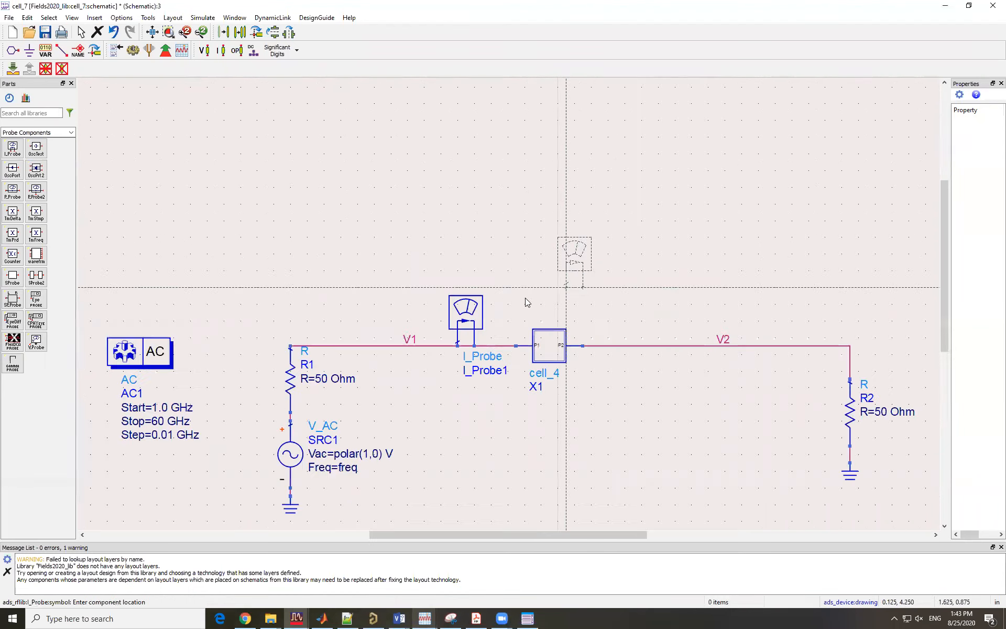
{"action": "scroll", "coordinate": [556, 317], "scroll_direction": "up", "scroll_amount": 1}
{"action": "left_click", "coordinate": [519, 330]}
{"action": "key", "text": "Escape"}
Delete the short wire segments that bypass the current probes on the V1 and V2 lines
{"action": "scroll", "coordinate": [482, 312], "scroll_direction": "up", "scroll_amount": 1}
{"action": "scroll", "coordinate": [482, 313], "scroll_direction": "up", "scroll_amount": 1}
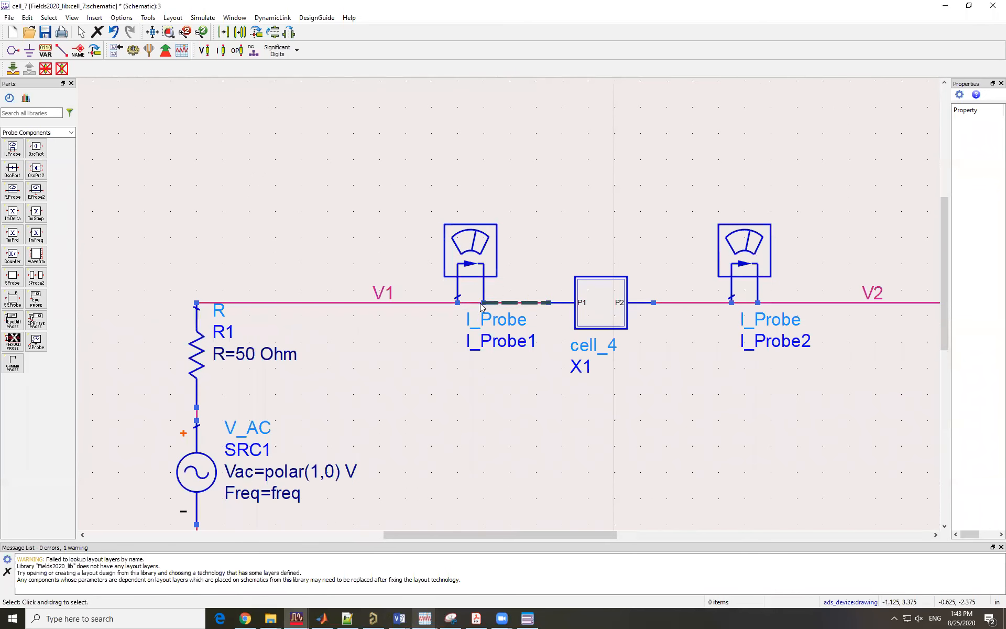
{"action": "left_click", "coordinate": [469, 305]}
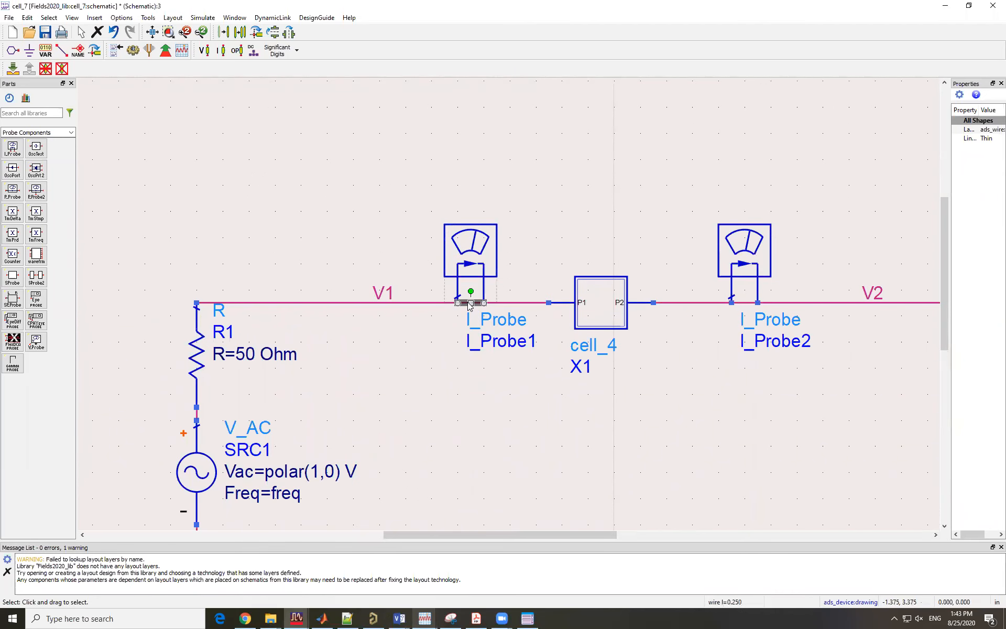
{"action": "key", "text": "Delete"}
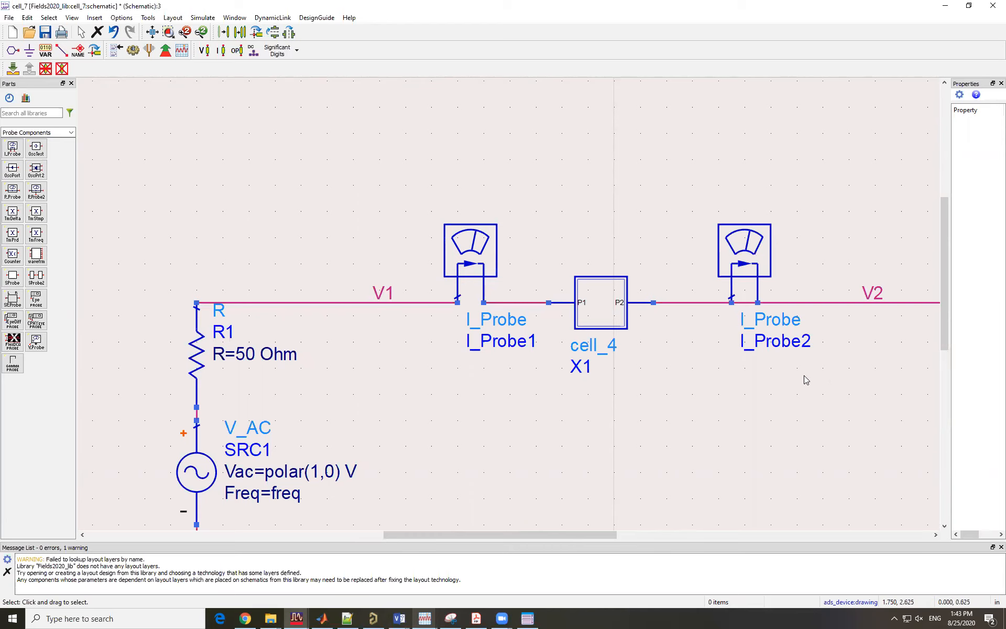
{"action": "scroll", "coordinate": [494, 308], "scroll_direction": "down", "scroll_amount": 2}
{"action": "scroll", "coordinate": [494, 308], "scroll_direction": "up", "scroll_amount": 4}
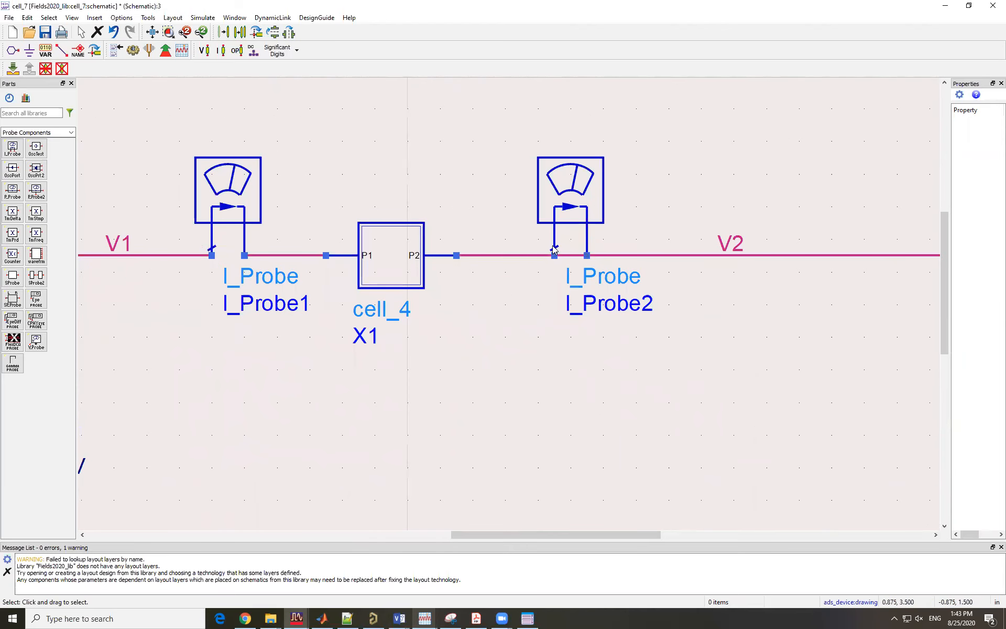
{"action": "left_click", "coordinate": [571, 255]}
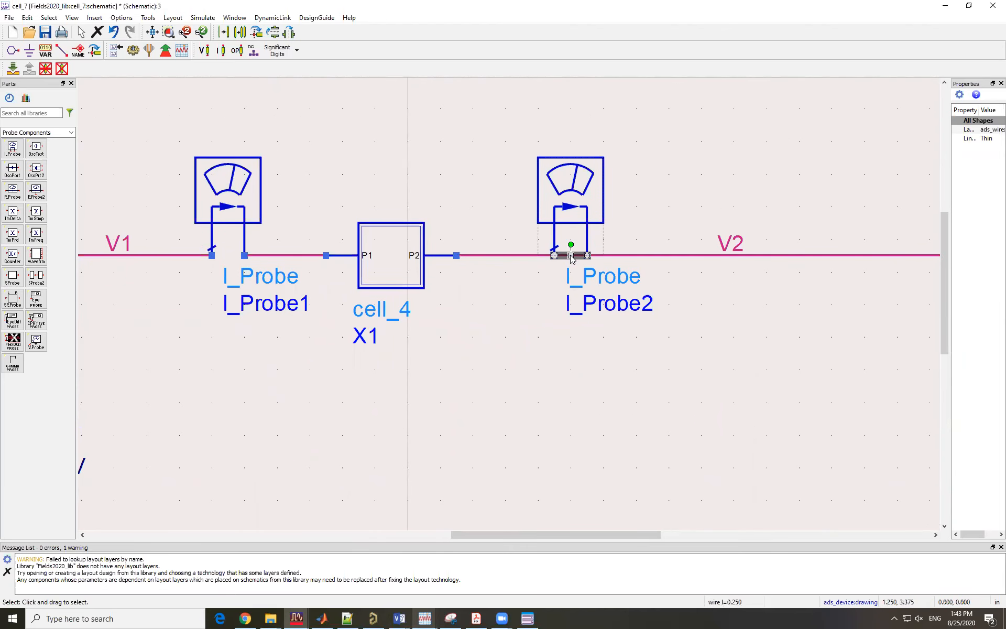
{"action": "key", "text": "Delete"}
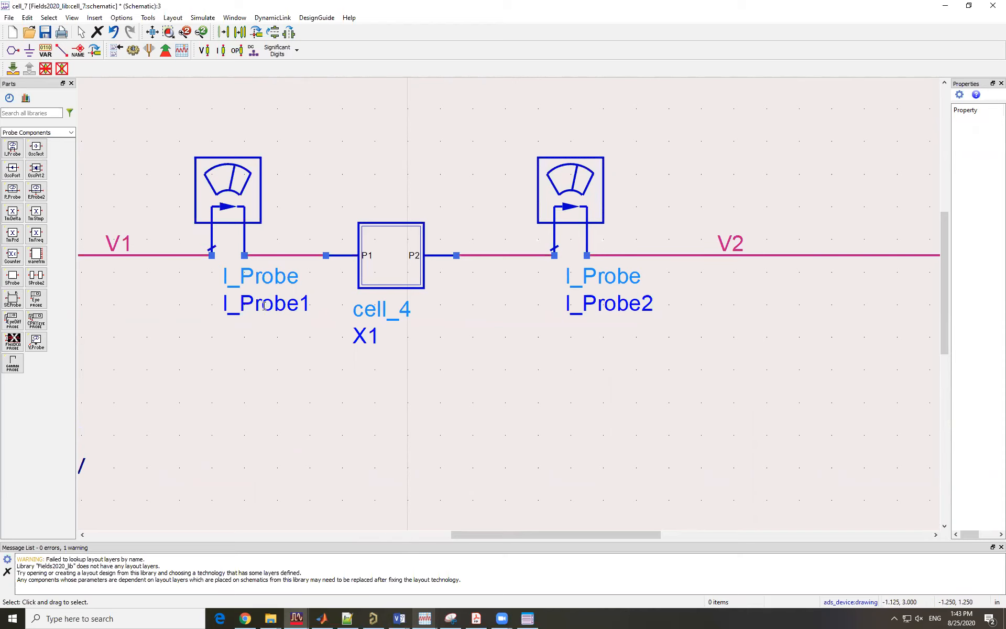
Rename the current probe before cell_4 as I1 and the one after it as I2
{"action": "double_click", "coordinate": [284, 306]}
{"action": "left_click_drag", "start_coordinate": [311, 306], "coordinate": [229, 306]}
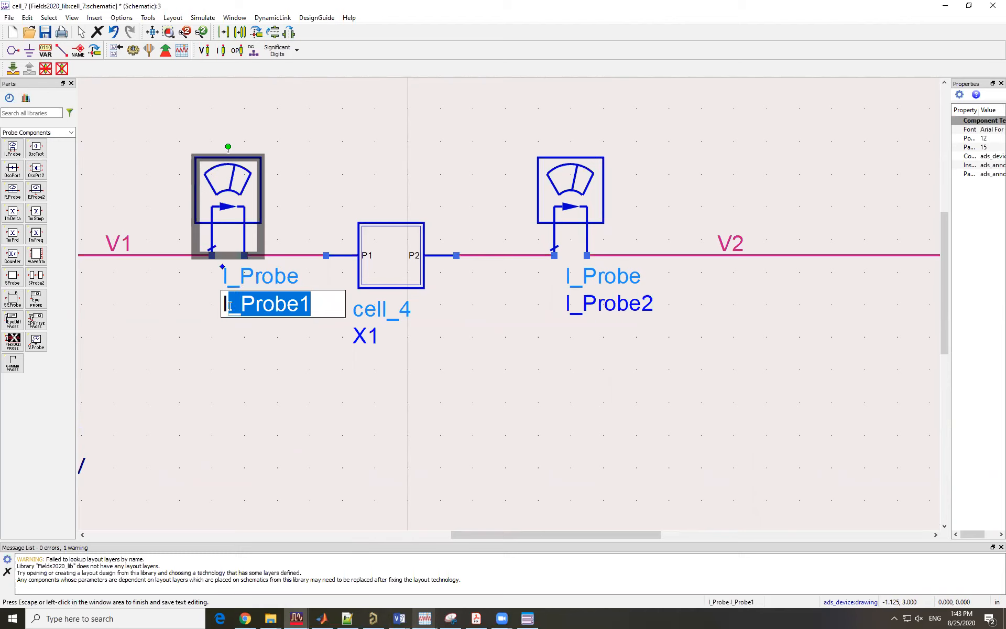
{"action": "type", "text": "1"}
{"action": "left_click", "coordinate": [282, 375]}
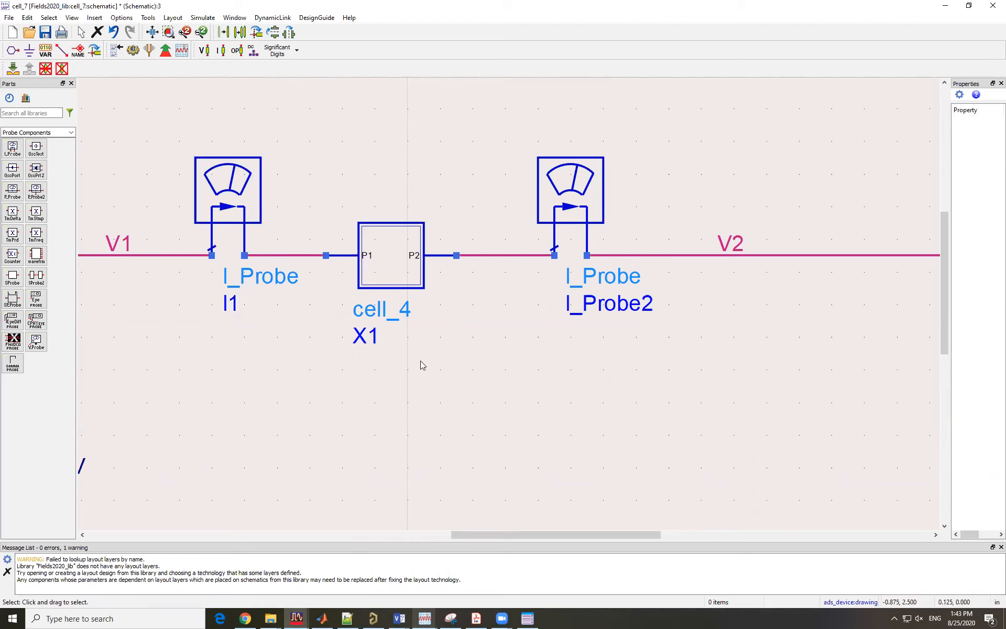
{"action": "double_click", "coordinate": [620, 302]}
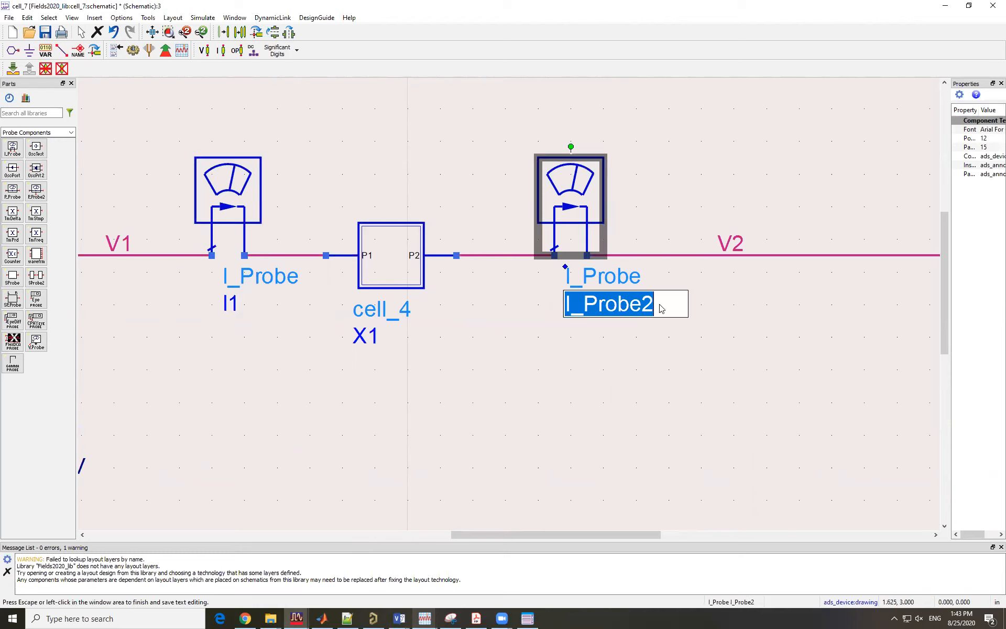
{"action": "left_click", "coordinate": [661, 308]}
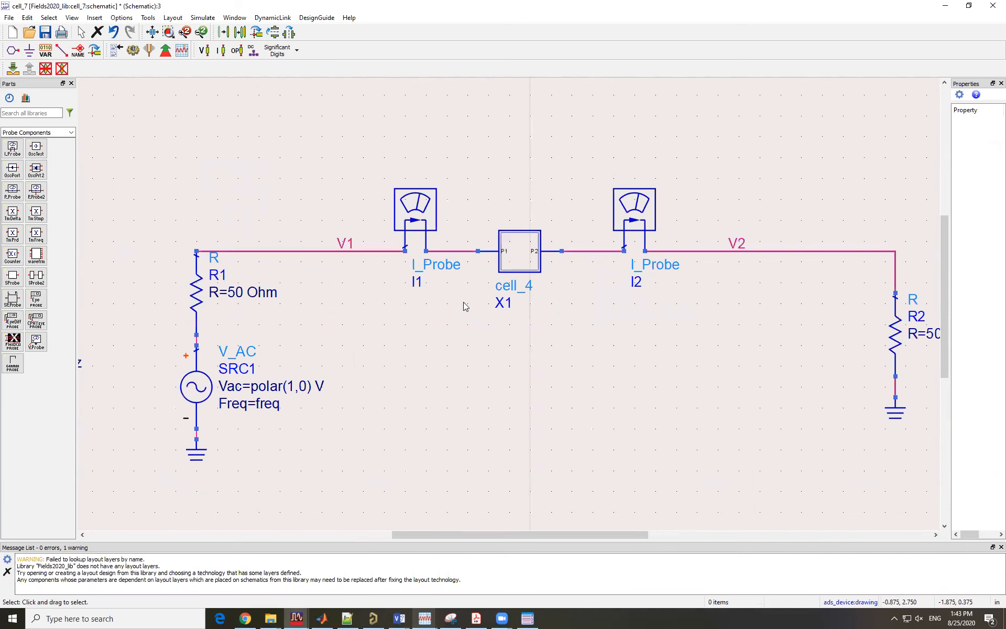
Save the cell_7 schematic and run its AC simulation
{"action": "scroll", "coordinate": [482, 301], "scroll_direction": "down", "scroll_amount": 1}
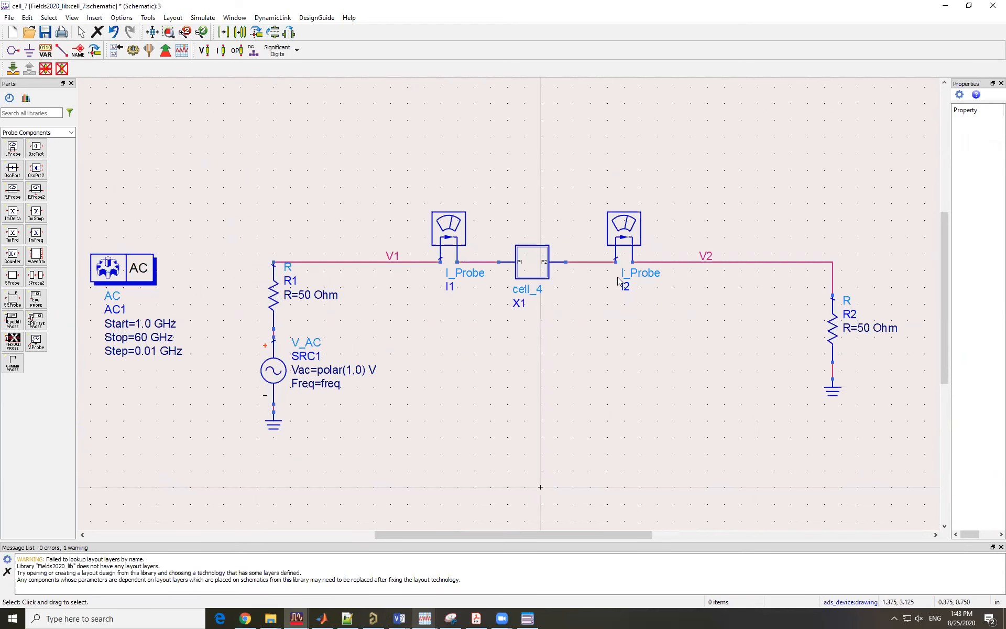
{"action": "left_click", "coordinate": [45, 33]}
{"action": "left_click", "coordinate": [133, 50]}
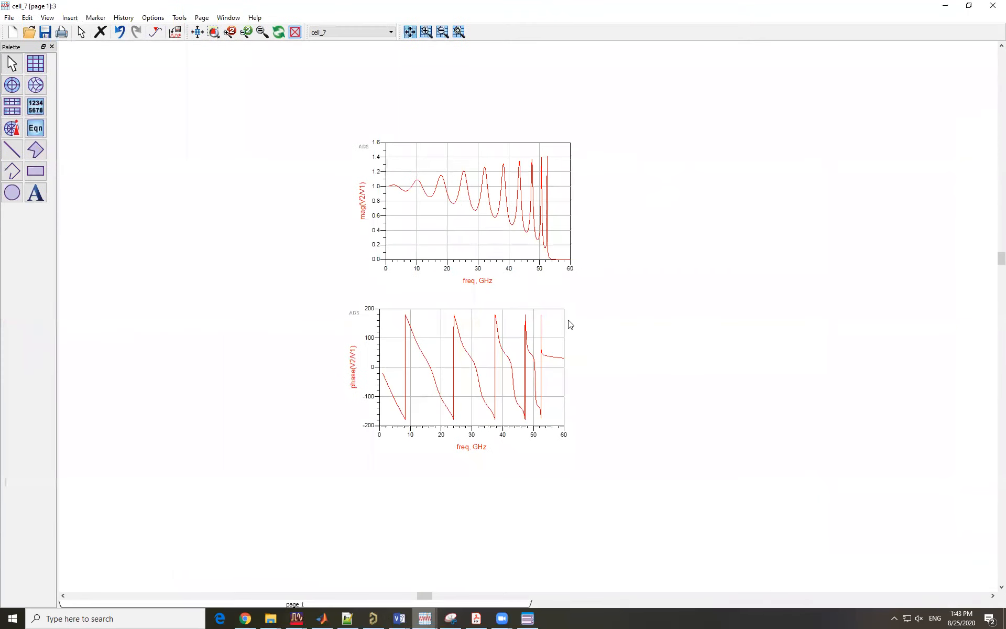
Add a rectangular plot of mag(I1.i/I2.i) beside the mag(V2/V1) plot and move it closer to the existing plots
{"action": "left_click_drag", "start_coordinate": [569, 321], "coordinate": [378, 286]}
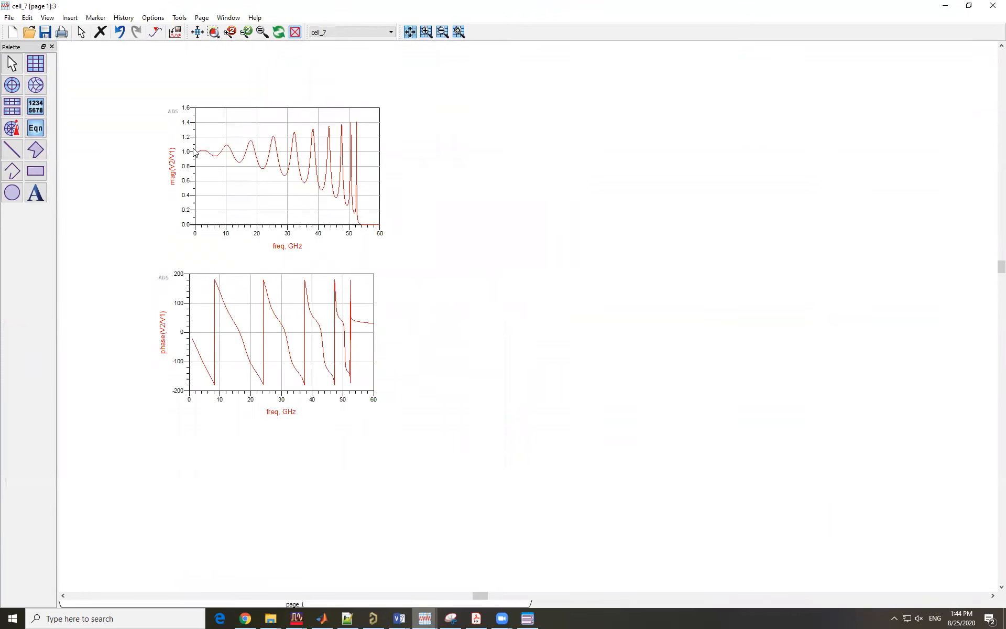
{"action": "left_click", "coordinate": [39, 67]}
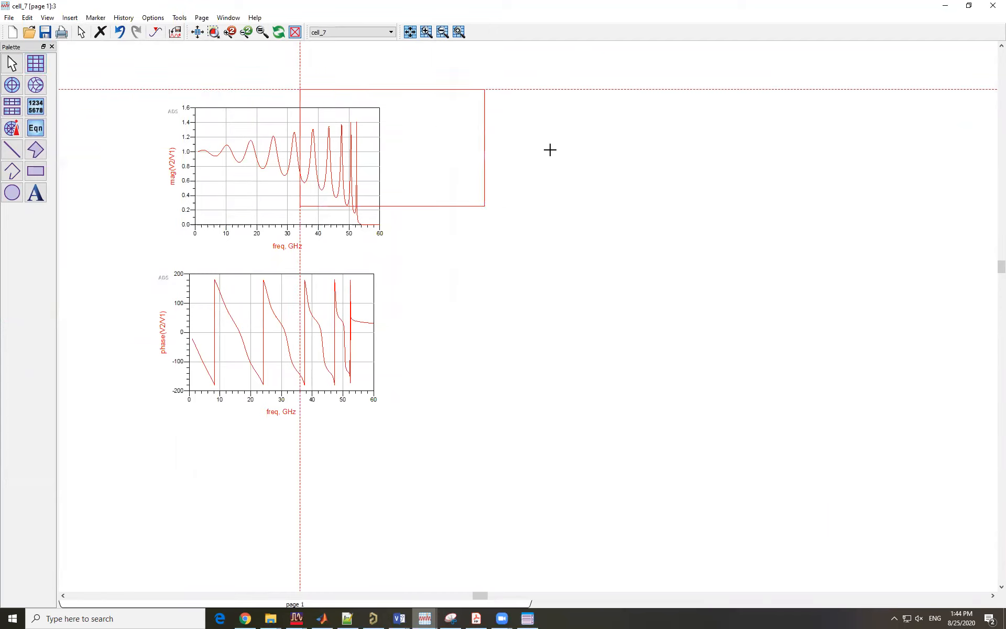
{"action": "left_click", "coordinate": [569, 108]}
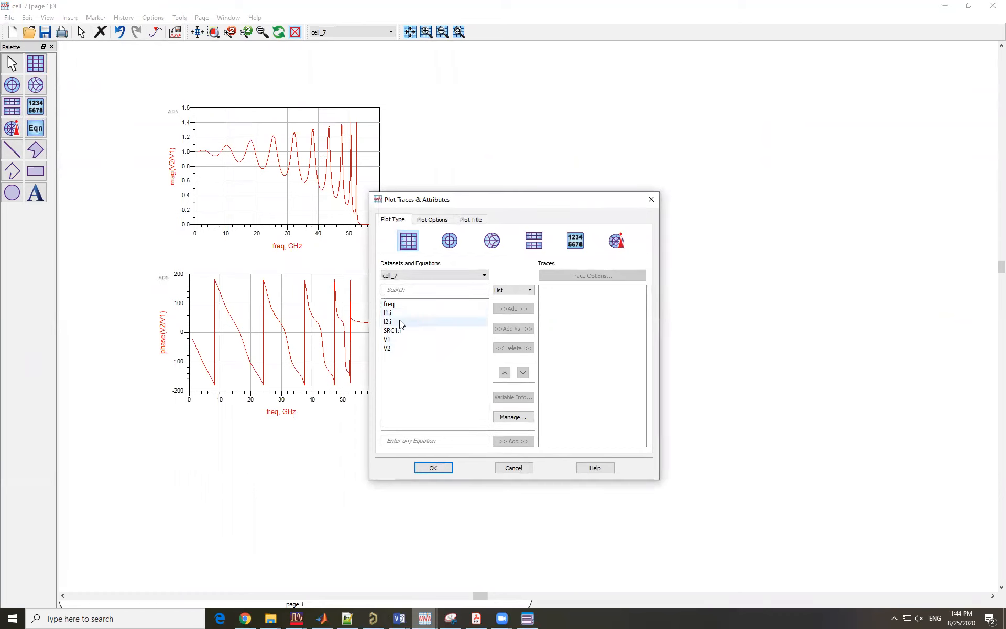
{"action": "left_click", "coordinate": [420, 444]}
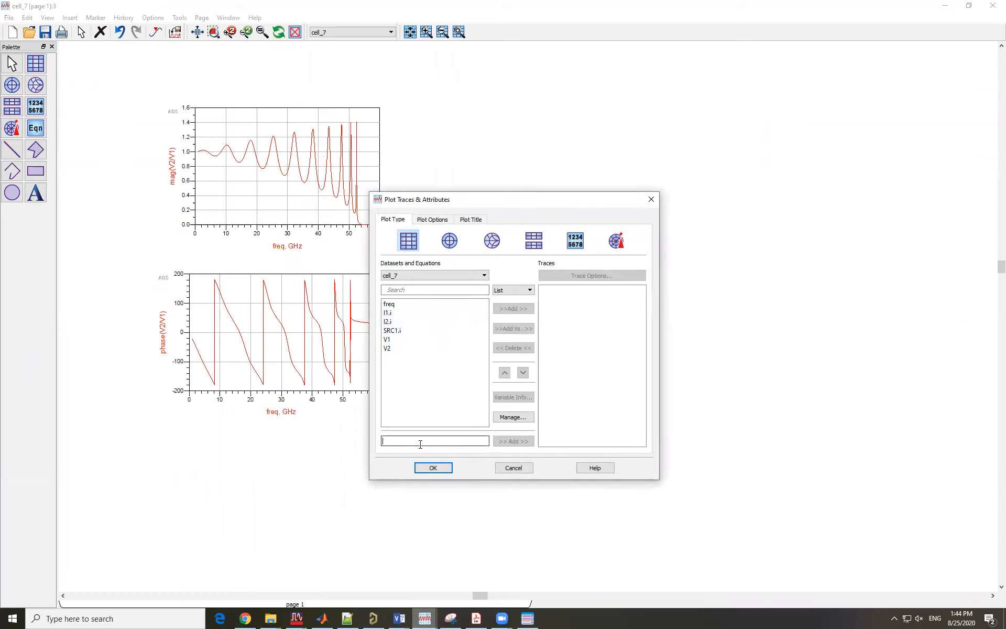
{"action": "type", "text": "mag(I1"}
{"action": "type", "text": ")"}
{"action": "left_click", "coordinate": [516, 442]}
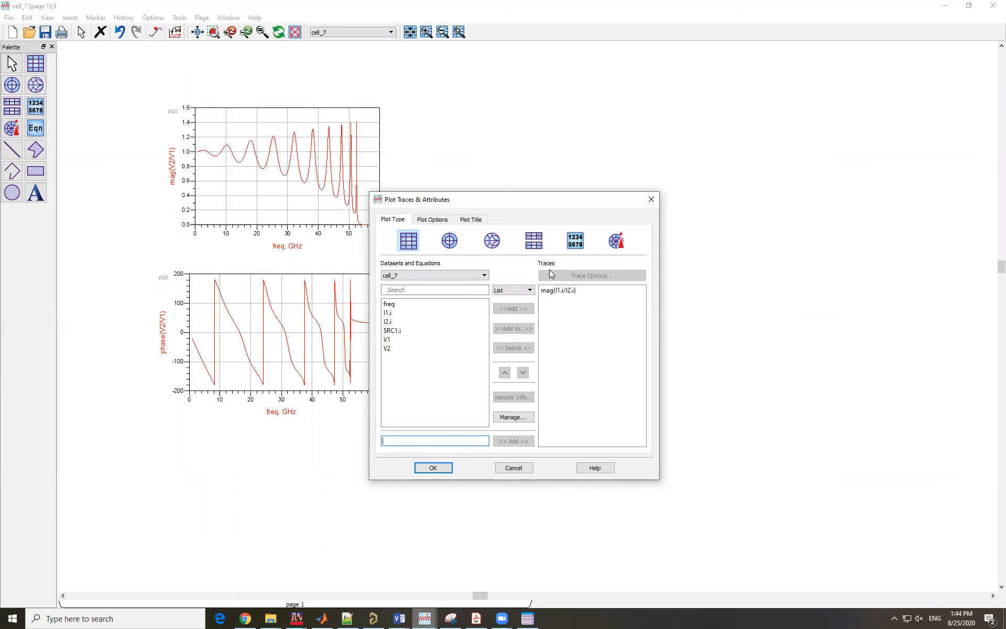
{"action": "key", "text": "Return"}
{"action": "scroll", "coordinate": [587, 252], "scroll_direction": "up", "scroll_amount": 2}
{"action": "scroll", "coordinate": [516, 345], "scroll_direction": "down", "scroll_amount": 2}
{"action": "scroll", "coordinate": [502, 338], "scroll_direction": "down", "scroll_amount": 1}
{"action": "left_click_drag", "start_coordinate": [572, 253], "coordinate": [514, 263]}
{"action": "left_click", "coordinate": [454, 343]}
{"action": "scroll", "coordinate": [477, 325], "scroll_direction": "up", "scroll_amount": 1}
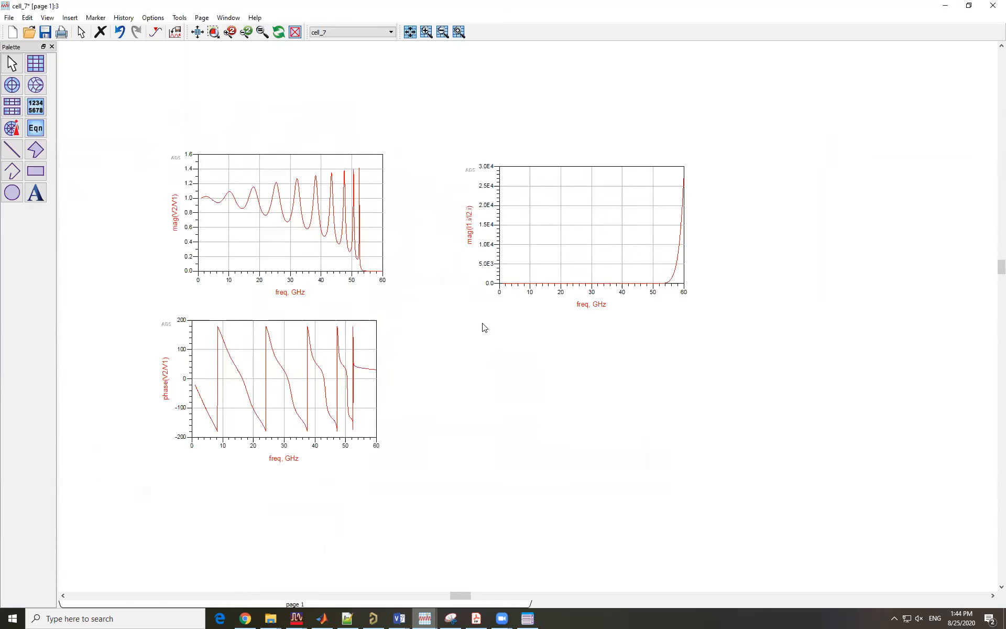
{"action": "scroll", "coordinate": [484, 327], "scroll_direction": "up", "scroll_amount": 1}
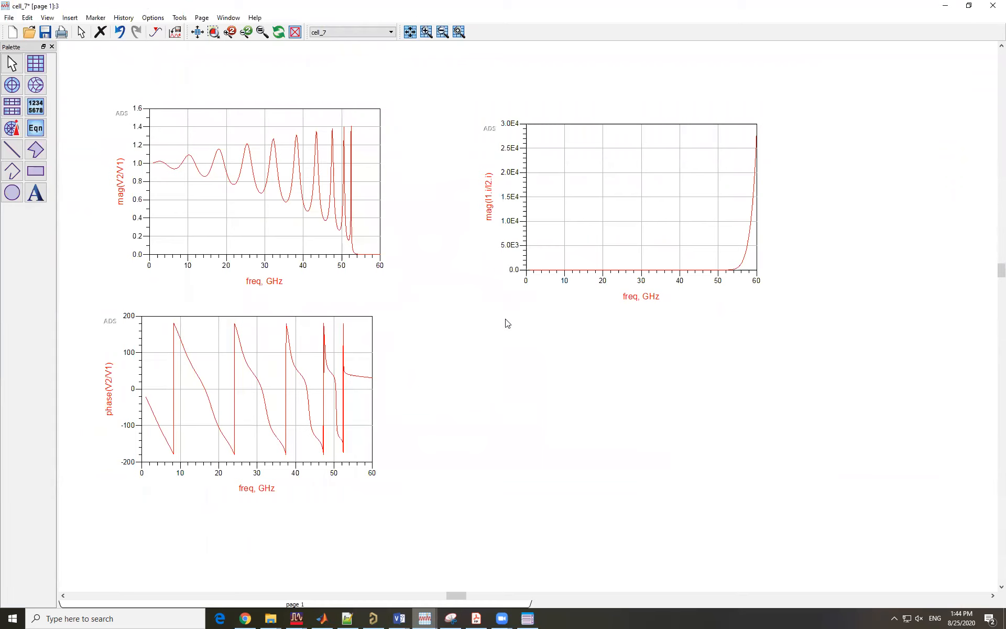
Add a rectangular plot with the trace mag(V1/I1) below the mag(I1.i/I2.i) plot
{"action": "left_click", "coordinate": [36, 63]}
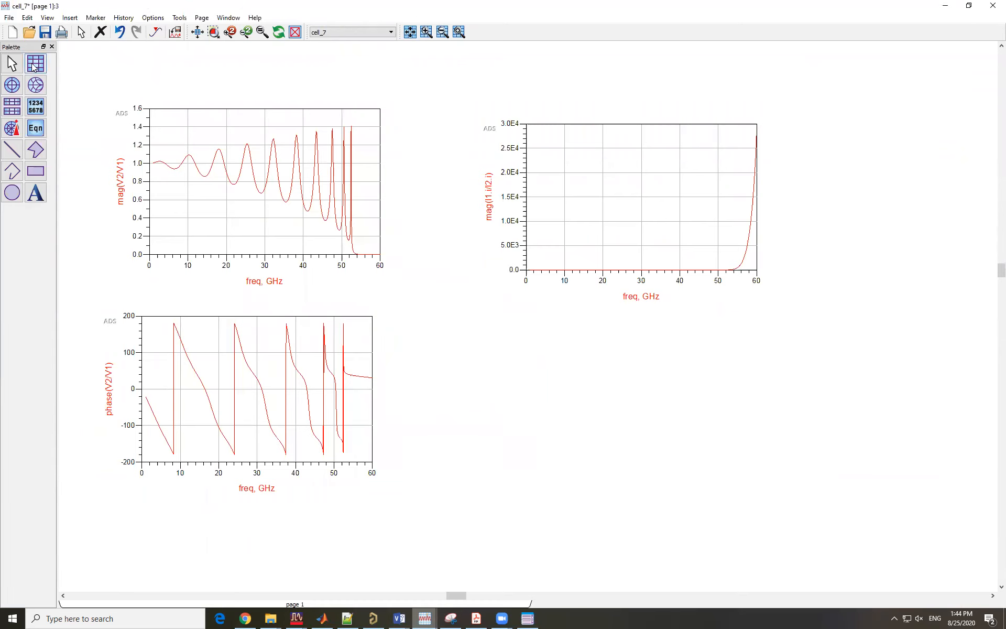
{"action": "left_click", "coordinate": [514, 329]}
{"action": "type", "text": "mag(V1/I1"}
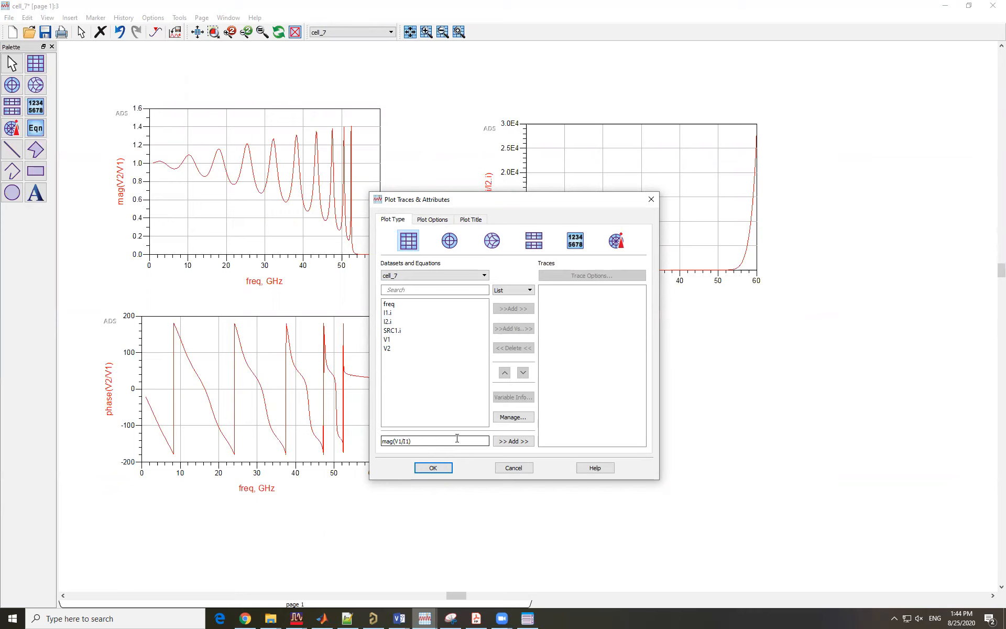
{"action": "left_click", "coordinate": [513, 441]}
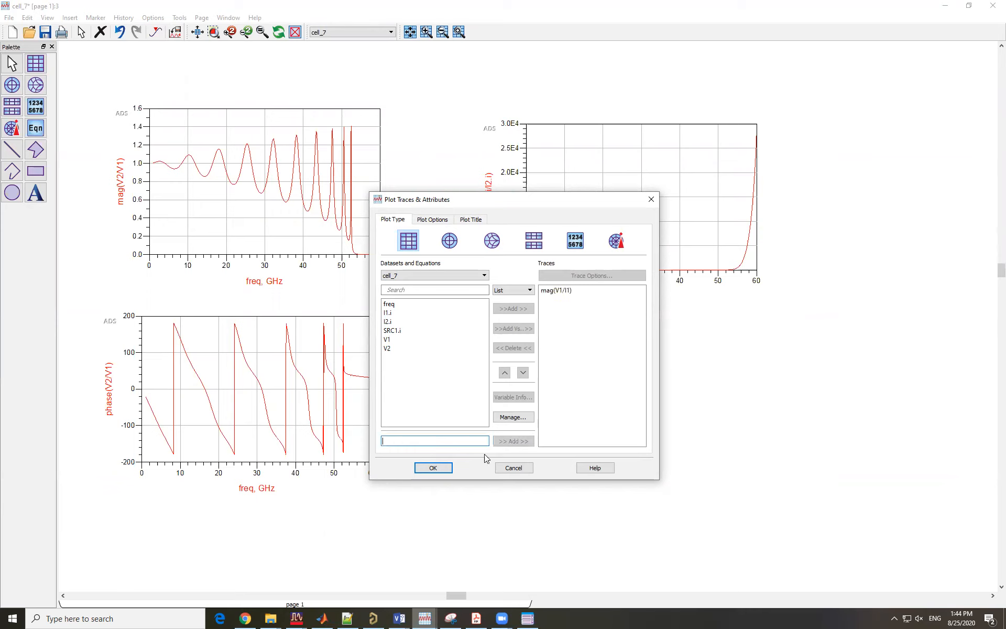
{"action": "left_click", "coordinate": [432, 467]}
Change the trace expression of the mag(V1/I1) plot to mag(V1/I1.i) and save the data display
{"action": "double_click", "coordinate": [629, 387]}
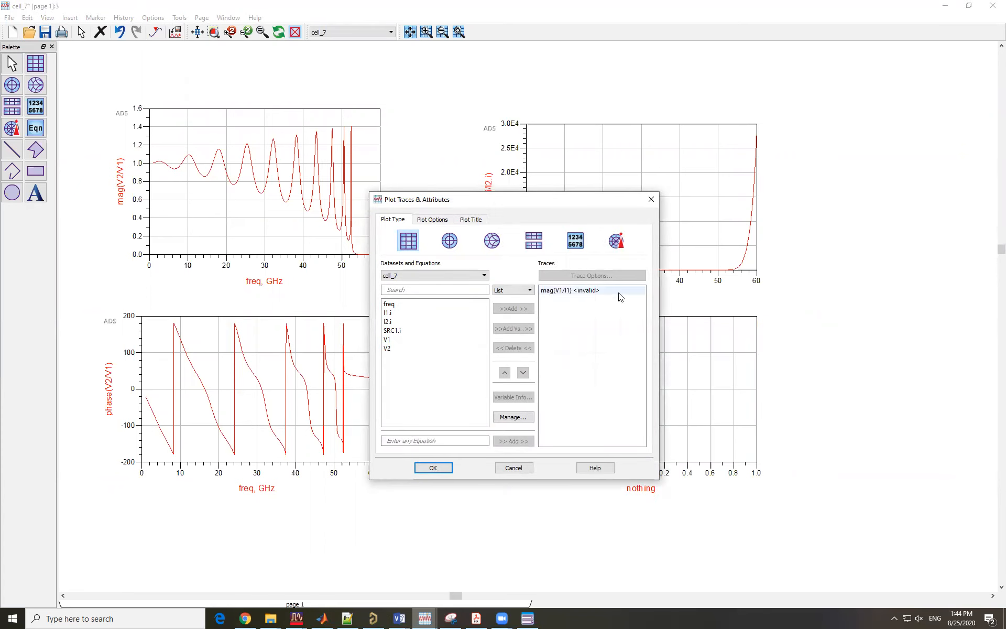
{"action": "left_click", "coordinate": [514, 469]}
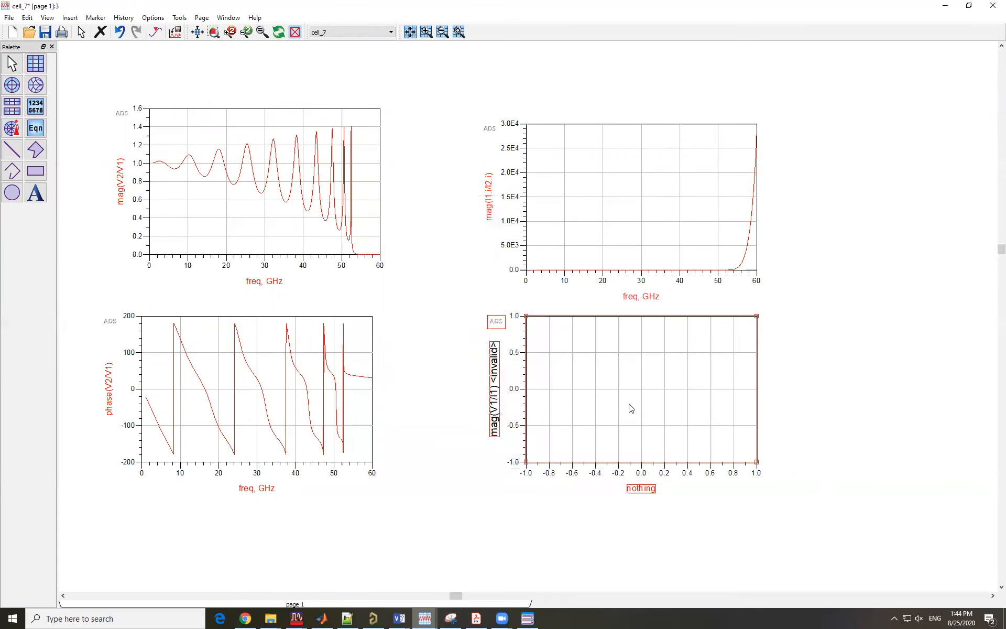
{"action": "scroll", "coordinate": [568, 351], "scroll_direction": "up", "scroll_amount": 1}
{"action": "double_click", "coordinate": [622, 344]}
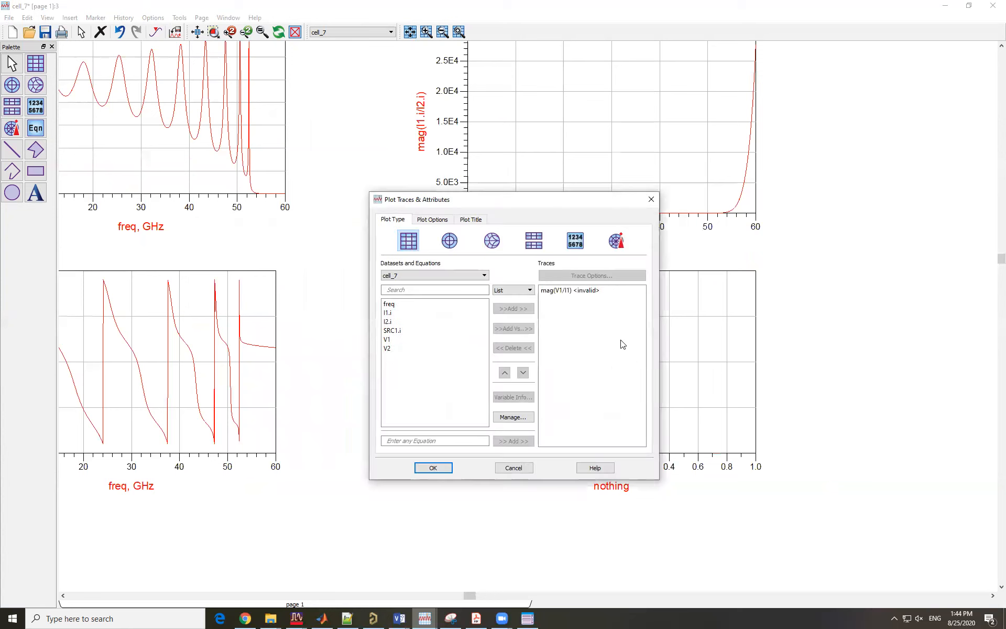
{"action": "double_click", "coordinate": [586, 292]}
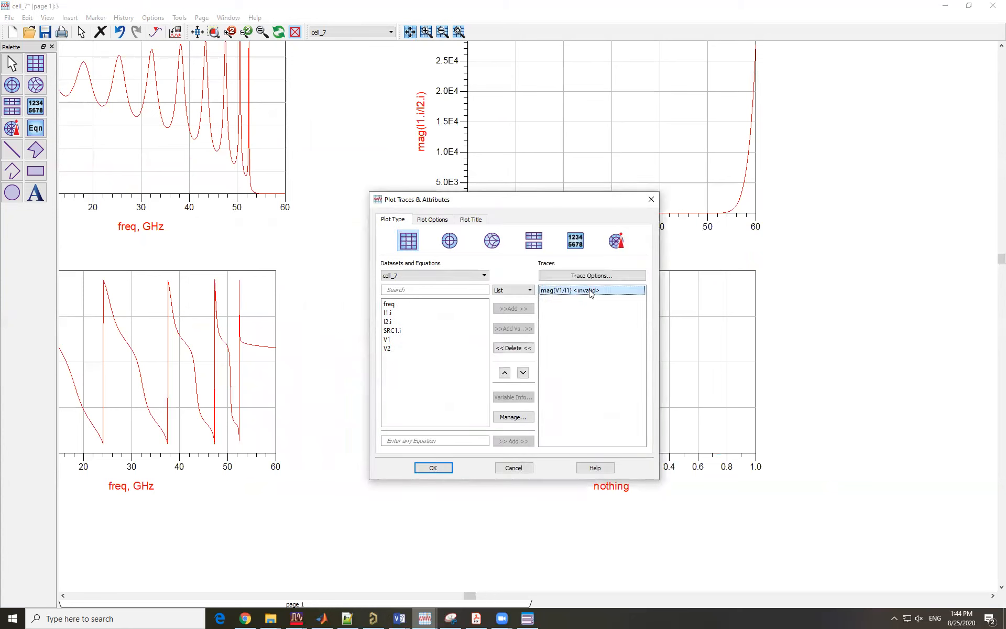
{"action": "left_click", "coordinate": [515, 217]}
{"action": "left_click", "coordinate": [550, 218]}
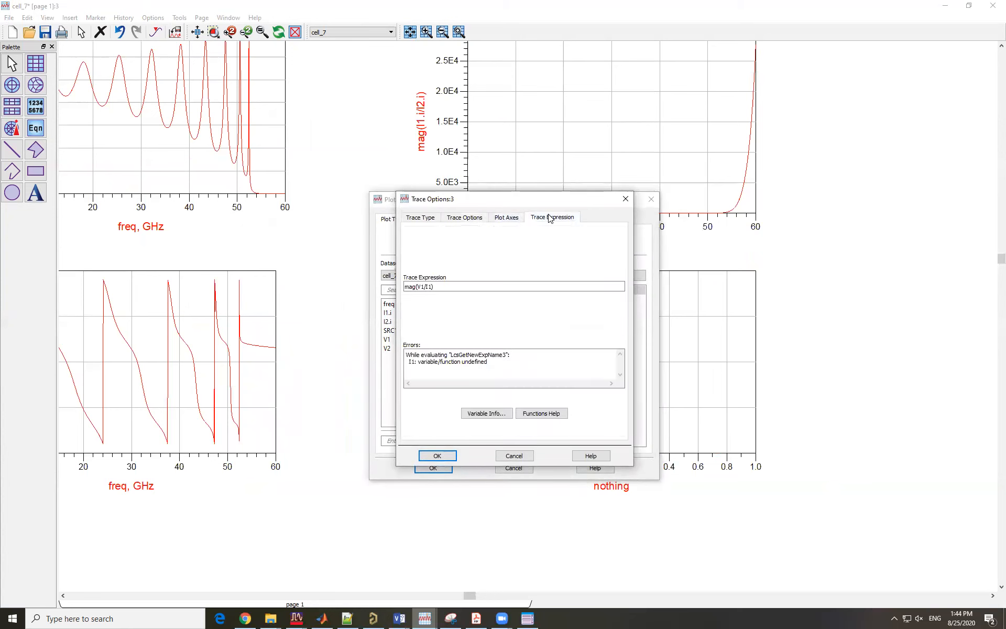
{"action": "left_click", "coordinate": [431, 286]}
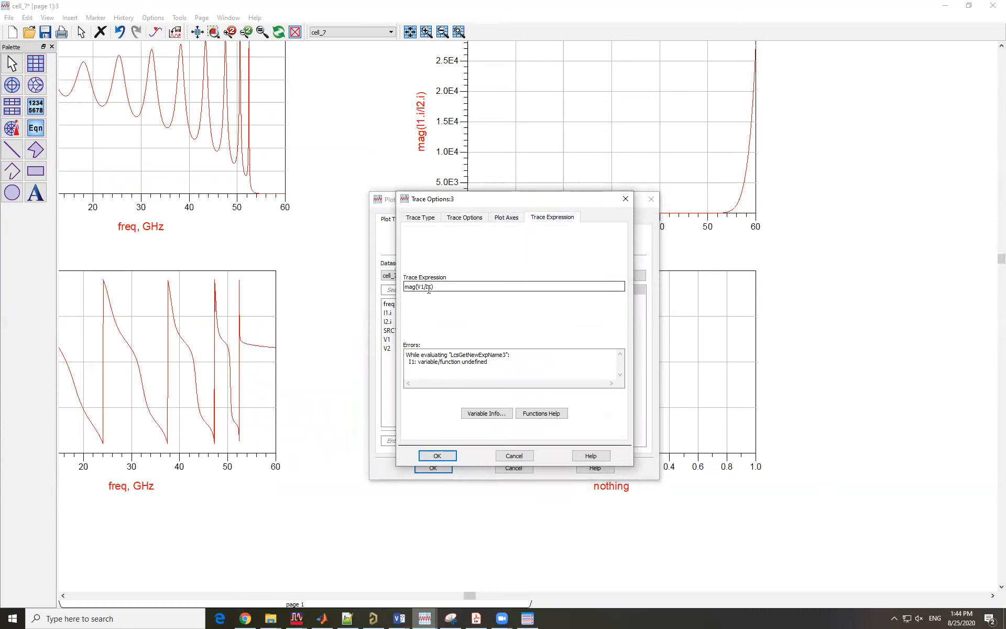
{"action": "left_click", "coordinate": [493, 289]}
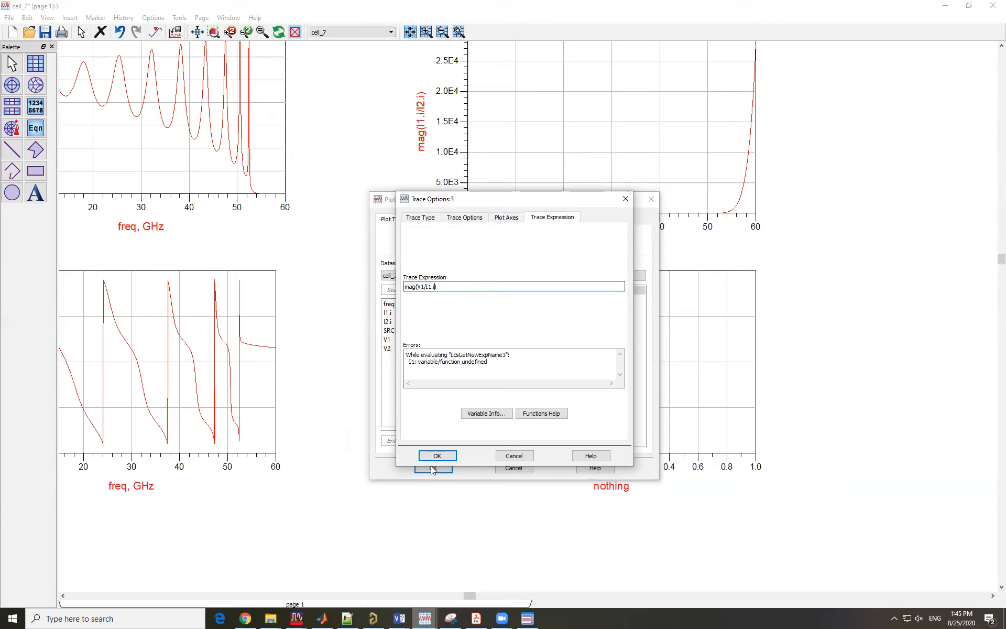
{"action": "left_click", "coordinate": [433, 470]}
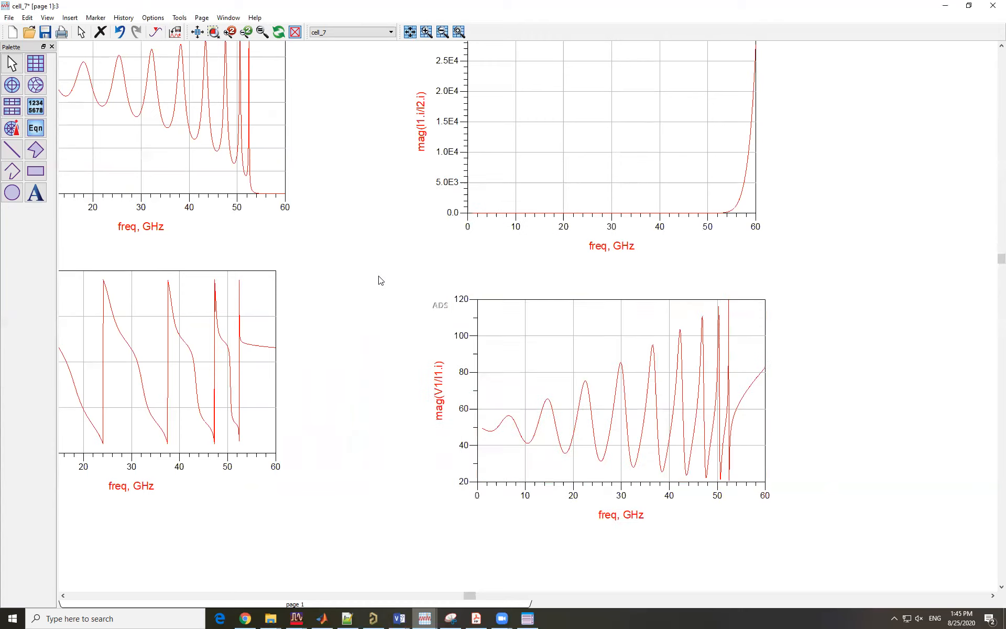
{"action": "key", "text": "ctrl+s"}
Add a rectangular plot of mag(V2/I2.i) below the mag(V1/I1.i) plot
{"action": "scroll", "coordinate": [567, 340], "scroll_direction": "down", "scroll_amount": 2}
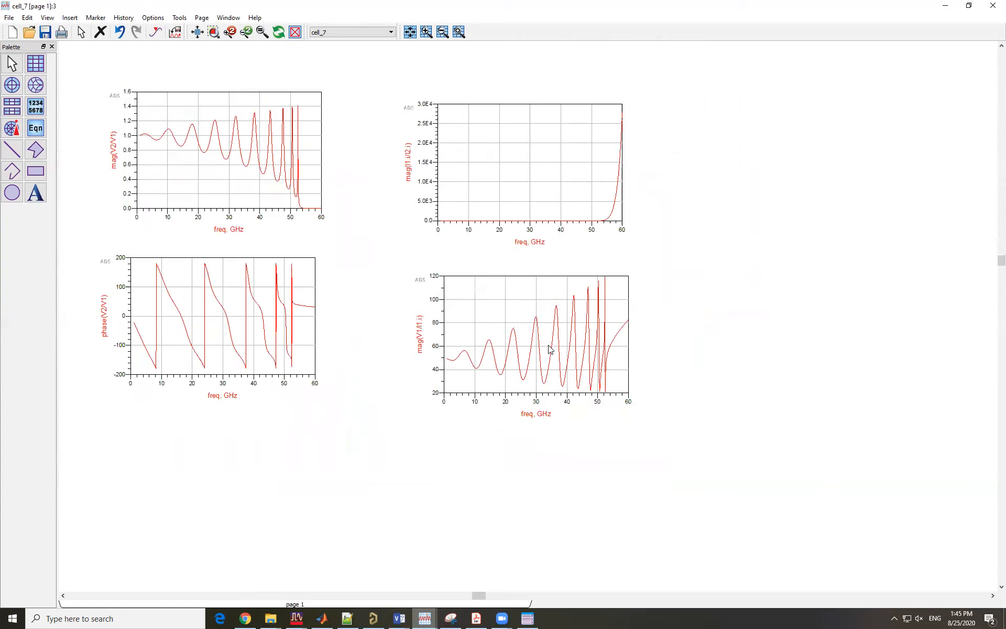
{"action": "scroll", "coordinate": [538, 330], "scroll_direction": "up", "scroll_amount": 1}
{"action": "left_click", "coordinate": [36, 63]}
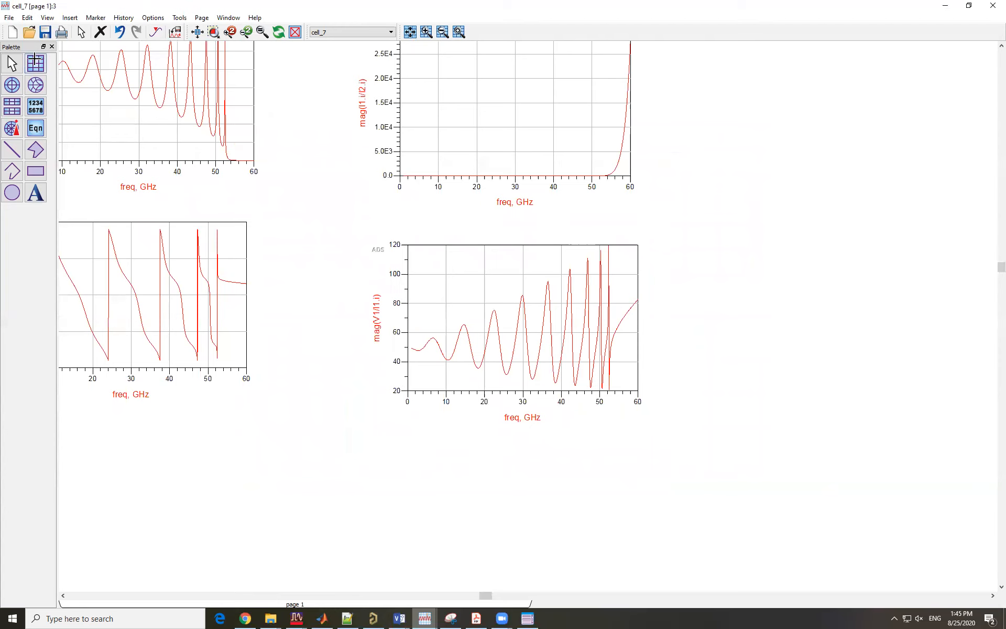
{"action": "left_click", "coordinate": [406, 446]}
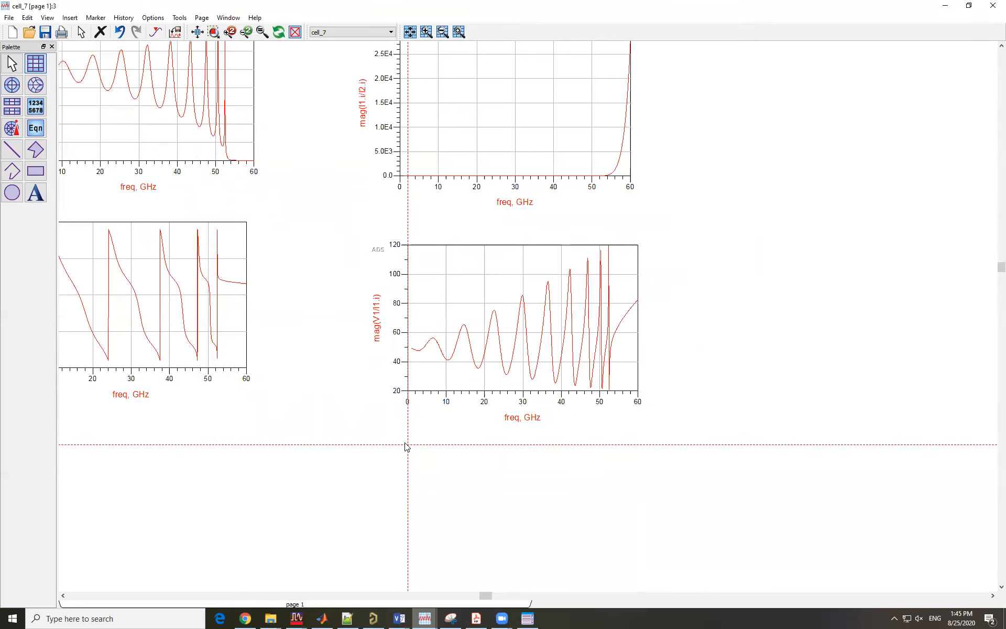
{"action": "left_click", "coordinate": [444, 440]}
{"action": "type", "text": "ma"}
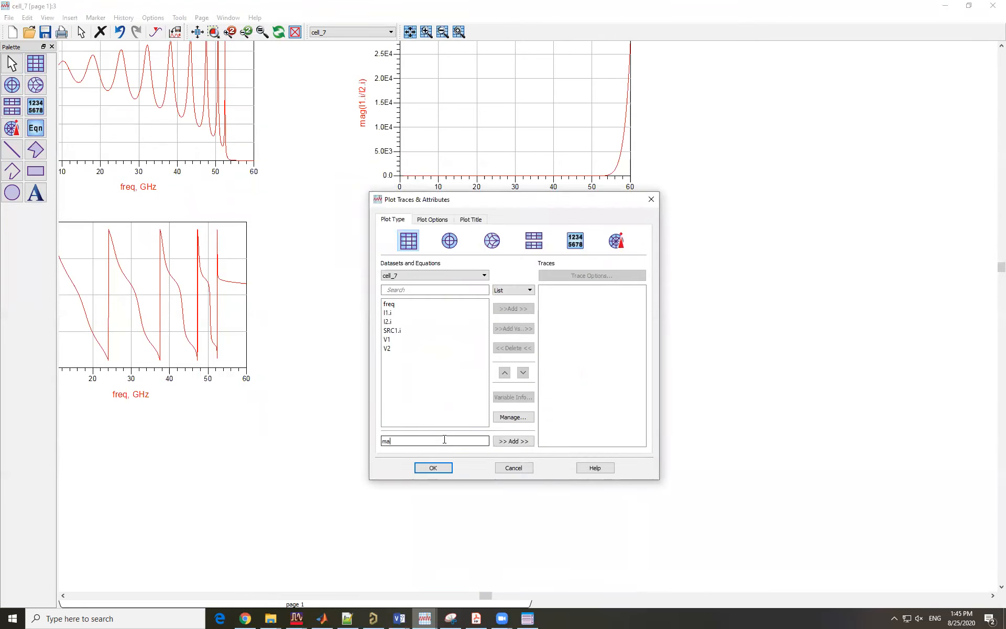
{"action": "type", "text": "g(V2/I2.i"}
{"action": "left_click", "coordinate": [498, 442]}
{"action": "left_click", "coordinate": [446, 467]}
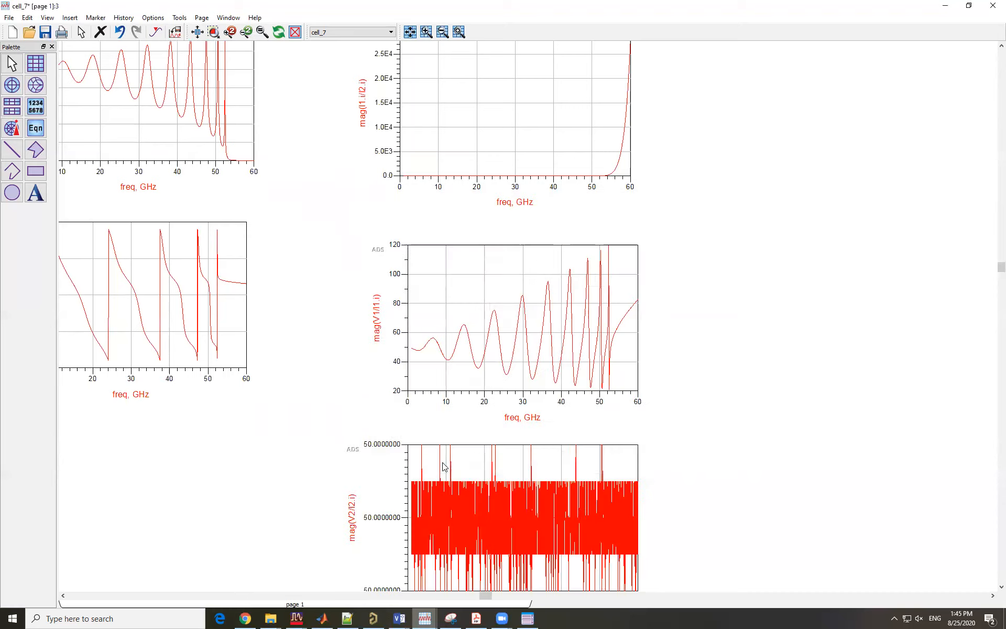
Move the mag(V2/I2.i) plot slightly downward to widen its gap from the mag(V1/I1.i) plot
{"action": "scroll", "coordinate": [531, 365], "scroll_direction": "down", "scroll_amount": 2}
{"action": "scroll", "coordinate": [529, 365], "scroll_direction": "up", "scroll_amount": 3}
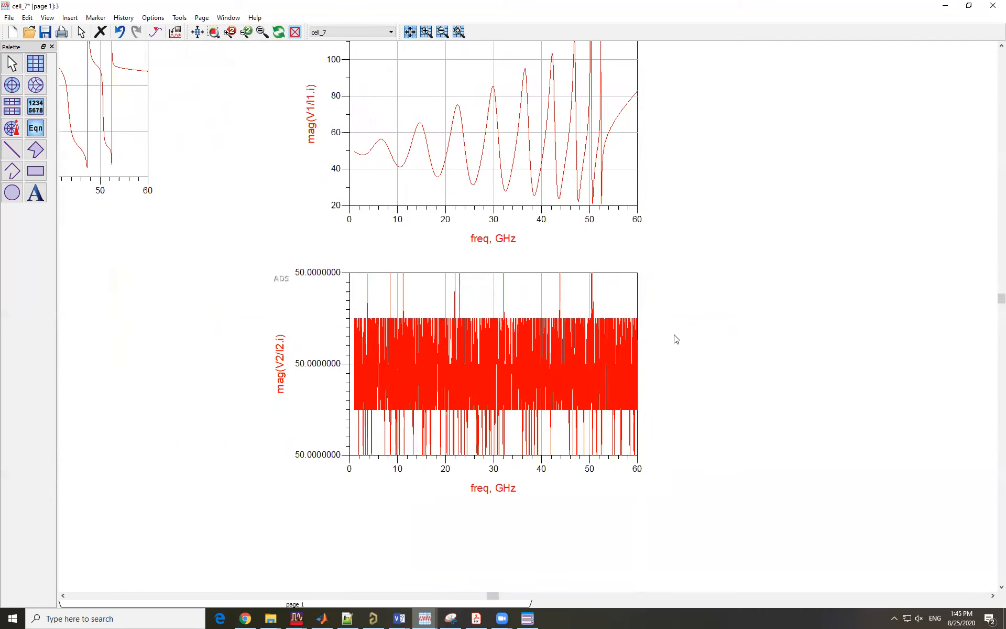
{"action": "left_click_drag", "start_coordinate": [602, 299], "coordinate": [601, 319]}
{"action": "left_click", "coordinate": [734, 272]}
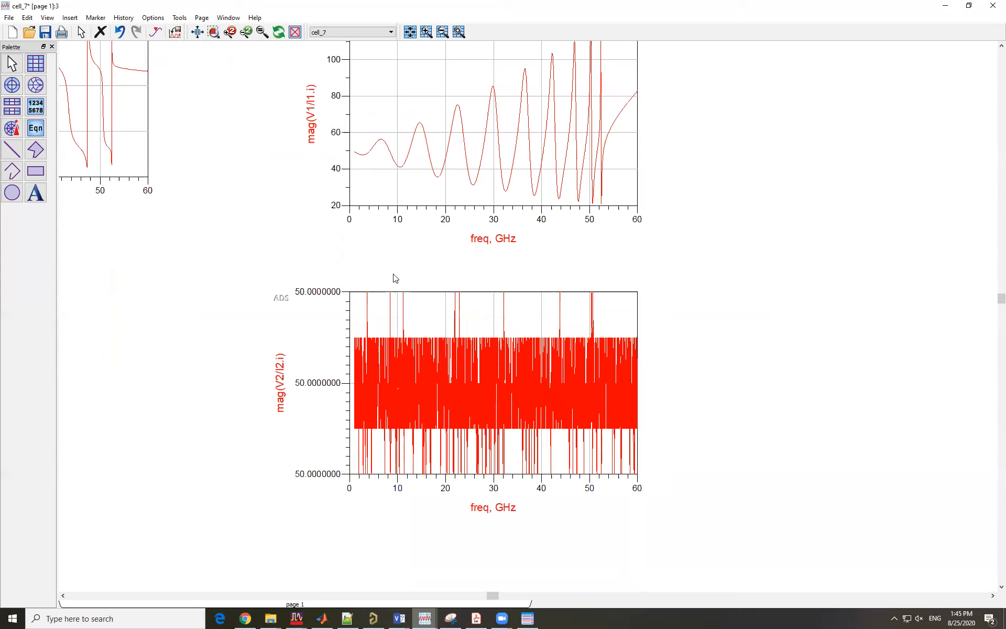
Add a rectangular plot with the trace diff(mag(V2/V1)) below the phase(V2/V1) plot
{"action": "mouse_move", "coordinate": [462, 312]}
{"action": "scroll", "coordinate": [518, 328], "scroll_direction": "down", "scroll_amount": 3}
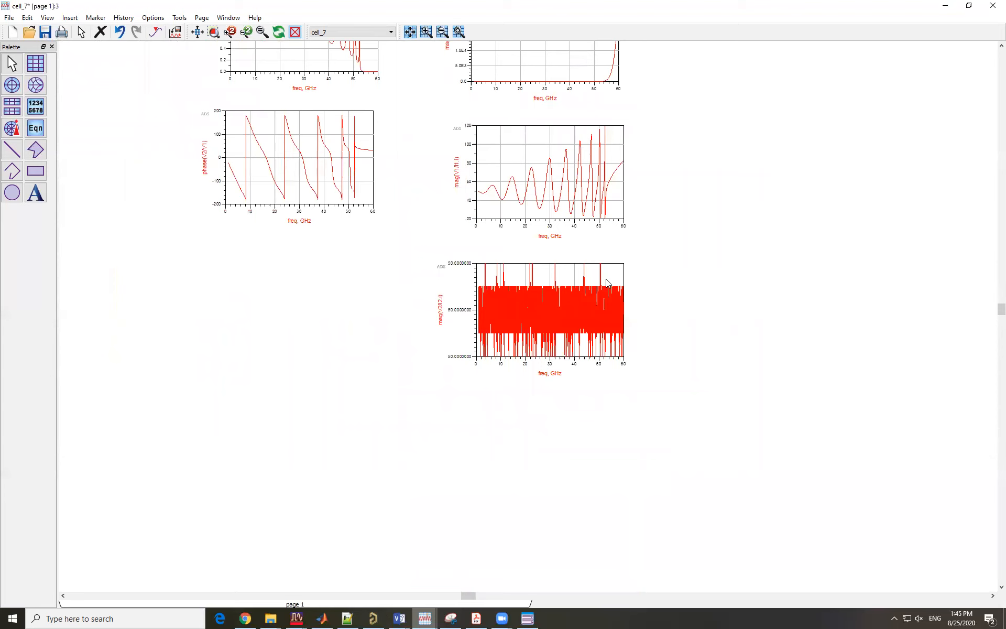
{"action": "scroll", "coordinate": [538, 236], "scroll_direction": "down", "scroll_amount": 2}
{"action": "scroll", "coordinate": [373, 188], "scroll_direction": "up", "scroll_amount": 2}
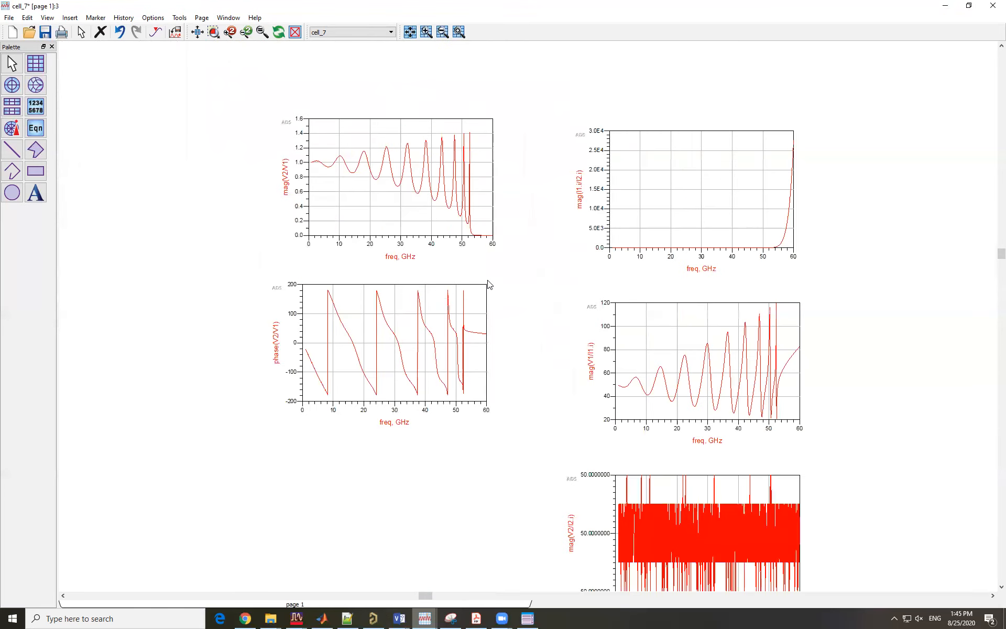
{"action": "scroll", "coordinate": [419, 366], "scroll_direction": "down", "scroll_amount": 2}
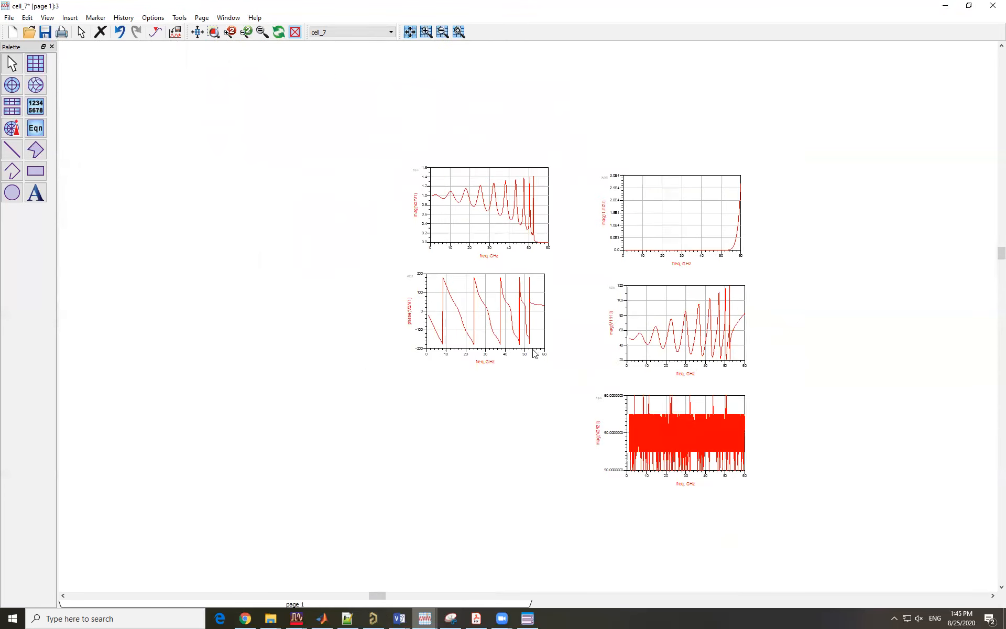
{"action": "scroll", "coordinate": [531, 303], "scroll_direction": "up", "scroll_amount": 2}
{"action": "left_click", "coordinate": [35, 63]}
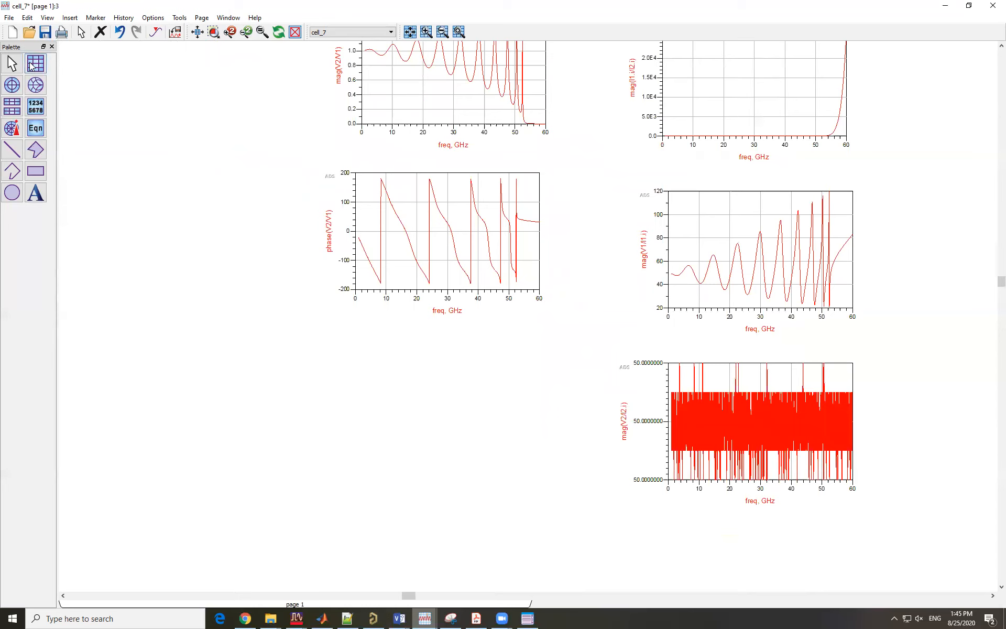
{"action": "left_click", "coordinate": [341, 355]}
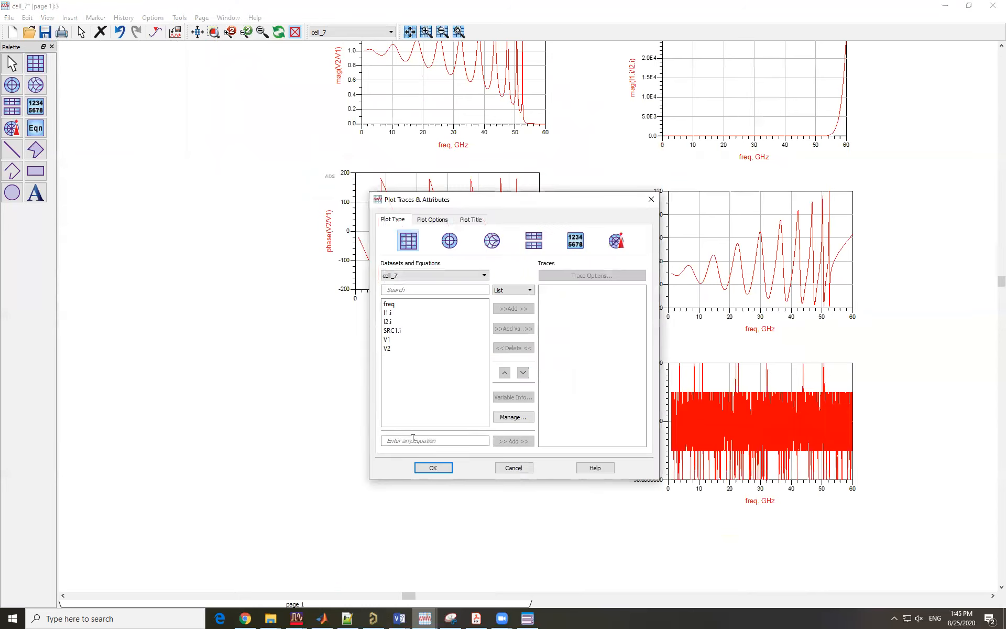
{"action": "type", "text": "d"}
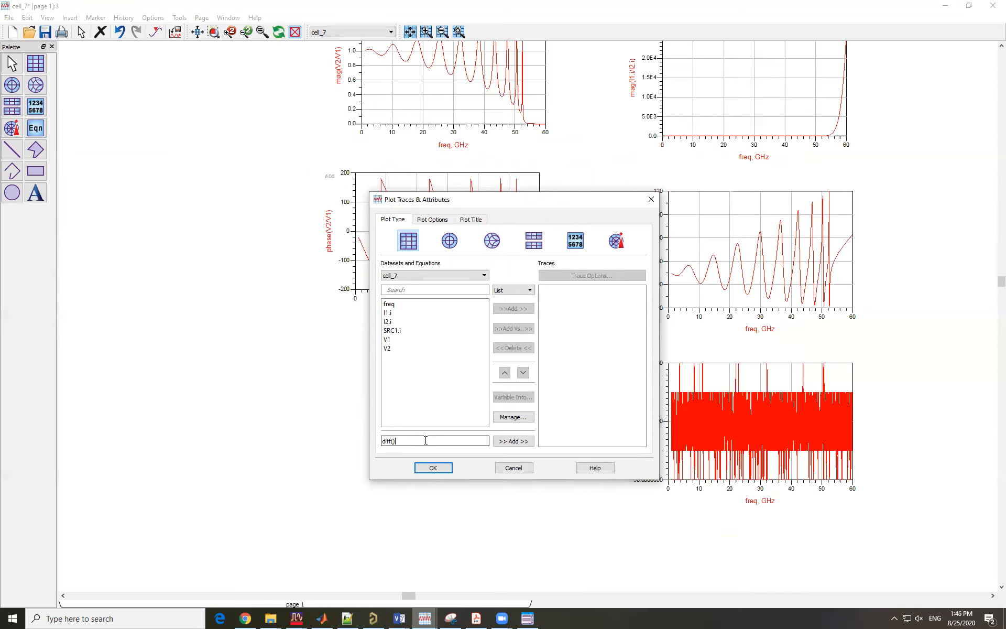
{"action": "type", "text": "iff(mag(V2/V1"}
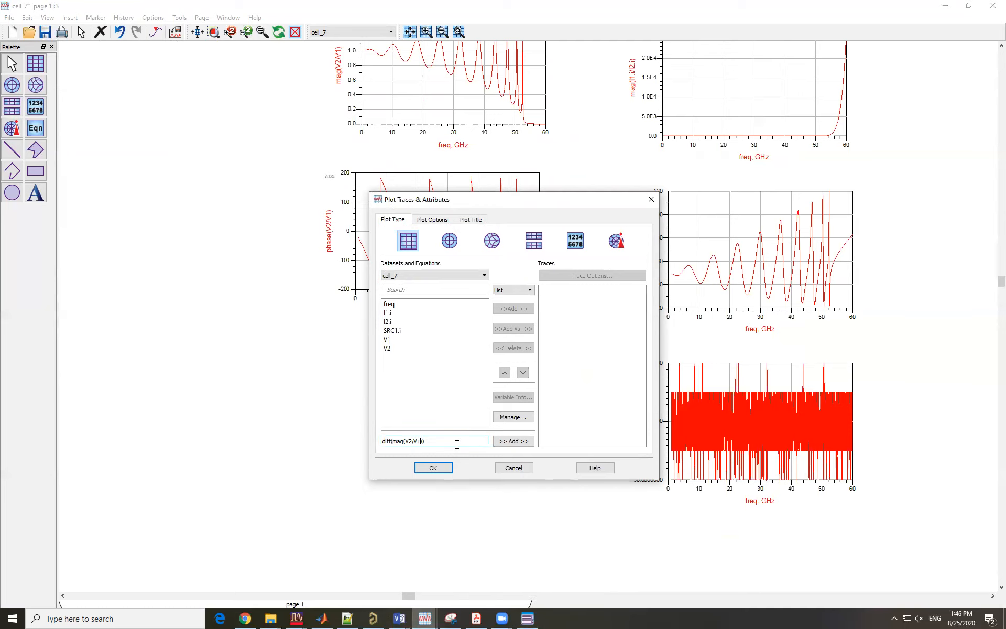
{"action": "left_click", "coordinate": [512, 442]}
{"action": "left_click", "coordinate": [446, 469]}
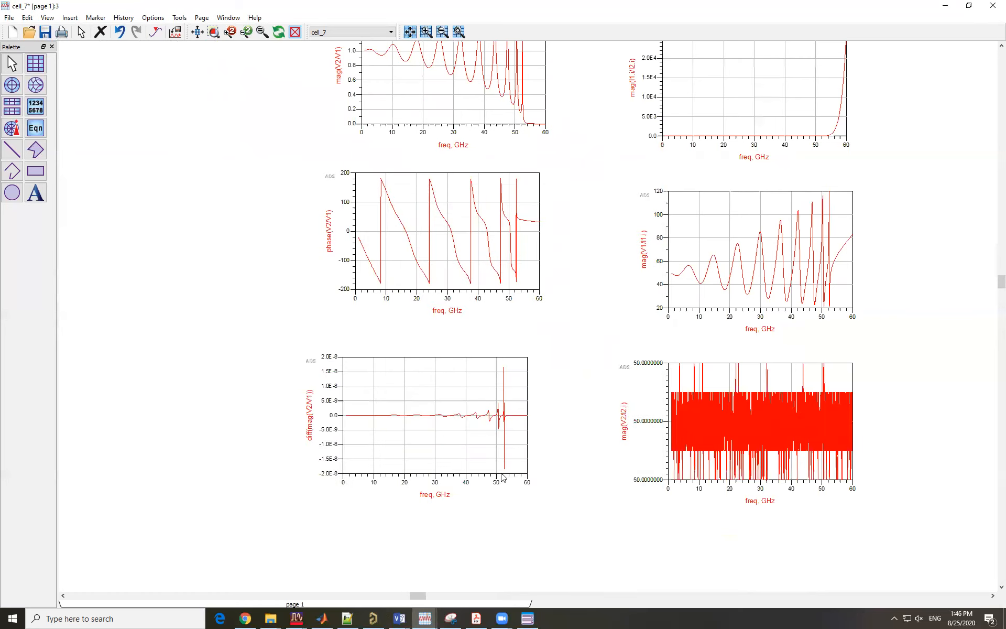
Shift the diff(mag(V2/V1)) plot sideways to align it with the phase(V2/V1) plot above
{"action": "scroll", "coordinate": [458, 445], "scroll_direction": "down", "scroll_amount": 3}
{"action": "scroll", "coordinate": [503, 364], "scroll_direction": "up", "scroll_amount": 2}
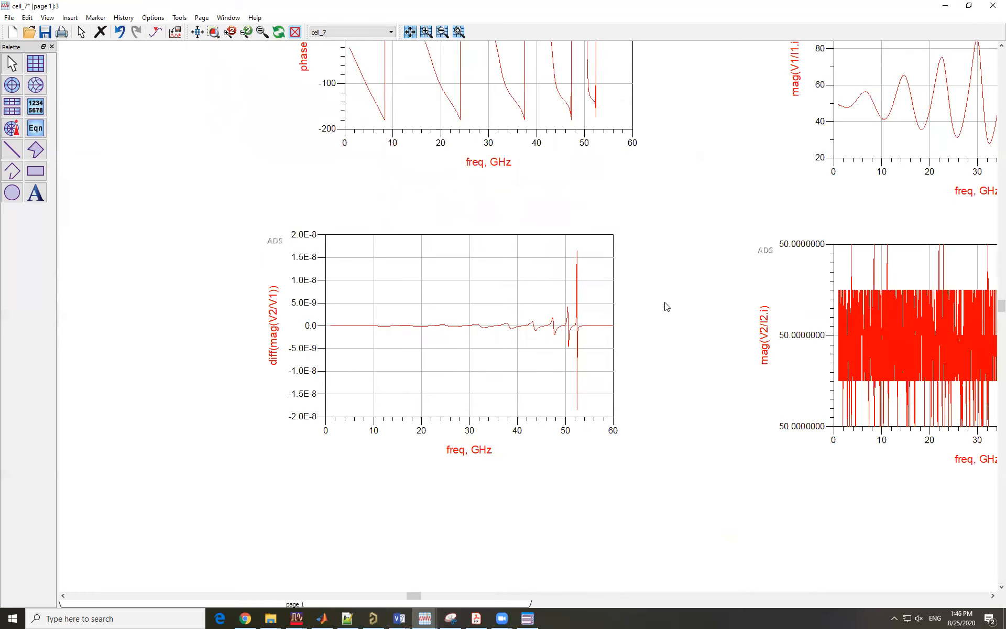
{"action": "left_click_drag", "start_coordinate": [494, 296], "coordinate": [518, 298]}
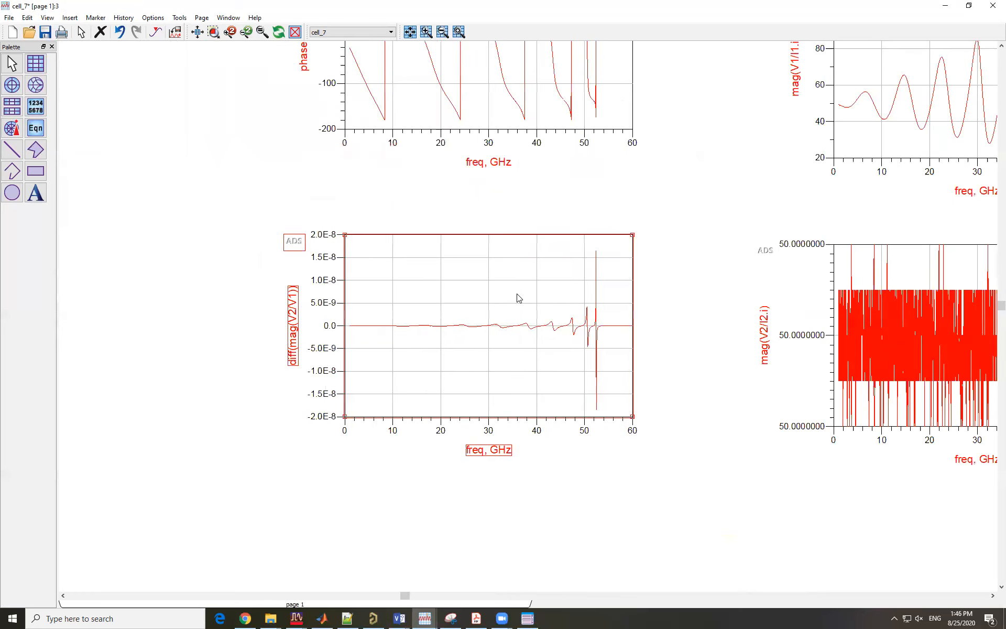
{"action": "left_click", "coordinate": [482, 212]}
{"action": "scroll", "coordinate": [548, 296], "scroll_direction": "down", "scroll_amount": 3}
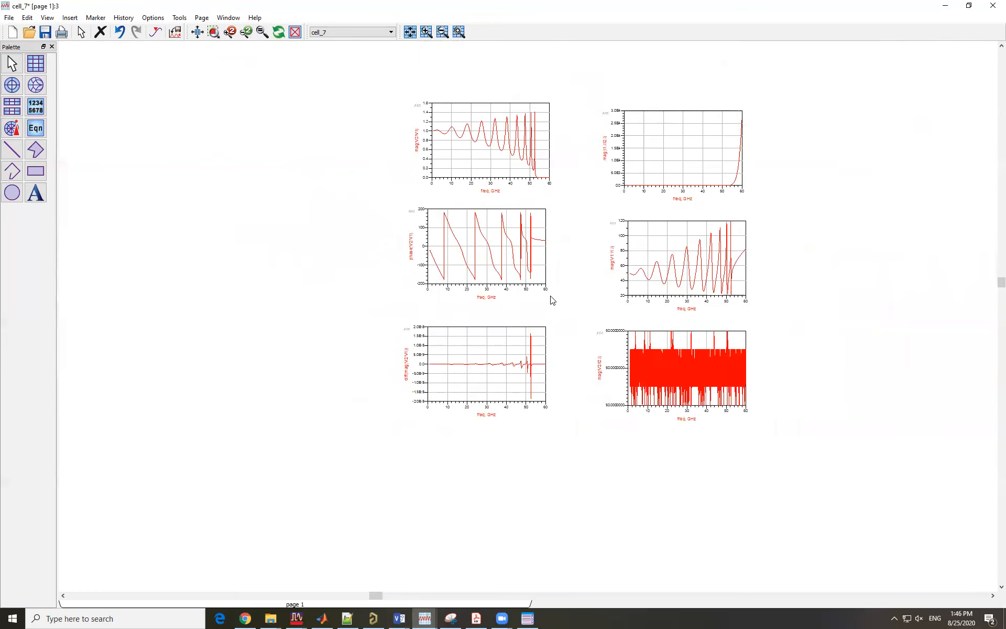
Switch to Chrome to review the project PDF's instructions for Parts 9 to 11 and the earlier parts, and return to the data display
{"action": "mouse_move", "coordinate": [252, 617]}
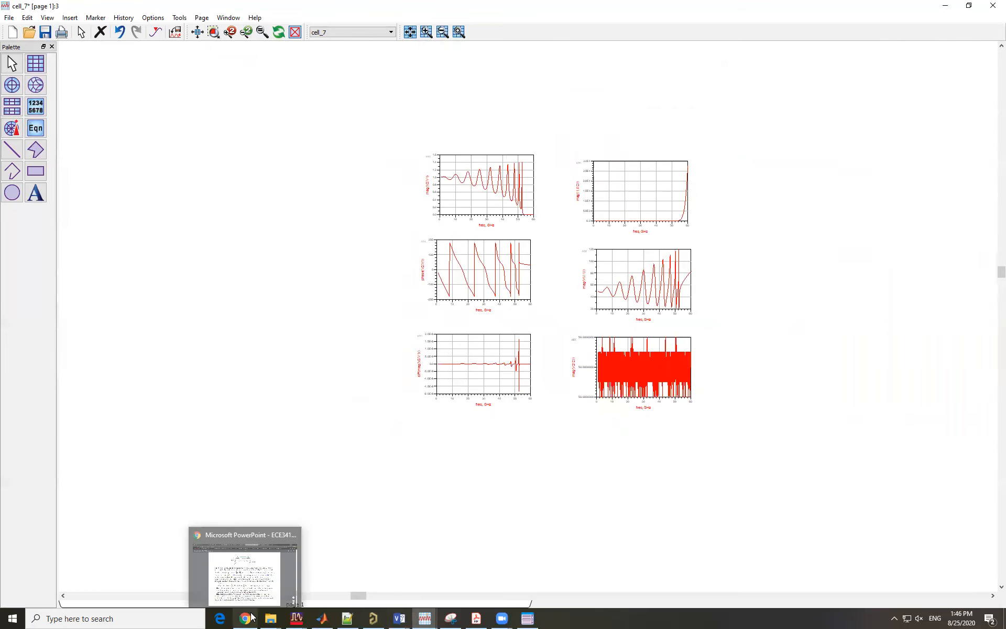
{"action": "left_click", "coordinate": [252, 617]}
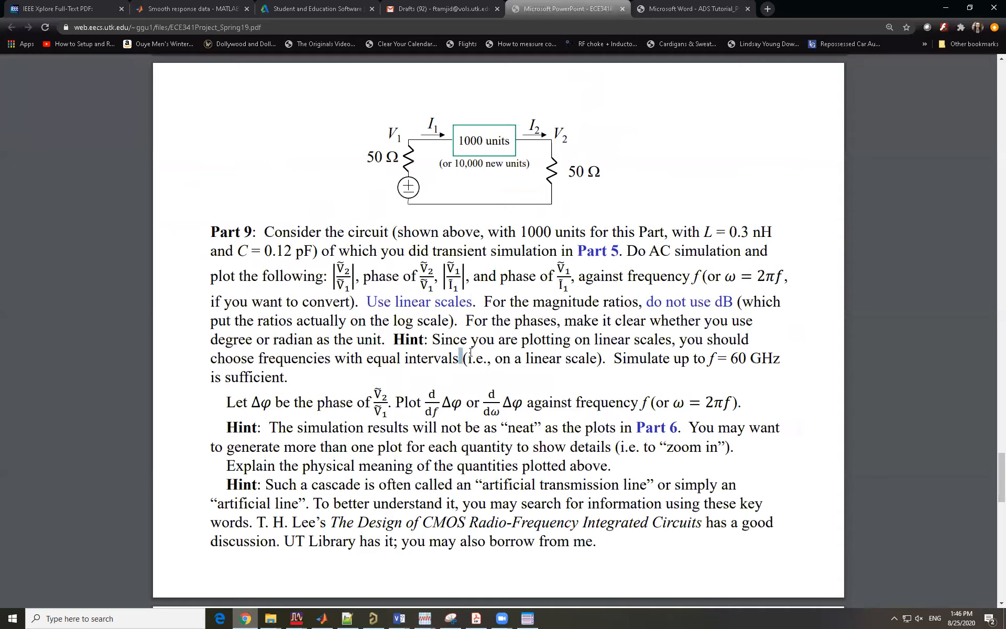
{"action": "scroll", "coordinate": [515, 362], "scroll_direction": "down", "scroll_amount": 10}
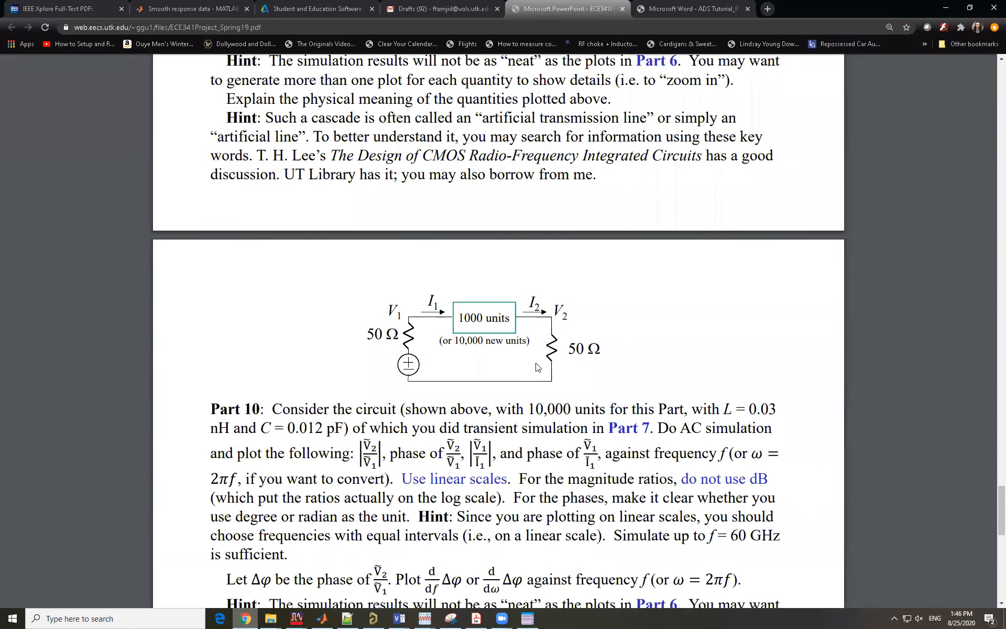
{"action": "scroll", "coordinate": [537, 367], "scroll_direction": "down", "scroll_amount": 10}
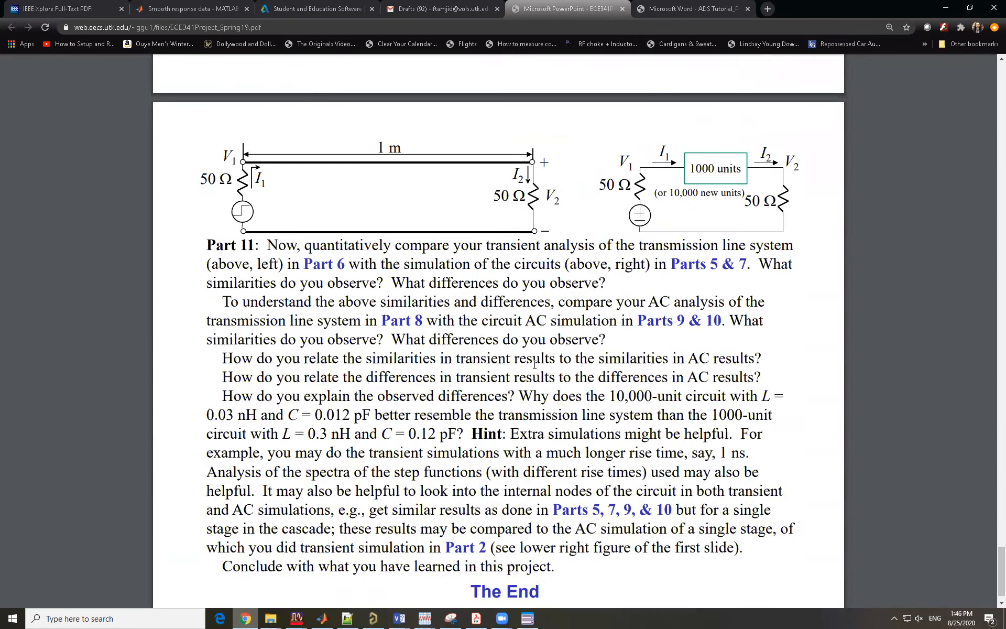
{"action": "scroll", "coordinate": [534, 363], "scroll_direction": "up", "scroll_amount": 5}
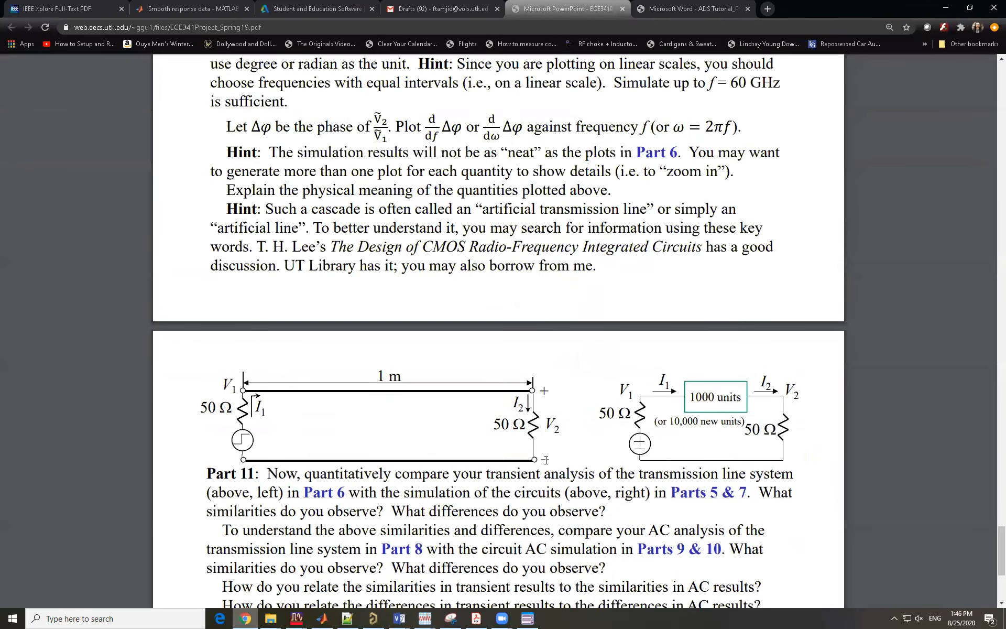
{"action": "scroll", "coordinate": [545, 459], "scroll_direction": "down", "scroll_amount": 5}
{"action": "scroll", "coordinate": [538, 506], "scroll_direction": "up", "scroll_amount": 9}
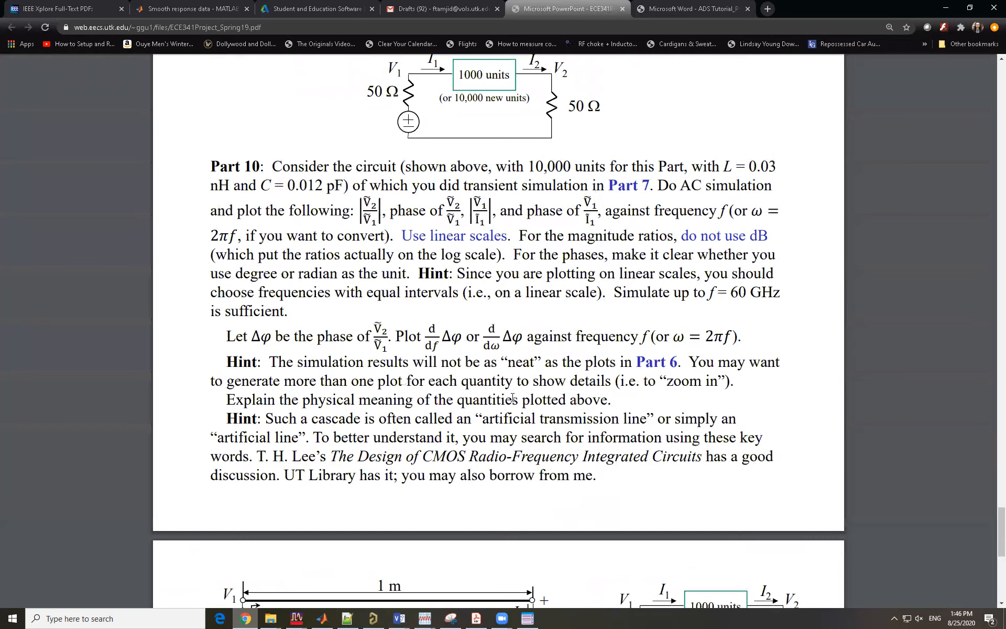
{"action": "scroll", "coordinate": [516, 397], "scroll_direction": "up", "scroll_amount": 2}
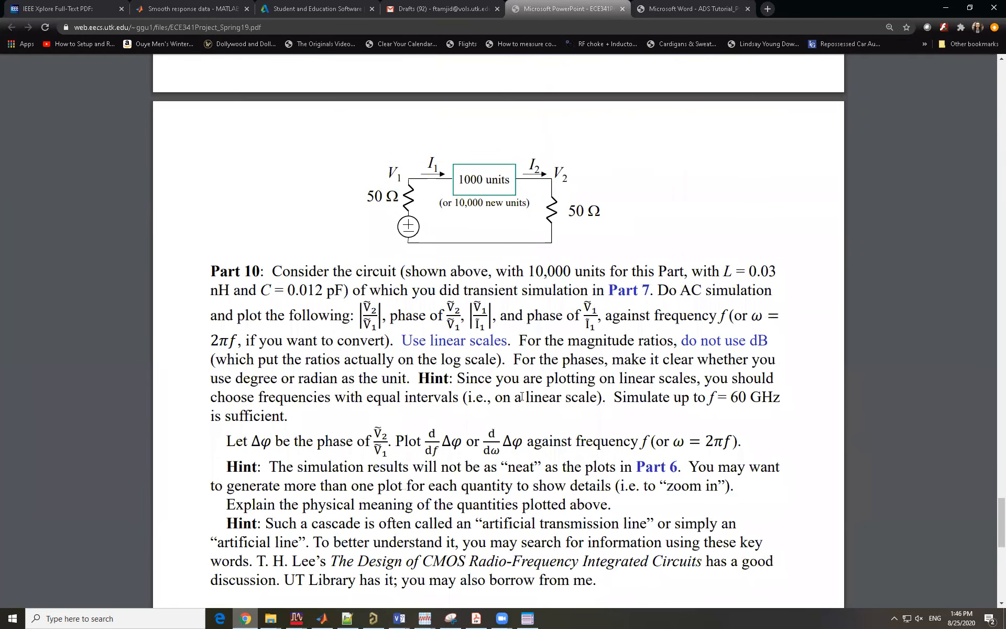
{"action": "scroll", "coordinate": [521, 396], "scroll_direction": "up", "scroll_amount": 2}
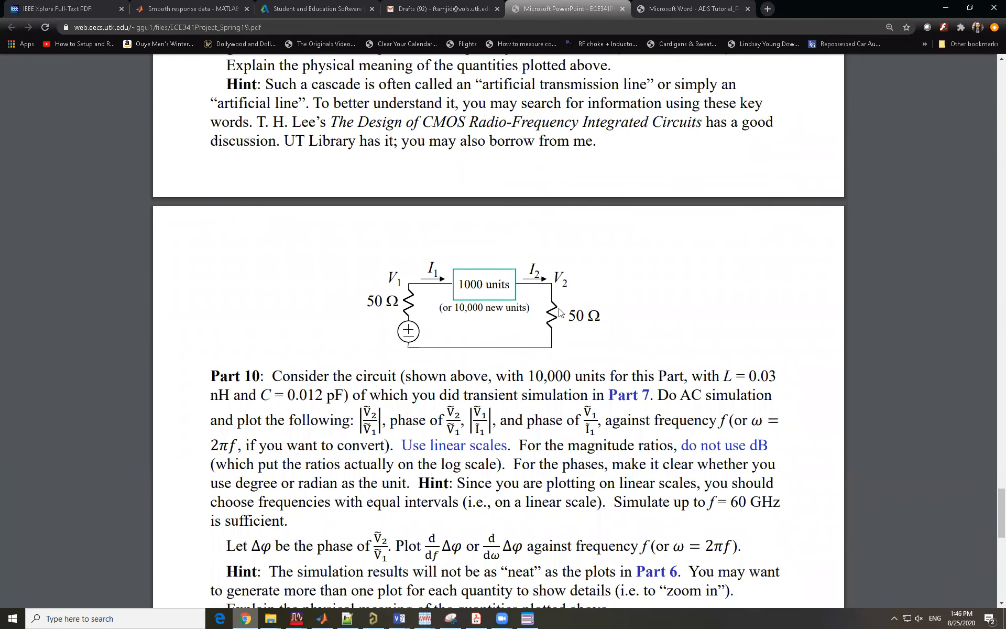
{"action": "scroll", "coordinate": [551, 327], "scroll_direction": "up", "scroll_amount": 7}
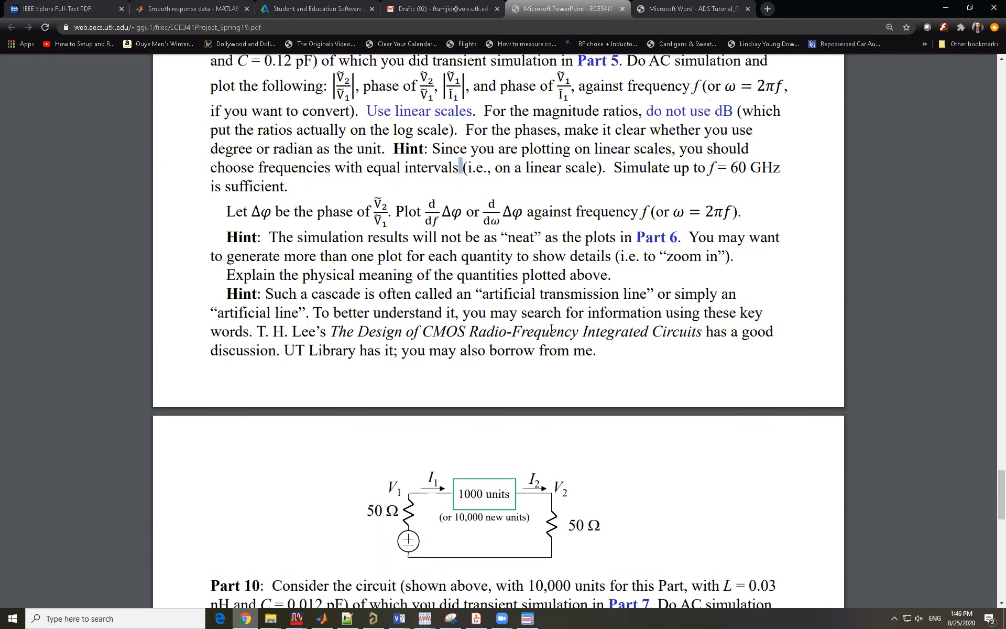
{"action": "scroll", "coordinate": [551, 328], "scroll_direction": "up", "scroll_amount": 2}
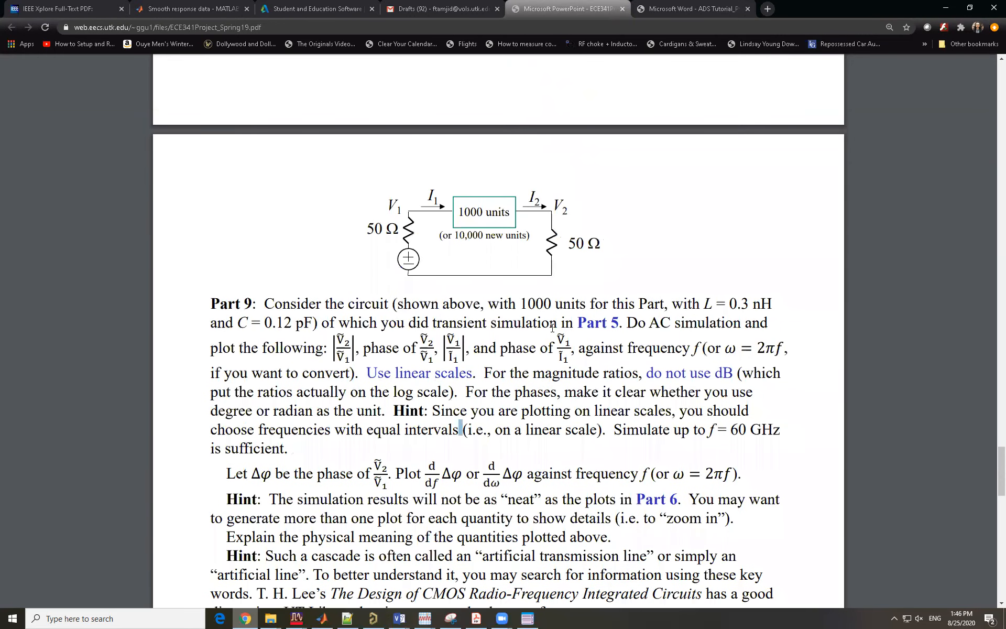
{"action": "scroll", "coordinate": [553, 327], "scroll_direction": "up", "scroll_amount": 13}
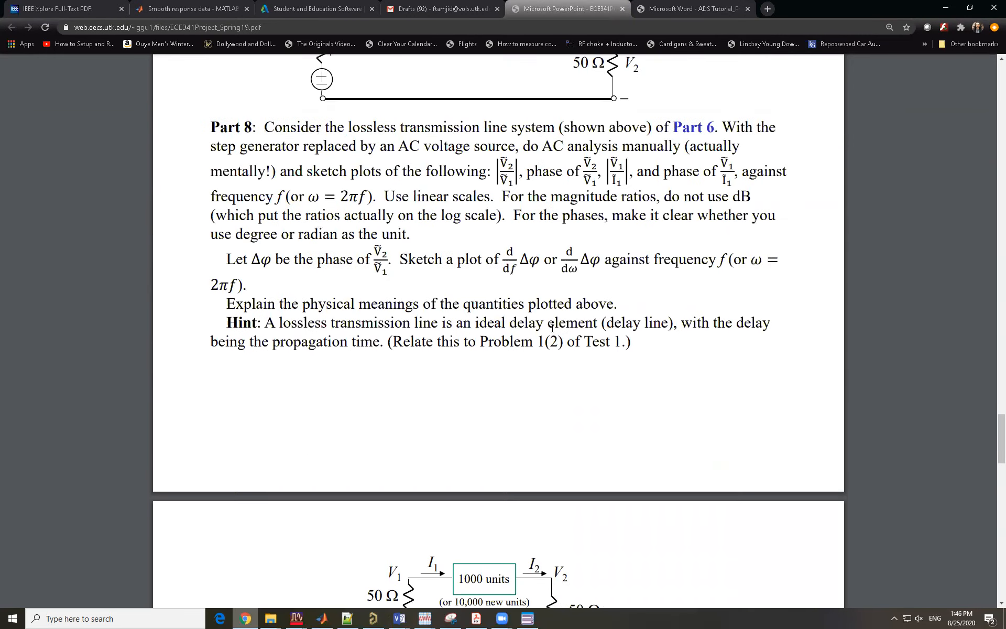
{"action": "scroll", "coordinate": [552, 328], "scroll_direction": "up", "scroll_amount": 20}
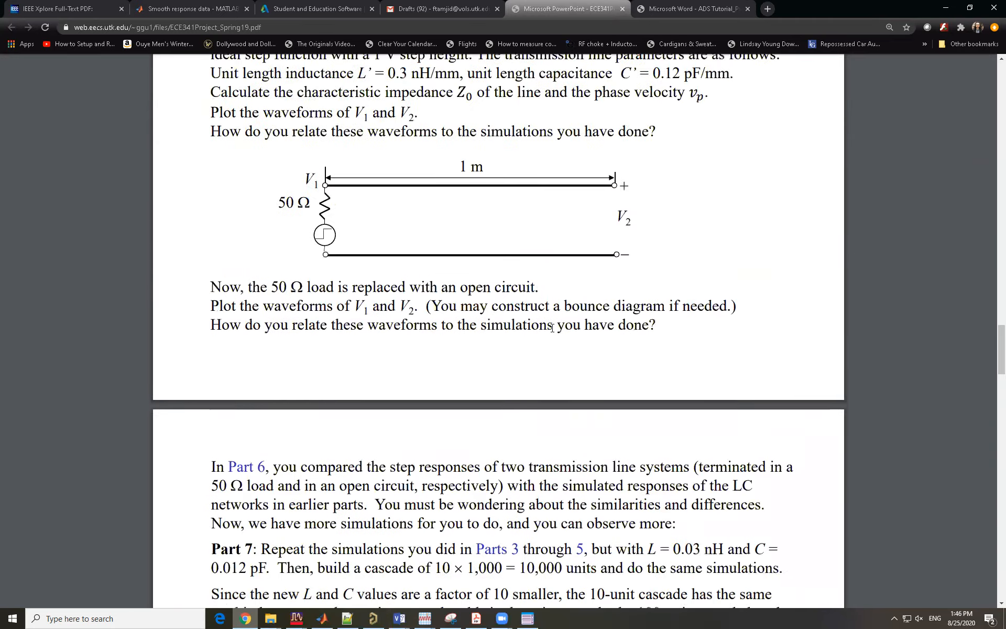
{"action": "scroll", "coordinate": [552, 329], "scroll_direction": "up", "scroll_amount": 20}
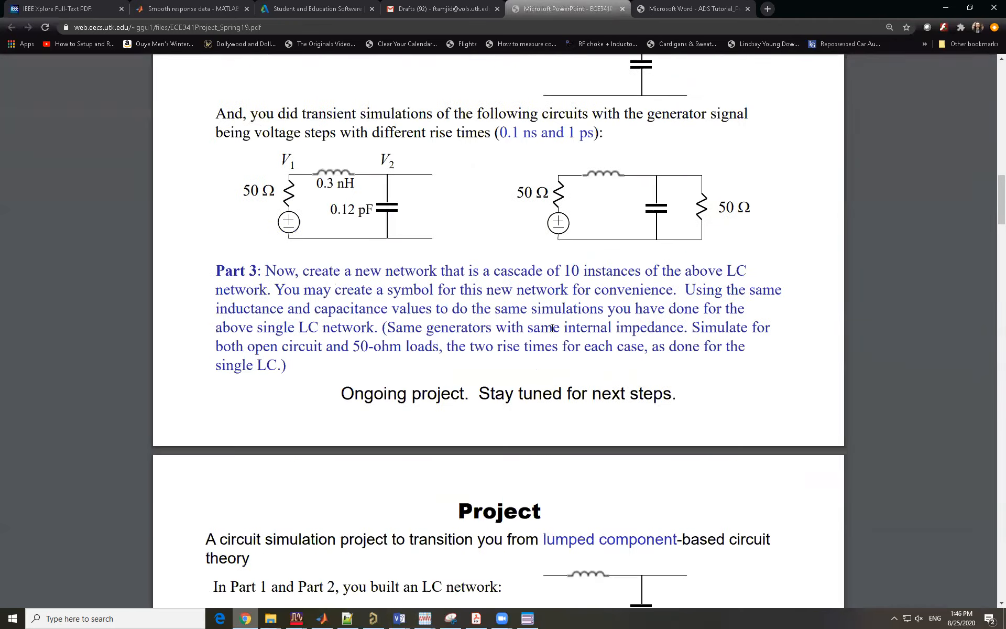
{"action": "left_click", "coordinate": [945, 8]}
{"action": "scroll", "coordinate": [639, 255], "scroll_direction": "up", "scroll_amount": 2}
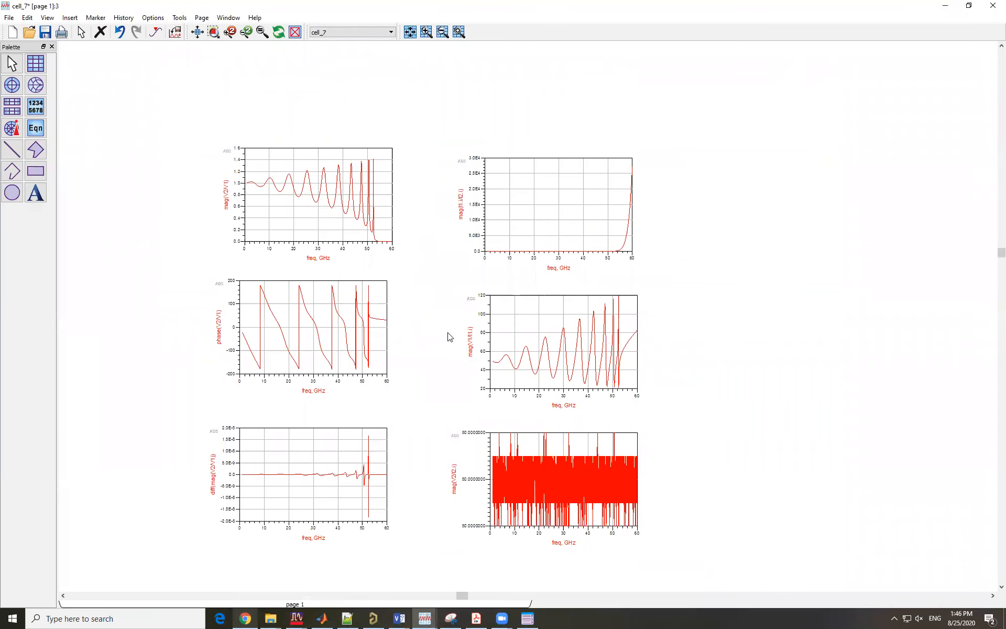